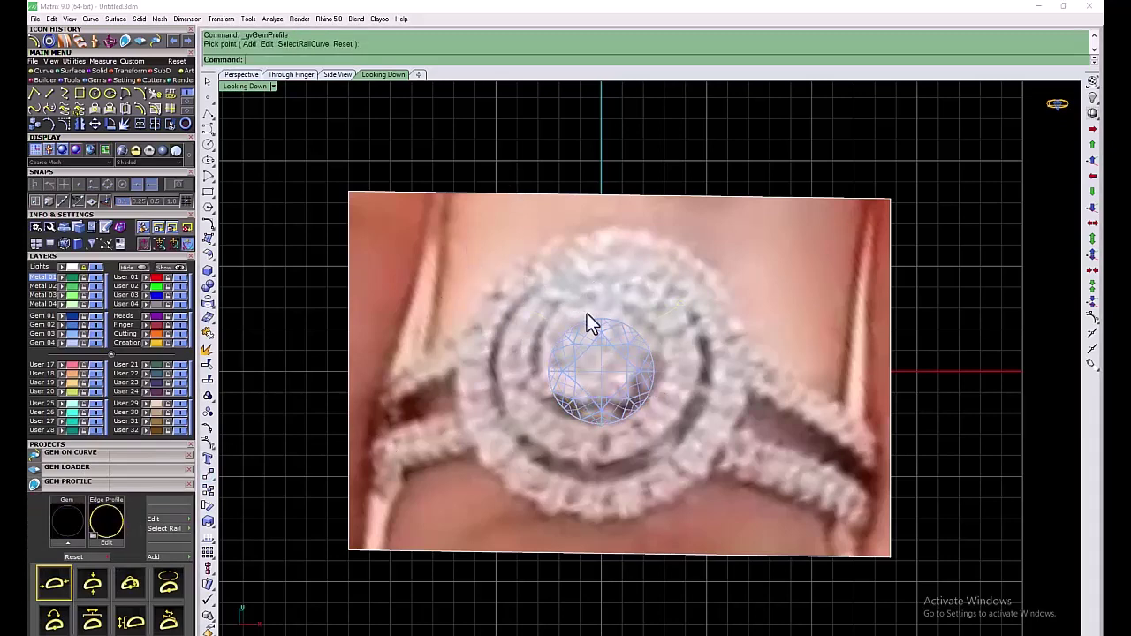
Place round gems on the outer halo's guide circle with Gem on Curve, facing Down, with Fixed spacing and a 1.60 mm start size
{"action": "left_click", "coordinate": [575, 328]}
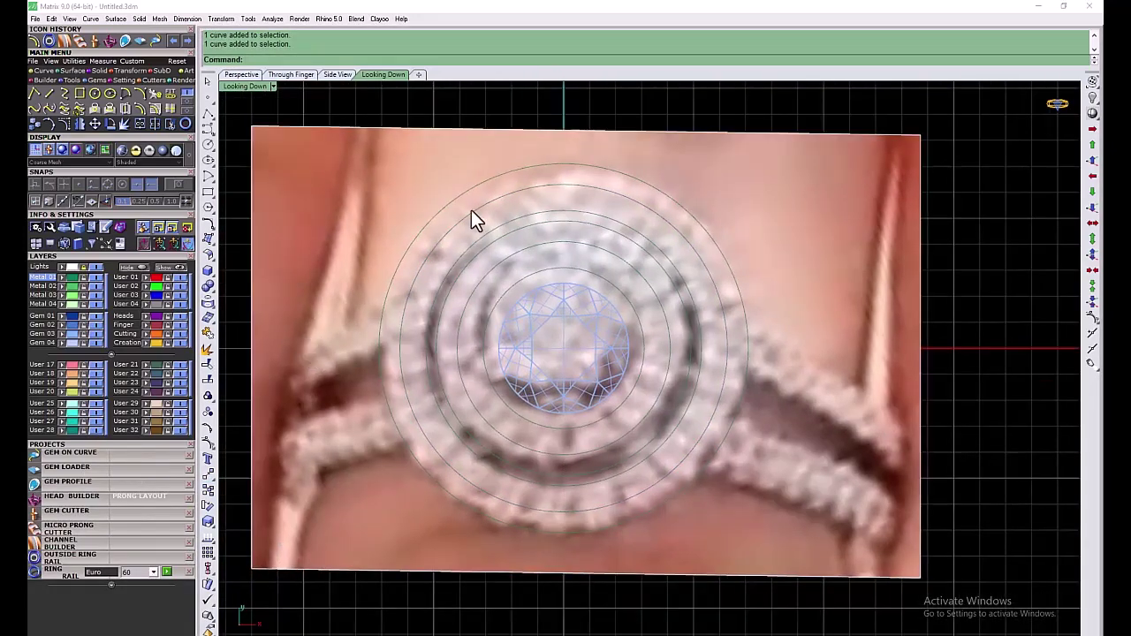
{"action": "left_click", "coordinate": [83, 453]}
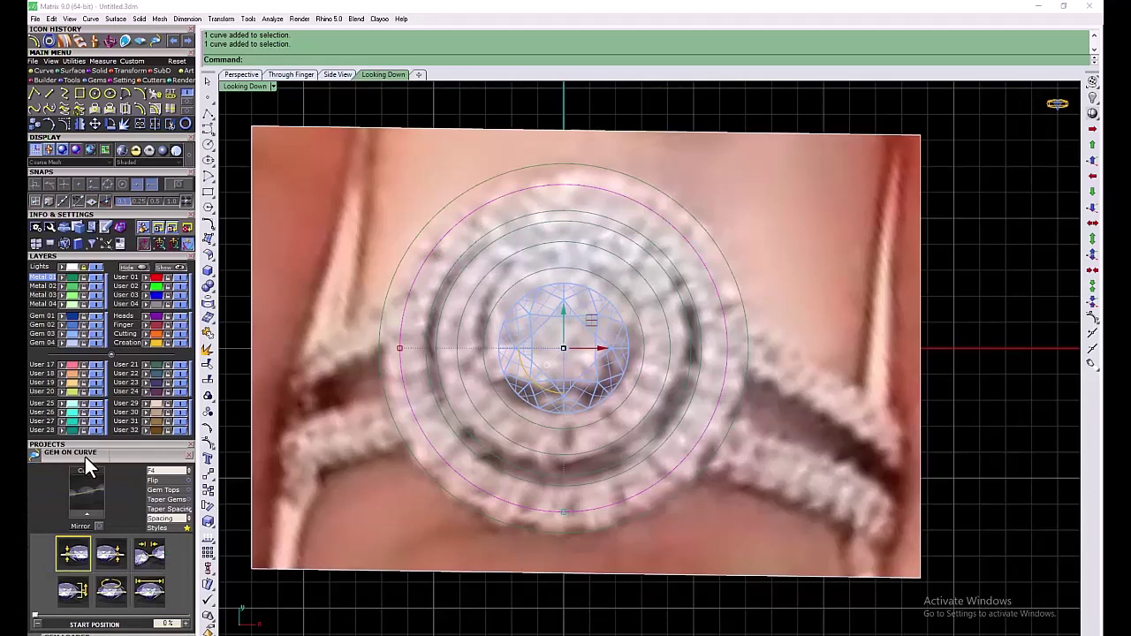
{"action": "left_click", "coordinate": [188, 471]}
{"action": "left_click", "coordinate": [187, 519]}
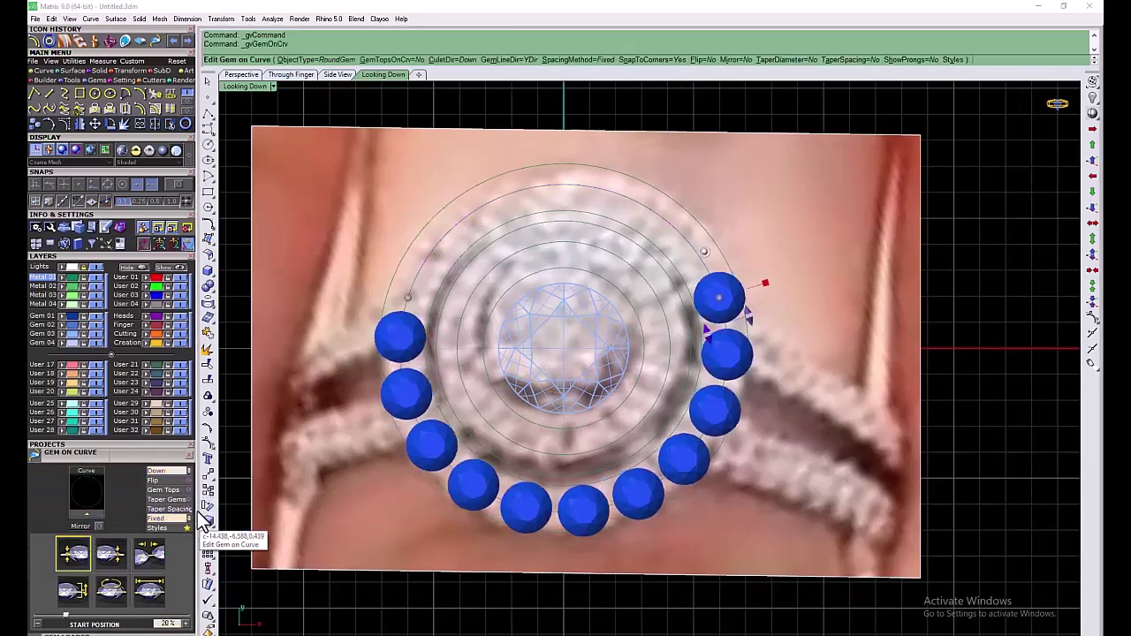
{"action": "left_click", "coordinate": [150, 599]}
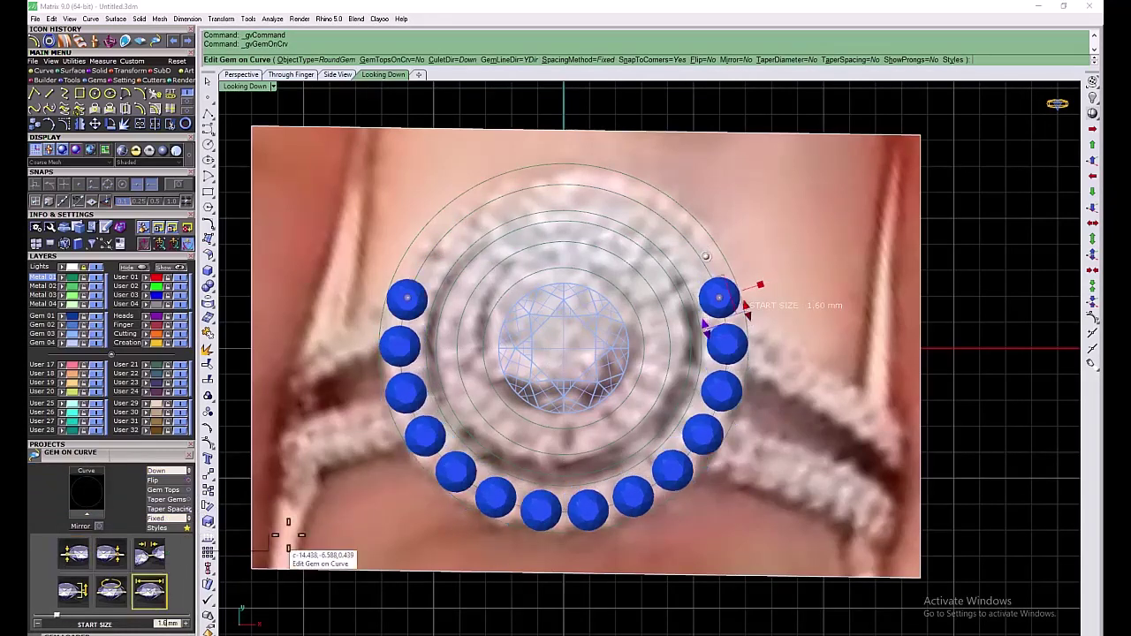
Extend the gem row around the whole outer guide circle, set its spacing to 0.15 mm and close the remaining gap
{"action": "left_click_drag", "start_coordinate": [404, 298], "coordinate": [705, 256]}
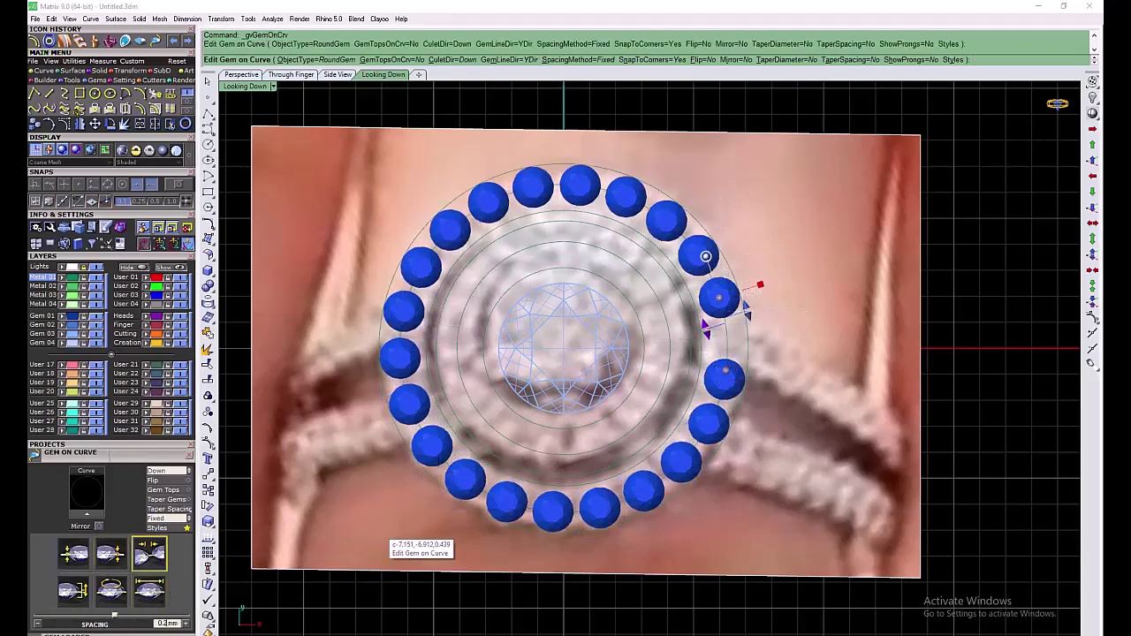
{"action": "left_click_drag", "start_coordinate": [706, 328], "coordinate": [726, 371]}
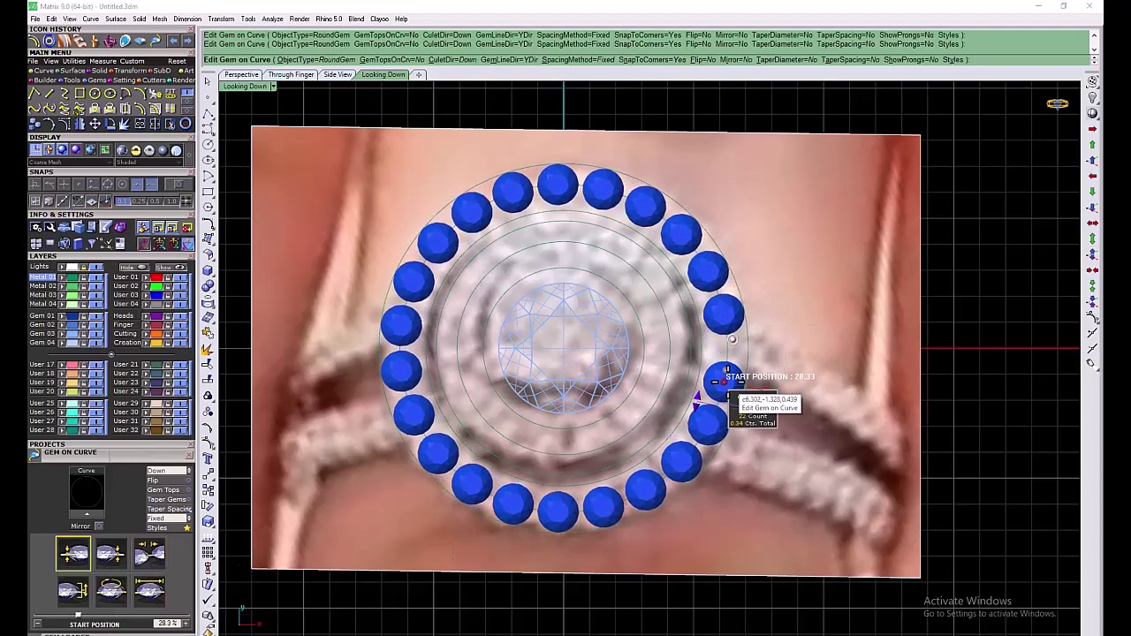
{"action": "left_click", "coordinate": [156, 562]}
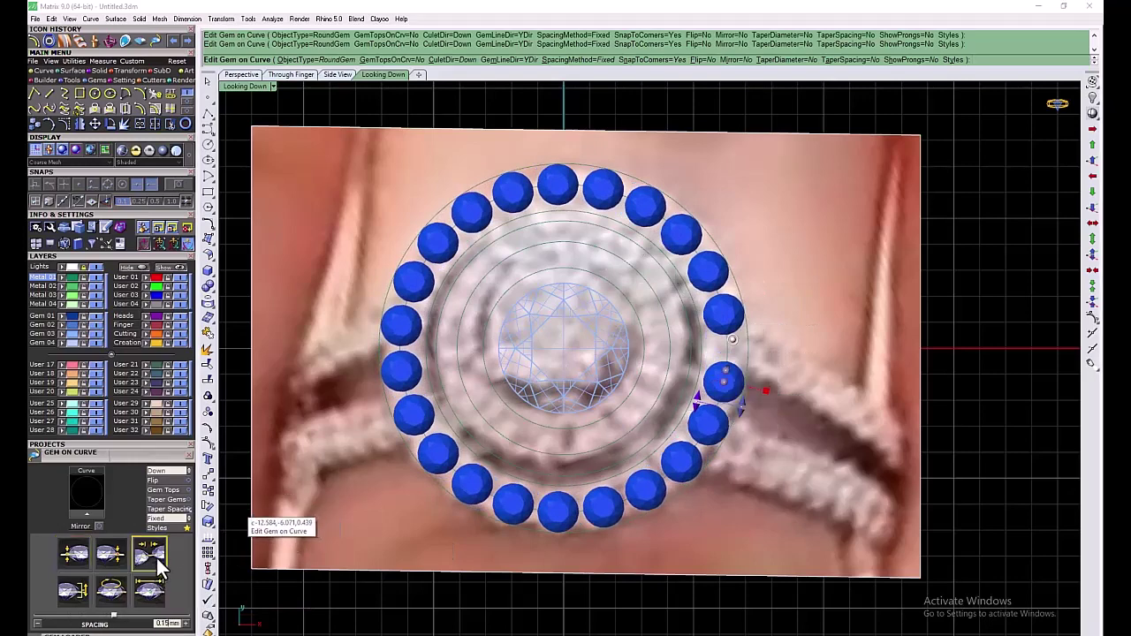
{"action": "left_click", "coordinate": [176, 625]}
{"action": "left_click_drag", "start_coordinate": [726, 371], "coordinate": [730, 336]}
{"action": "right_click", "coordinate": [751, 342]}
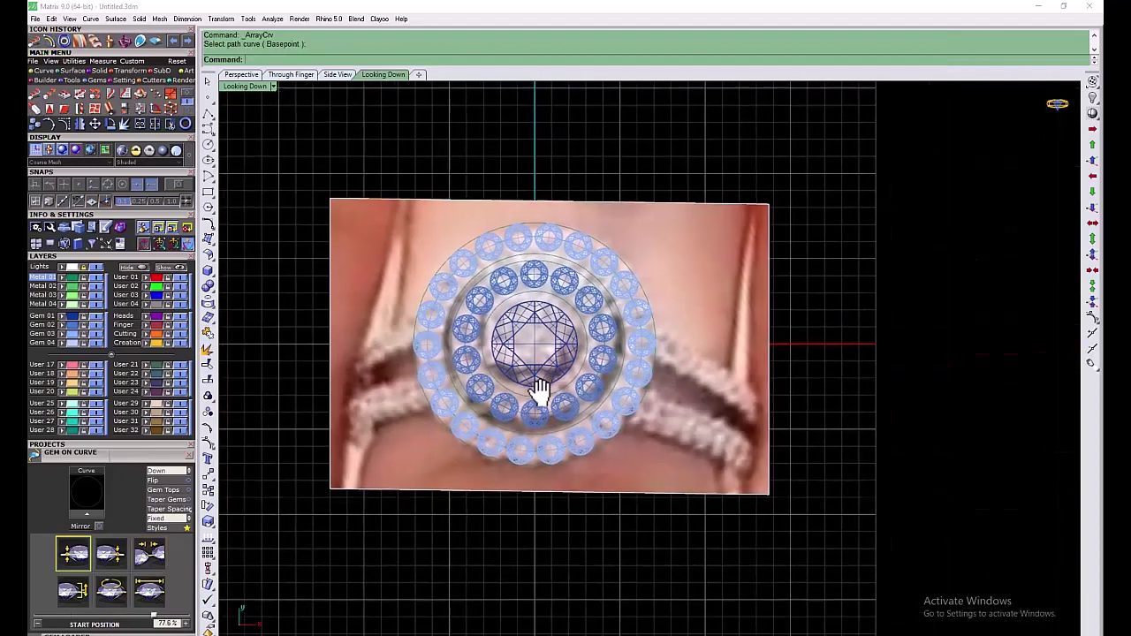
Scale the outer halo's circles uniformly about the center so they fit the outer row of small gems
{"action": "scroll", "coordinate": [654, 396], "scroll_direction": "up", "scroll_amount": 5}
{"action": "scroll", "coordinate": [652, 403], "scroll_direction": "down", "scroll_amount": 3}
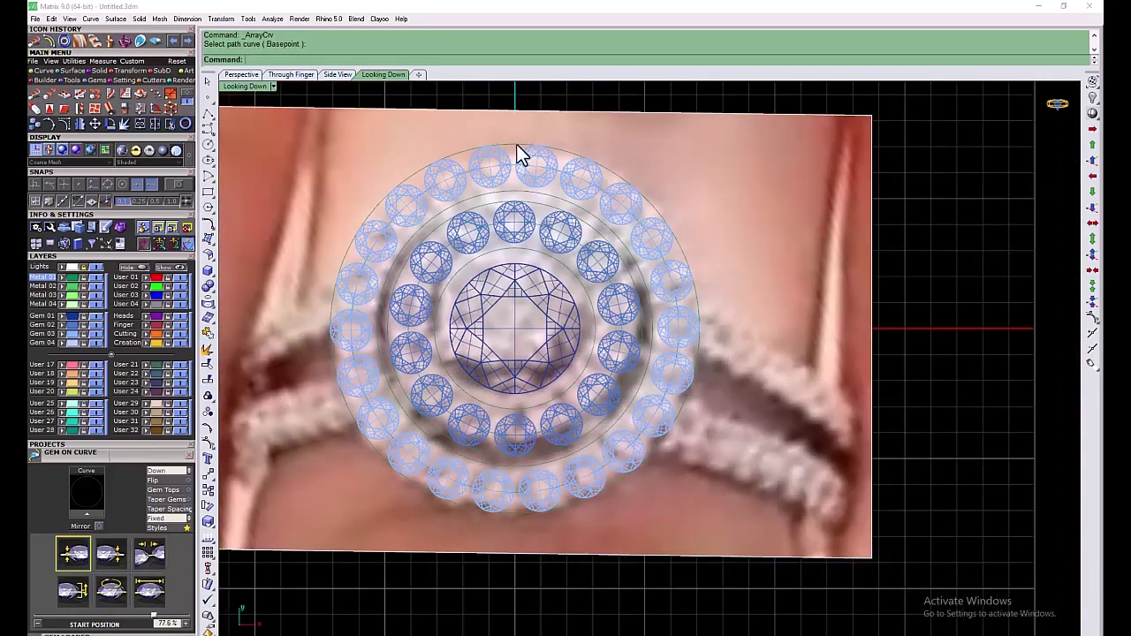
{"action": "scroll", "coordinate": [518, 151], "scroll_direction": "up", "scroll_amount": 3}
{"action": "left_click", "coordinate": [520, 149]}
{"action": "left_click", "coordinate": [287, 371]}
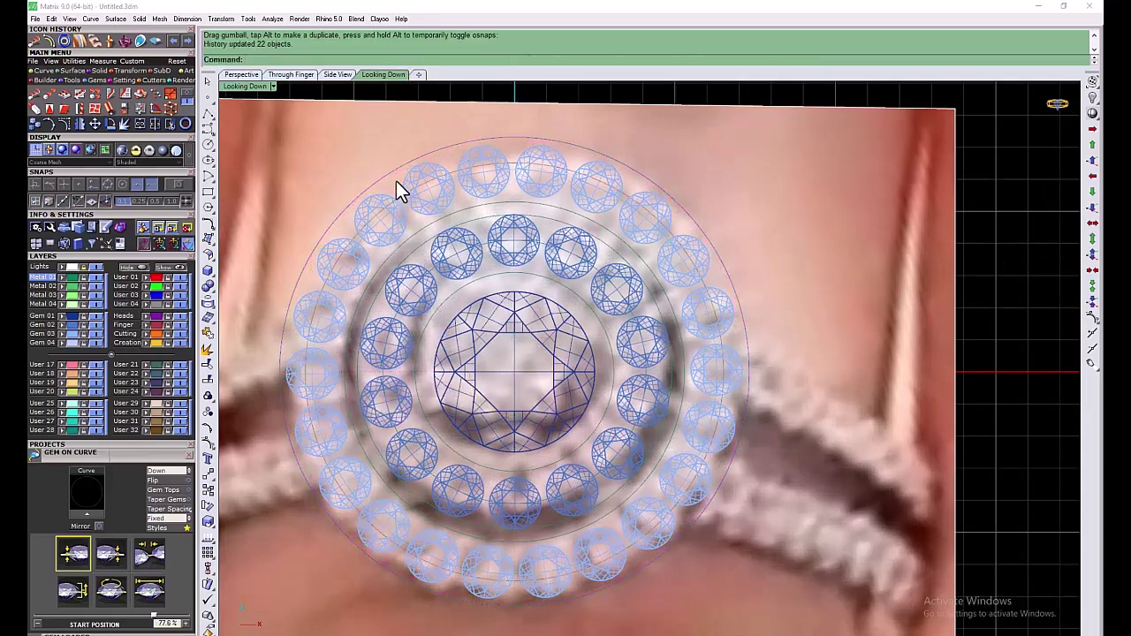
{"action": "left_click_drag", "start_coordinate": [357, 372], "coordinate": [306, 371], "text": "shift"}
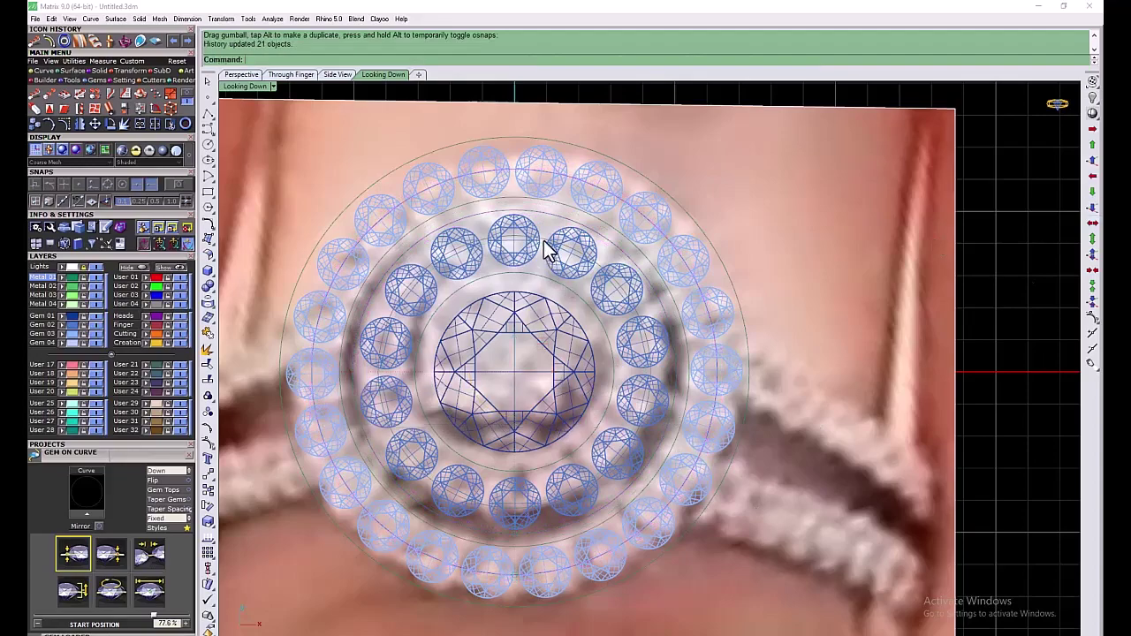
Scale the inner gem row's guide circle slightly and uniformly about the center stone
{"action": "scroll", "coordinate": [482, 247], "scroll_direction": "up", "scroll_amount": 8}
{"action": "left_click", "coordinate": [488, 217]}
{"action": "scroll", "coordinate": [488, 219], "scroll_direction": "down", "scroll_amount": 10}
{"action": "scroll", "coordinate": [379, 357], "scroll_direction": "up", "scroll_amount": 4}
{"action": "left_click_drag", "start_coordinate": [392, 342], "coordinate": [394, 344], "text": "shift"}
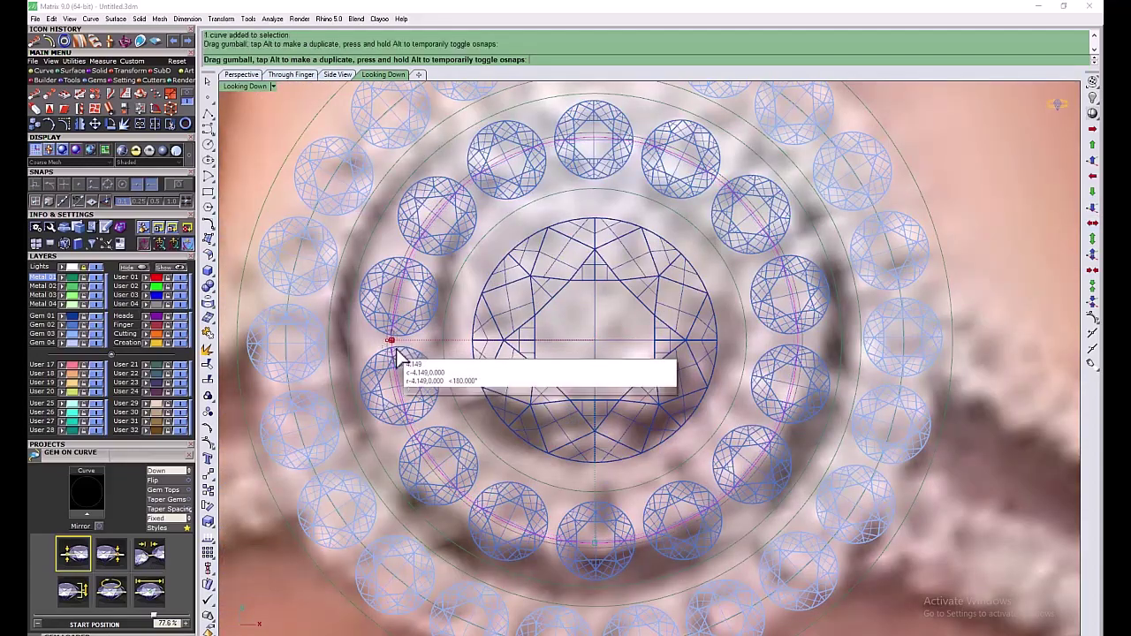
{"action": "scroll", "coordinate": [743, 353], "scroll_direction": "down", "scroll_amount": 10}
Extrude the outer halo's two boundary circles into a solid ring, about 0.98 mm to both sides
{"action": "left_click", "coordinate": [754, 360]}
{"action": "scroll", "coordinate": [780, 354], "scroll_direction": "up", "scroll_amount": 4}
{"action": "left_click", "coordinate": [96, 69]}
{"action": "left_click", "coordinate": [174, 91]}
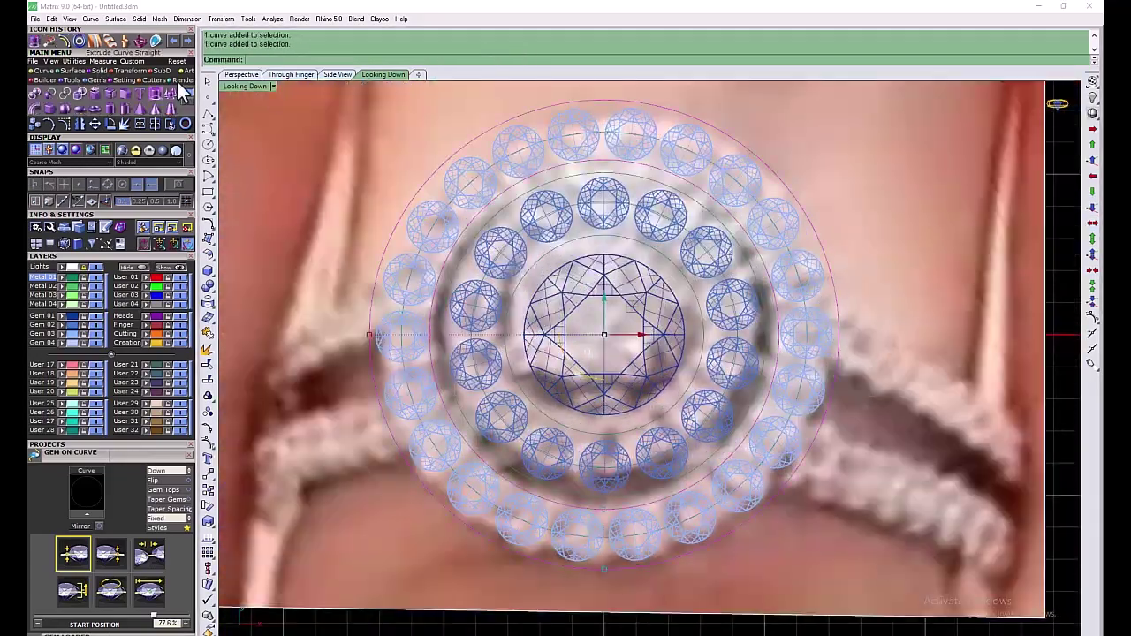
{"action": "double_click", "coordinate": [249, 86]}
{"action": "scroll", "coordinate": [598, 578], "scroll_direction": "down", "scroll_amount": 4}
{"action": "right_click_drag", "start_coordinate": [597, 578], "coordinate": [492, 586]}
{"action": "scroll", "coordinate": [509, 583], "scroll_direction": "up", "scroll_amount": 9}
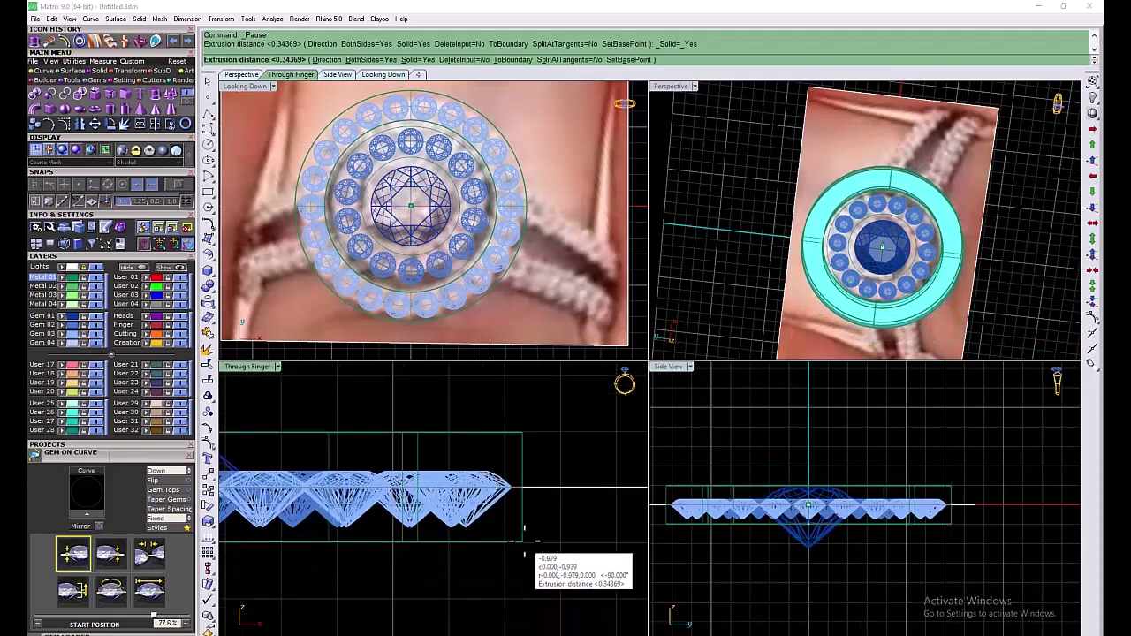
{"action": "left_click", "coordinate": [525, 540]}
Extrude the inner halo's two boundary circles to both sides as a solid ring matching the outer ring's height
{"action": "scroll", "coordinate": [477, 166], "scroll_direction": "up", "scroll_amount": 8}
{"action": "left_click", "coordinate": [495, 157]}
{"action": "left_click", "coordinate": [428, 209], "text": "shift"}
{"action": "scroll", "coordinate": [440, 505], "scroll_direction": "down", "scroll_amount": 8}
{"action": "right_click_drag", "start_coordinate": [423, 565], "coordinate": [554, 547]}
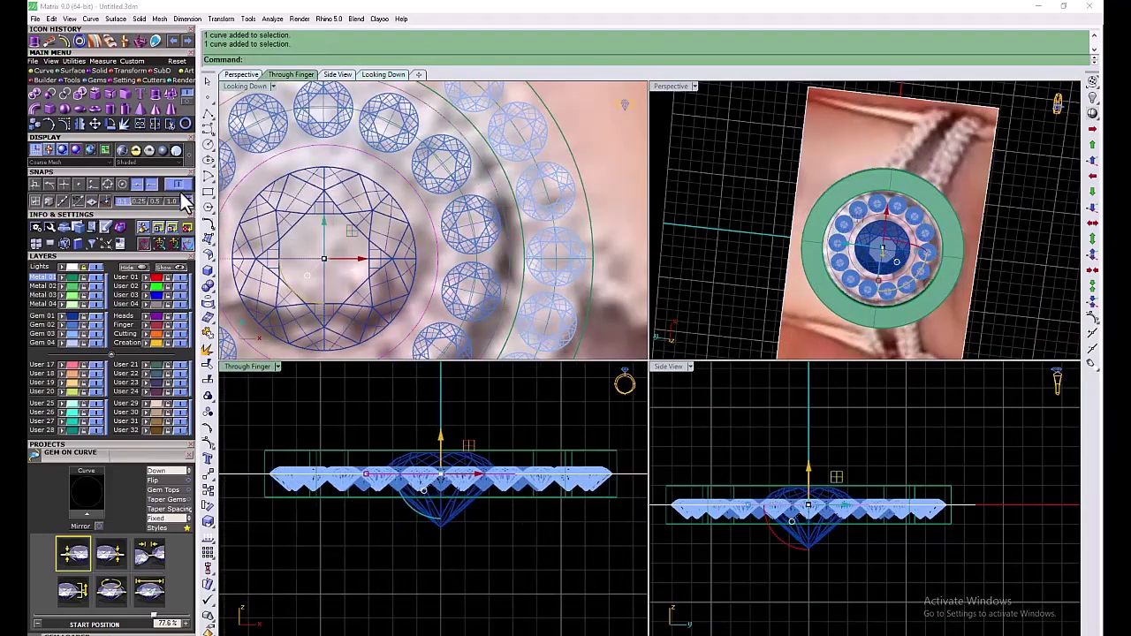
{"action": "right_click", "coordinate": [486, 442]}
{"action": "scroll", "coordinate": [489, 454], "scroll_direction": "up", "scroll_amount": 6}
{"action": "left_click", "coordinate": [492, 461]}
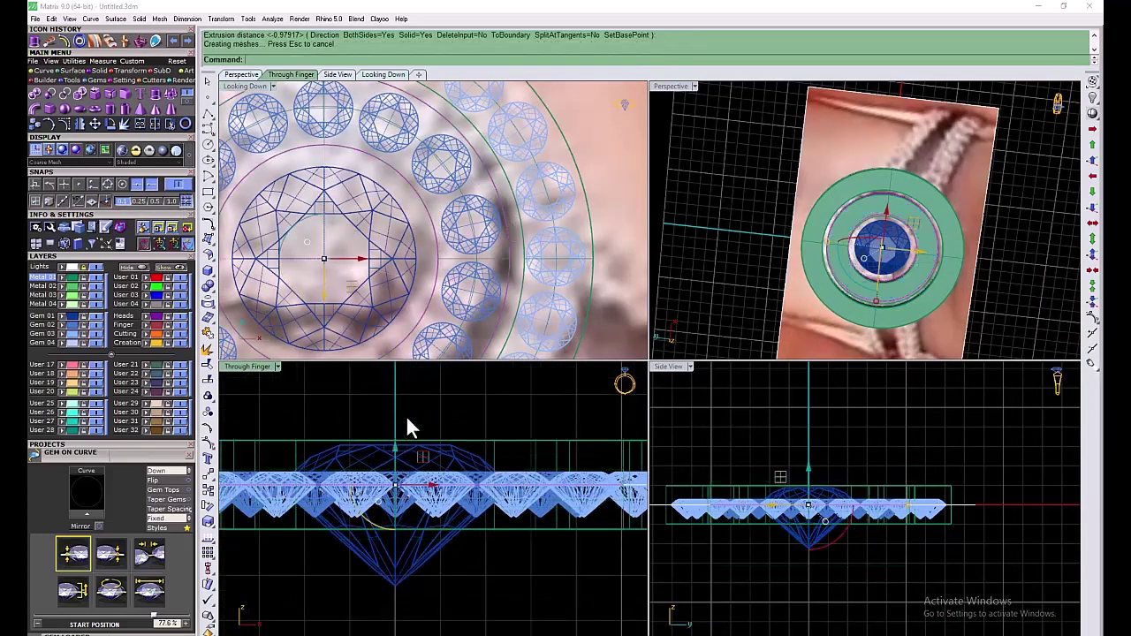
{"action": "left_click", "coordinate": [407, 417]}
Move both extruded halo rings straight down until their upper faces sit just above the small gems' tables
{"action": "scroll", "coordinate": [475, 270], "scroll_direction": "down", "scroll_amount": 4}
{"action": "scroll", "coordinate": [428, 481], "scroll_direction": "down", "scroll_amount": 12}
{"action": "scroll", "coordinate": [578, 498], "scroll_direction": "up", "scroll_amount": 4}
{"action": "left_click", "coordinate": [914, 235]}
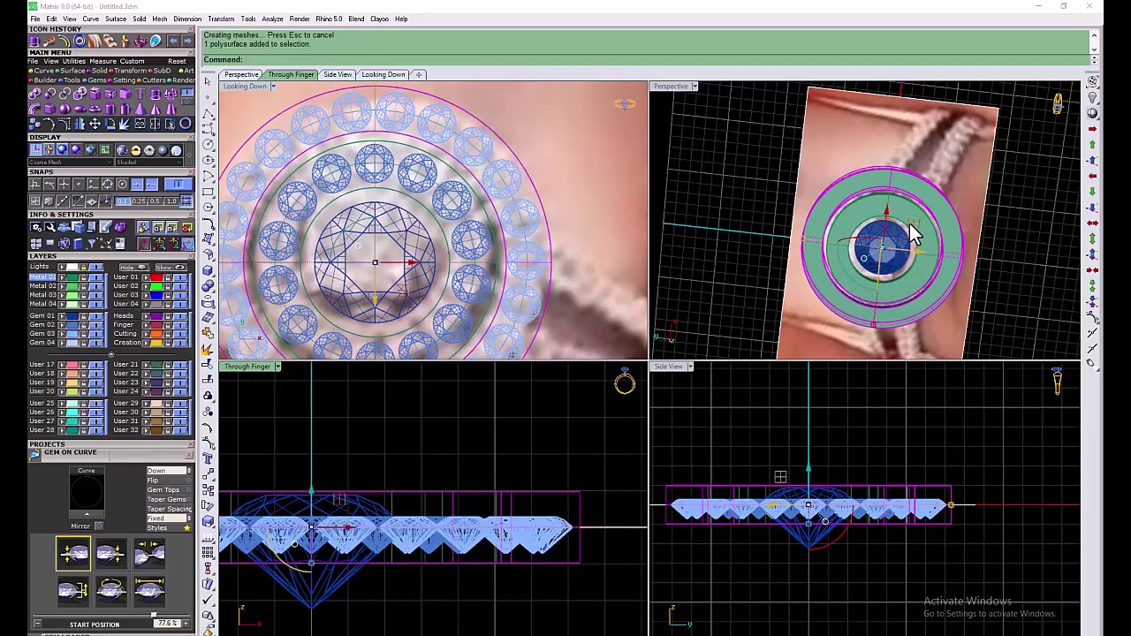
{"action": "scroll", "coordinate": [919, 228], "scroll_direction": "up", "scroll_amount": 4}
{"action": "left_click", "coordinate": [920, 226], "text": "shift"}
{"action": "left_click", "coordinate": [920, 224], "text": "ctrl"}
{"action": "left_click", "coordinate": [935, 277]}
{"action": "scroll", "coordinate": [430, 498], "scroll_direction": "up", "scroll_amount": 4}
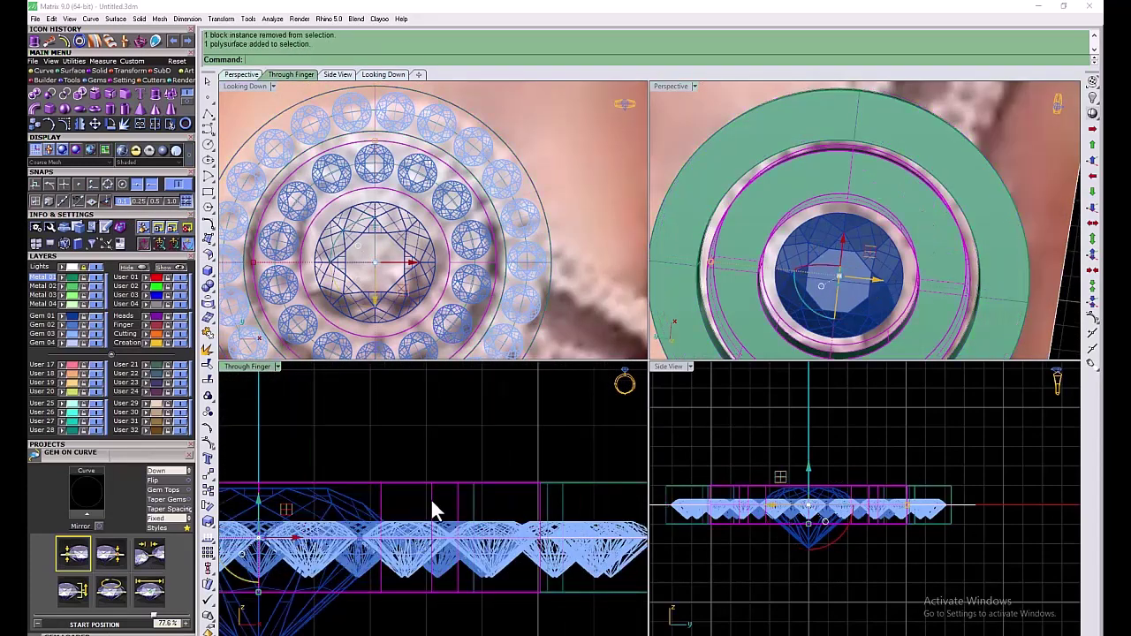
{"action": "scroll", "coordinate": [478, 512], "scroll_direction": "down", "scroll_amount": 12}
{"action": "scroll", "coordinate": [480, 514], "scroll_direction": "up", "scroll_amount": 6}
{"action": "left_click", "coordinate": [499, 505], "text": "shift"}
{"action": "double_click", "coordinate": [250, 366]}
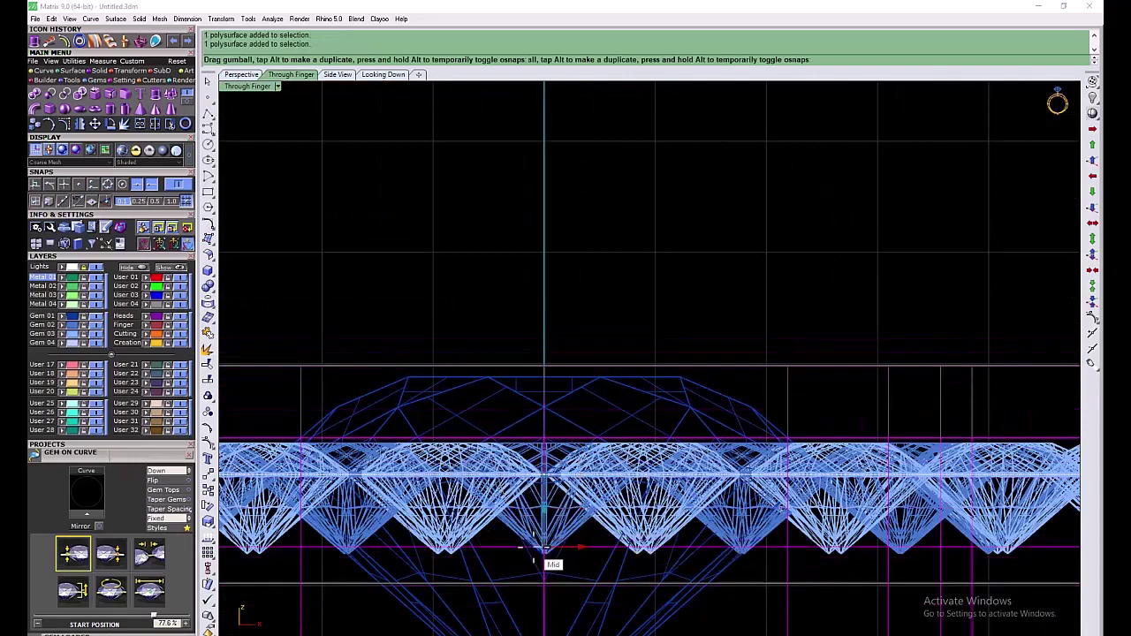
{"action": "scroll", "coordinate": [707, 227], "scroll_direction": "down", "scroll_amount": 5}
{"action": "double_click", "coordinate": [248, 87]}
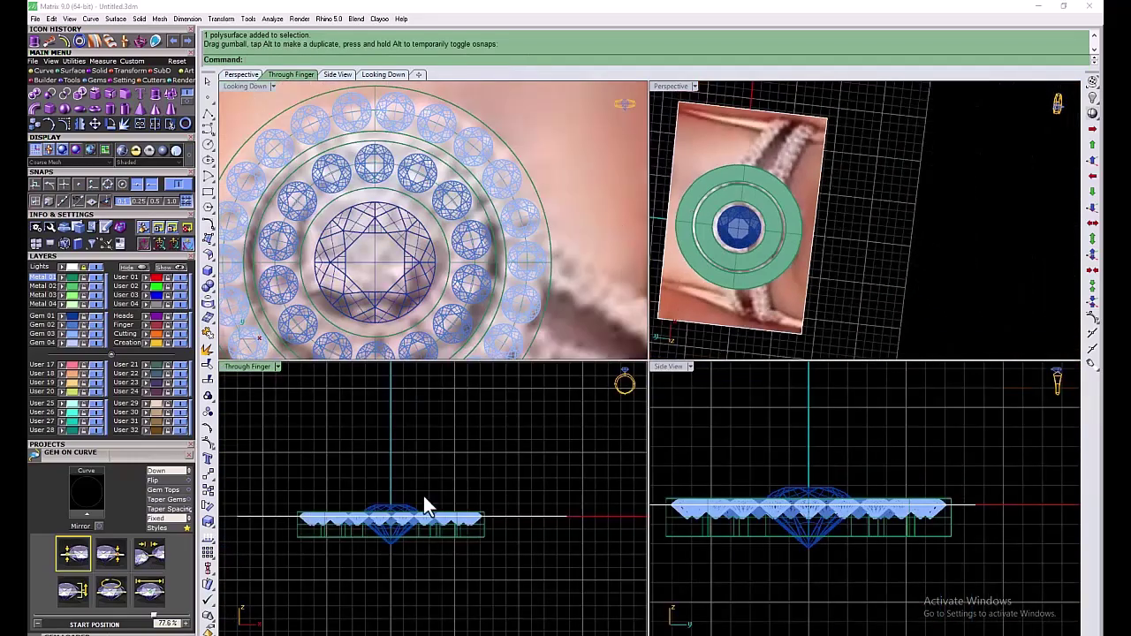
Examine in perspective how the small gems sit in the lowered halo rings
{"action": "right_click_drag", "start_coordinate": [714, 258], "coordinate": [724, 187]}
{"action": "scroll", "coordinate": [760, 187], "scroll_direction": "up", "scroll_amount": 12}
{"action": "left_click", "coordinate": [782, 215]}
{"action": "left_click", "coordinate": [786, 220]}
{"action": "left_click", "coordinate": [1001, 201]}
{"action": "left_click", "coordinate": [892, 248]}
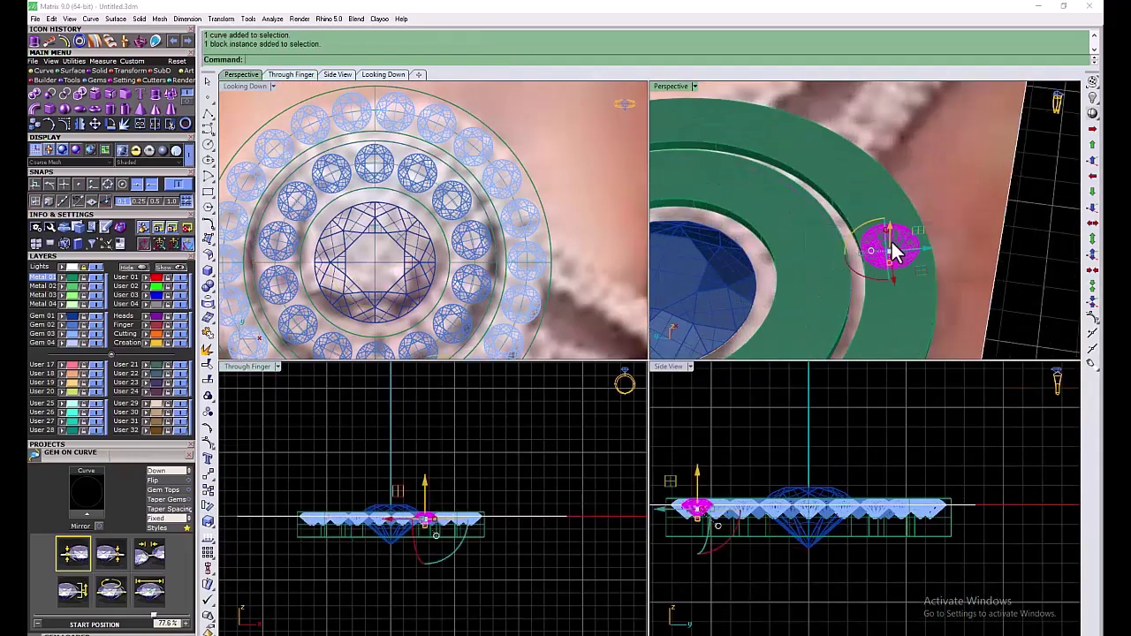
{"action": "key", "text": "Escape"}
Assign the outer halo ring to layer User 02 and the inner halo ring to layer User 03
{"action": "scroll", "coordinate": [473, 534], "scroll_direction": "up", "scroll_amount": 10}
{"action": "left_click", "coordinate": [479, 526]}
{"action": "left_click", "coordinate": [147, 286]}
{"action": "key", "text": "Escape"}
{"action": "left_click", "coordinate": [71, 452]}
{"action": "scroll", "coordinate": [760, 247], "scroll_direction": "down", "scroll_amount": 4}
{"action": "scroll", "coordinate": [401, 500], "scroll_direction": "up", "scroll_amount": 6}
{"action": "left_click", "coordinate": [353, 516]}
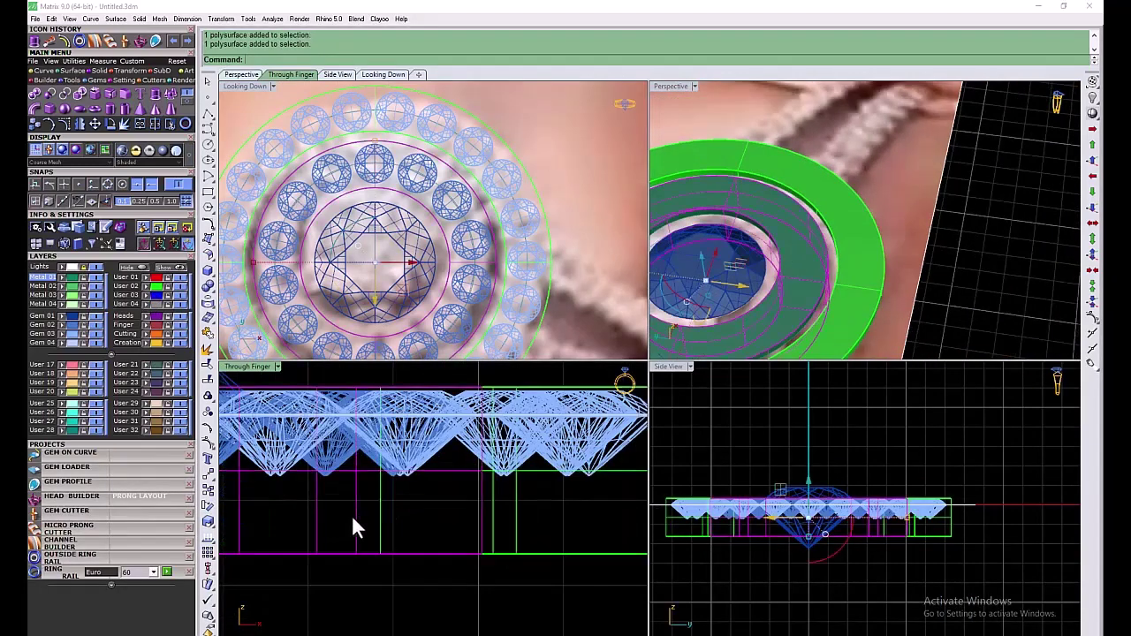
{"action": "scroll", "coordinate": [798, 252], "scroll_direction": "down", "scroll_amount": 5}
Group all gems of the outer halo row, and group the inner halo row's gems separately
{"action": "double_click", "coordinate": [244, 86]}
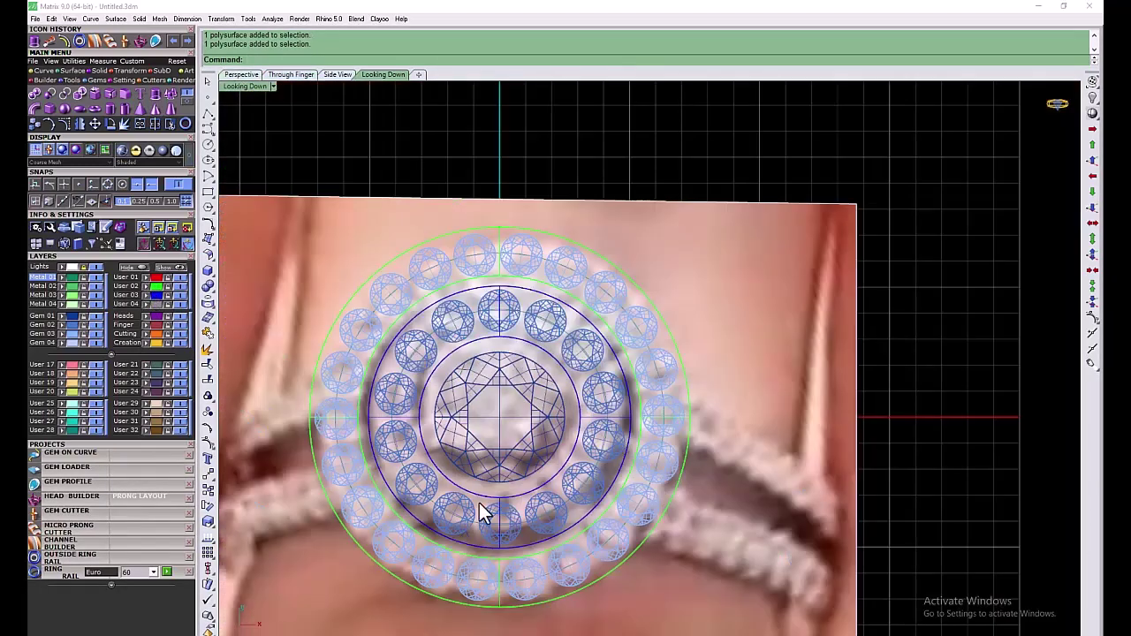
{"action": "scroll", "coordinate": [485, 513], "scroll_direction": "up", "scroll_amount": 3}
{"action": "left_click", "coordinate": [542, 220]}
{"action": "scroll", "coordinate": [585, 208], "scroll_direction": "down", "scroll_amount": 6}
{"action": "key", "text": "Escape"}
{"action": "right_click", "coordinate": [73, 332]}
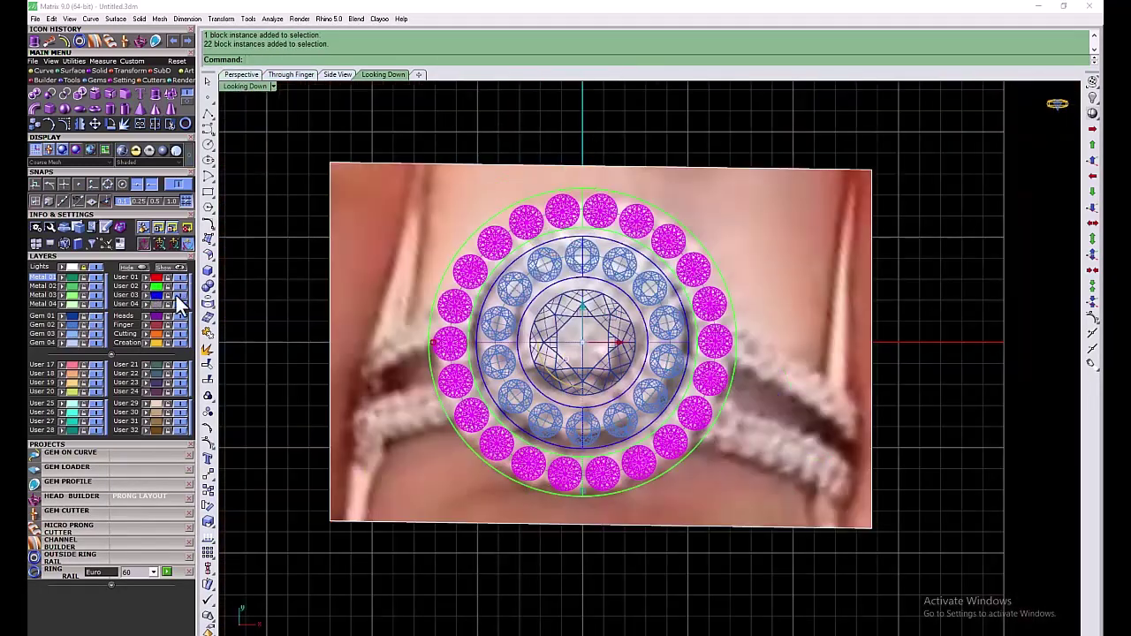
{"action": "left_click", "coordinate": [208, 398]}
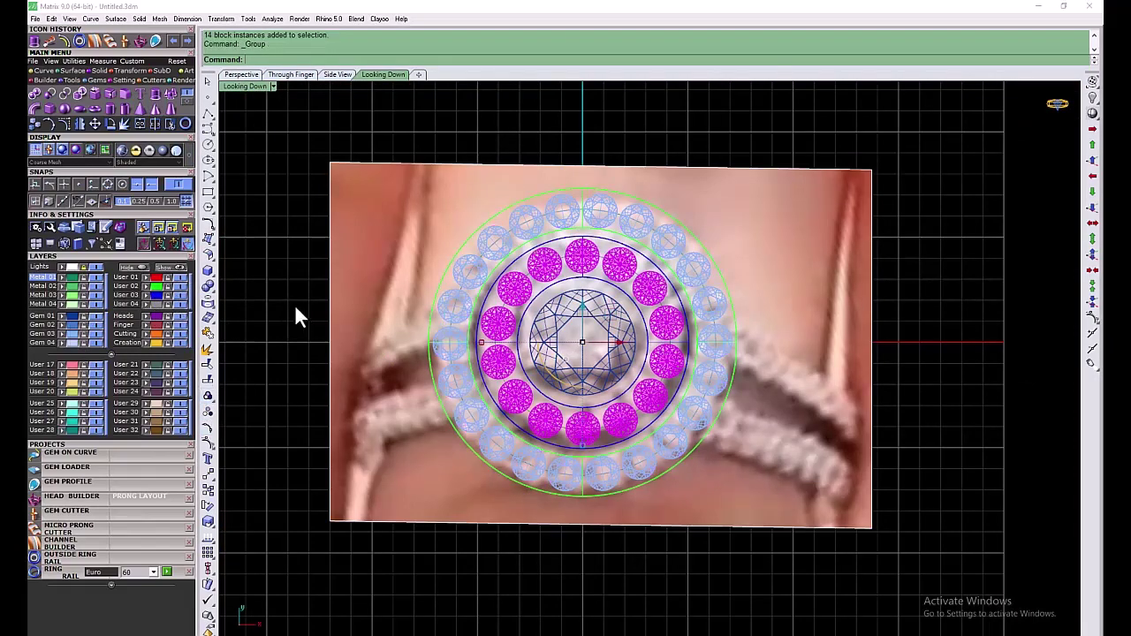
{"action": "left_click", "coordinate": [264, 301]}
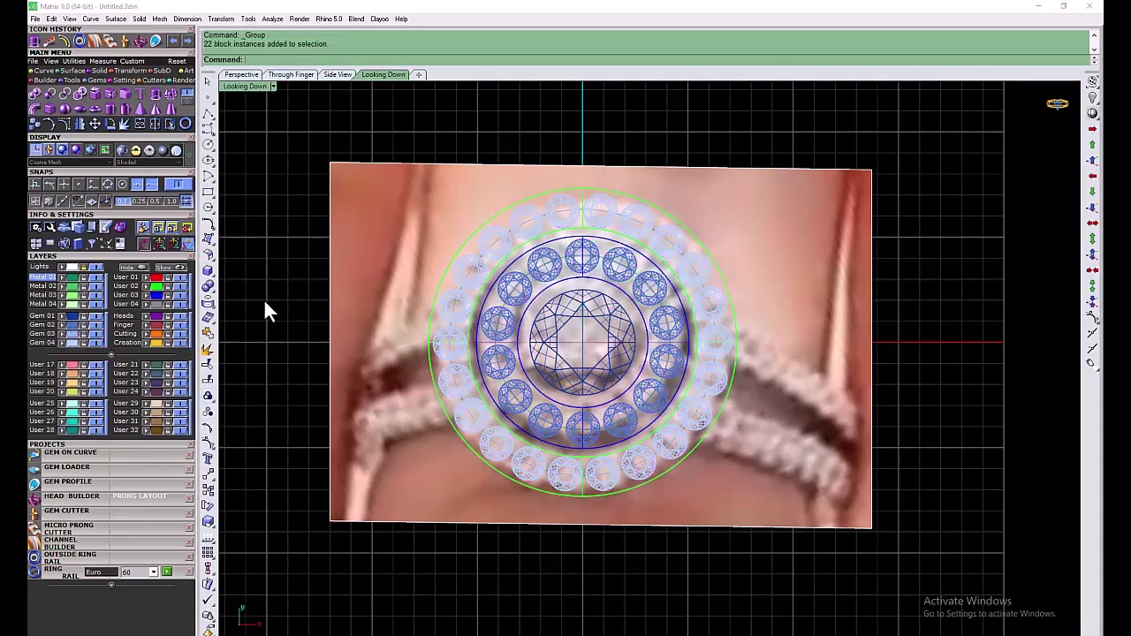
Start the Micro Prong Cutter on the outer gem row and give it the square rounded profile
{"action": "left_click", "coordinate": [540, 191]}
{"action": "left_click", "coordinate": [64, 527]}
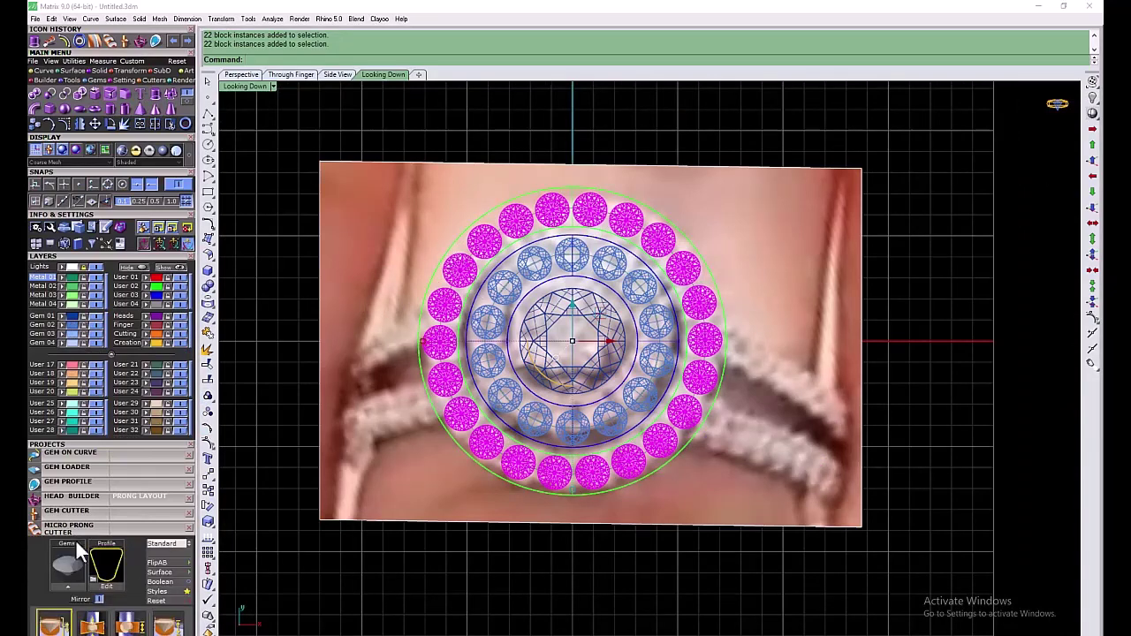
{"action": "left_click", "coordinate": [106, 565]}
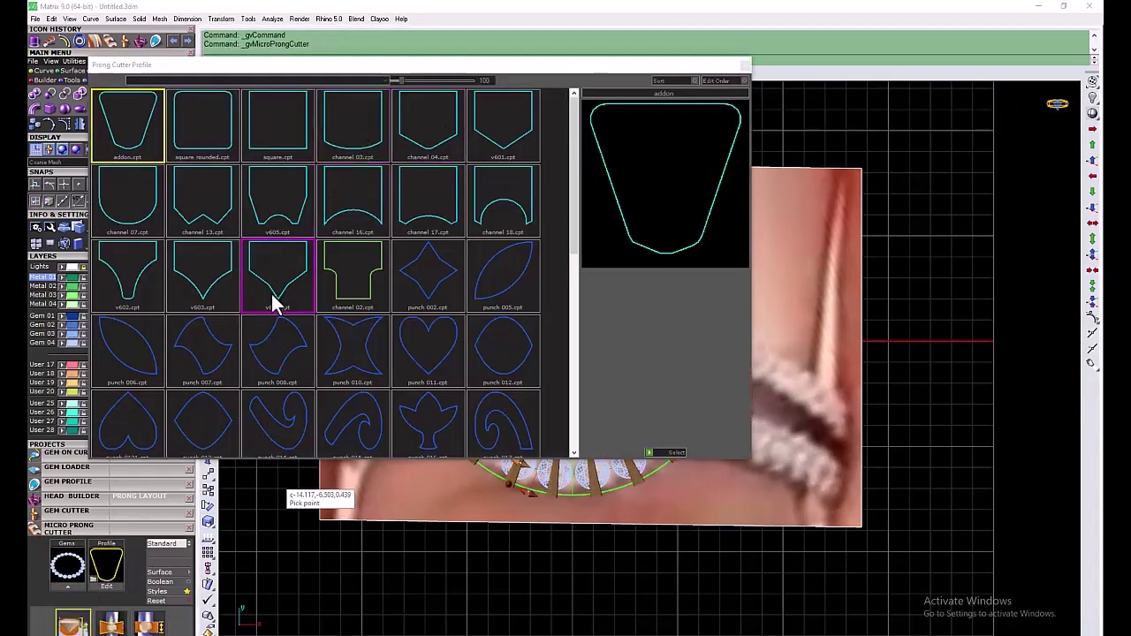
{"action": "left_click", "coordinate": [203, 147]}
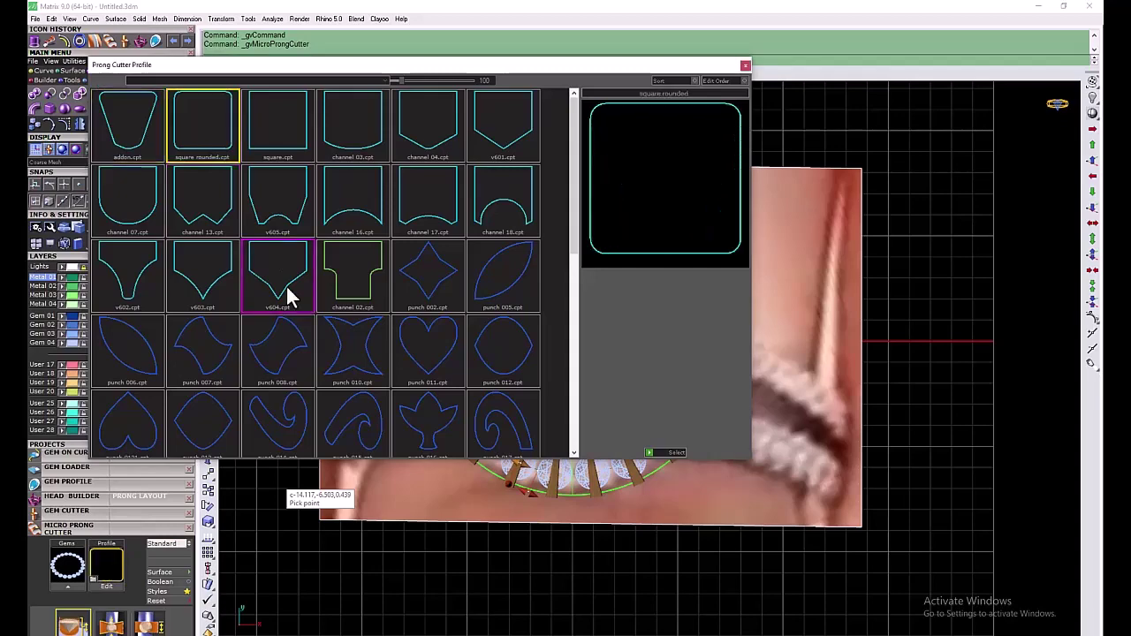
{"action": "left_click", "coordinate": [651, 454]}
Switch the prong cutters to Middle mode, narrow them with a negative width adjustment and create them between the outer gems
{"action": "left_click", "coordinate": [188, 542]}
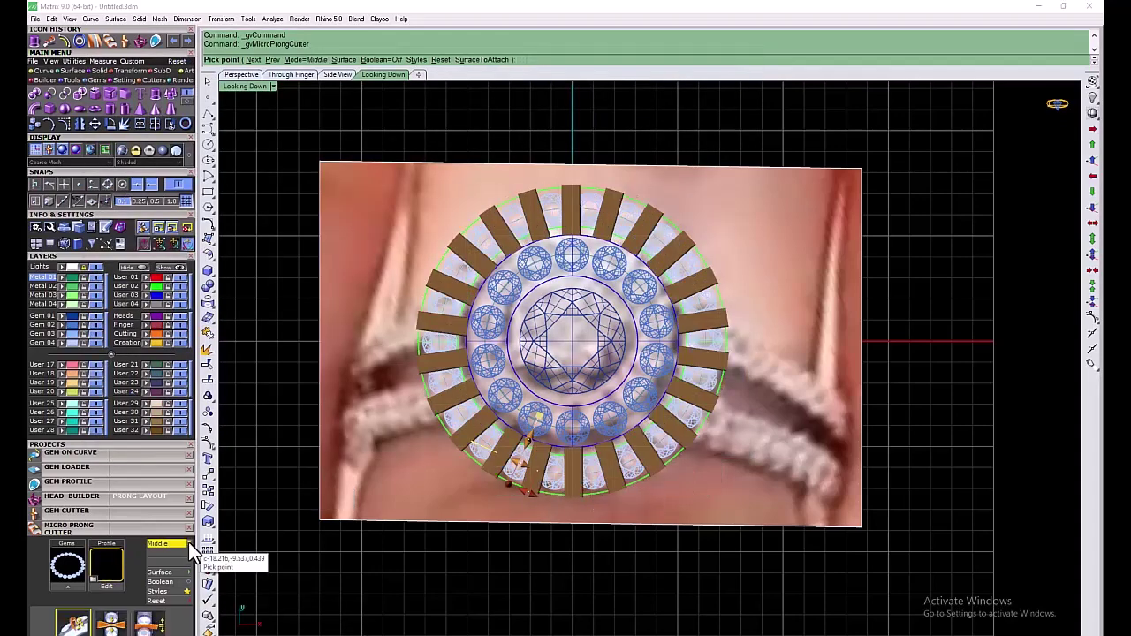
{"action": "left_click_drag", "start_coordinate": [133, 531], "coordinate": [220, 384]}
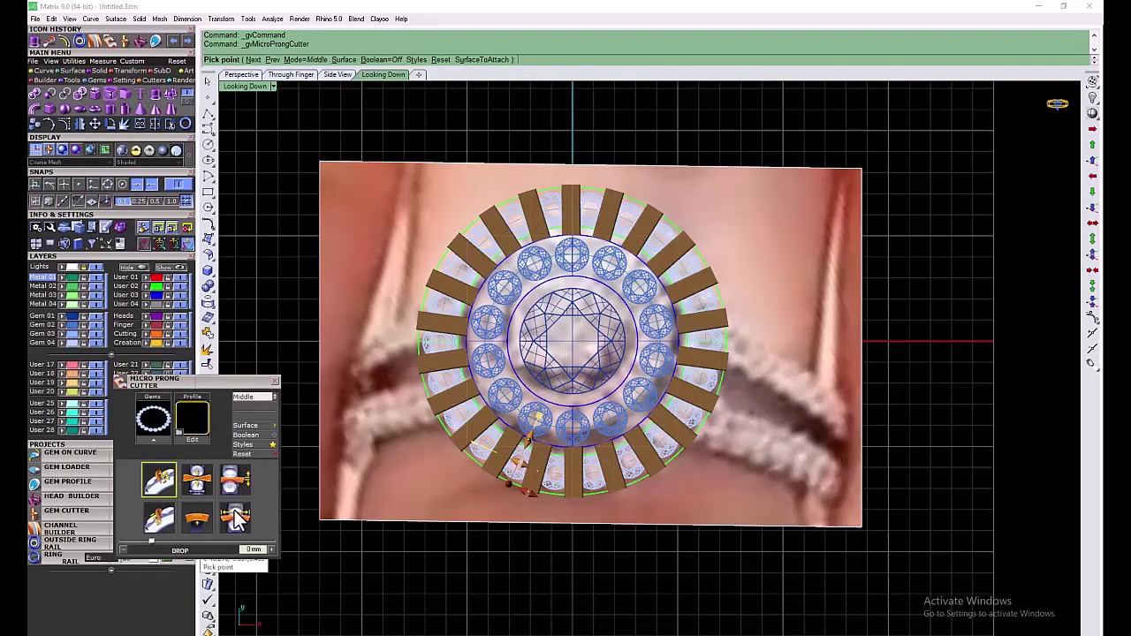
{"action": "left_click_drag", "start_coordinate": [155, 541], "coordinate": [150, 542]}
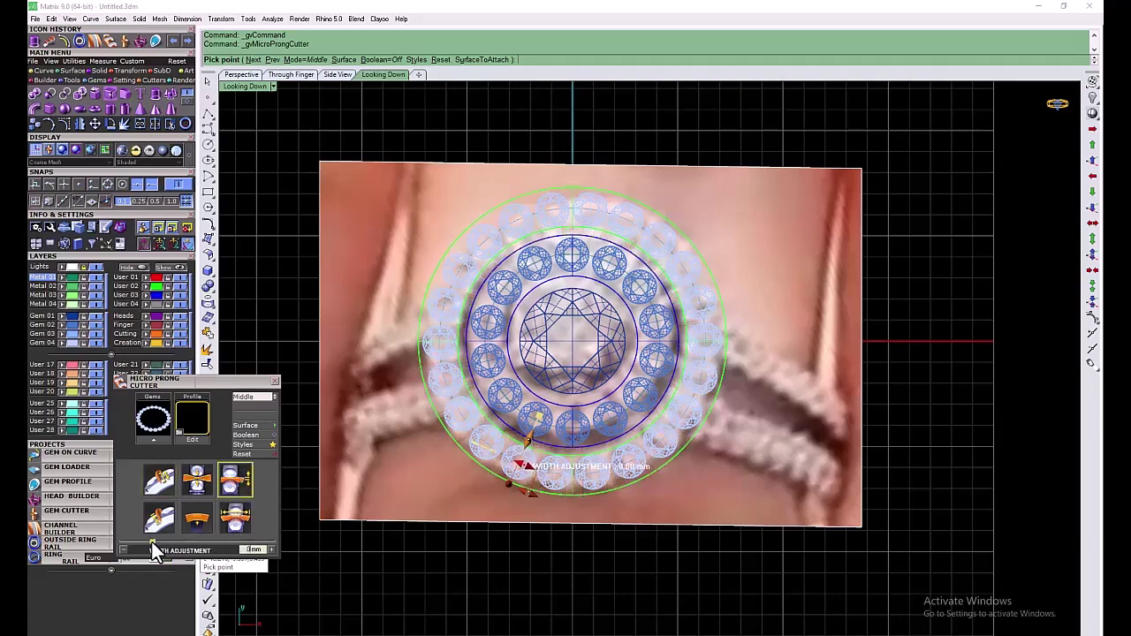
{"action": "scroll", "coordinate": [503, 485], "scroll_direction": "up", "scroll_amount": 3}
{"action": "left_click", "coordinate": [150, 540]}
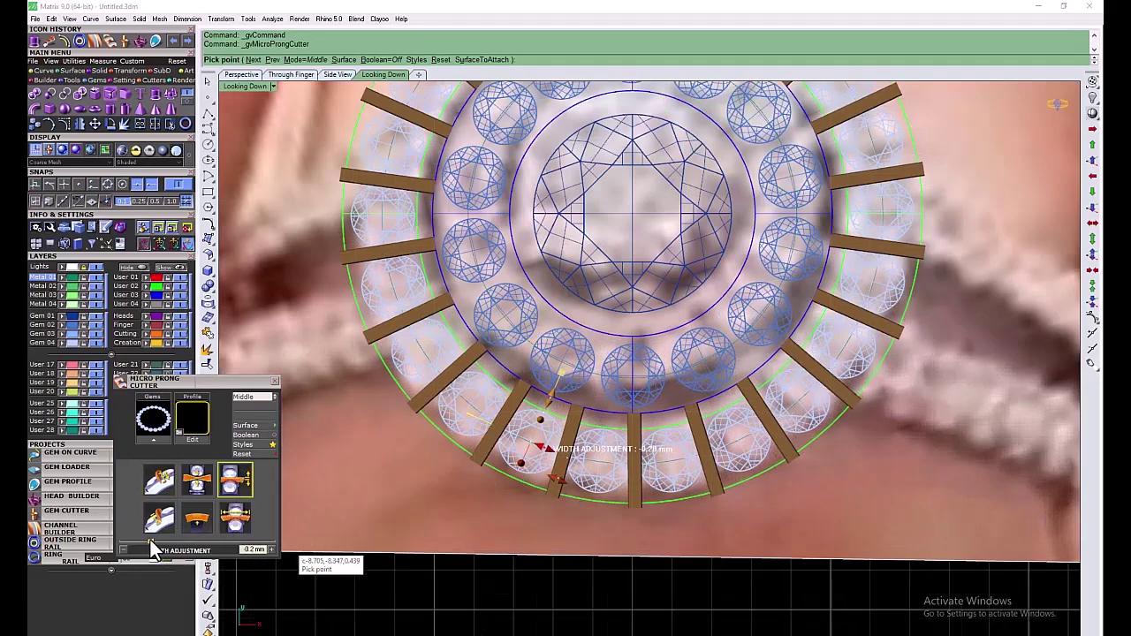
{"action": "right_click", "coordinate": [434, 586]}
Finish the cutters between the outer gems and create Basic-mode prong cutters across those gems with a 0.2 mm width adjustment
{"action": "right_click", "coordinate": [520, 394]}
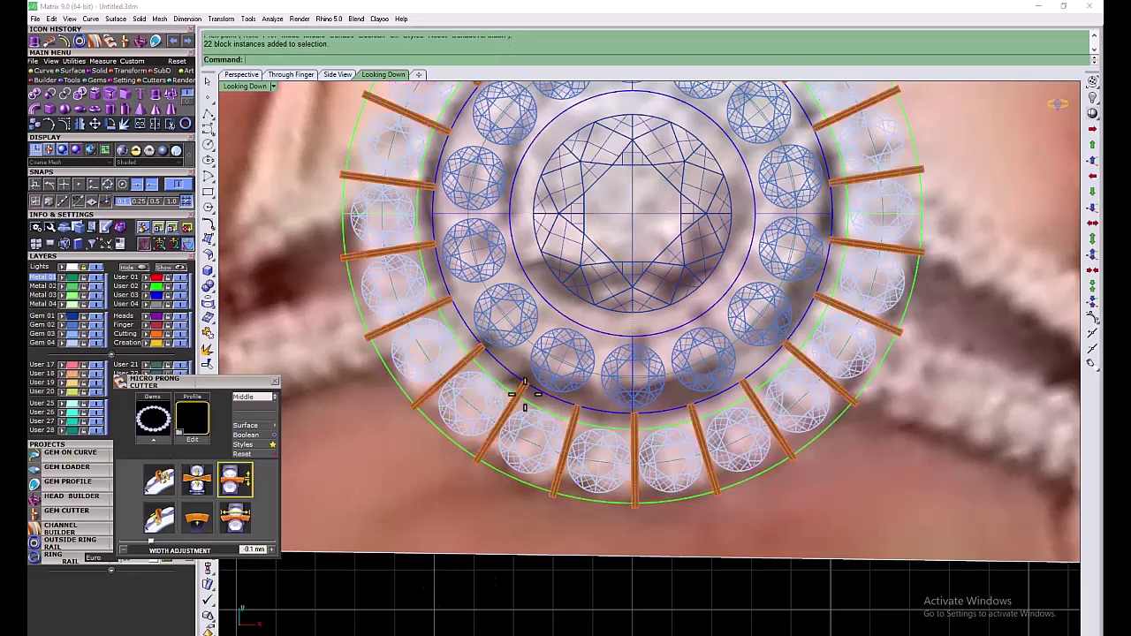
{"action": "left_click", "coordinate": [275, 398]}
{"action": "left_click", "coordinate": [237, 482]}
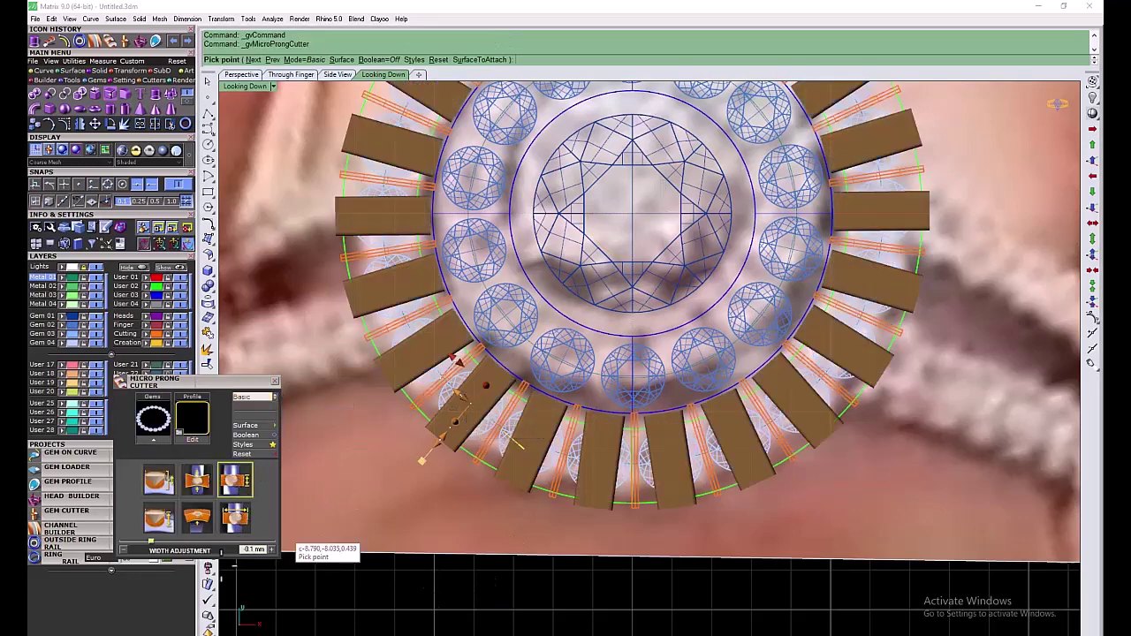
{"action": "left_click", "coordinate": [152, 544]}
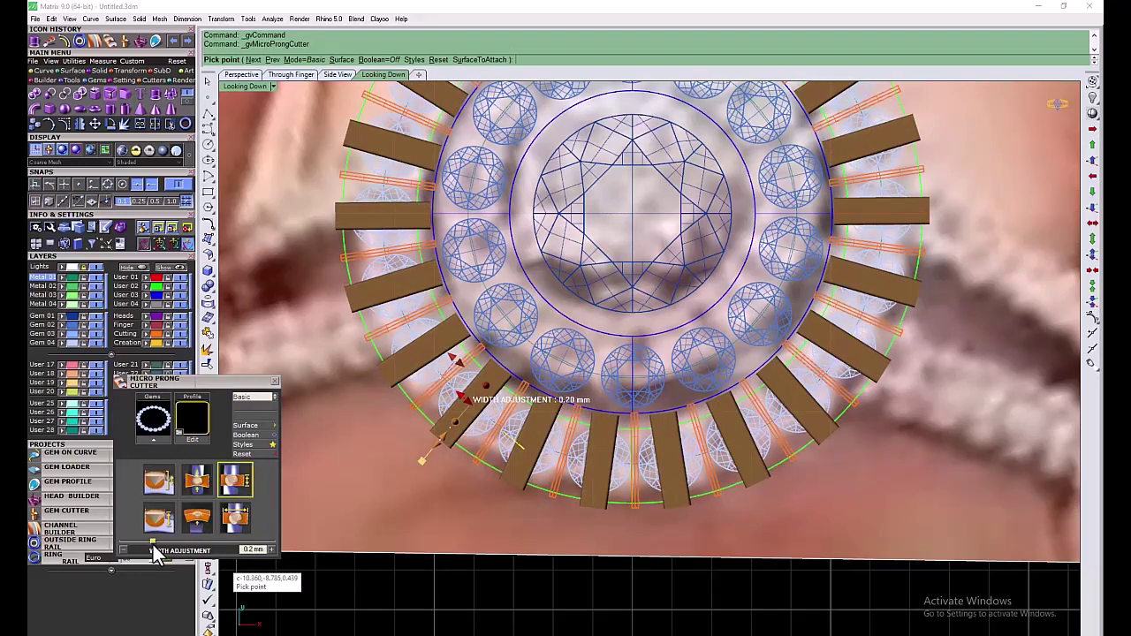
{"action": "right_click", "coordinate": [362, 587]}
Select all prong cutters of the outer row and raise them slightly above the gems in the Through Finger view
{"action": "double_click", "coordinate": [258, 85]}
{"action": "scroll", "coordinate": [500, 415], "scroll_direction": "down", "scroll_amount": 6}
{"action": "right_click_drag", "start_coordinate": [504, 402], "coordinate": [497, 437]}
{"action": "double_click", "coordinate": [244, 369]}
{"action": "scroll", "coordinate": [684, 358], "scroll_direction": "down", "scroll_amount": 4}
{"action": "right_click_drag", "start_coordinate": [684, 359], "coordinate": [652, 413]}
{"action": "left_click", "coordinate": [395, 338]}
{"action": "scroll", "coordinate": [699, 354], "scroll_direction": "up", "scroll_amount": 10}
{"action": "mouse_move", "coordinate": [617, 312]}
{"action": "left_mouse_down"}
{"action": "mouse_move", "coordinate": [616, 295]}
{"action": "mouse_move", "coordinate": [616, 305]}
{"action": "left_mouse_up"}
{"action": "key", "text": "Escape"}
Draw an upright rounded rectangle about 1 mm wide and 2.2 mm high beside the head in the Through Finger view
{"action": "double_click", "coordinate": [255, 87]}
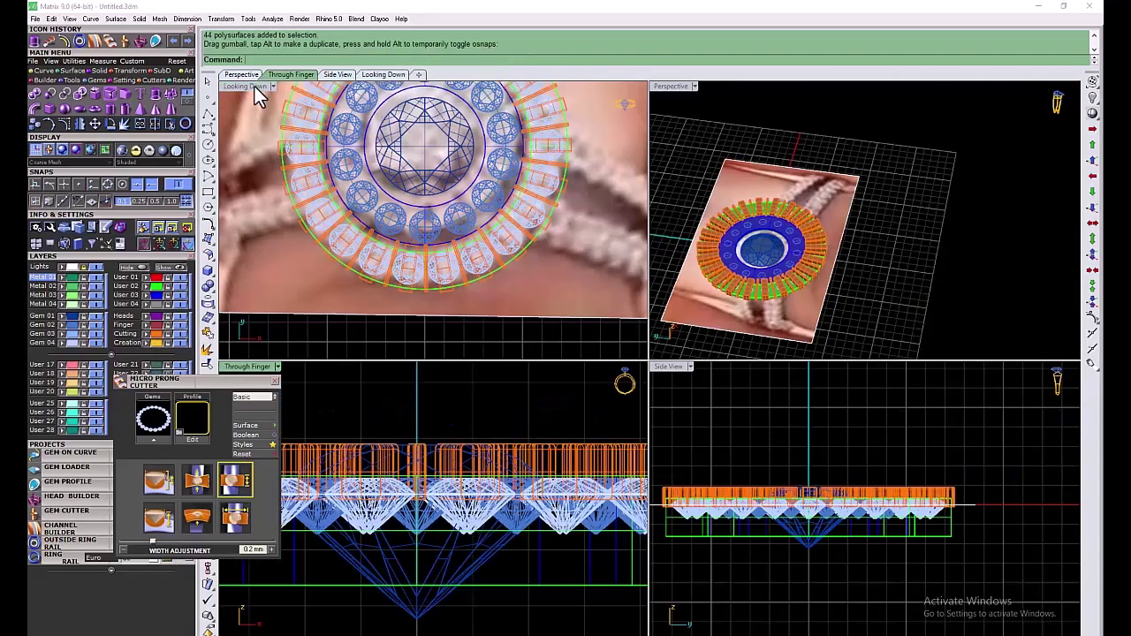
{"action": "scroll", "coordinate": [787, 303], "scroll_direction": "up", "scroll_amount": 5}
{"action": "right_click_drag", "start_coordinate": [772, 308], "coordinate": [738, 323]}
{"action": "scroll", "coordinate": [733, 325], "scroll_direction": "down", "scroll_amount": 4}
{"action": "scroll", "coordinate": [618, 442], "scroll_direction": "down", "scroll_amount": 4}
{"action": "right_click_drag", "start_coordinate": [619, 442], "coordinate": [462, 540]}
{"action": "left_click", "coordinate": [46, 71]}
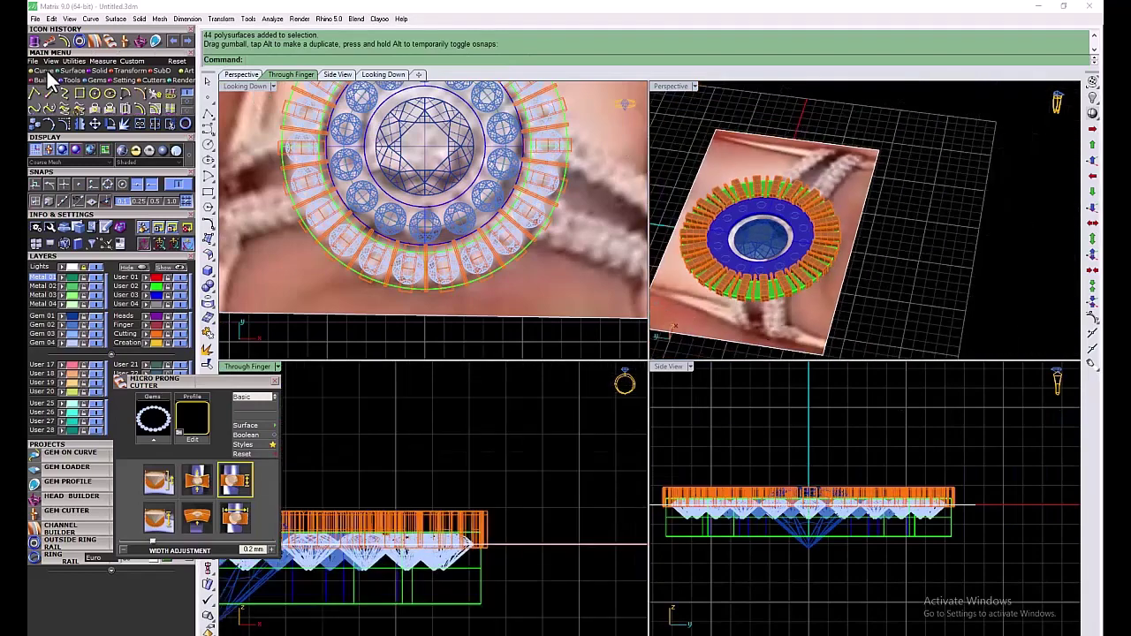
{"action": "left_click", "coordinate": [80, 94]}
{"action": "left_click", "coordinate": [542, 439]}
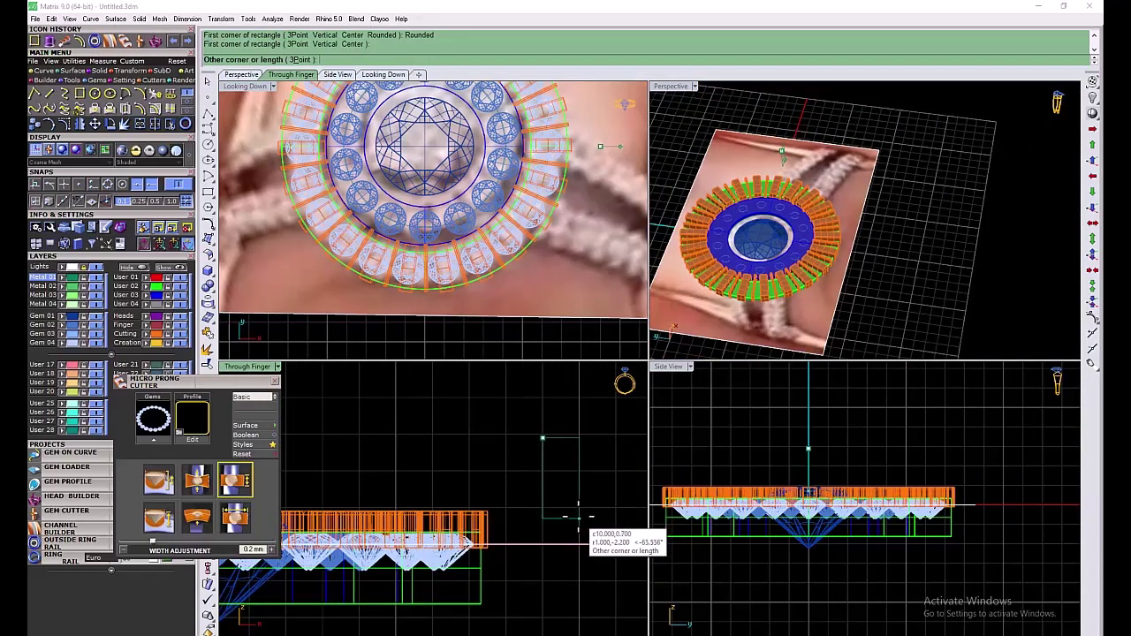
{"action": "left_click", "coordinate": [579, 518]}
{"action": "left_click", "coordinate": [574, 510]}
{"action": "left_click", "coordinate": [574, 510]}
Shrink the rounded profile slightly, centre it on the origin and move it sideways onto the outer gem row
{"action": "scroll", "coordinate": [560, 482], "scroll_direction": "up", "scroll_amount": 6}
{"action": "left_click_drag", "start_coordinate": [526, 474], "coordinate": [535, 476], "text": "shift"}
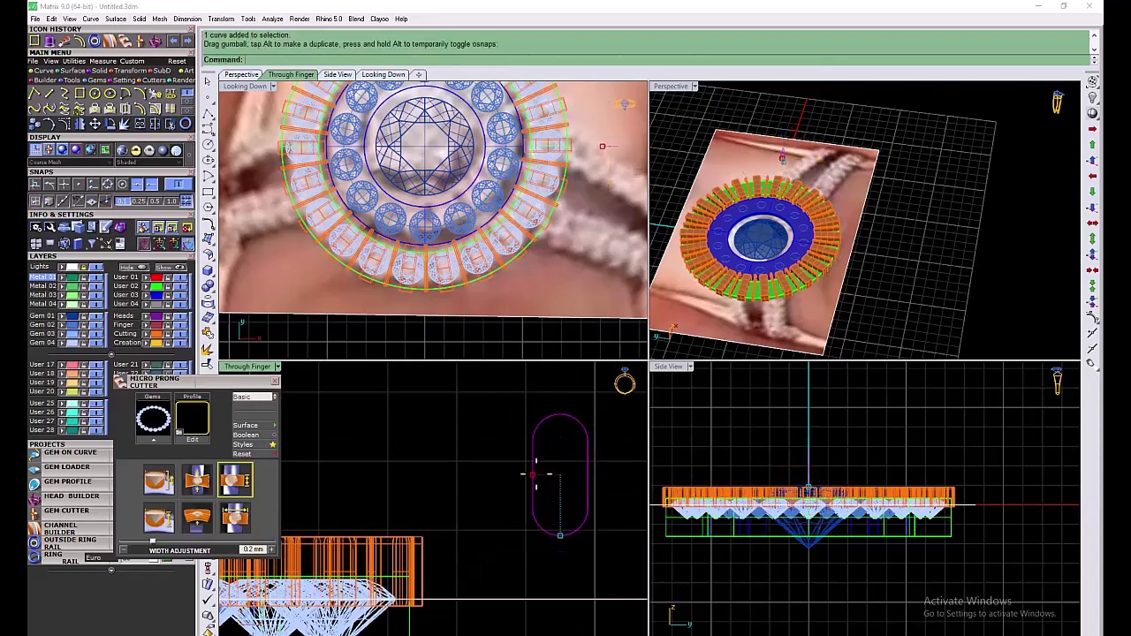
{"action": "scroll", "coordinate": [549, 504], "scroll_direction": "down", "scroll_amount": 7}
{"action": "key", "text": "F4"}
{"action": "double_click", "coordinate": [245, 86]}
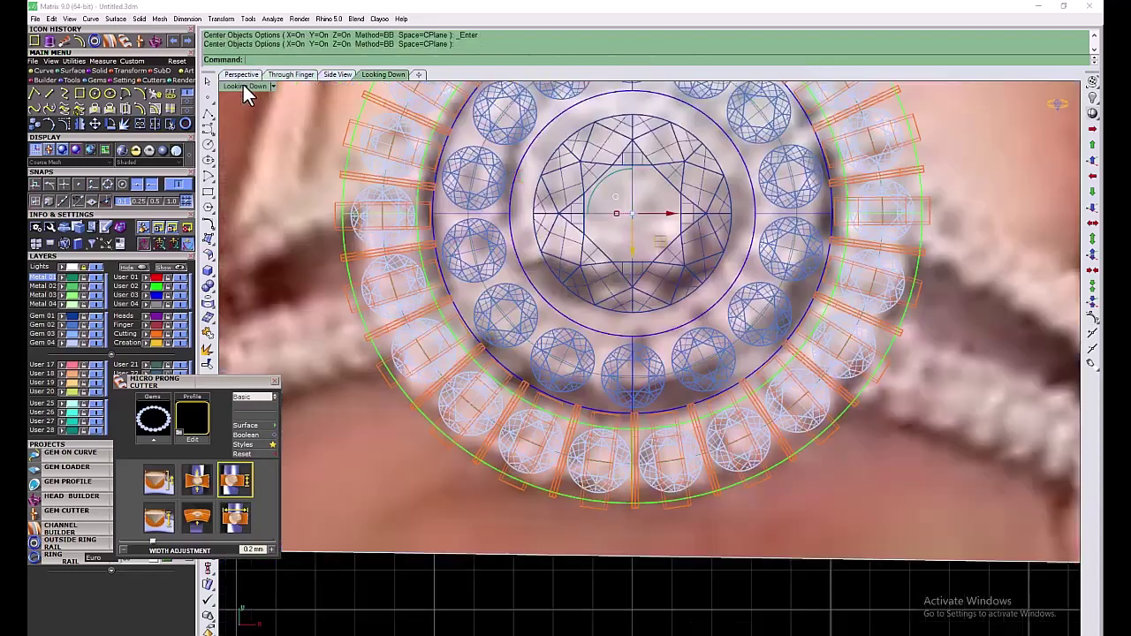
{"action": "right_click_drag", "start_coordinate": [610, 252], "coordinate": [583, 394]}
{"action": "left_click_drag", "start_coordinate": [608, 357], "coordinate": [758, 362]}
{"action": "left_click_drag", "start_coordinate": [840, 365], "coordinate": [841, 366]}
Turn off snapping, undo the stray drag of the gems and centre the profile on the outer row's guide circle
{"action": "scroll", "coordinate": [840, 348], "scroll_direction": "up", "scroll_amount": 10}
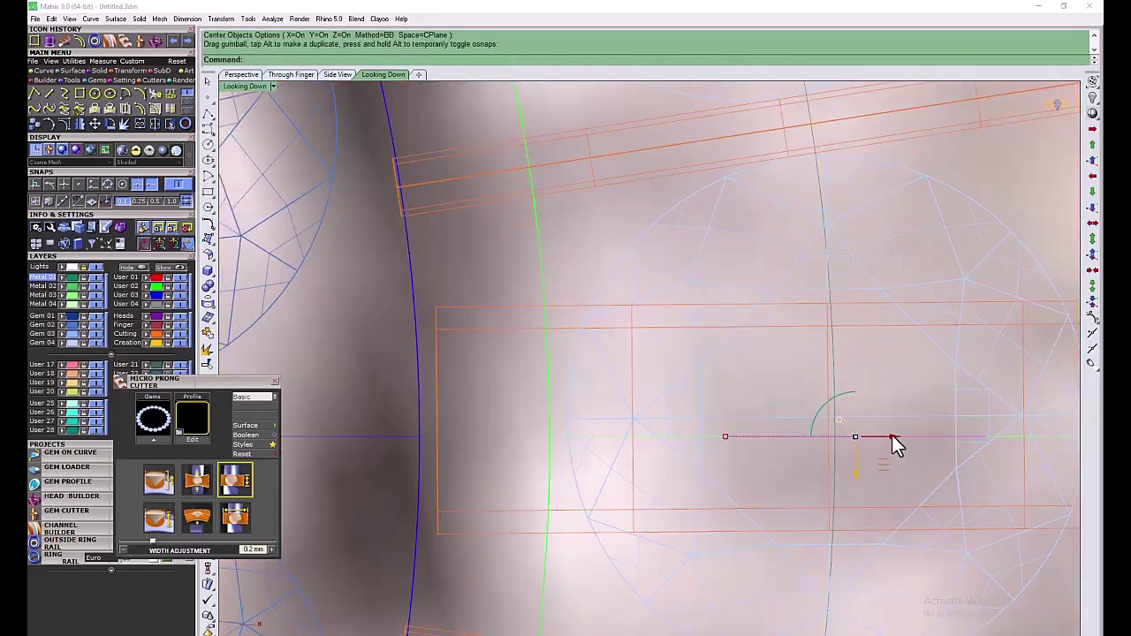
{"action": "left_click_drag", "start_coordinate": [892, 437], "coordinate": [831, 457]}
{"action": "left_click", "coordinate": [179, 185]}
{"action": "key", "text": "ctrl+z"}
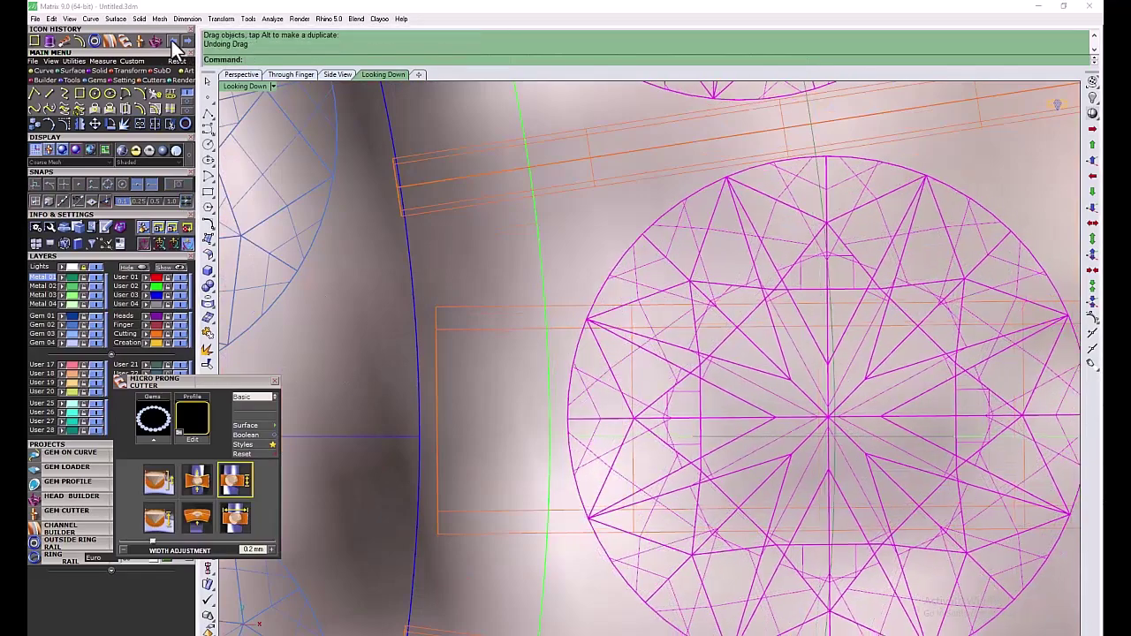
{"action": "left_click", "coordinate": [173, 40]}
{"action": "scroll", "coordinate": [683, 456], "scroll_direction": "down", "scroll_amount": 3}
{"action": "scroll", "coordinate": [779, 436], "scroll_direction": "up", "scroll_amount": 8}
{"action": "left_click_drag", "start_coordinate": [742, 412], "coordinate": [720, 414]}
{"action": "scroll", "coordinate": [721, 418], "scroll_direction": "down", "scroll_amount": 6}
{"action": "left_click", "coordinate": [964, 373]}
Sweep the rounded profile along the outer gem row's guide circle with a one-rail sweep
{"action": "left_click", "coordinate": [60, 70]}
{"action": "left_click", "coordinate": [34, 93]}
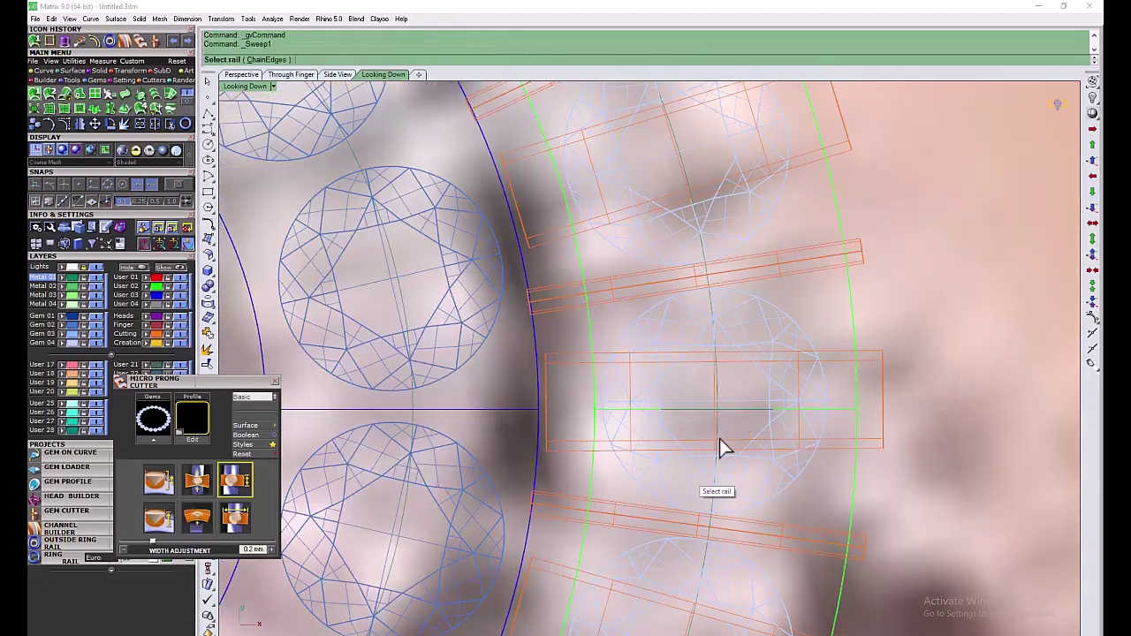
{"action": "left_click", "coordinate": [717, 437]}
{"action": "left_click", "coordinate": [751, 410]}
{"action": "right_click", "coordinate": [901, 363]}
{"action": "right_click", "coordinate": [901, 362]}
Put the outer swept tube on the Cutting layer and raise it above the outer gem row
{"action": "left_click", "coordinate": [599, 420]}
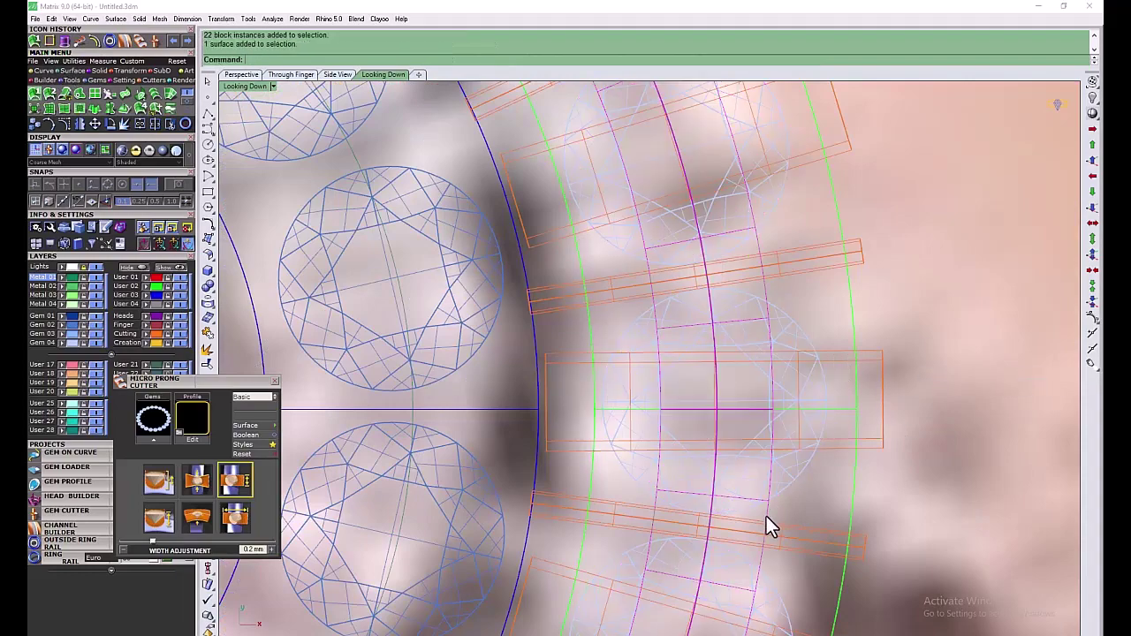
{"action": "key", "text": "ctrl+m"}
{"action": "scroll", "coordinate": [810, 253], "scroll_direction": "up", "scroll_amount": 12}
{"action": "left_click", "coordinate": [492, 525]}
{"action": "left_click", "coordinate": [530, 566]}
{"action": "scroll", "coordinate": [826, 513], "scroll_direction": "up", "scroll_amount": 10}
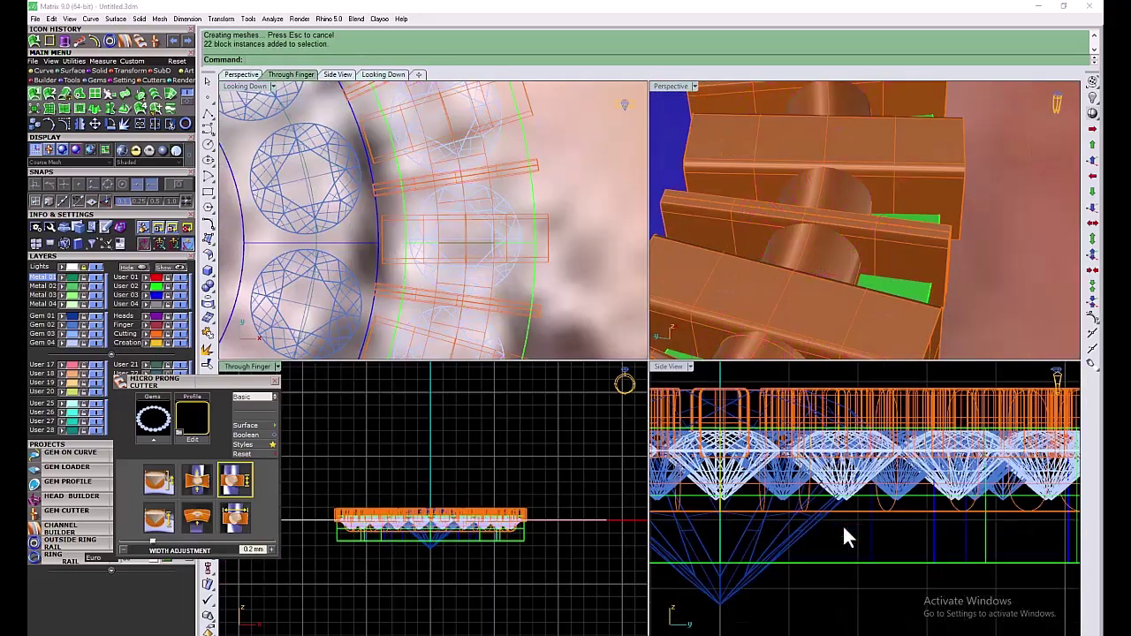
{"action": "left_click", "coordinate": [844, 527]}
{"action": "double_click", "coordinate": [251, 367]}
{"action": "scroll", "coordinate": [674, 472], "scroll_direction": "up", "scroll_amount": 8}
{"action": "key", "text": "ctrl+m"}
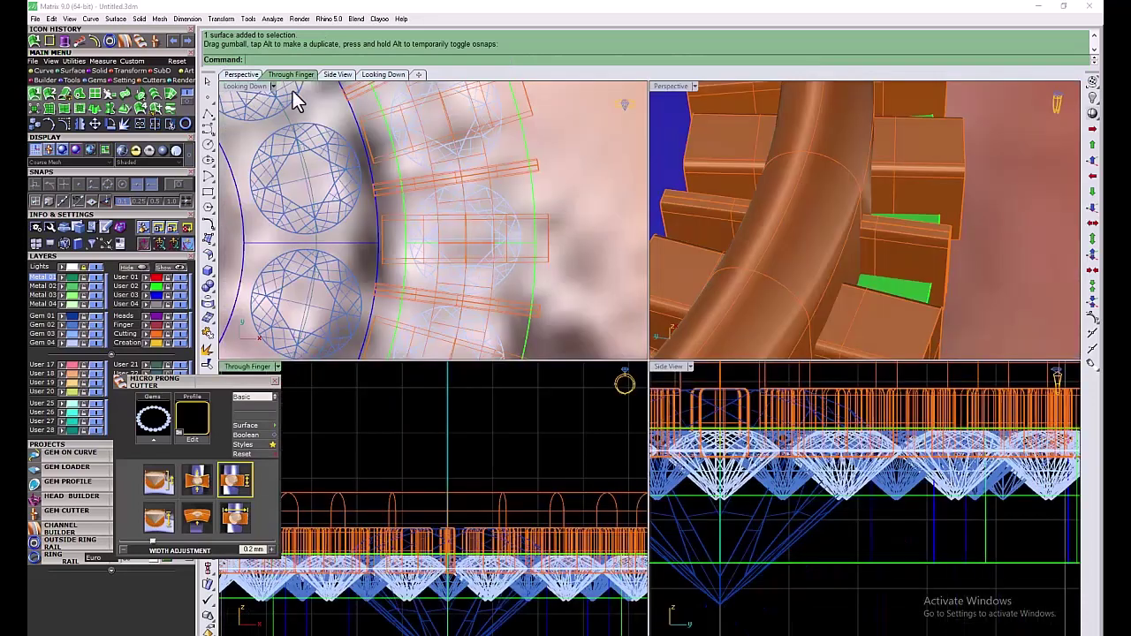
Try a Boolean Difference of the outer halo ring with its prong cutters and the swept tube
{"action": "scroll", "coordinate": [679, 98], "scroll_direction": "down", "scroll_amount": 10}
{"action": "double_click", "coordinate": [679, 89]}
{"action": "scroll", "coordinate": [247, 287], "scroll_direction": "up", "scroll_amount": 4}
{"action": "left_click", "coordinate": [99, 71]}
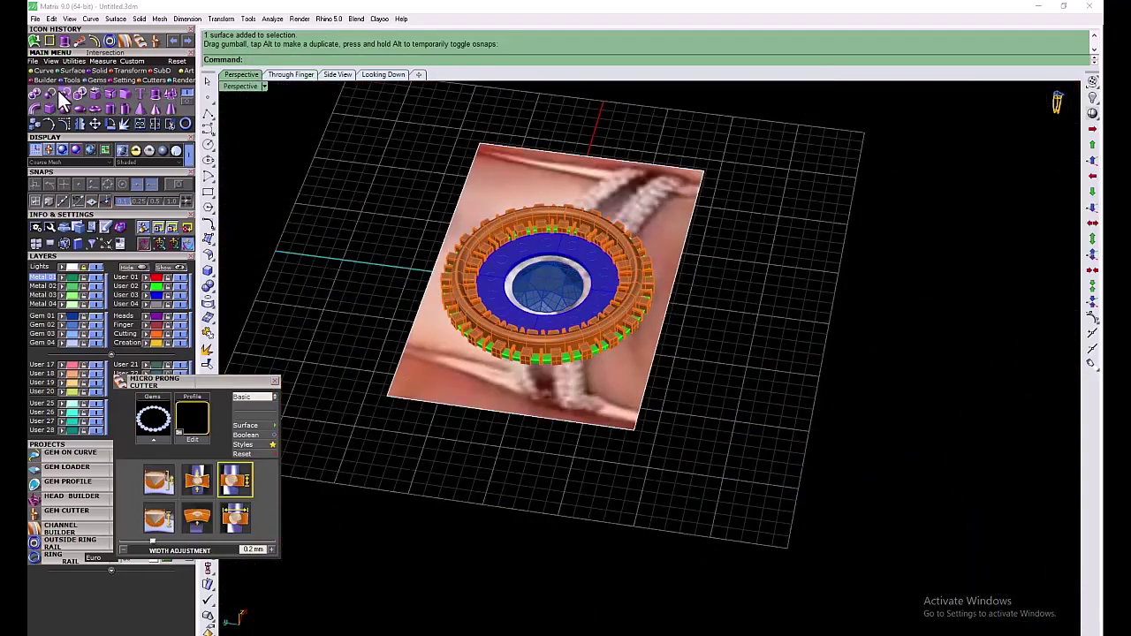
{"action": "left_click", "coordinate": [53, 94]}
{"action": "left_click", "coordinate": [488, 352]}
{"action": "right_click", "coordinate": [781, 265]}
{"action": "right_click", "coordinate": [184, 334]}
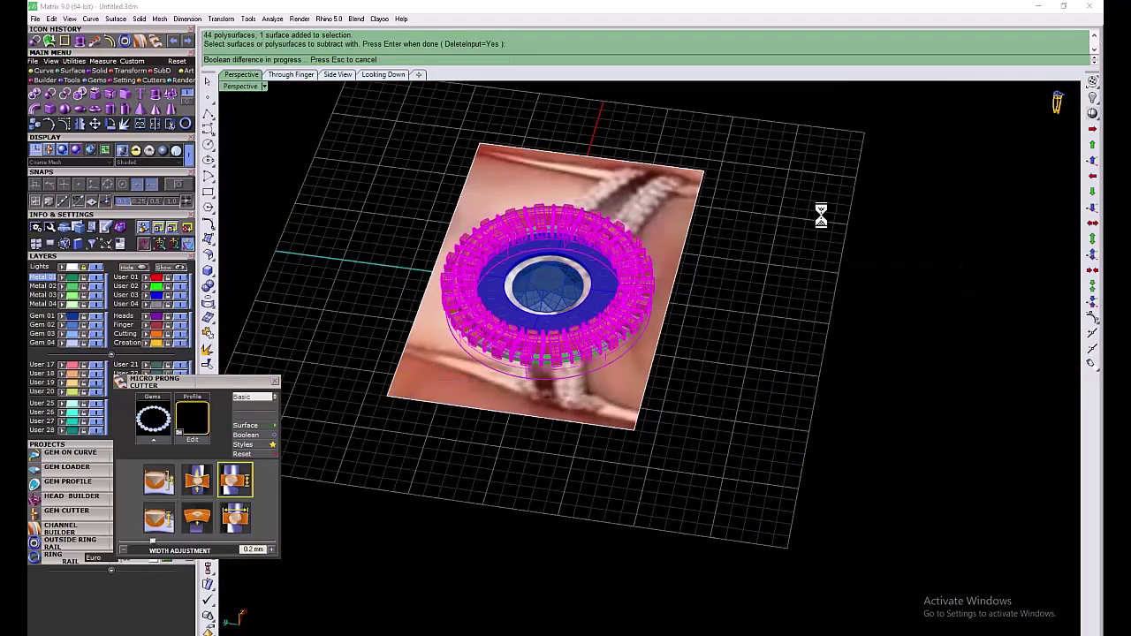
{"action": "scroll", "coordinate": [596, 356], "scroll_direction": "up", "scroll_amount": 10}
{"action": "scroll", "coordinate": [596, 349], "scroll_direction": "down", "scroll_amount": 10}
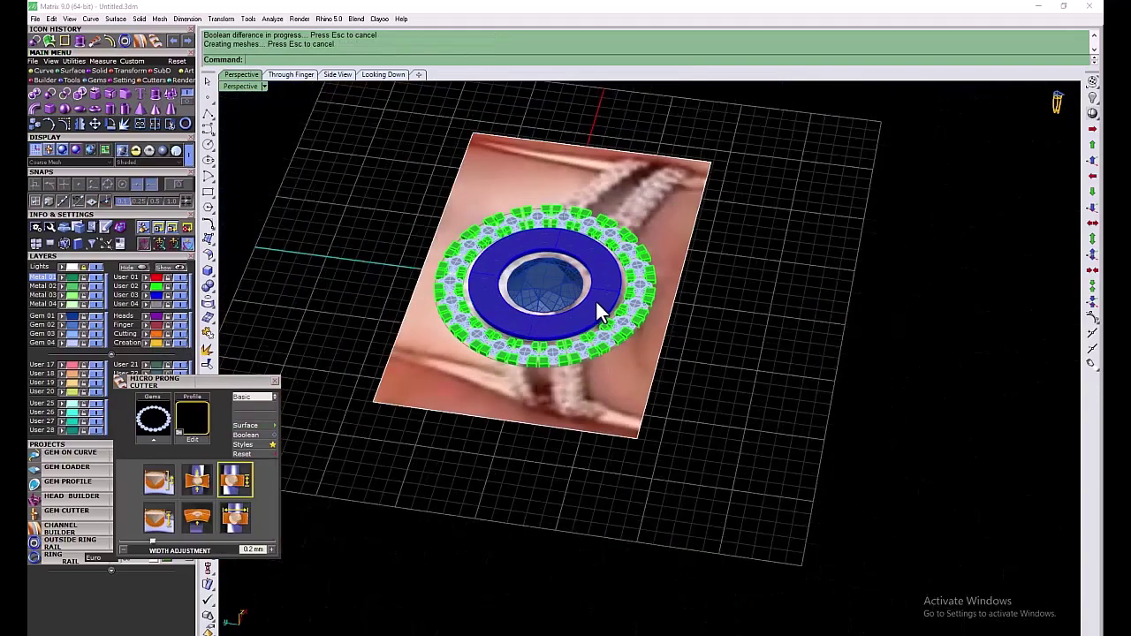
{"action": "scroll", "coordinate": [596, 299], "scroll_direction": "up", "scroll_amount": 5}
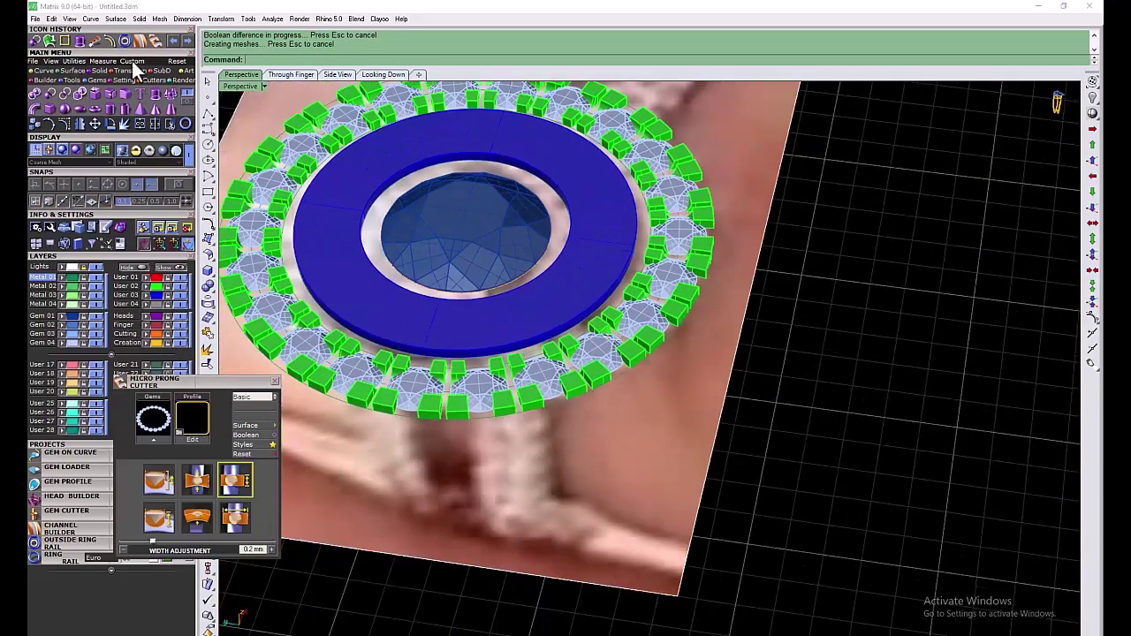
{"action": "key", "text": "ctrl+z"}
Scale the outer swept tube slightly smaller about its centre in the Looking Down view
{"action": "double_click", "coordinate": [243, 87]}
{"action": "double_click", "coordinate": [245, 86]}
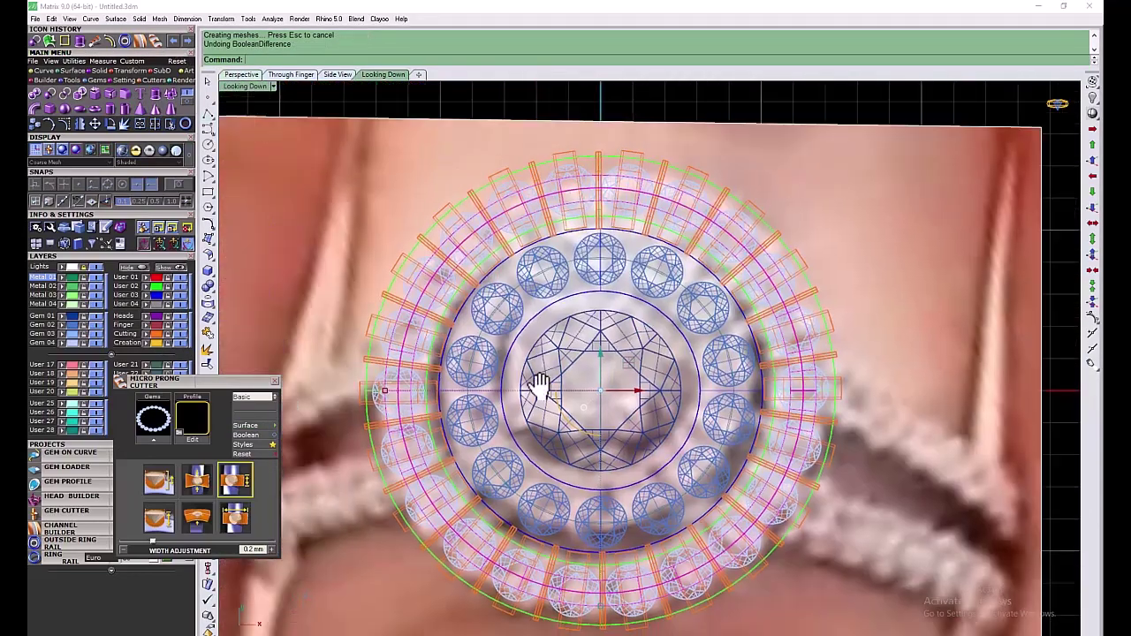
{"action": "scroll", "coordinate": [383, 389], "scroll_direction": "up", "scroll_amount": 6}
{"action": "left_click_drag", "start_coordinate": [383, 395], "coordinate": [394, 405]}
{"action": "scroll", "coordinate": [423, 368], "scroll_direction": "down", "scroll_amount": 8}
{"action": "double_click", "coordinate": [245, 87]}
Subtract the prong cutters and the resized swept tube from the outer halo ring with Boolean Difference
{"action": "left_click", "coordinate": [49, 93]}
{"action": "left_click", "coordinate": [330, 286]}
{"action": "key", "text": "Return"}
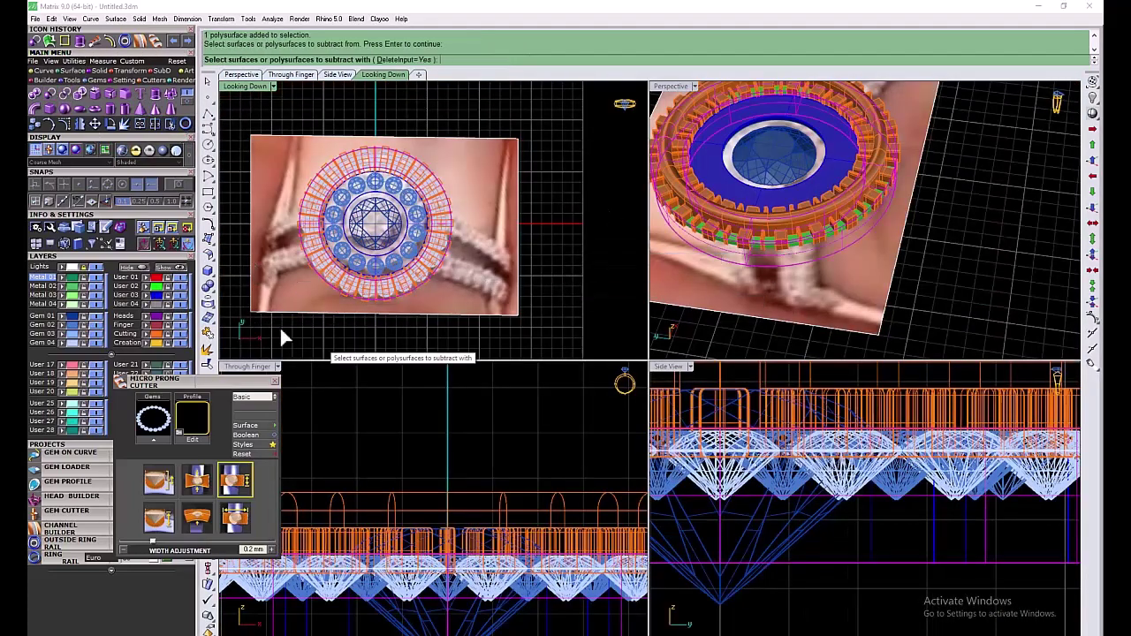
{"action": "left_click_drag", "start_coordinate": [279, 325], "coordinate": [495, 126]}
{"action": "key", "text": "Return"}
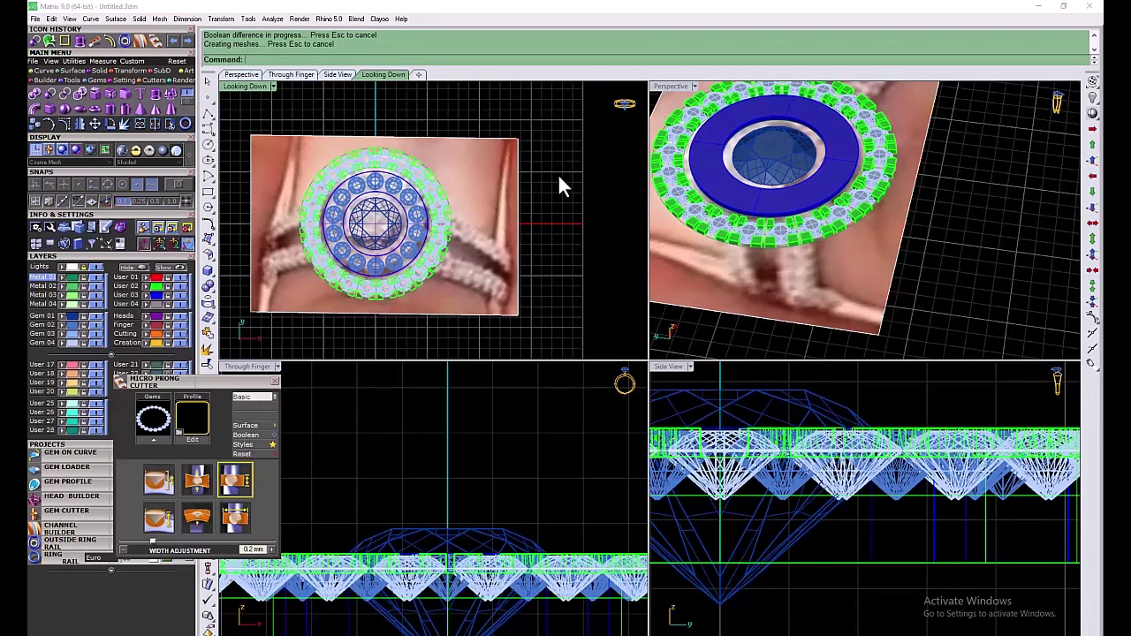
{"action": "scroll", "coordinate": [704, 167], "scroll_direction": "up", "scroll_amount": 3}
Load the inner gem row into the Micro Prong Cutter and create Basic-mode cutters across its gems
{"action": "double_click", "coordinate": [245, 87]}
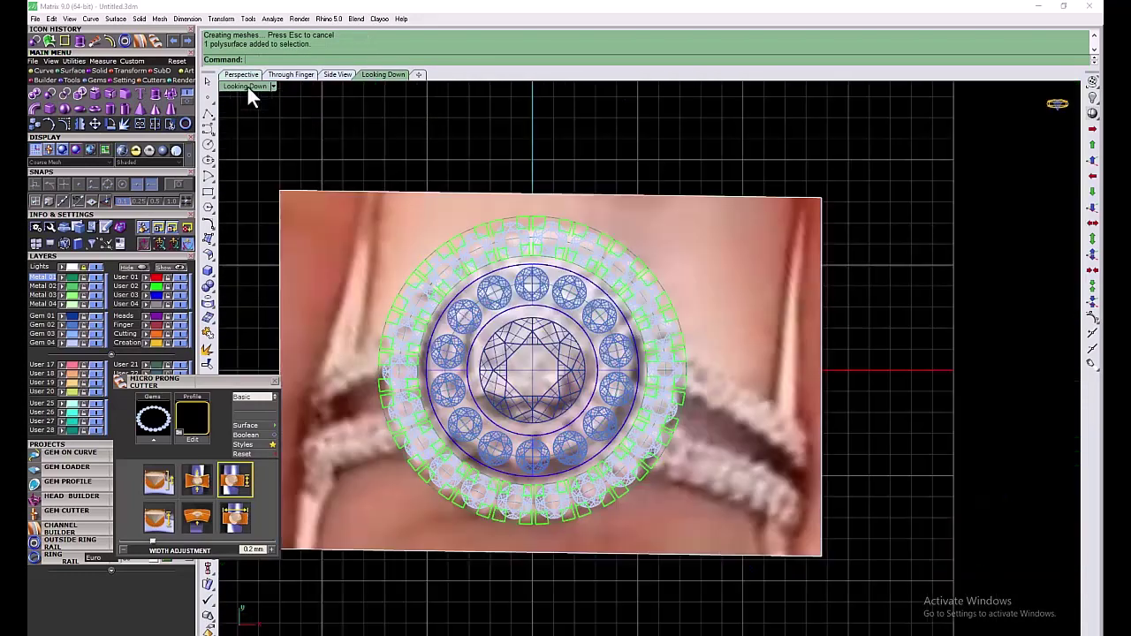
{"action": "scroll", "coordinate": [511, 272], "scroll_direction": "up", "scroll_amount": 3}
{"action": "left_click", "coordinate": [153, 440]}
{"action": "key", "text": "Escape"}
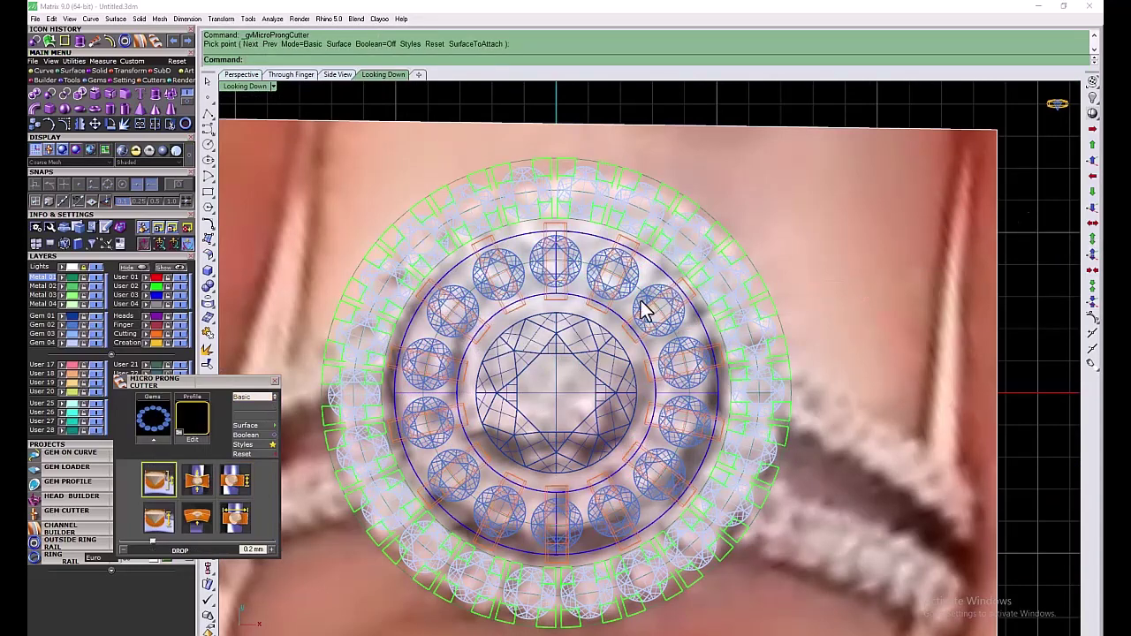
{"action": "left_click", "coordinate": [643, 305]}
Run the Micro Prong Cutter on the inner gem row again and create Middle-mode cutters between the gems
{"action": "left_click", "coordinate": [153, 440]}
{"action": "left_click", "coordinate": [277, 397]}
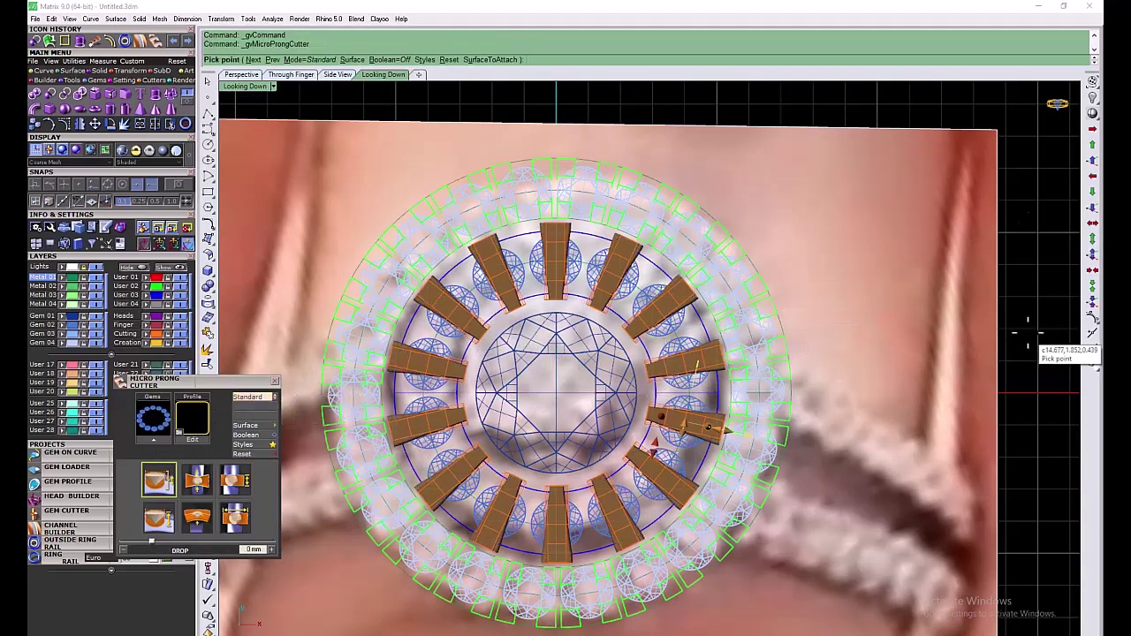
{"action": "scroll", "coordinate": [609, 315], "scroll_direction": "up", "scroll_amount": 3}
{"action": "scroll", "coordinate": [614, 315], "scroll_direction": "down", "scroll_amount": 3}
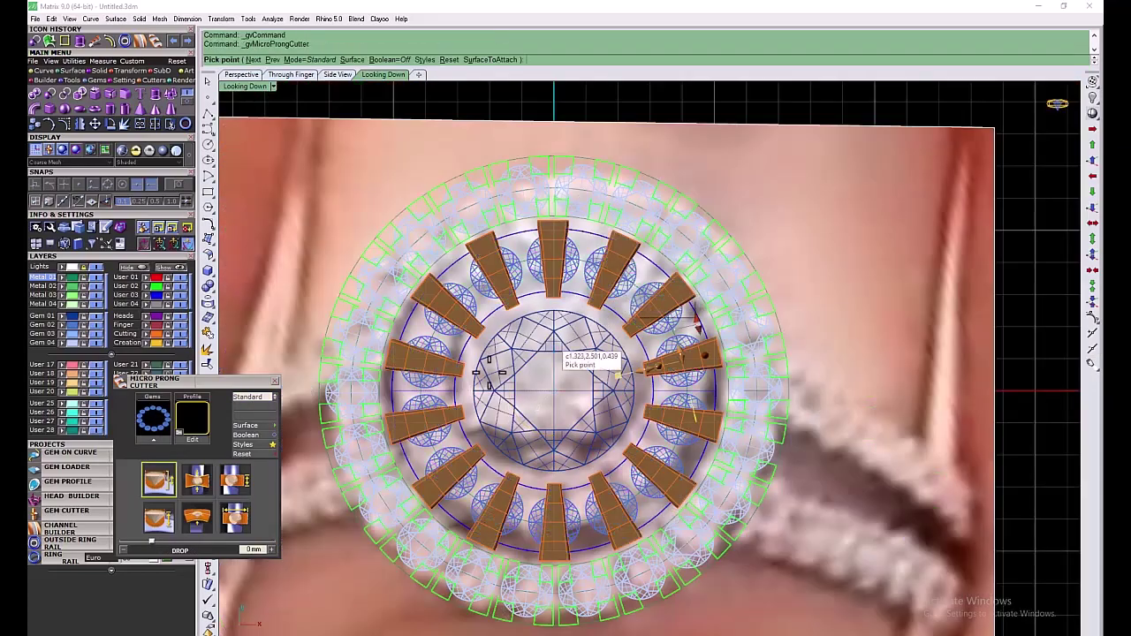
{"action": "left_click", "coordinate": [275, 397]}
{"action": "right_click", "coordinate": [1026, 276]}
{"action": "scroll", "coordinate": [548, 311], "scroll_direction": "down", "scroll_amount": 3}
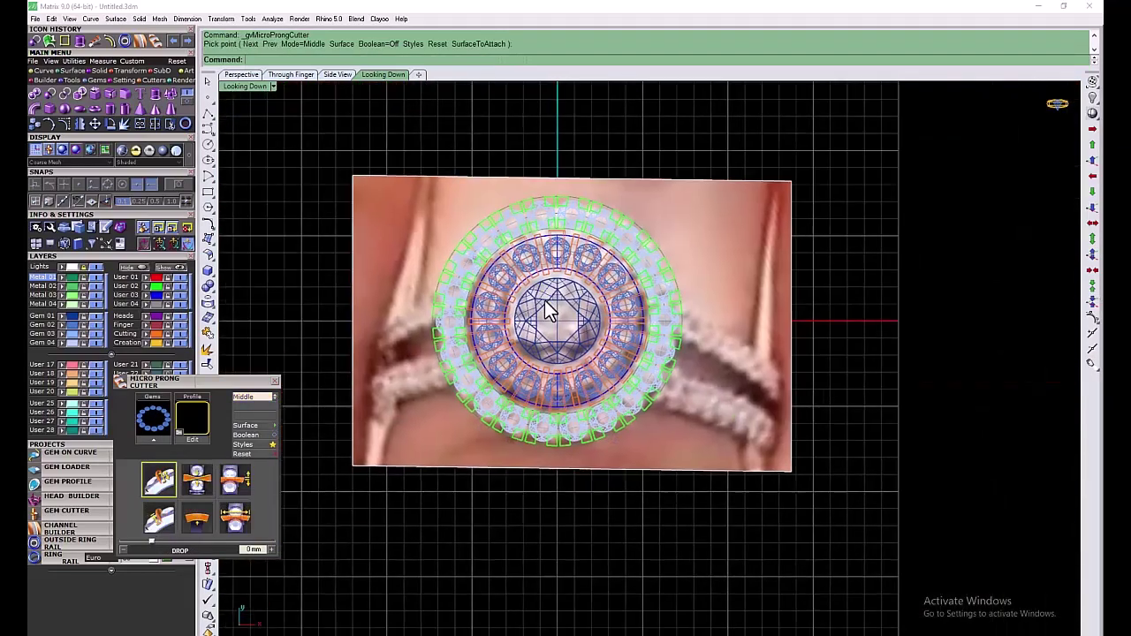
Place the rounded profile on the inner gem row's guide circle and sweep it along that circle
{"action": "key", "text": "ctrl+d"}
{"action": "scroll", "coordinate": [537, 271], "scroll_direction": "up", "scroll_amount": 6}
{"action": "scroll", "coordinate": [649, 404], "scroll_direction": "up", "scroll_amount": 4}
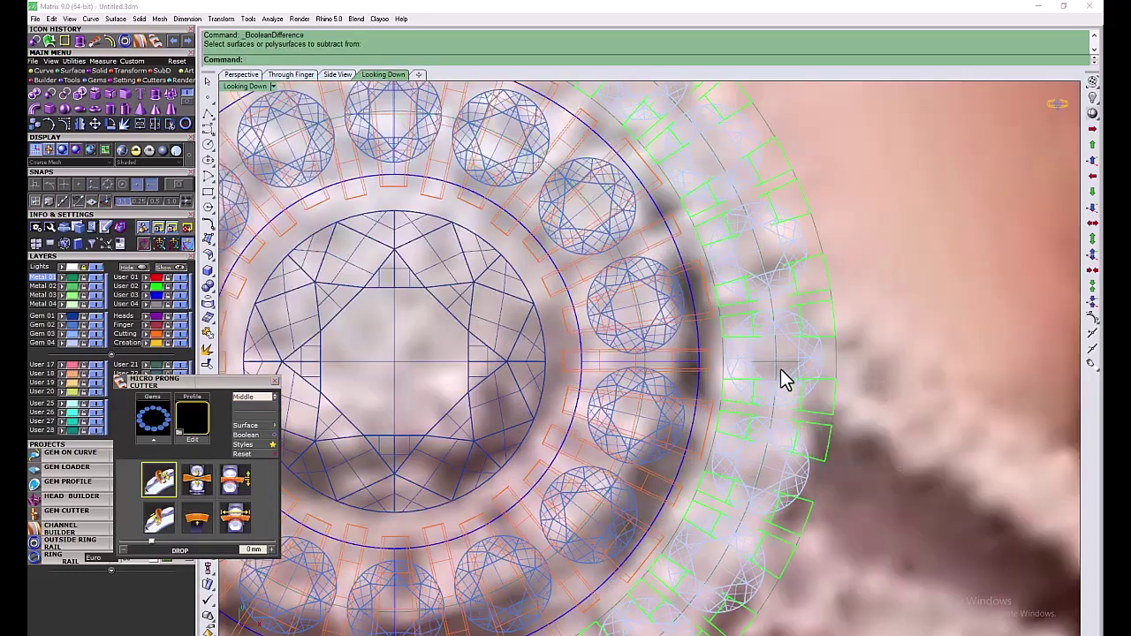
{"action": "left_click", "coordinate": [790, 362]}
{"action": "left_click_drag", "start_coordinate": [777, 363], "coordinate": [646, 362]}
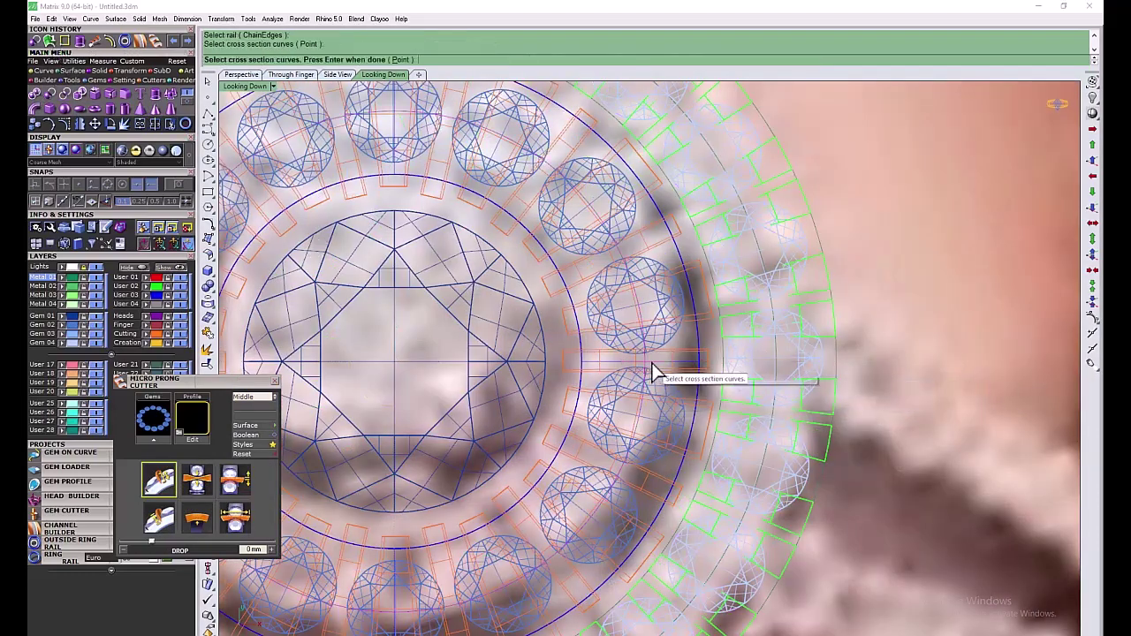
{"action": "key", "text": "Return"}
{"action": "key", "text": "Return"}
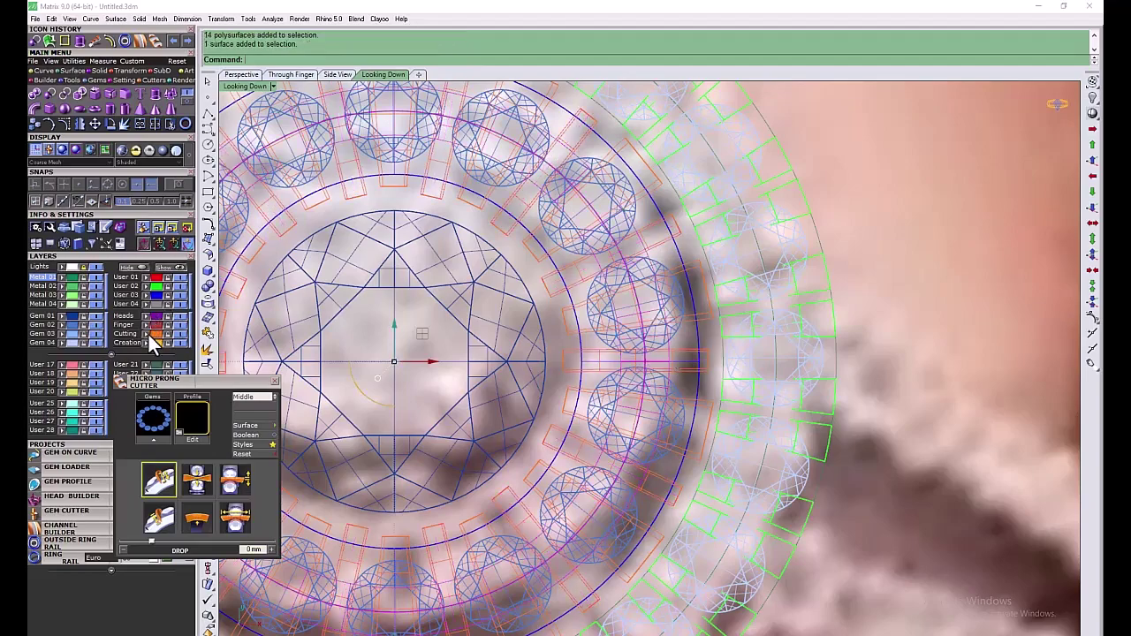
Adjust the inner swept tube's size slightly and raise it above the inner gem row
{"action": "scroll", "coordinate": [397, 328], "scroll_direction": "down", "scroll_amount": 4}
{"action": "scroll", "coordinate": [352, 365], "scroll_direction": "up", "scroll_amount": 4}
{"action": "left_click_drag", "start_coordinate": [333, 330], "coordinate": [336, 331]}
{"action": "scroll", "coordinate": [350, 311], "scroll_direction": "down", "scroll_amount": 8}
{"action": "double_click", "coordinate": [263, 86]}
{"action": "double_click", "coordinate": [256, 367]}
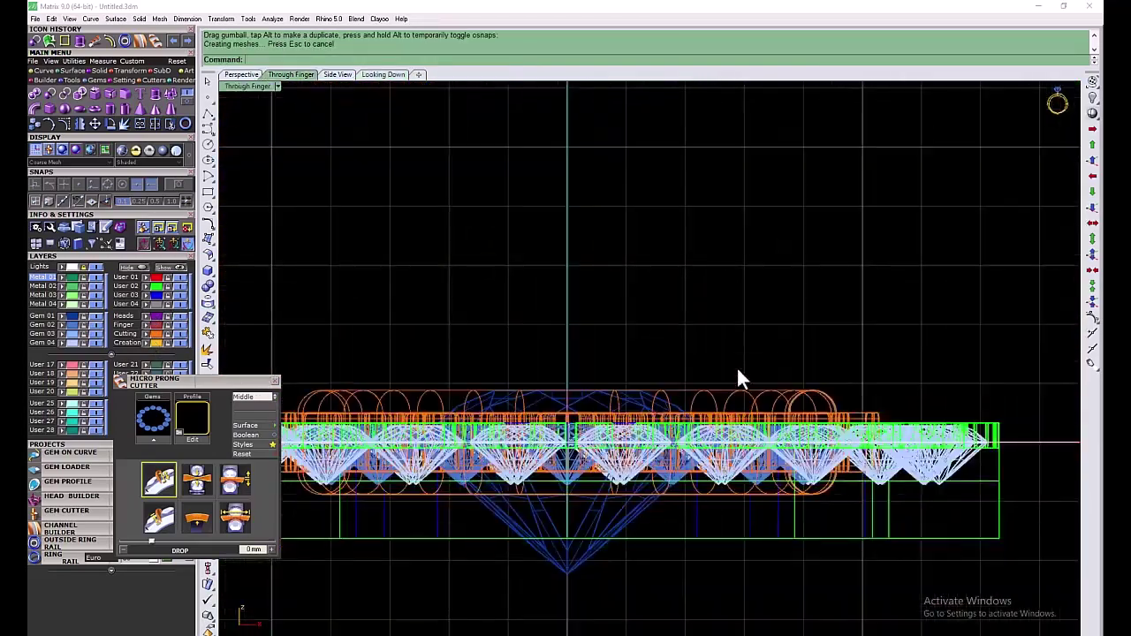
{"action": "left_click", "coordinate": [741, 390]}
{"action": "scroll", "coordinate": [565, 410], "scroll_direction": "up", "scroll_amount": 4}
{"action": "mouse_move", "coordinate": [563, 416]}
{"action": "left_mouse_down"}
{"action": "mouse_move", "coordinate": [566, 375]}
{"action": "mouse_move", "coordinate": [545, 407]}
{"action": "left_mouse_up"}
{"action": "key", "text": "Escape"}
Assign the inner swept tube to the Creation layer and raise the inner row's prong cutters above the gems
{"action": "scroll", "coordinate": [541, 399], "scroll_direction": "down", "scroll_amount": 6}
{"action": "left_click", "coordinate": [418, 377]}
{"action": "left_click", "coordinate": [180, 343]}
{"action": "left_click", "coordinate": [544, 405]}
{"action": "key", "text": "Escape"}
{"action": "left_click", "coordinate": [180, 342]}
{"action": "double_click", "coordinate": [248, 85]}
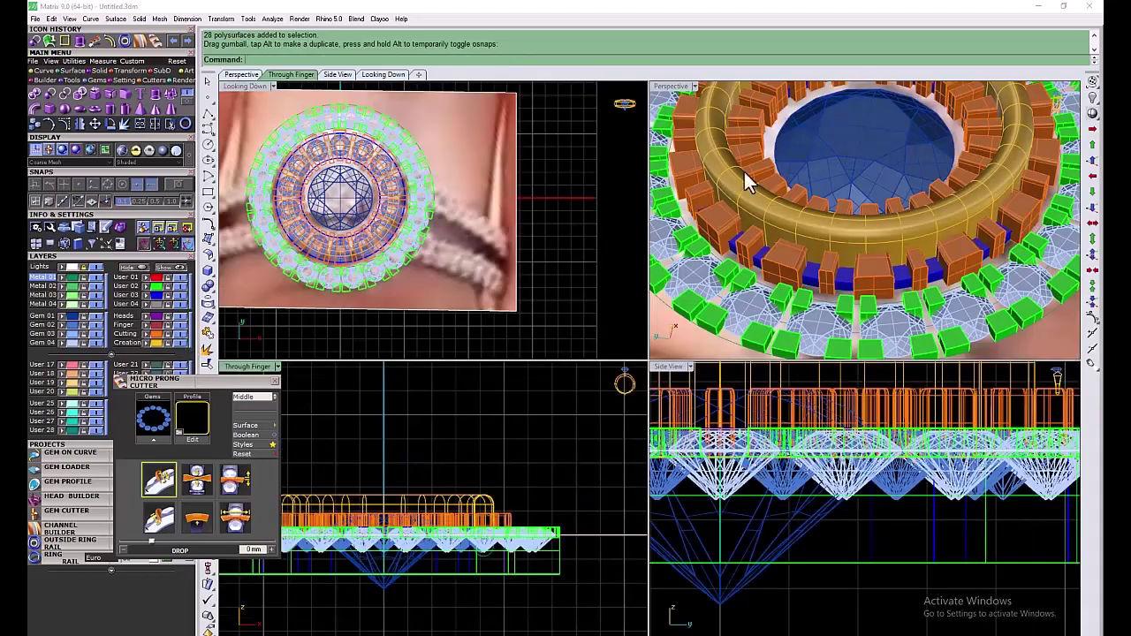
Select the gold tube surface over the inner gems and fine-tune its scale and height
{"action": "scroll", "coordinate": [744, 172], "scroll_direction": "down", "scroll_amount": 5}
{"action": "double_click", "coordinate": [671, 86]}
{"action": "right_click_drag", "start_coordinate": [641, 150], "coordinate": [464, 247]}
{"action": "scroll", "coordinate": [464, 247], "scroll_direction": "down", "scroll_amount": 3}
{"action": "scroll", "coordinate": [491, 261], "scroll_direction": "up", "scroll_amount": 6}
{"action": "left_click", "coordinate": [483, 276]}
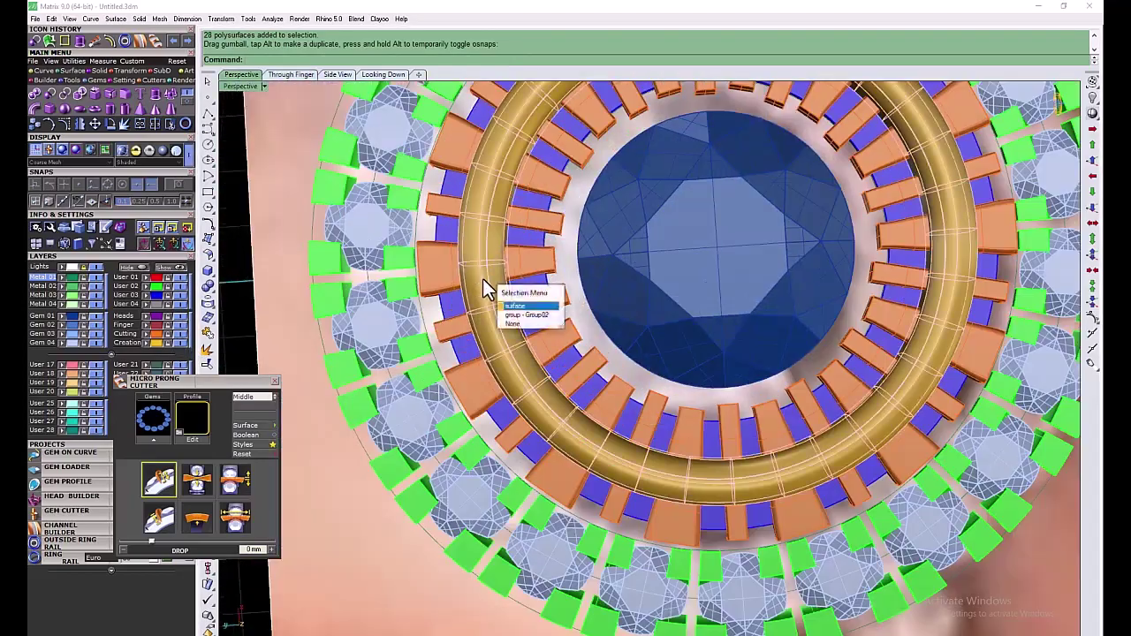
{"action": "left_click", "coordinate": [526, 306]}
{"action": "double_click", "coordinate": [241, 86]}
{"action": "scroll", "coordinate": [281, 204], "scroll_direction": "up", "scroll_amount": 4}
{"action": "left_click_drag", "start_coordinate": [286, 209], "coordinate": [287, 209]}
{"action": "scroll", "coordinate": [385, 532], "scroll_direction": "up", "scroll_amount": 6}
{"action": "left_click_drag", "start_coordinate": [381, 511], "coordinate": [382, 511]}
{"action": "key", "text": "Escape"}
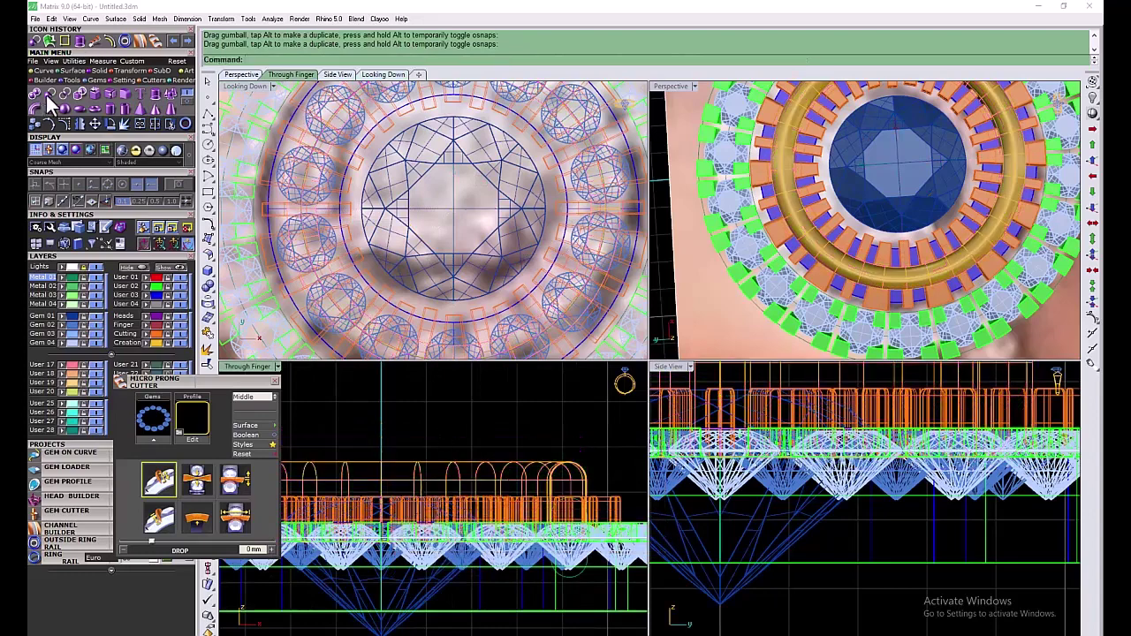
Subtract the inner row's prong cutters on the Cutting layer from the inner halo ring with Boolean Difference
{"action": "left_click", "coordinate": [48, 96]}
{"action": "left_click", "coordinate": [296, 310]}
{"action": "key", "text": "Return"}
{"action": "left_click", "coordinate": [147, 334]}
{"action": "right_click", "coordinate": [450, 423]}
Subtract the gold swept tube from all inner halo parts on layer User 03 with Boolean Difference
{"action": "right_click", "coordinate": [450, 423]}
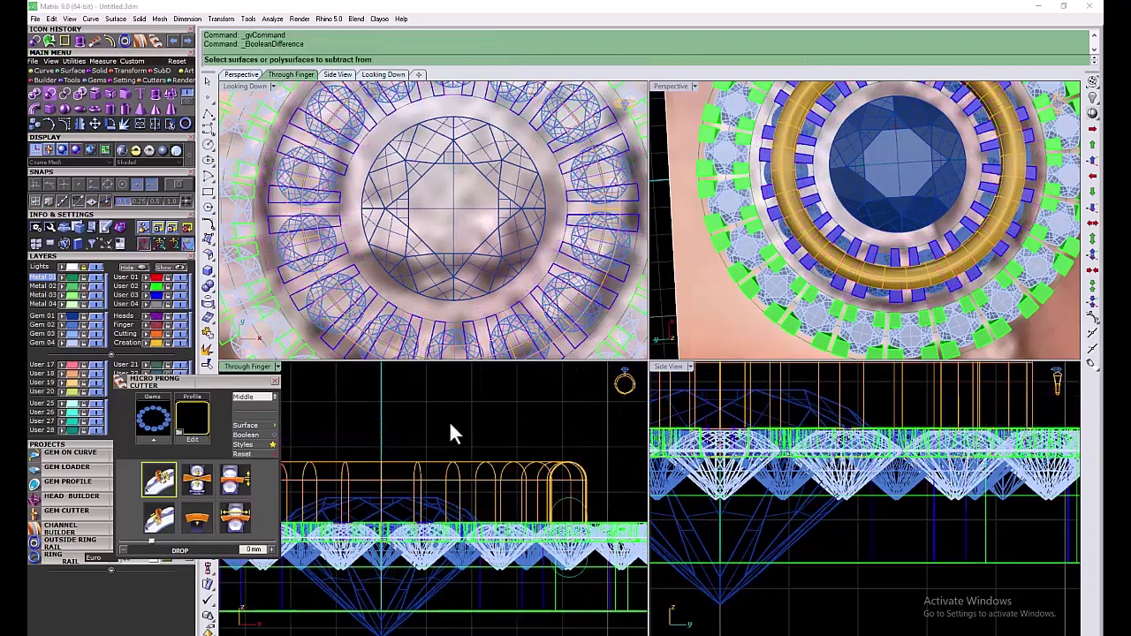
{"action": "left_click", "coordinate": [148, 295]}
{"action": "right_click", "coordinate": [462, 443]}
{"action": "left_click", "coordinate": [146, 334]}
{"action": "right_click", "coordinate": [463, 445]}
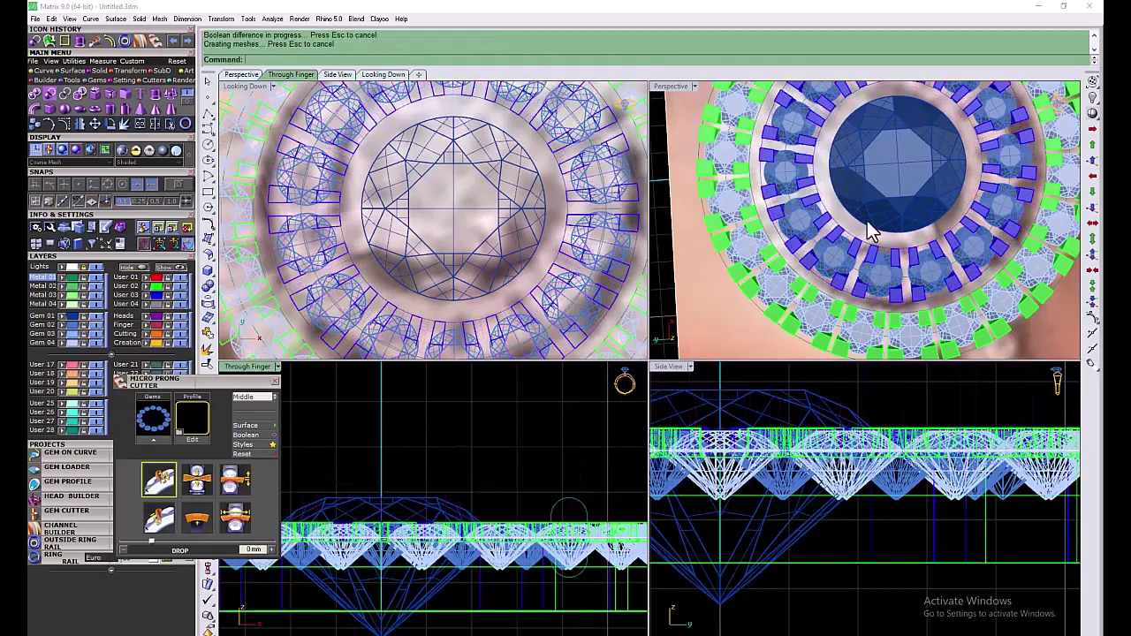
Inspect the cut halo rings and dock the Micro Prong Cutter tool in the project list
{"action": "double_click", "coordinate": [670, 87]}
{"action": "scroll", "coordinate": [508, 334], "scroll_direction": "down", "scroll_amount": 4}
{"action": "scroll", "coordinate": [508, 334], "scroll_direction": "down", "scroll_amount": 3}
{"action": "right_click_drag", "start_coordinate": [510, 336], "coordinate": [536, 338]}
{"action": "scroll", "coordinate": [535, 338], "scroll_direction": "down", "scroll_amount": 6}
{"action": "left_click_drag", "start_coordinate": [217, 383], "coordinate": [131, 572]}
Put the oval profile curve at the halo's edge on the Creation layer and hide that layer
{"action": "double_click", "coordinate": [241, 87]}
{"action": "right_click_drag", "start_coordinate": [610, 464], "coordinate": [422, 448]}
{"action": "left_click", "coordinate": [387, 481]}
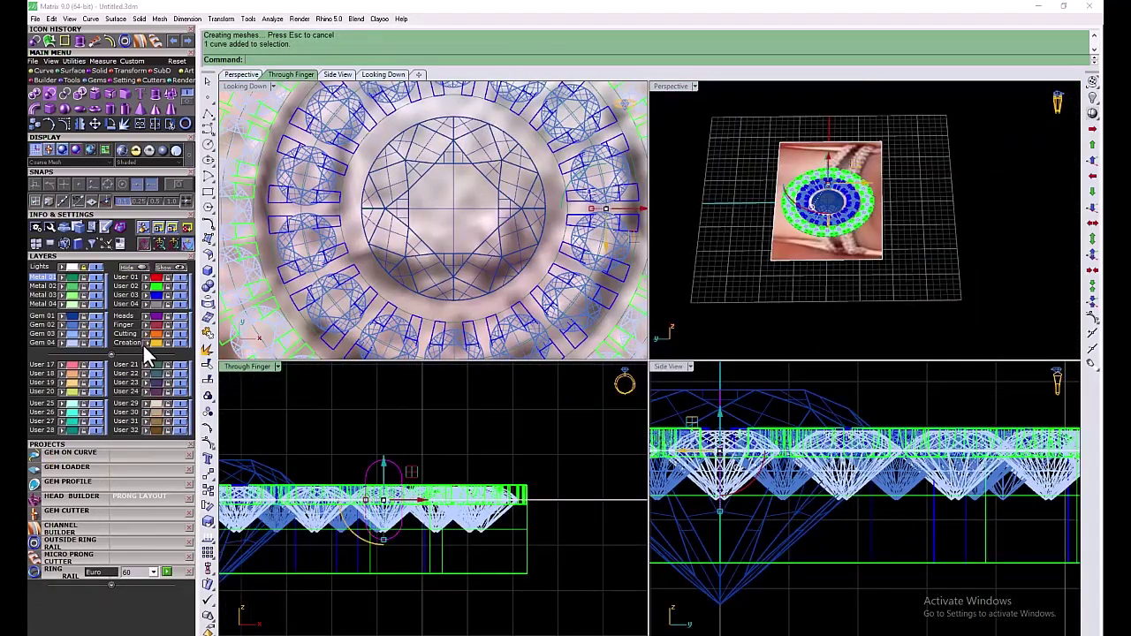
{"action": "right_click", "coordinate": [147, 342]}
{"action": "left_click", "coordinate": [180, 343]}
Draw a short bent interpolated curve beside the outer halo ring in the Through Finger view
{"action": "scroll", "coordinate": [451, 512], "scroll_direction": "down", "scroll_amount": 10}
{"action": "right_click_drag", "start_coordinate": [481, 530], "coordinate": [456, 516]}
{"action": "scroll", "coordinate": [457, 517], "scroll_direction": "up", "scroll_amount": 5}
{"action": "left_click", "coordinate": [42, 70]}
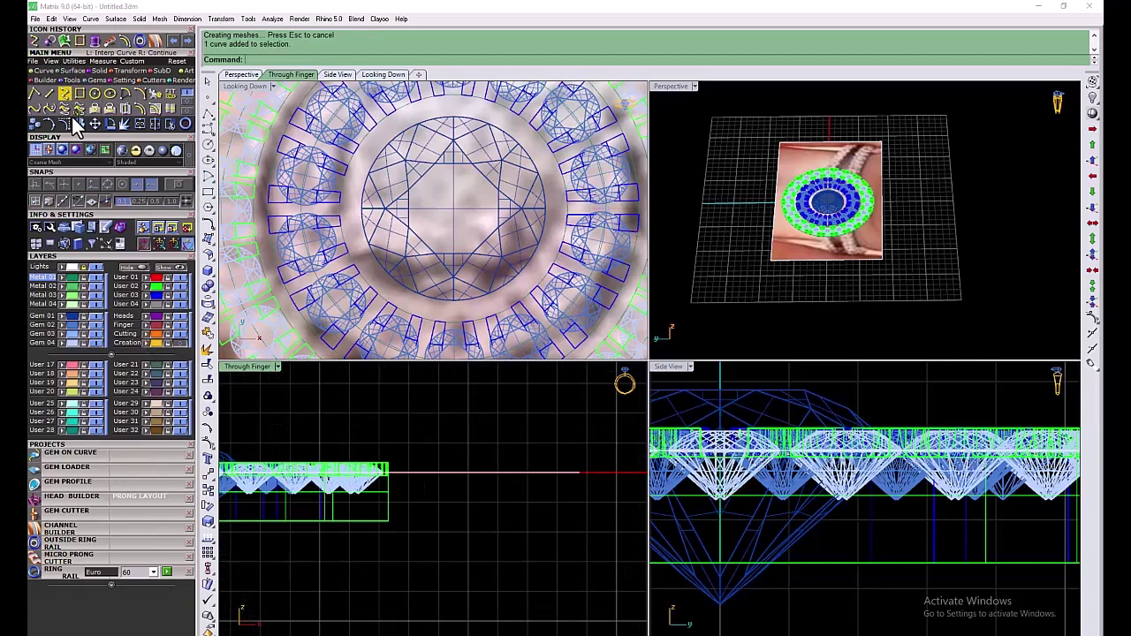
{"action": "left_click", "coordinate": [471, 509]}
{"action": "left_click", "coordinate": [526, 522]}
{"action": "right_click", "coordinate": [527, 522]}
Pipe the bent curve with a 0.3 radius at both ends
{"action": "left_click", "coordinate": [525, 522]}
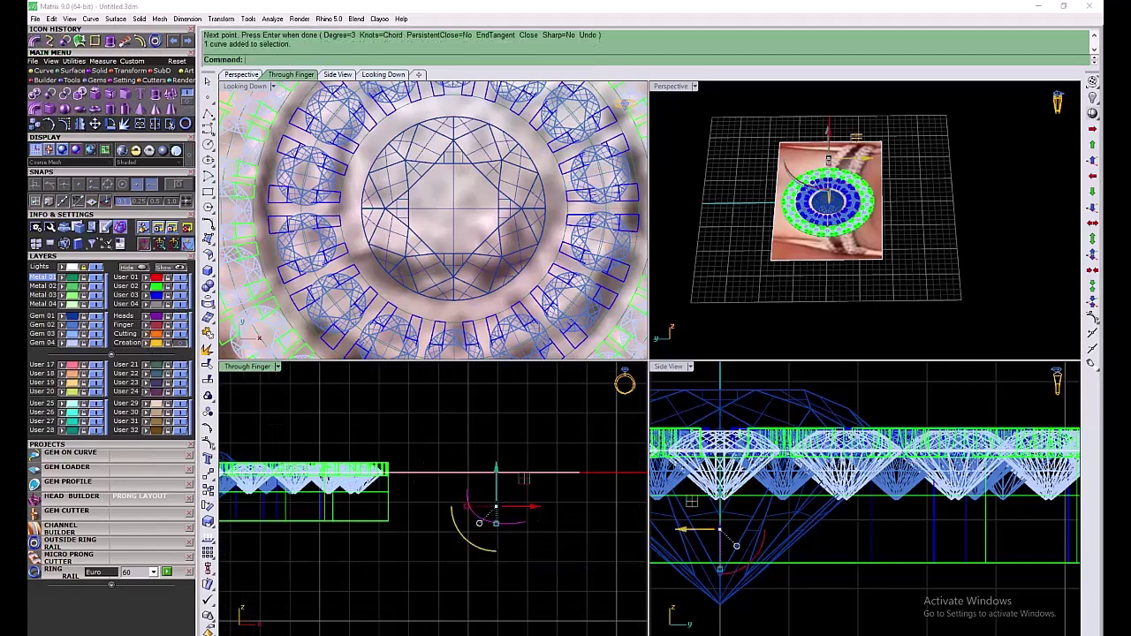
{"action": "type", "text": "0.3"}
{"action": "key", "text": "Return"}
{"action": "key", "text": "Return"}
{"action": "key", "text": "Return"}
{"action": "scroll", "coordinate": [817, 135], "scroll_direction": "up", "scroll_amount": 5}
{"action": "right_click_drag", "start_coordinate": [817, 135], "coordinate": [831, 233]}
{"action": "scroll", "coordinate": [956, 202], "scroll_direction": "down", "scroll_amount": 4}
{"action": "scroll", "coordinate": [956, 201], "scroll_direction": "up", "scroll_amount": 8}
{"action": "scroll", "coordinate": [962, 277], "scroll_direction": "up", "scroll_amount": 4}
Try to fillet both end edges of the 0.3 radius pipe with a 0.4 radius
{"action": "left_click", "coordinate": [124, 96]}
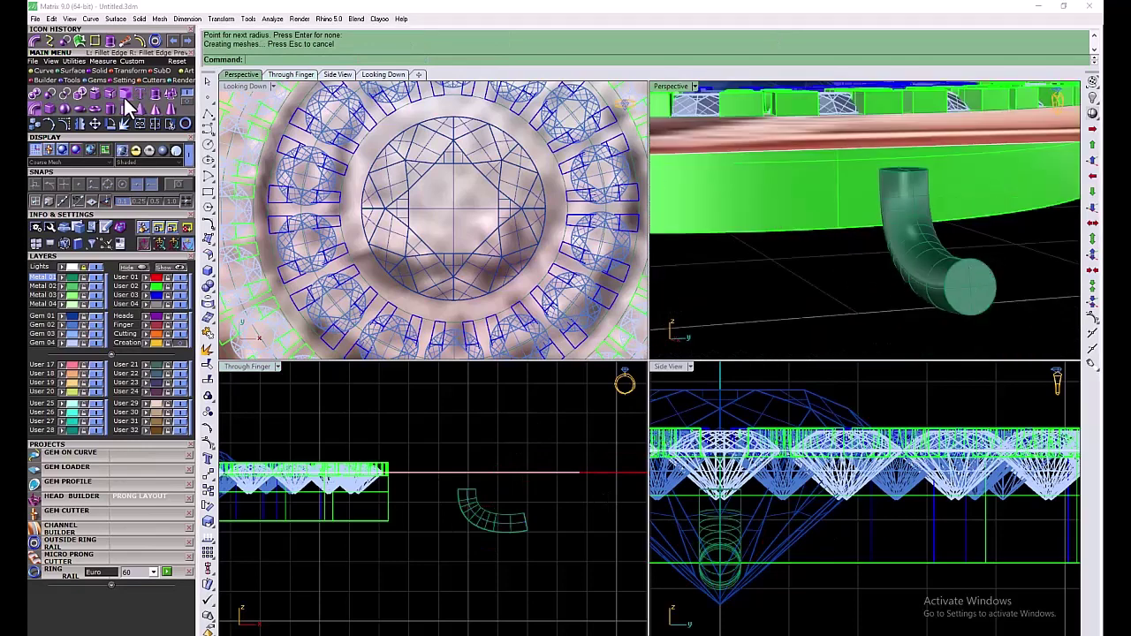
{"action": "type", "text": "0"}
{"action": "left_click", "coordinate": [993, 270]}
{"action": "left_click", "coordinate": [916, 170]}
{"action": "right_click_drag", "start_coordinate": [915, 177], "coordinate": [858, 270]}
{"action": "key", "text": "Return"}
{"action": "key", "text": "Return"}
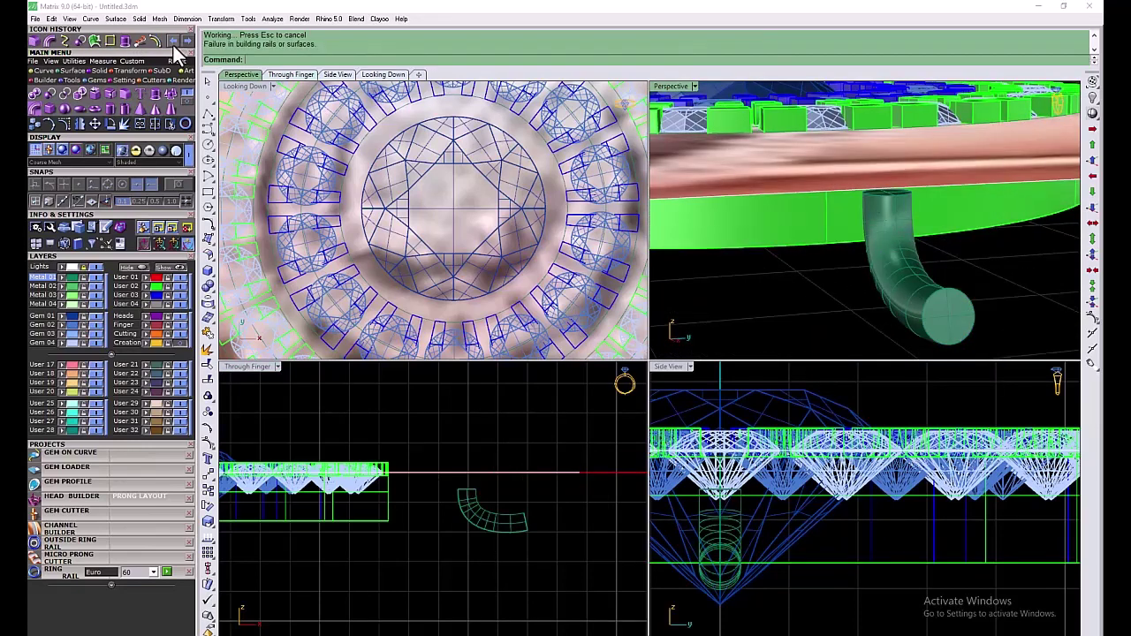
Remove the 0.3 radius pipe and reselect its bent centre curve
{"action": "left_click", "coordinate": [174, 40]}
{"action": "right_click", "coordinate": [839, 308]}
{"action": "left_click", "coordinate": [908, 306]}
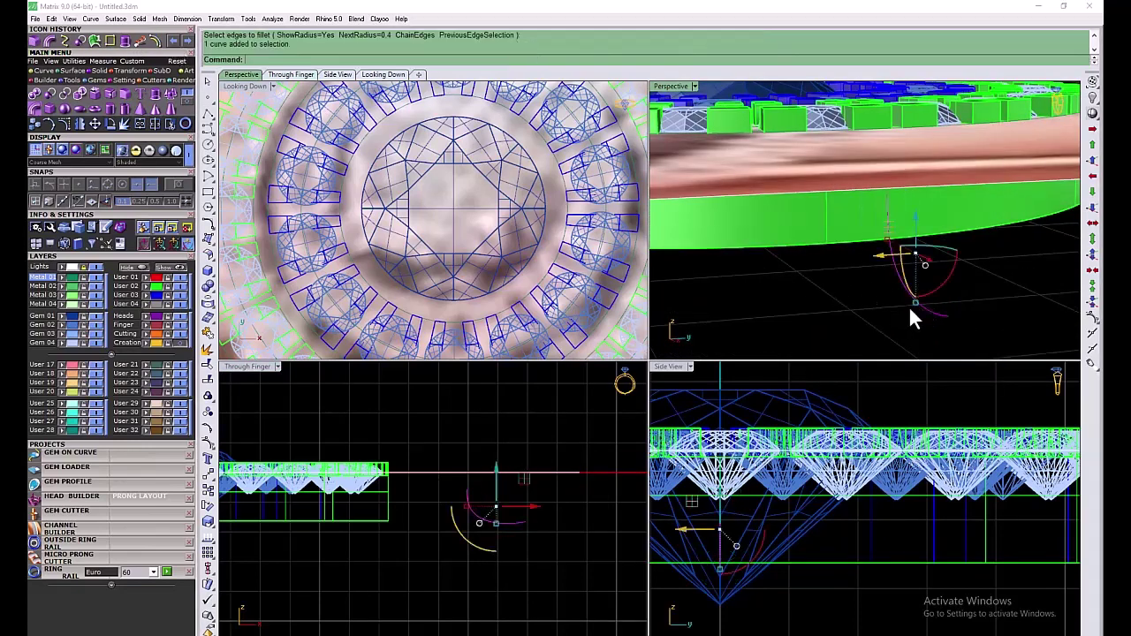
{"action": "right_click", "coordinate": [908, 306]}
{"action": "right_click", "coordinate": [910, 304]}
{"action": "right_click", "coordinate": [910, 302]}
{"action": "right_click", "coordinate": [910, 303]}
Pipe the bent curve with a 0.5 radius
{"action": "left_click", "coordinate": [49, 110]}
{"action": "left_click", "coordinate": [913, 300]}
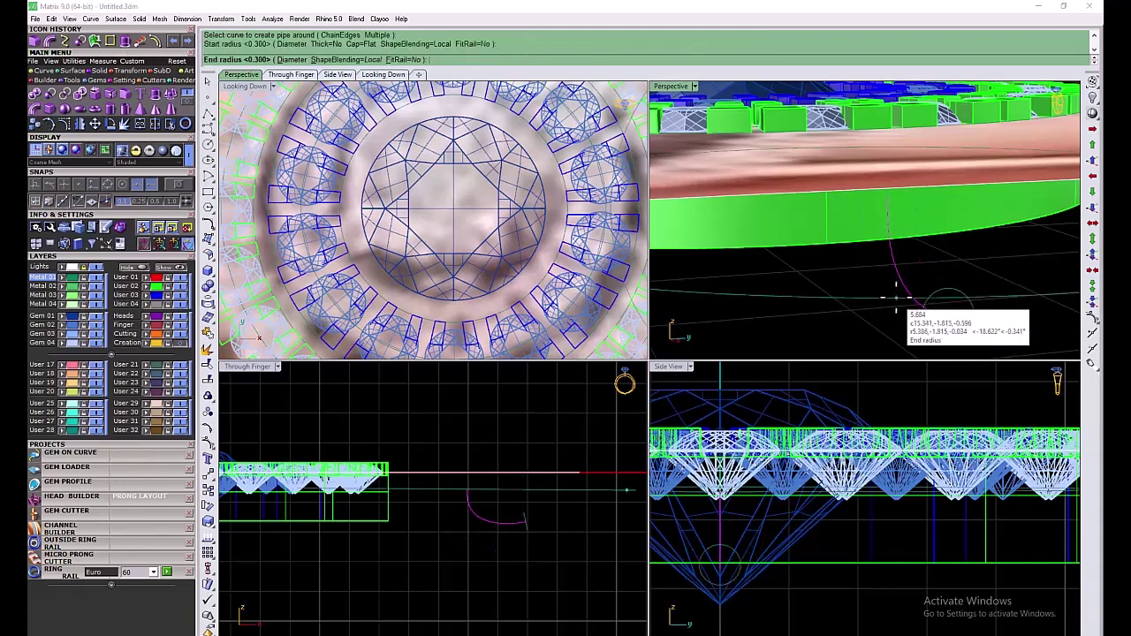
{"action": "key", "text": "Escape"}
{"action": "left_click", "coordinate": [903, 290]}
{"action": "right_click", "coordinate": [868, 296]}
{"action": "type", "text": ".5"}
{"action": "right_click", "coordinate": [866, 297]}
{"action": "right_click", "coordinate": [863, 300]}
{"action": "right_click", "coordinate": [857, 304]}
{"action": "right_click_drag", "start_coordinate": [853, 305], "coordinate": [772, 281]}
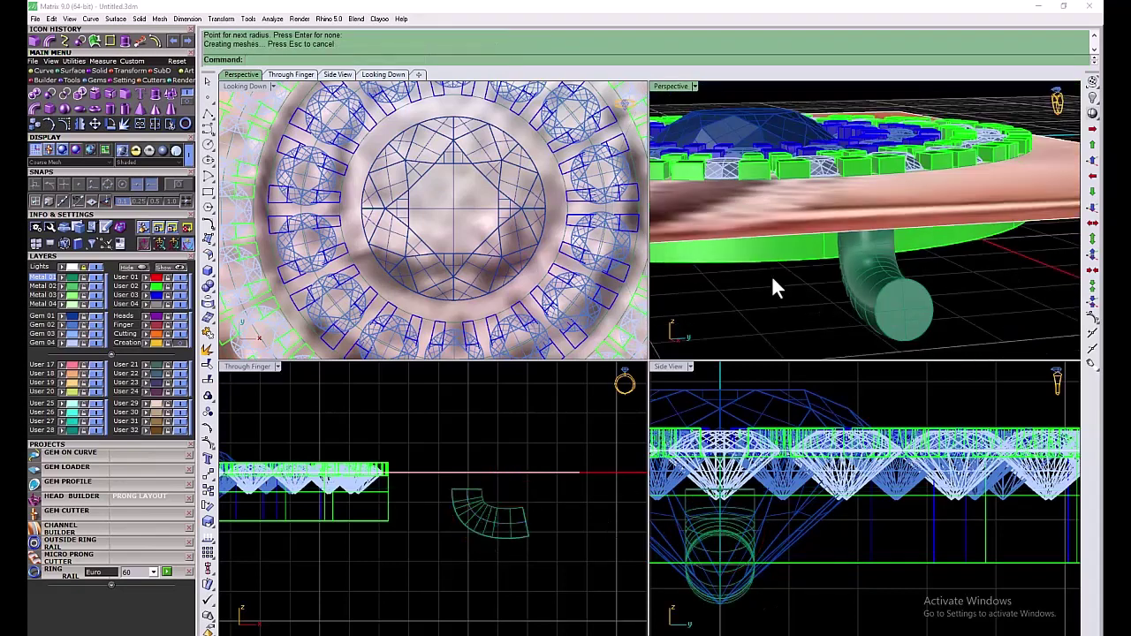
Fillet both end edges of the thicker pipe with a 0.4 radius
{"action": "left_click", "coordinate": [35, 124]}
{"action": "right_click_drag", "start_coordinate": [870, 305], "coordinate": [896, 274]}
{"action": "right_click", "coordinate": [902, 272]}
{"action": "left_click", "coordinate": [903, 270]}
{"action": "right_click", "coordinate": [949, 309]}
{"action": "left_click", "coordinate": [933, 298]}
{"action": "left_click", "coordinate": [886, 274]}
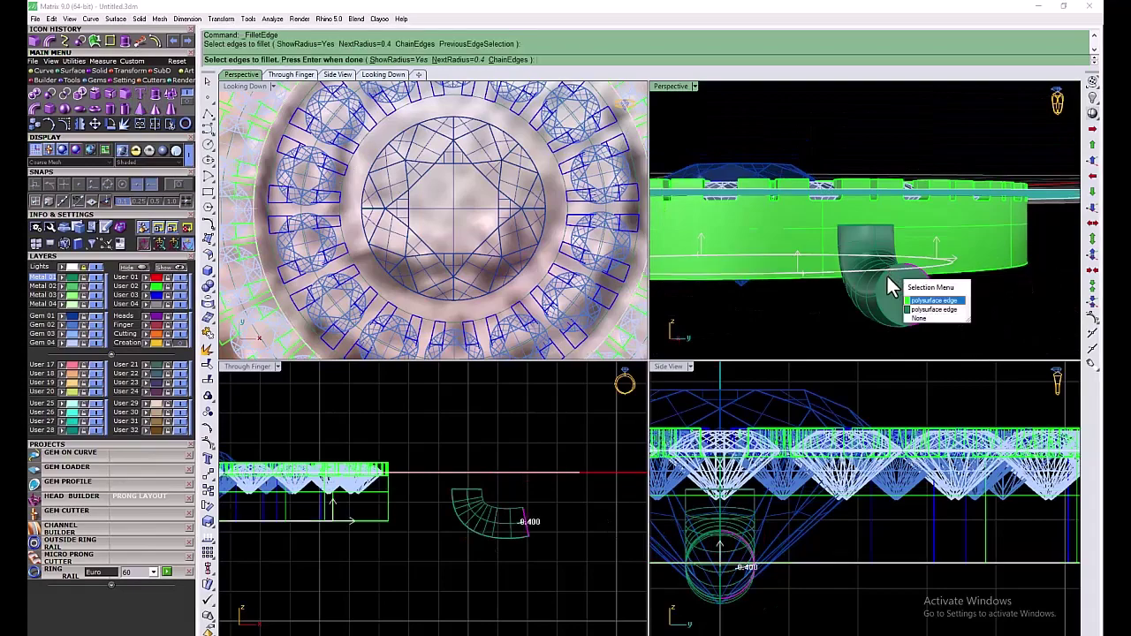
{"action": "left_click", "coordinate": [928, 309]}
{"action": "left_click", "coordinate": [877, 224]}
{"action": "right_click_drag", "start_coordinate": [882, 231], "coordinate": [954, 303]}
{"action": "right_click", "coordinate": [958, 306]}
{"action": "right_click", "coordinate": [958, 306]}
Assign the rounded connector pipe to the User 04 layer
{"action": "scroll", "coordinate": [461, 550], "scroll_direction": "down", "scroll_amount": 6}
{"action": "right_click_drag", "start_coordinate": [333, 471], "coordinate": [403, 454]}
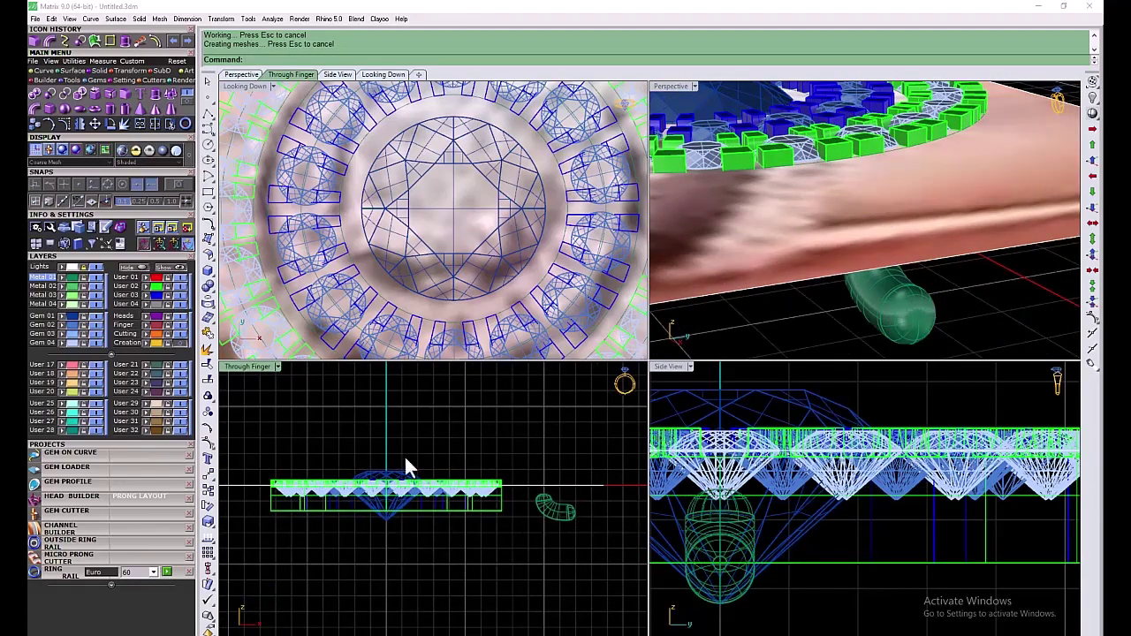
{"action": "scroll", "coordinate": [404, 433], "scroll_direction": "down", "scroll_amount": 6}
{"action": "scroll", "coordinate": [426, 271], "scroll_direction": "down", "scroll_amount": 9}
{"action": "left_click", "coordinate": [484, 450]}
{"action": "key", "text": "Escape"}
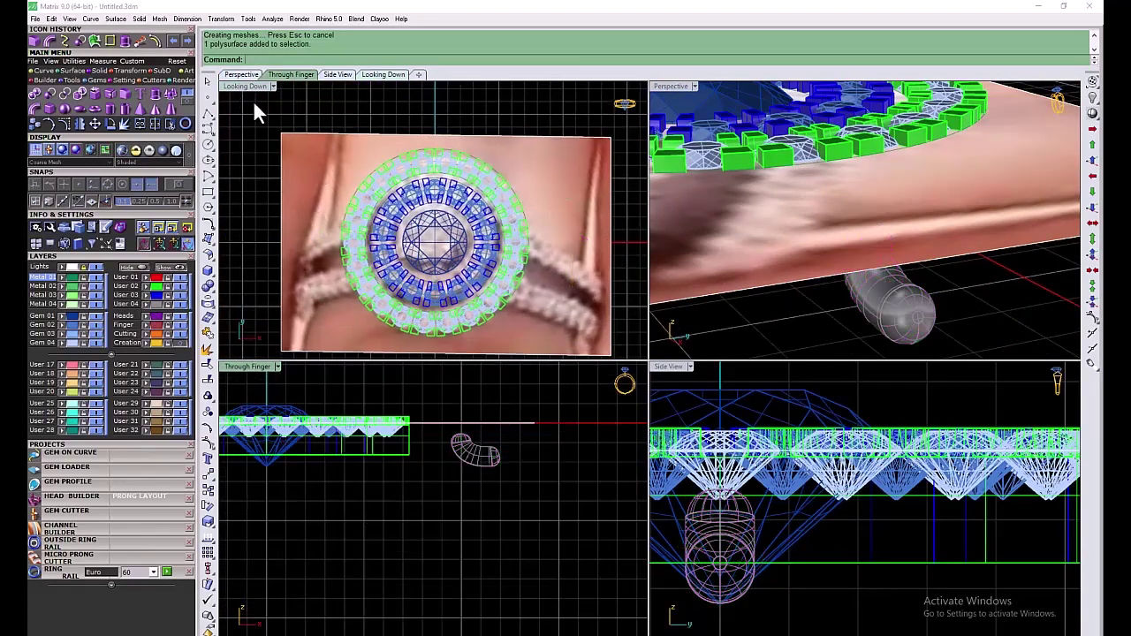
Raise the centre gem together with the inner halo ring and its gems above the outer halo
{"action": "double_click", "coordinate": [246, 87]}
{"action": "left_click", "coordinate": [70, 318]}
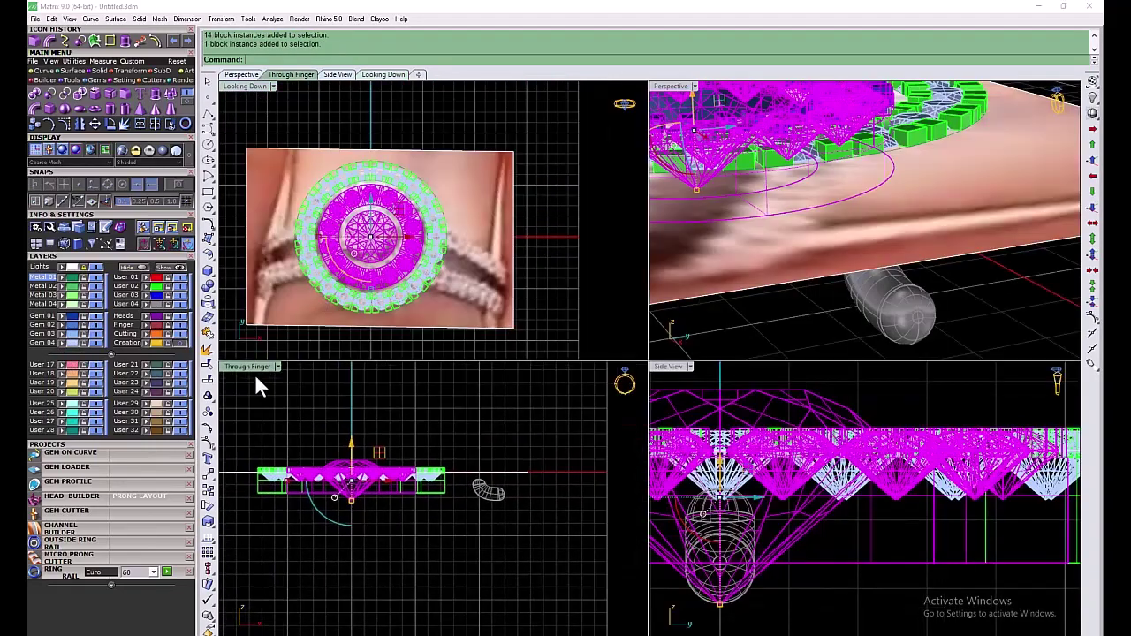
{"action": "double_click", "coordinate": [254, 374]}
{"action": "left_click_drag", "start_coordinate": [459, 419], "coordinate": [460, 369]}
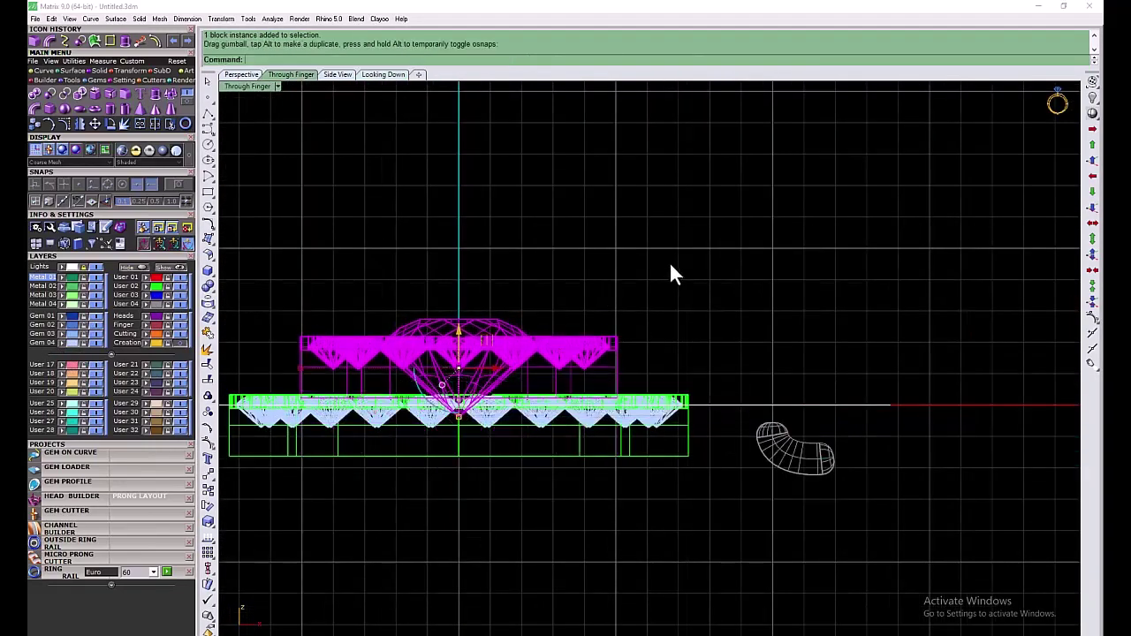
Move the rounded connector inward and up so it bridges the gap between the inner and outer halos
{"action": "left_click", "coordinate": [827, 444]}
{"action": "left_click_drag", "start_coordinate": [827, 445], "coordinate": [606, 415]}
{"action": "double_click", "coordinate": [251, 88]}
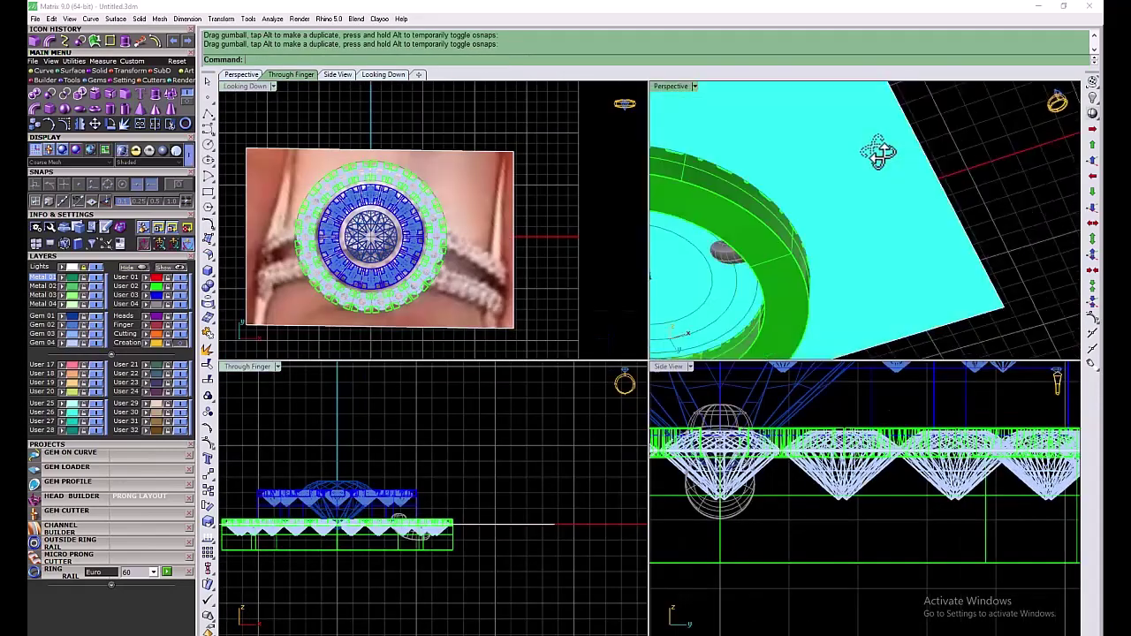
{"action": "scroll", "coordinate": [819, 230], "scroll_direction": "up", "scroll_amount": 5}
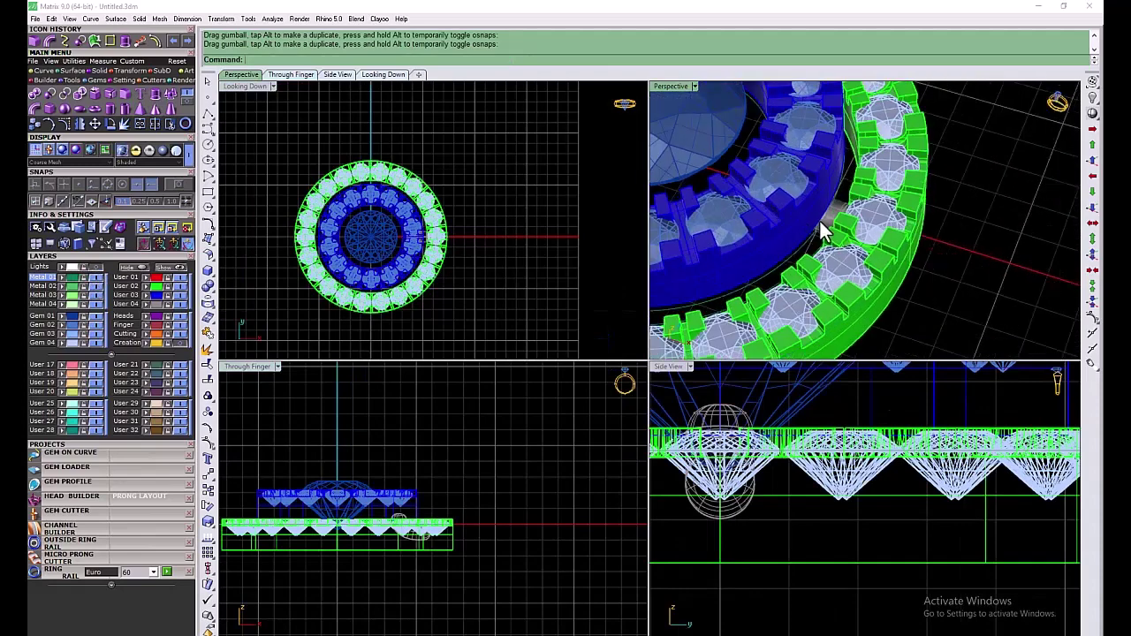
Polar array the connector into 4 items over 360 degrees around the centre and assign them to layer User 02
{"action": "double_click", "coordinate": [247, 86]}
{"action": "left_click", "coordinate": [130, 70]}
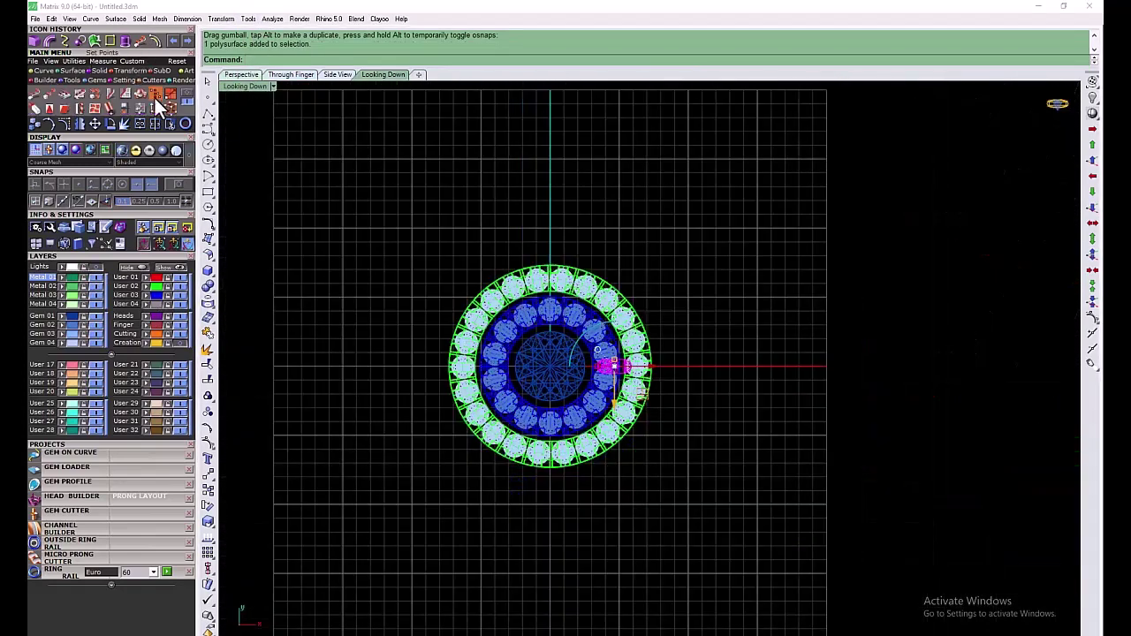
{"action": "left_click", "coordinate": [155, 98]}
{"action": "key", "text": "Return"}
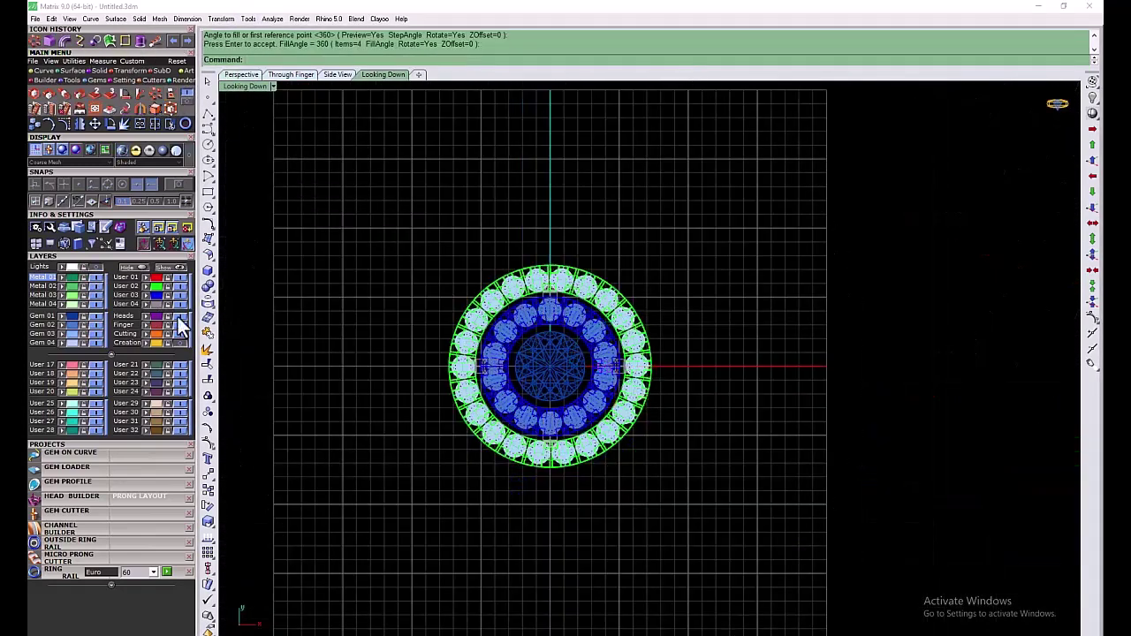
{"action": "left_click", "coordinate": [148, 285]}
Select the centre gem and raise it above the inner halo
{"action": "double_click", "coordinate": [243, 87]}
{"action": "double_click", "coordinate": [673, 86]}
{"action": "right_click_drag", "start_coordinate": [517, 395], "coordinate": [534, 415]}
{"action": "left_click", "coordinate": [446, 358]}
{"action": "double_click", "coordinate": [243, 86]}
{"action": "double_click", "coordinate": [231, 367]}
{"action": "scroll", "coordinate": [393, 300], "scroll_direction": "up", "scroll_amount": 4}
{"action": "left_click_drag", "start_coordinate": [504, 399], "coordinate": [504, 356]}
Start a Prongs4 Diagonals head on the centre gem, shorten its base to the inner halo, and use prong profile Prong_011
{"action": "left_click", "coordinate": [70, 500]}
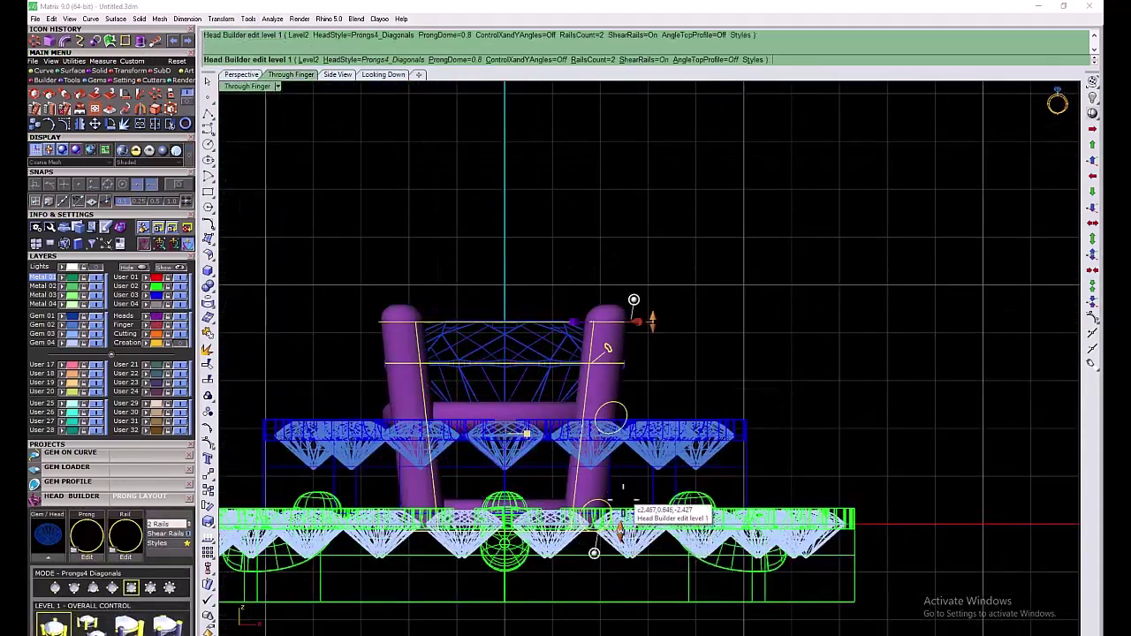
{"action": "mouse_move", "coordinate": [620, 530]}
{"action": "left_mouse_down"}
{"action": "mouse_move", "coordinate": [621, 444]}
{"action": "mouse_move", "coordinate": [631, 449]}
{"action": "left_mouse_up"}
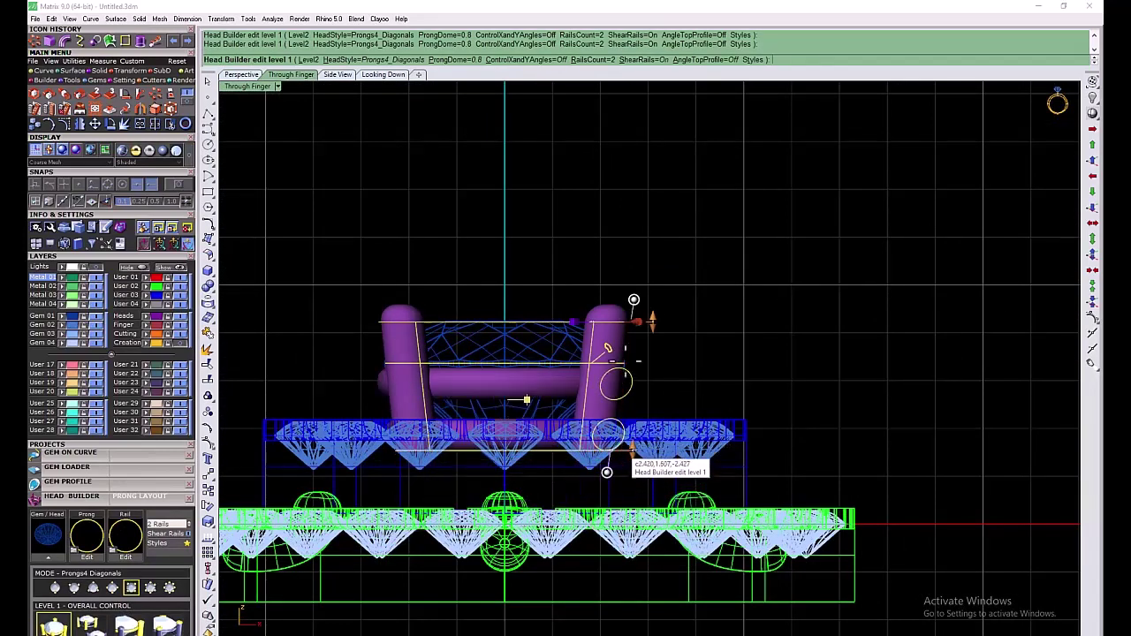
{"action": "left_click", "coordinate": [85, 542]}
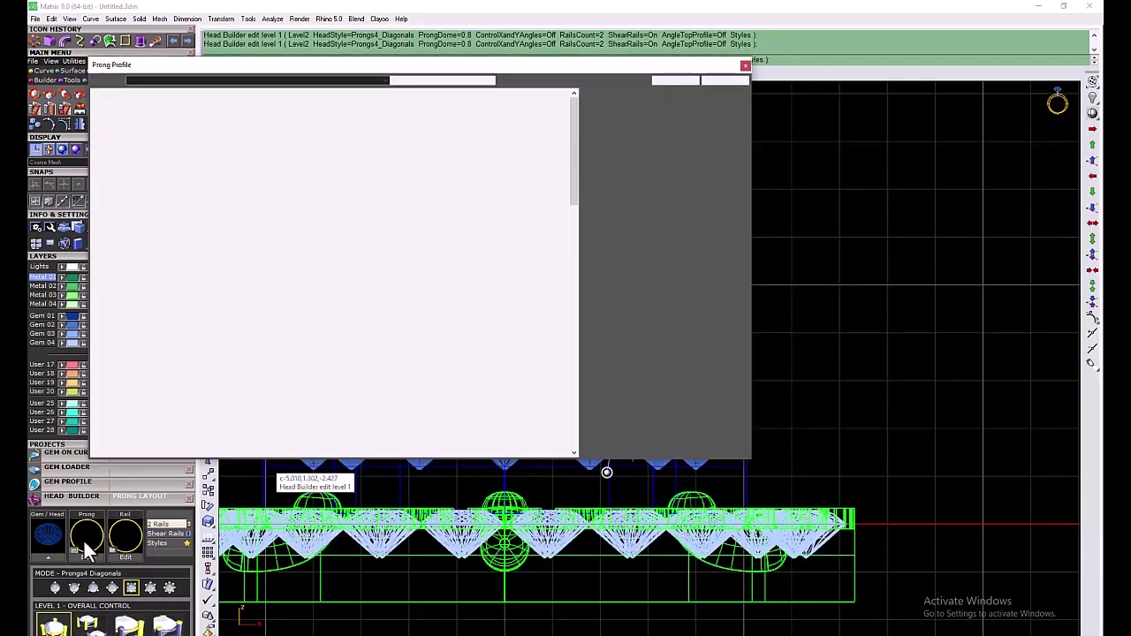
{"action": "scroll", "coordinate": [417, 331], "scroll_direction": "down", "scroll_amount": 2}
{"action": "scroll", "coordinate": [311, 340], "scroll_direction": "up", "scroll_amount": 2}
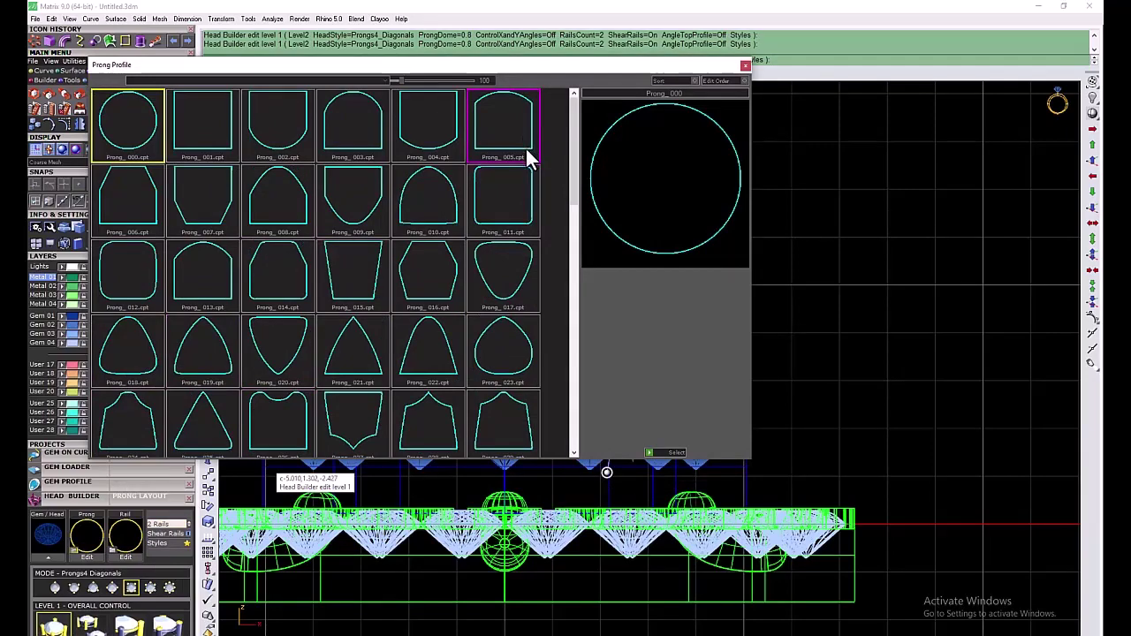
{"action": "double_click", "coordinate": [525, 177]}
Adjust the tops of the head's prongs around the centre gem and accept the head
{"action": "double_click", "coordinate": [247, 87]}
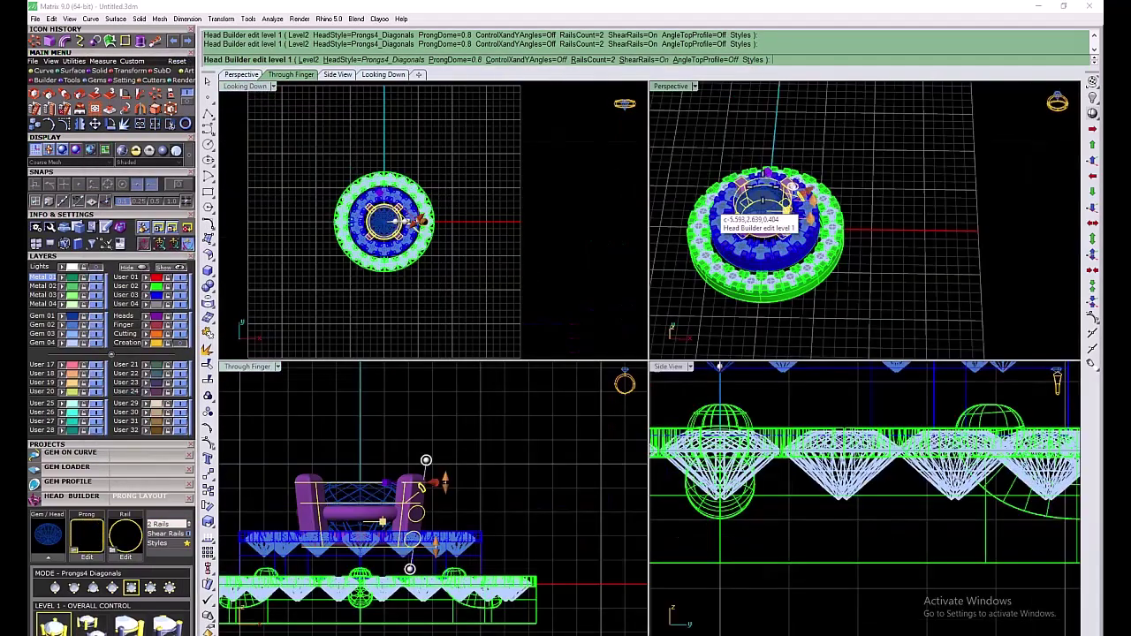
{"action": "scroll", "coordinate": [752, 229], "scroll_direction": "up", "scroll_amount": 8}
{"action": "scroll", "coordinate": [841, 252], "scroll_direction": "down", "scroll_amount": 5}
{"action": "right_click_drag", "start_coordinate": [841, 252], "coordinate": [889, 194]}
{"action": "scroll", "coordinate": [431, 477], "scroll_direction": "up", "scroll_amount": 4}
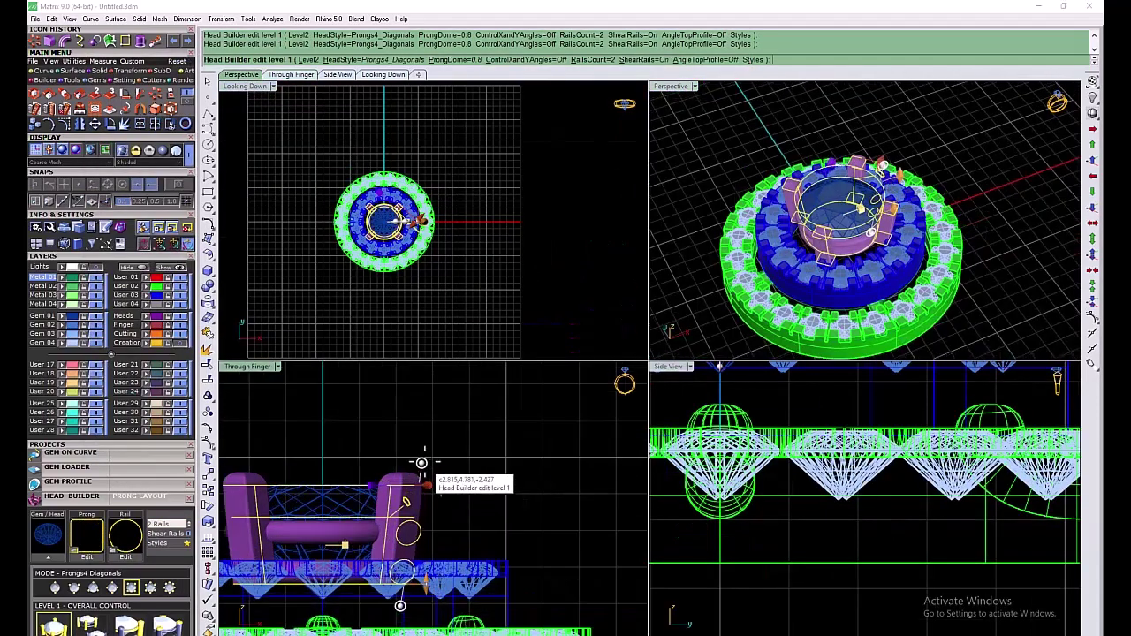
{"action": "left_click_drag", "start_coordinate": [424, 461], "coordinate": [438, 496]}
{"action": "scroll", "coordinate": [852, 176], "scroll_direction": "up", "scroll_amount": 9}
{"action": "scroll", "coordinate": [854, 178], "scroll_direction": "down", "scroll_amount": 11}
{"action": "scroll", "coordinate": [928, 173], "scroll_direction": "up", "scroll_amount": 3}
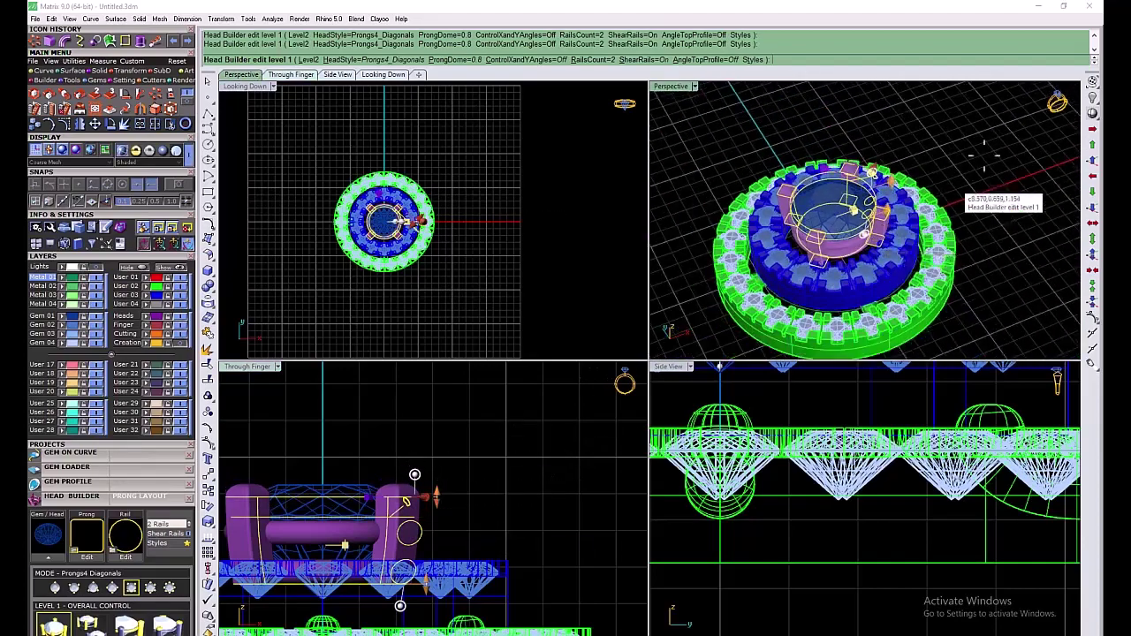
{"action": "key", "text": "Return"}
Try raising a side connector toward the inner halo and shifting it sideways, then undo both moves
{"action": "right_click_drag", "start_coordinate": [936, 185], "coordinate": [843, 236]}
{"action": "scroll", "coordinate": [844, 236], "scroll_direction": "up", "scroll_amount": 4}
{"action": "scroll", "coordinate": [844, 236], "scroll_direction": "down", "scroll_amount": 6}
{"action": "right_click_drag", "start_coordinate": [361, 565], "coordinate": [320, 463]}
{"action": "scroll", "coordinate": [448, 549], "scroll_direction": "up", "scroll_amount": 2}
{"action": "left_click", "coordinate": [448, 548]}
{"action": "scroll", "coordinate": [452, 519], "scroll_direction": "down", "scroll_amount": 4}
{"action": "left_click_drag", "start_coordinate": [451, 498], "coordinate": [451, 448]}
{"action": "left_click_drag", "start_coordinate": [486, 483], "coordinate": [494, 483]}
{"action": "key", "text": "ctrl+z"}
{"action": "key", "text": "ctrl+z"}
Copy the connector on the centre axis up to the inner halo and move the copy inward toward the head
{"action": "left_click", "coordinate": [320, 537]}
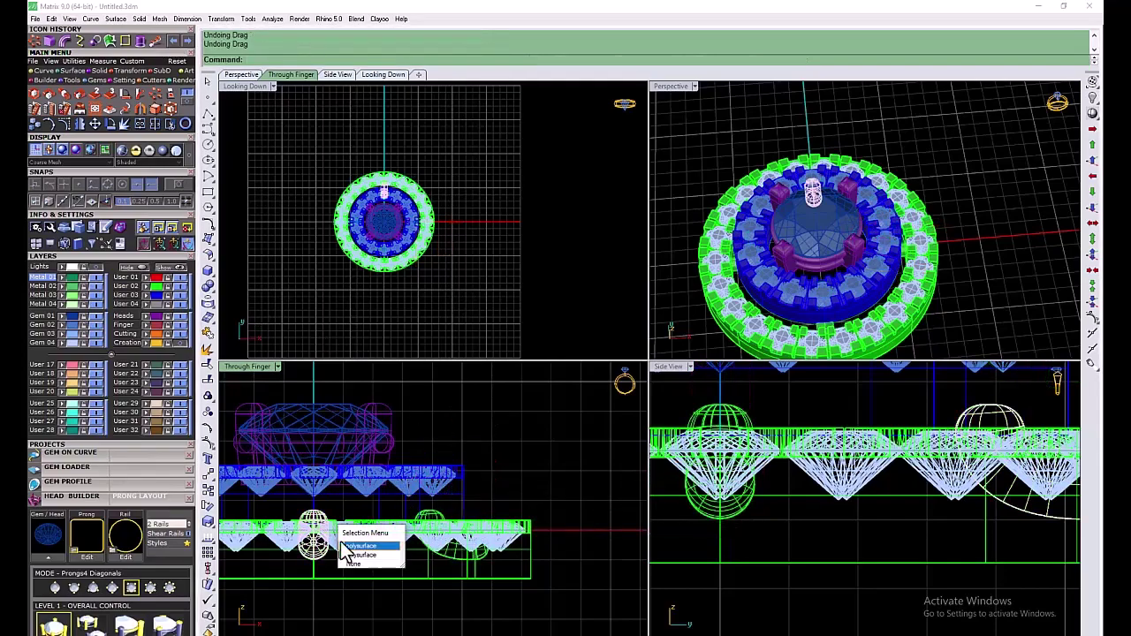
{"action": "left_click", "coordinate": [349, 546]}
{"action": "left_click_drag", "start_coordinate": [312, 498], "coordinate": [313, 438]}
{"action": "double_click", "coordinate": [669, 87]}
{"action": "right_click_drag", "start_coordinate": [424, 371], "coordinate": [601, 274]}
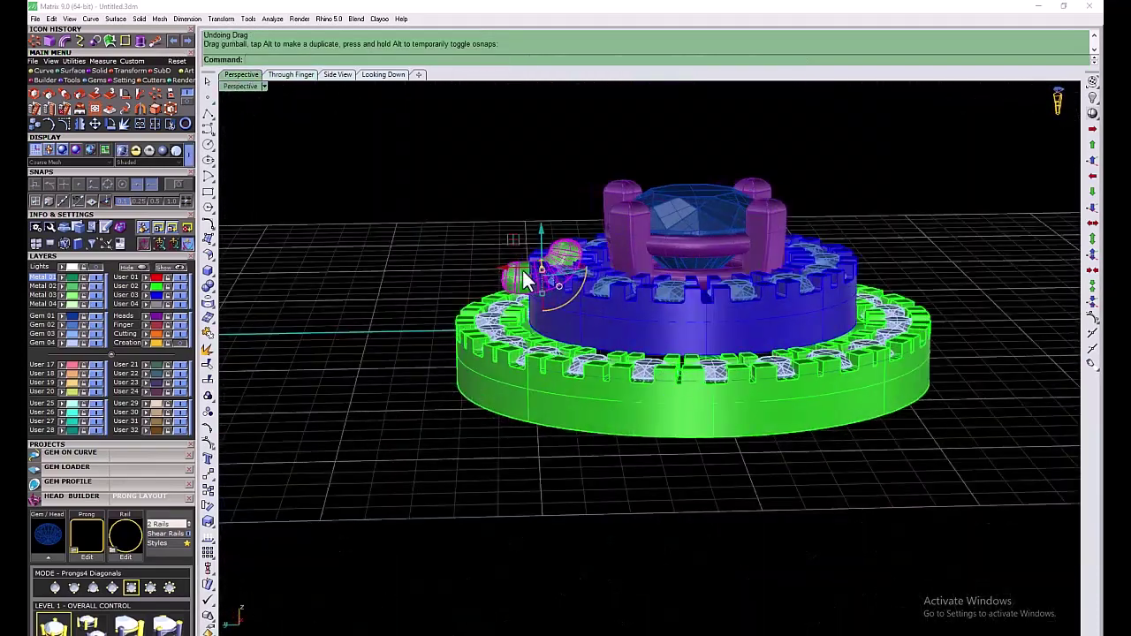
{"action": "scroll", "coordinate": [522, 270], "scroll_direction": "up", "scroll_amount": 4}
{"action": "left_click_drag", "start_coordinate": [513, 274], "coordinate": [625, 275]}
Lower the copied connector slightly so it sits between the inner halo and the centre head
{"action": "right_click_drag", "start_coordinate": [530, 221], "coordinate": [608, 347]}
{"action": "left_click", "coordinate": [634, 355]}
{"action": "scroll", "coordinate": [618, 349], "scroll_direction": "up", "scroll_amount": 5}
{"action": "right_click_drag", "start_coordinate": [318, 265], "coordinate": [441, 274]}
{"action": "double_click", "coordinate": [241, 87]}
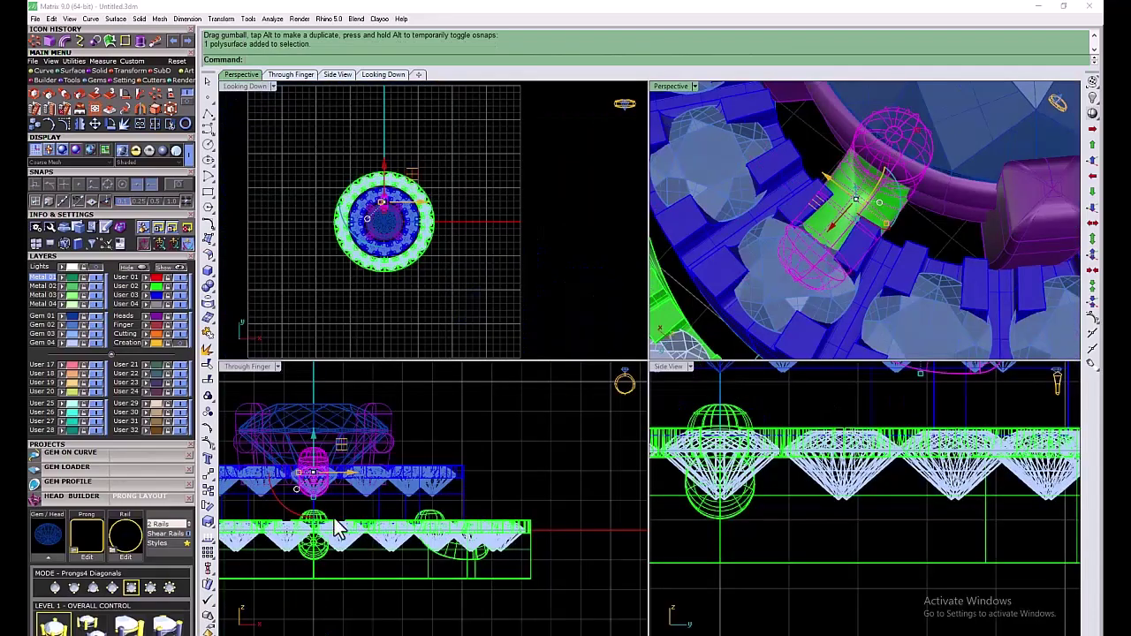
{"action": "scroll", "coordinate": [315, 473], "scroll_direction": "up", "scroll_amount": 5}
{"action": "mouse_move", "coordinate": [314, 451]}
{"action": "left_mouse_down"}
{"action": "mouse_move", "coordinate": [315, 438]}
{"action": "mouse_move", "coordinate": [314, 466]}
{"action": "left_mouse_up"}
{"action": "scroll", "coordinate": [896, 221], "scroll_direction": "down", "scroll_amount": 6}
{"action": "right_click_drag", "start_coordinate": [895, 221], "coordinate": [821, 203]}
{"action": "scroll", "coordinate": [376, 227], "scroll_direction": "up", "scroll_amount": 8}
Rotate the inner connector about the origin so it lines up with a diagonal prong of the head
{"action": "double_click", "coordinate": [245, 87]}
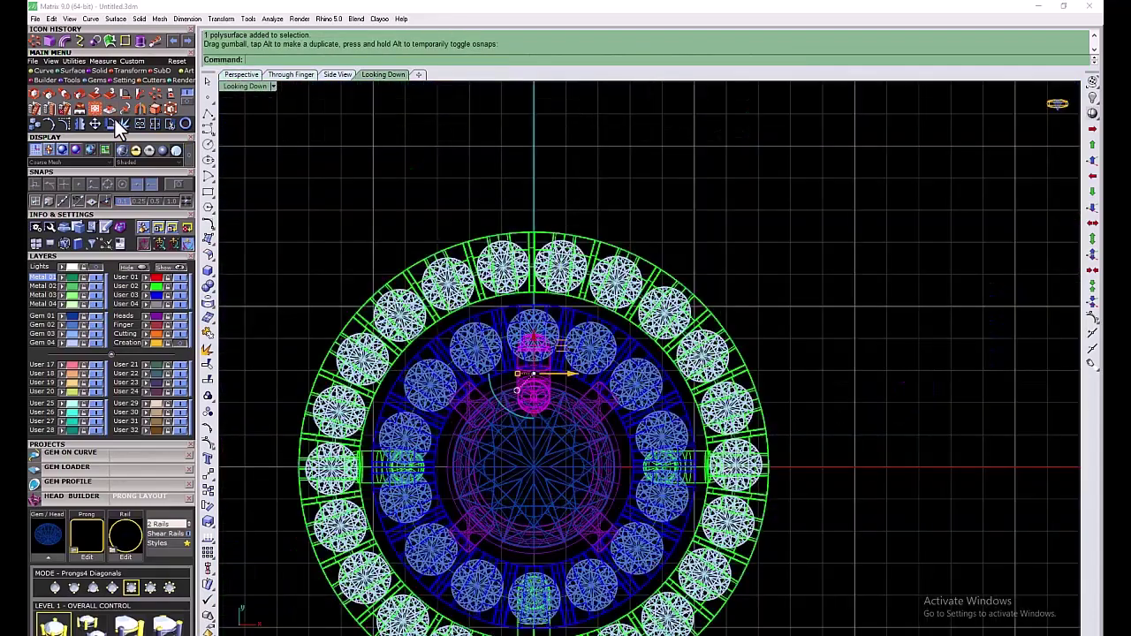
{"action": "key", "text": "Return"}
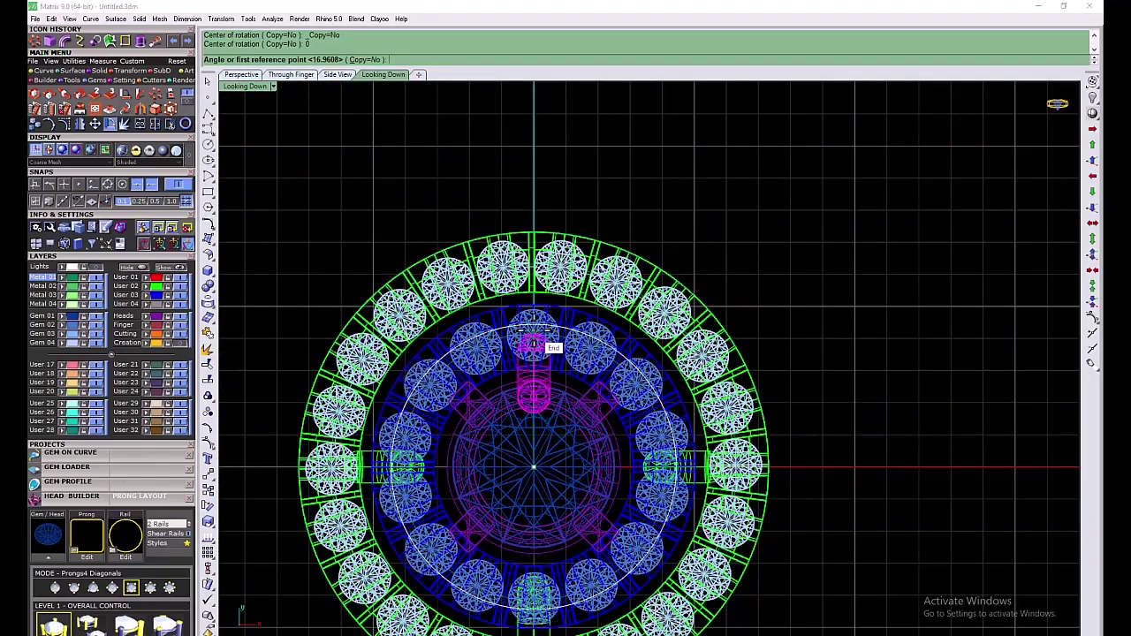
{"action": "left_click", "coordinate": [533, 337]}
{"action": "left_click", "coordinate": [619, 381]}
{"action": "double_click", "coordinate": [247, 87]}
{"action": "double_click", "coordinate": [677, 86]}
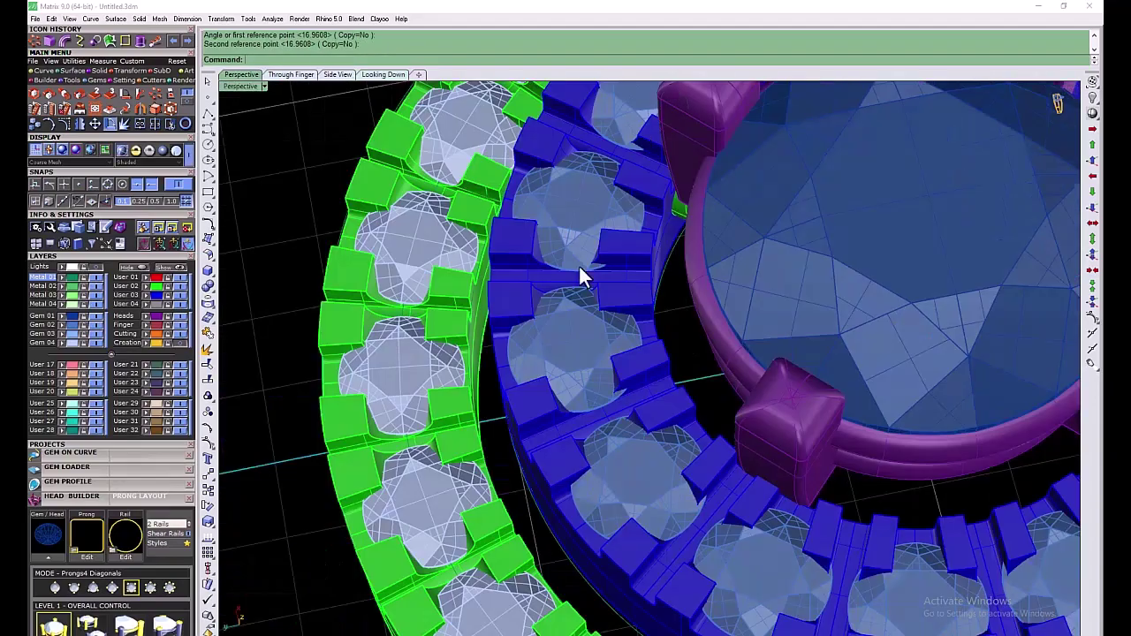
Slide the rotated connector along its length toward the centre, beneath the corner prong of the head
{"action": "scroll", "coordinate": [579, 266], "scroll_direction": "down", "scroll_amount": 8}
{"action": "right_click_drag", "start_coordinate": [610, 380], "coordinate": [643, 296]}
{"action": "scroll", "coordinate": [645, 344], "scroll_direction": "up", "scroll_amount": 8}
{"action": "left_click", "coordinate": [648, 397]}
{"action": "right_click_drag", "start_coordinate": [645, 429], "coordinate": [613, 426]}
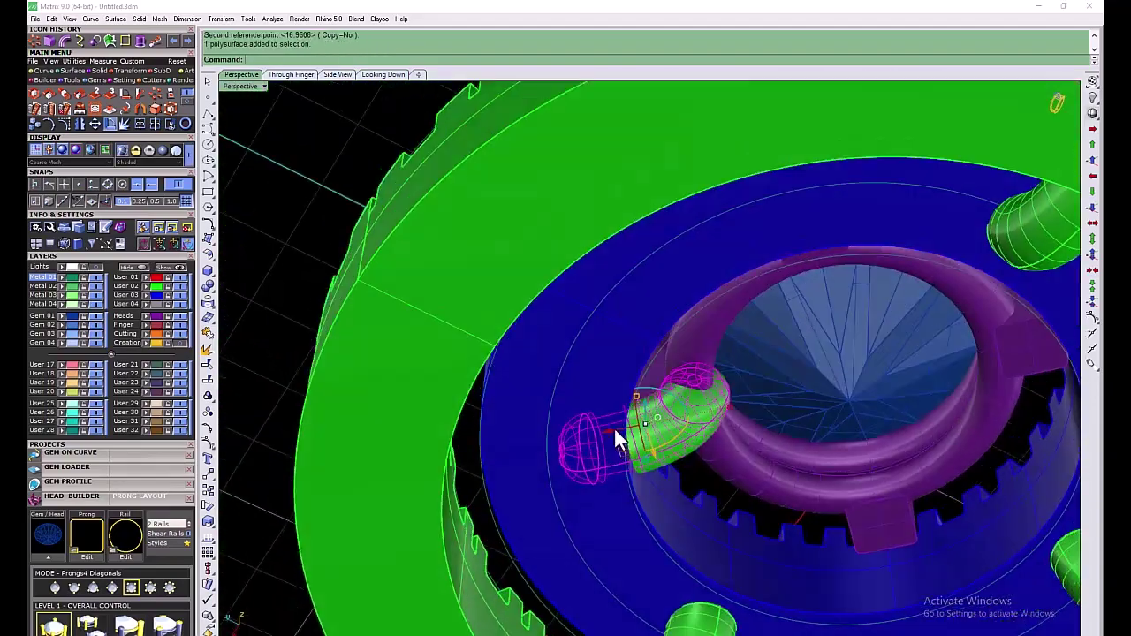
{"action": "left_click_drag", "start_coordinate": [612, 428], "coordinate": [651, 424]}
{"action": "left_click", "coordinate": [308, 290]}
Nudge the inner connector to fine-tune its fit between the inner halo and the head
{"action": "scroll", "coordinate": [495, 344], "scroll_direction": "down", "scroll_amount": 7}
{"action": "right_click_drag", "start_coordinate": [565, 362], "coordinate": [636, 331]}
{"action": "scroll", "coordinate": [614, 329], "scroll_direction": "up", "scroll_amount": 8}
{"action": "left_click", "coordinate": [616, 332]}
{"action": "mouse_move", "coordinate": [667, 314]}
{"action": "left_mouse_down"}
{"action": "mouse_move", "coordinate": [682, 313]}
{"action": "mouse_move", "coordinate": [679, 325]}
{"action": "left_mouse_up"}
{"action": "key", "text": "Escape"}
Polar-array the inner connector about the origin with 4 items over a 360-degree fill angle
{"action": "scroll", "coordinate": [685, 372], "scroll_direction": "down", "scroll_amount": 8}
{"action": "right_click_drag", "start_coordinate": [679, 353], "coordinate": [566, 442]}
{"action": "scroll", "coordinate": [549, 382], "scroll_direction": "up", "scroll_amount": 7}
{"action": "left_click", "coordinate": [522, 434]}
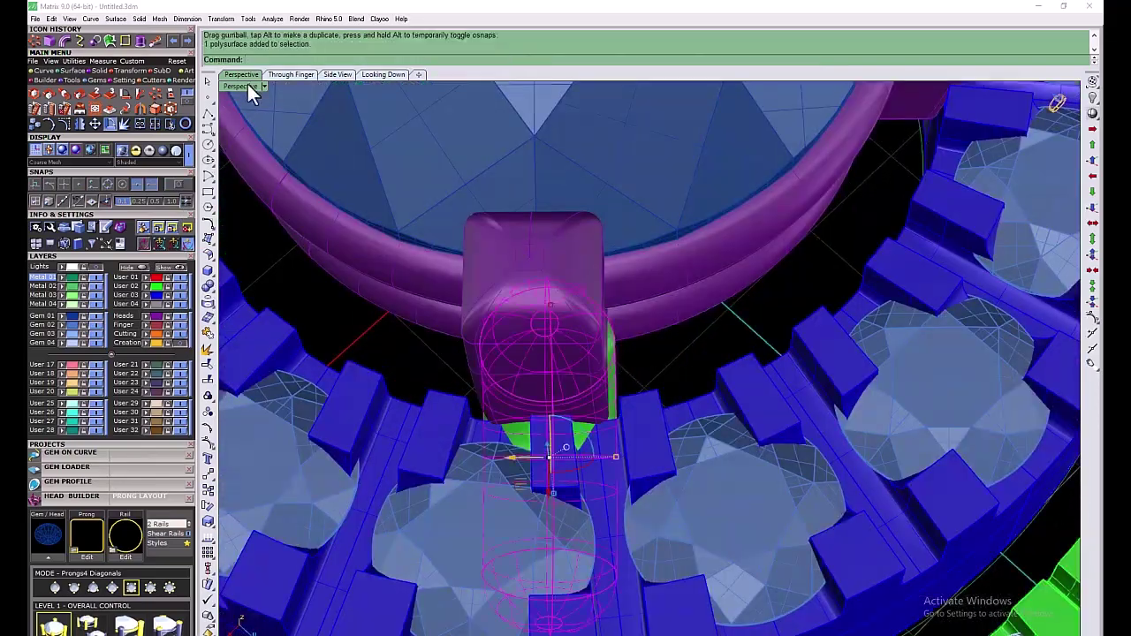
{"action": "double_click", "coordinate": [243, 87]}
{"action": "left_click", "coordinate": [438, 204]}
{"action": "scroll", "coordinate": [380, 252], "scroll_direction": "down", "scroll_amount": 4}
{"action": "left_click", "coordinate": [125, 123]}
{"action": "key", "text": "Return"}
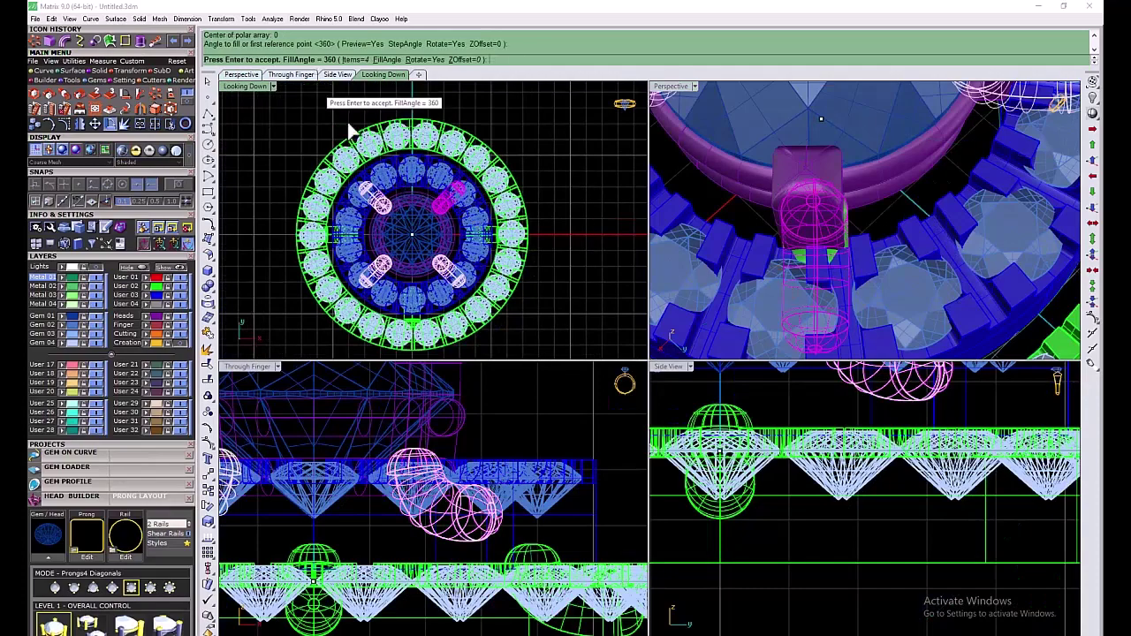
{"action": "key", "text": "Return"}
Put the four inner connectors and the centre head on the User 03 layer
{"action": "scroll", "coordinate": [457, 220], "scroll_direction": "up", "scroll_amount": 5}
{"action": "left_click", "coordinate": [453, 203]}
{"action": "scroll", "coordinate": [453, 204], "scroll_direction": "down", "scroll_amount": 5}
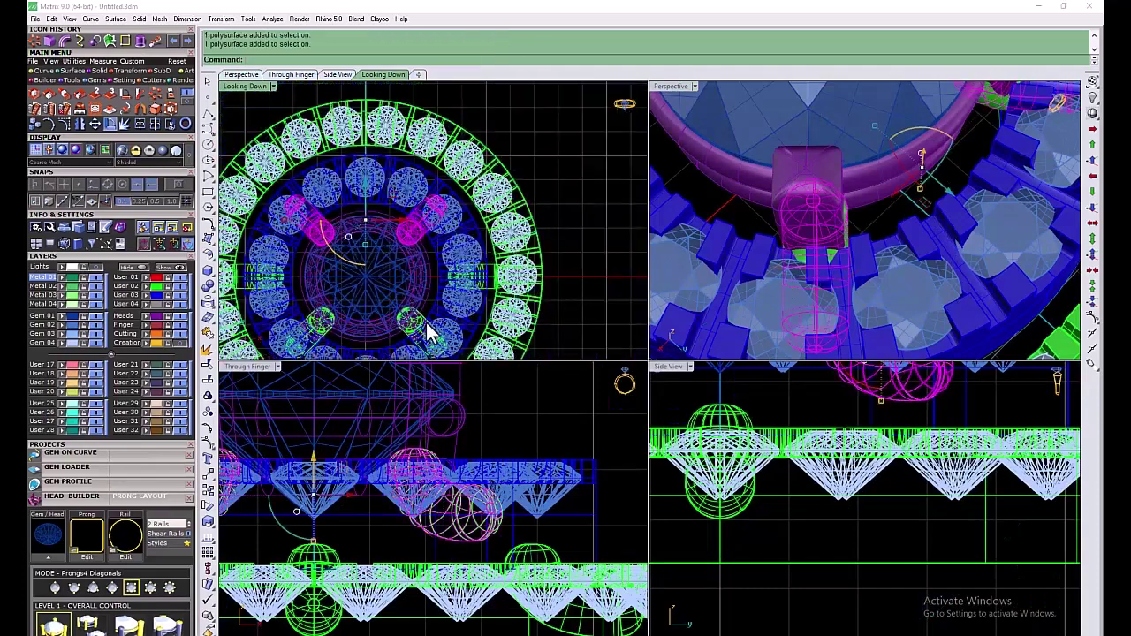
{"action": "left_click", "coordinate": [315, 303], "text": "shift"}
{"action": "left_click", "coordinate": [157, 317]}
{"action": "left_click", "coordinate": [147, 296]}
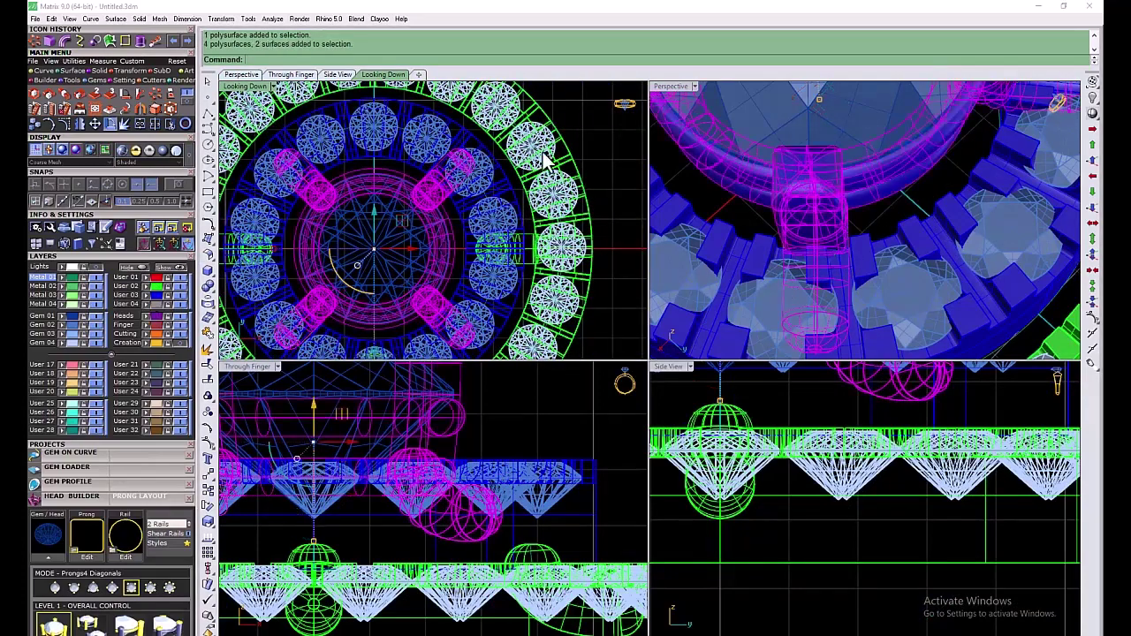
{"action": "scroll", "coordinate": [550, 146], "scroll_direction": "down", "scroll_amount": 6}
{"action": "left_click", "coordinate": [601, 119]}
Duplicate the bottom edge of the outer halo as a curve
{"action": "double_click", "coordinate": [669, 89]}
{"action": "scroll", "coordinate": [463, 310], "scroll_direction": "down", "scroll_amount": 12}
{"action": "scroll", "coordinate": [508, 379], "scroll_direction": "up", "scroll_amount": 9}
{"action": "left_click", "coordinate": [508, 389]}
{"action": "left_click", "coordinate": [43, 71]}
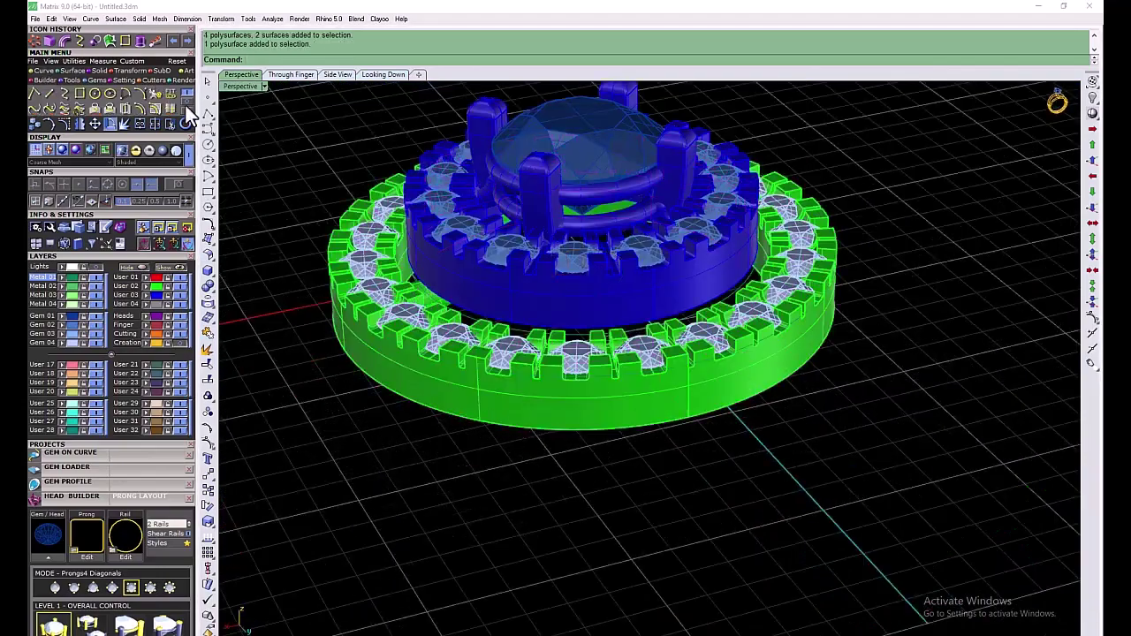
{"action": "left_click", "coordinate": [171, 108]}
Raise the entire head assembly about 27.5 mm straight up above the origin in the front view
{"action": "left_click", "coordinate": [79, 496]}
{"action": "double_click", "coordinate": [240, 86]}
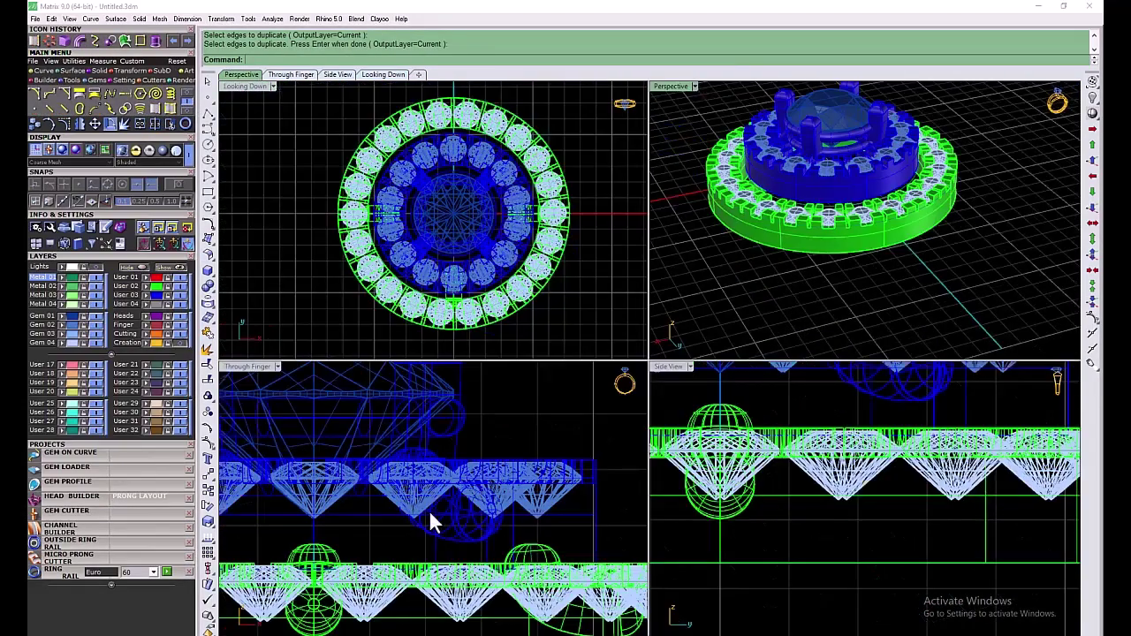
{"action": "scroll", "coordinate": [429, 510], "scroll_direction": "down", "scroll_amount": 8}
{"action": "left_click", "coordinate": [477, 490]}
{"action": "left_click", "coordinate": [521, 508]}
{"action": "left_click", "coordinate": [386, 402]}
{"action": "scroll", "coordinate": [389, 404], "scroll_direction": "down", "scroll_amount": 13}
{"action": "left_click_drag", "start_coordinate": [478, 468], "coordinate": [384, 523]}
{"action": "left_click_drag", "start_coordinate": [430, 454], "coordinate": [425, 413]}
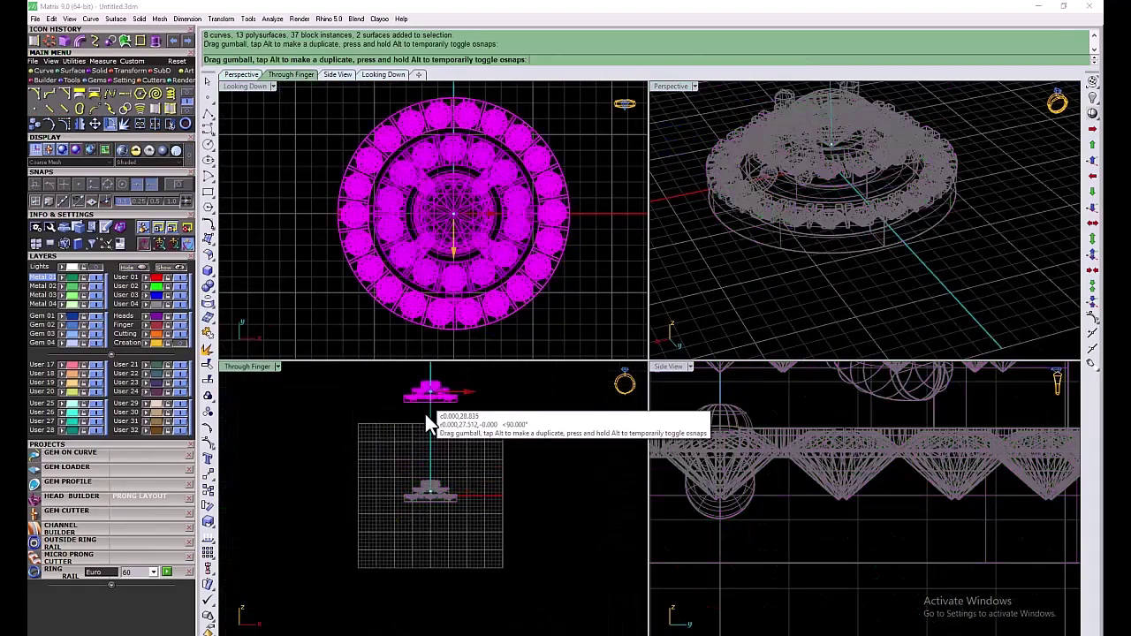
{"action": "left_click", "coordinate": [372, 408]}
Create a Euro 60 finger rail and an outside rail about 5.03 mm thick on top, 1.53 mm at the sides and 1.27 mm below
{"action": "left_click", "coordinate": [165, 572]}
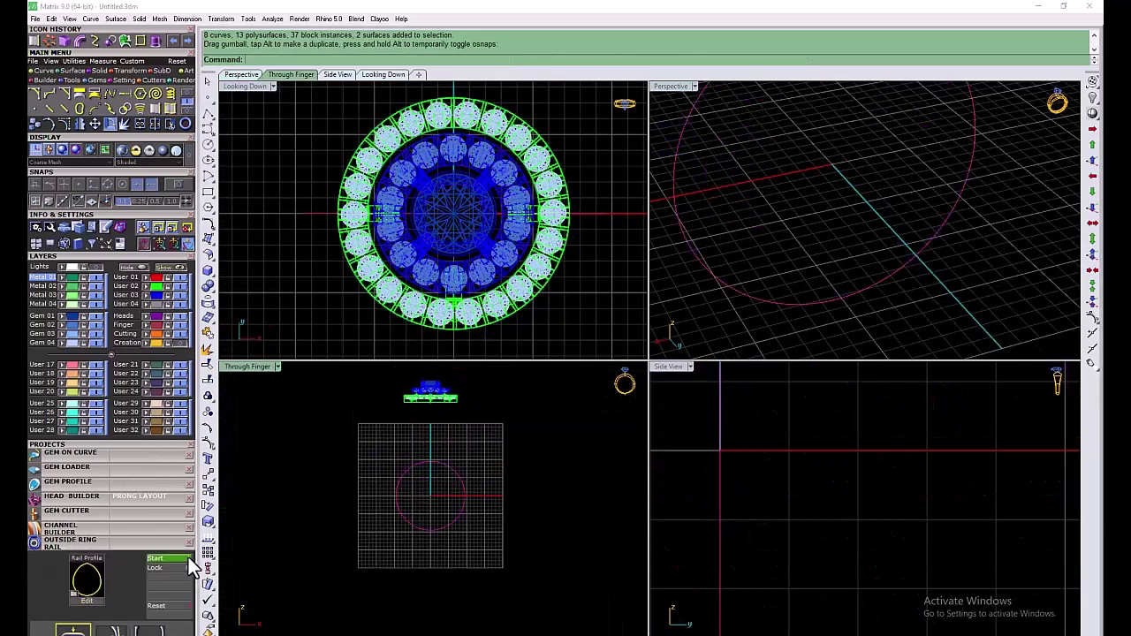
{"action": "key", "text": "ctrl+m"}
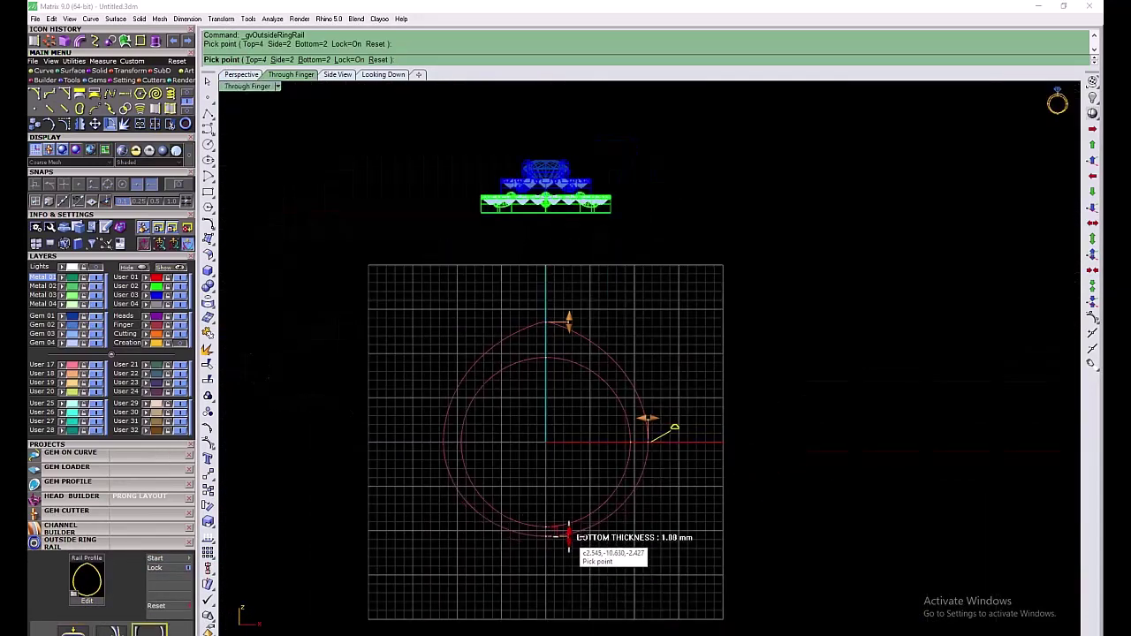
{"action": "left_click_drag", "start_coordinate": [648, 421], "coordinate": [643, 428]}
{"action": "scroll", "coordinate": [554, 323], "scroll_direction": "up", "scroll_amount": 3}
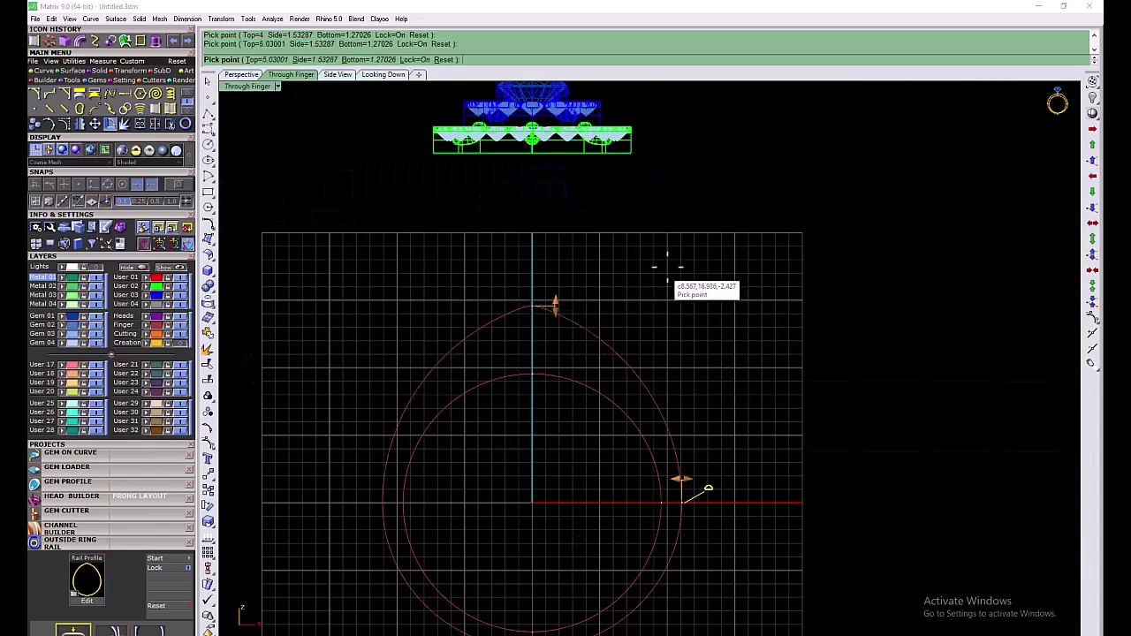
{"action": "right_click", "coordinate": [667, 267]}
Lower the entire head assembly onto the peak of the outside ring rail
{"action": "right_click_drag", "start_coordinate": [550, 172], "coordinate": [533, 271]}
{"action": "scroll", "coordinate": [532, 271], "scroll_direction": "down", "scroll_amount": 2}
{"action": "left_click_drag", "start_coordinate": [521, 238], "coordinate": [525, 386]}
{"action": "scroll", "coordinate": [585, 405], "scroll_direction": "up", "scroll_amount": 2}
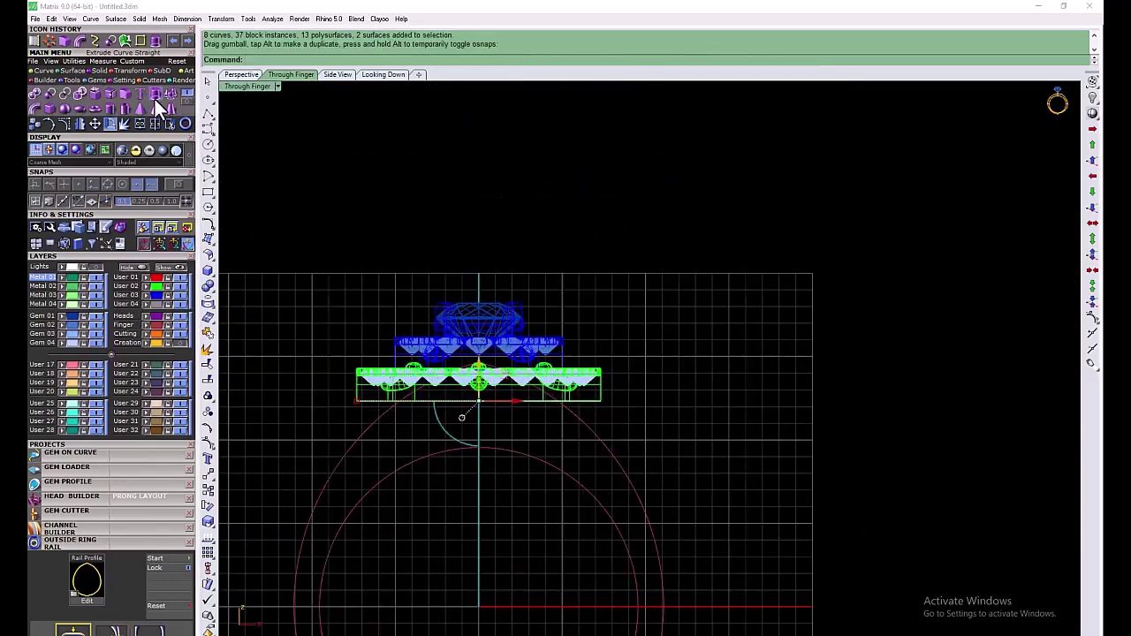
Try to extrude the outer halo's base curve straight down as a one-sided solid
{"action": "right_click", "coordinate": [468, 478]}
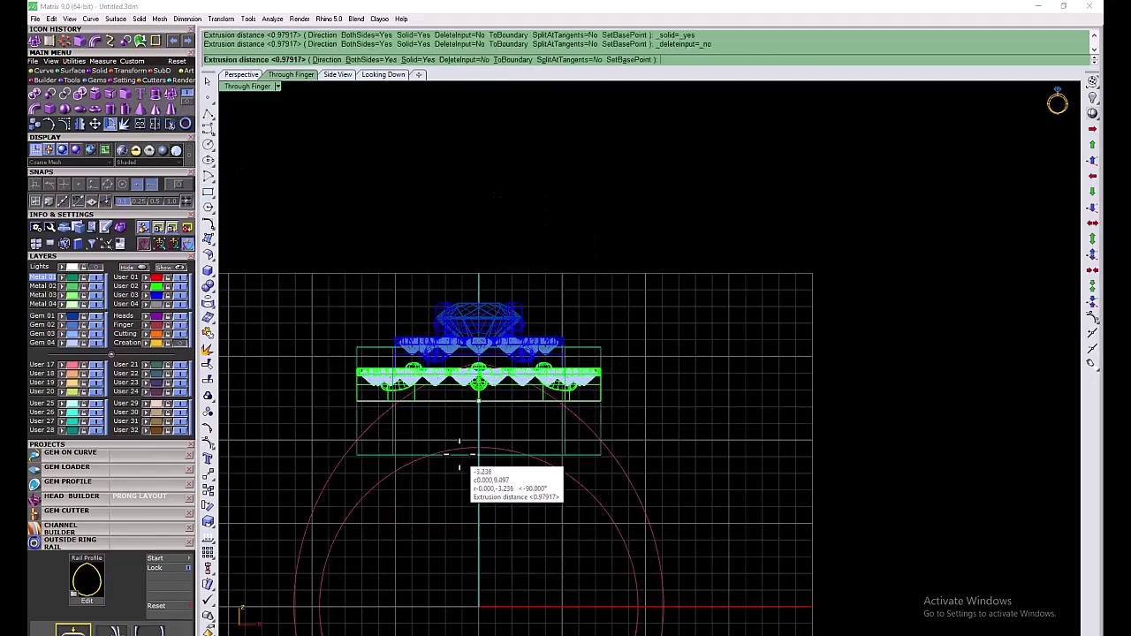
{"action": "left_click", "coordinate": [372, 60]}
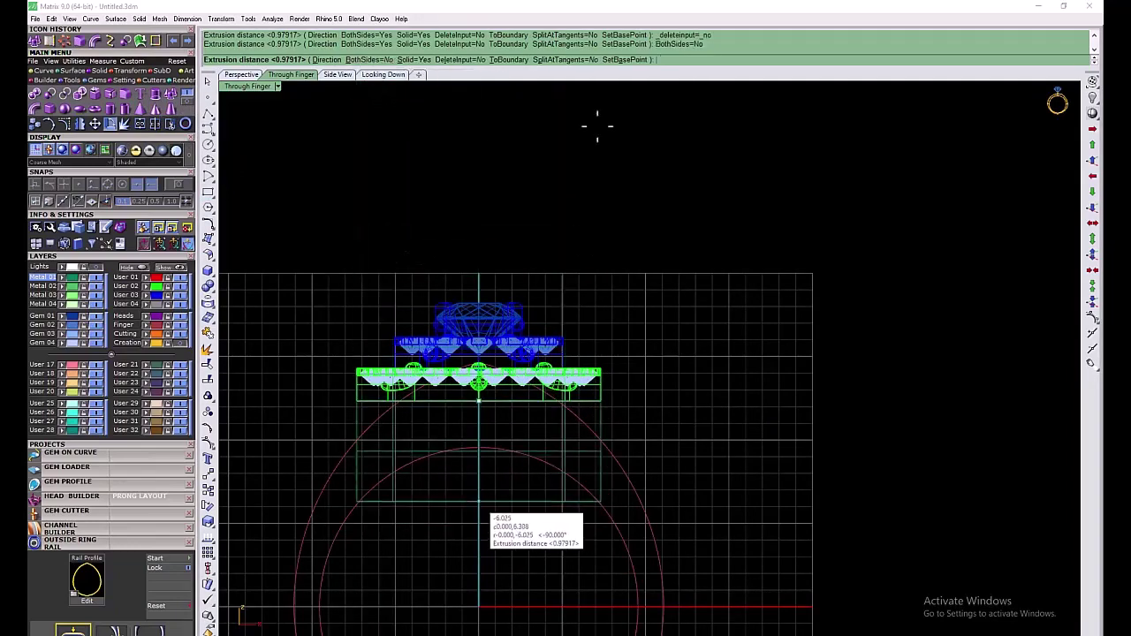
{"action": "left_click", "coordinate": [563, 59]}
{"action": "left_click", "coordinate": [629, 59]}
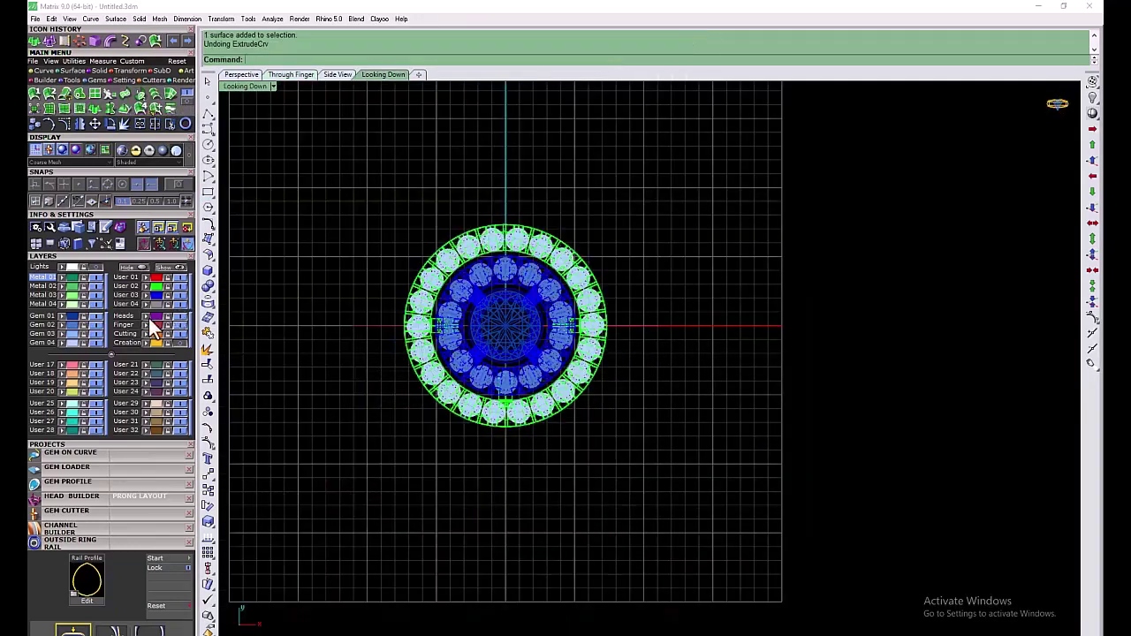
{"action": "key", "text": "ctrl+z"}
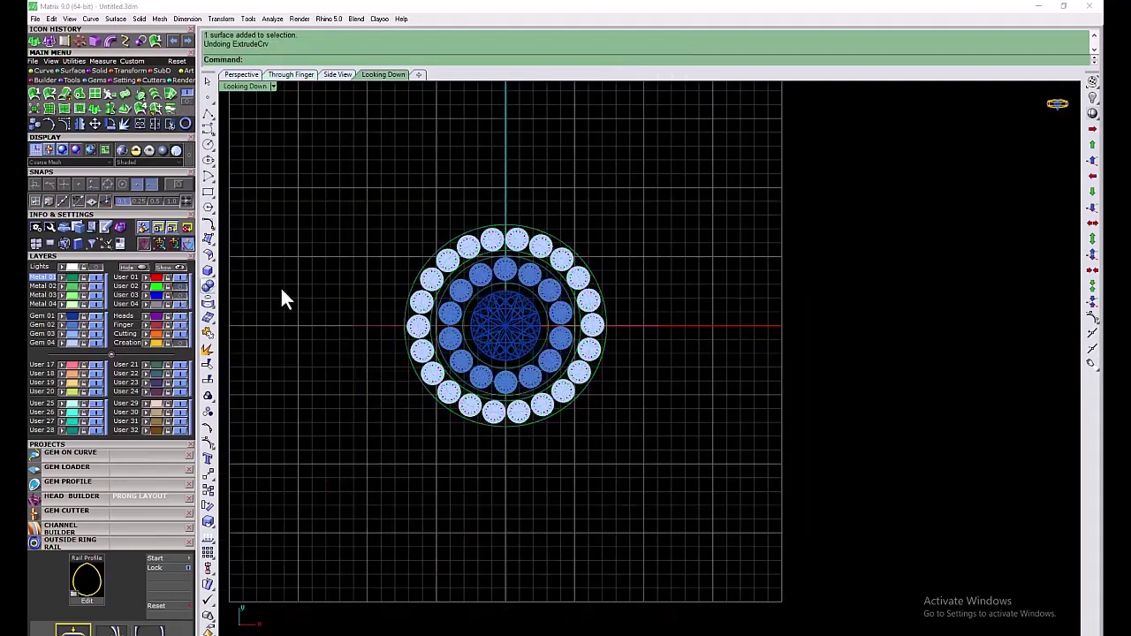
Draw a 9 mm diameter circle centred on the origin in the top view
{"action": "left_click", "coordinate": [42, 70]}
{"action": "left_click", "coordinate": [110, 93]}
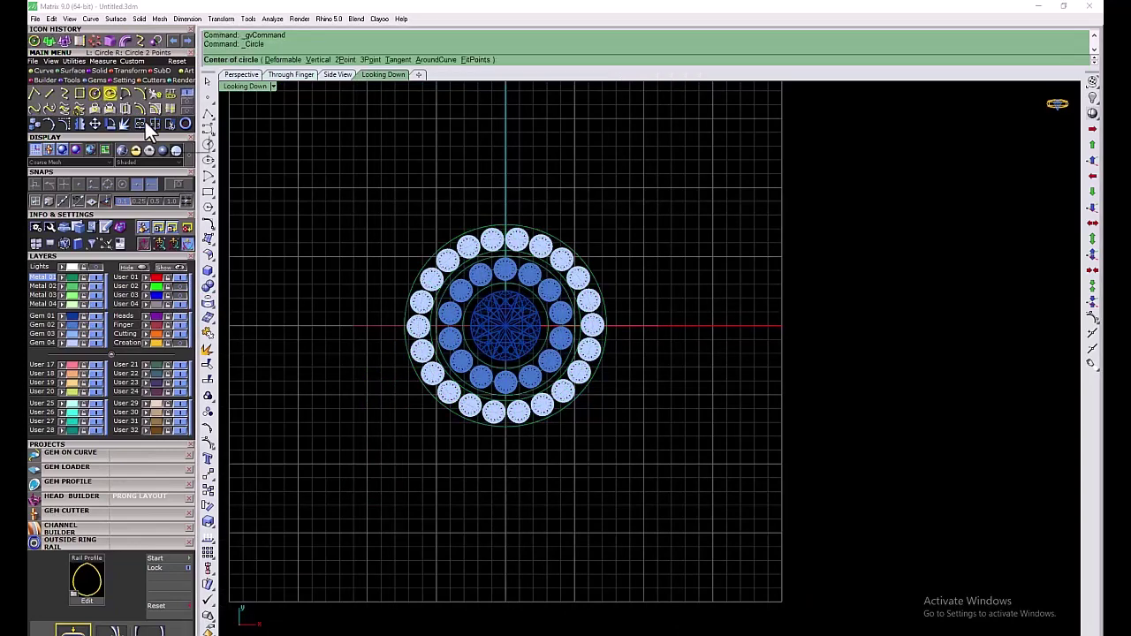
{"action": "type", "text": "0"}
{"action": "key", "text": "Return"}
{"action": "type", "text": "9"}
{"action": "key", "text": "Return"}
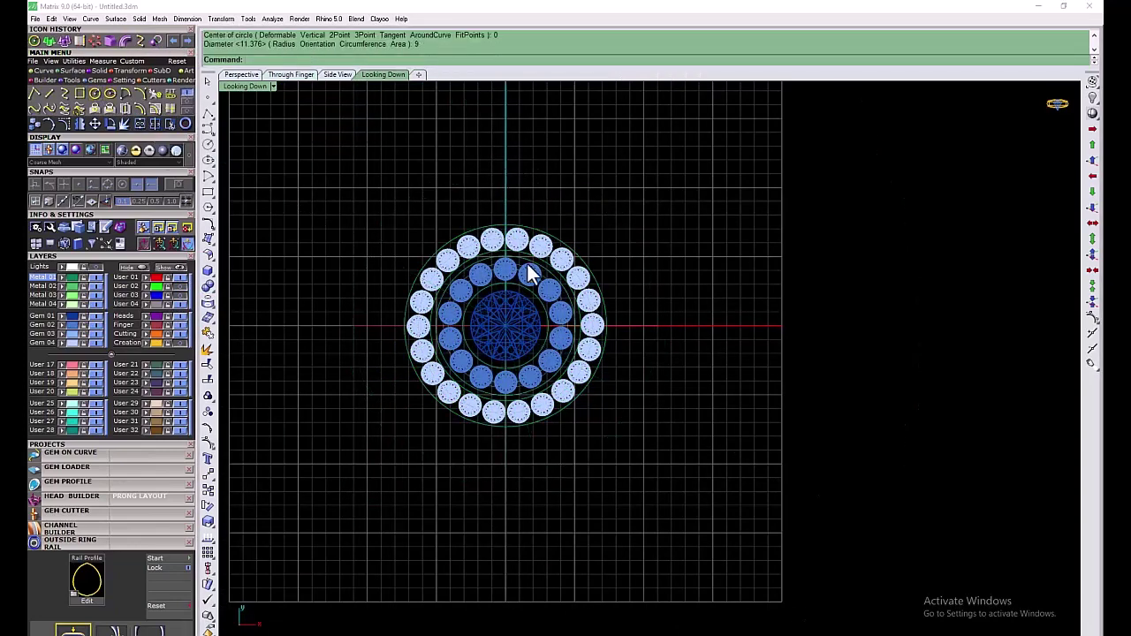
Move the 9 mm circle beneath the head and derive a matching curve that follows the finger rail
{"action": "scroll", "coordinate": [518, 268], "scroll_direction": "up", "scroll_amount": 3}
{"action": "double_click", "coordinate": [245, 86]}
{"action": "right_click_drag", "start_coordinate": [352, 548], "coordinate": [381, 542]}
{"action": "scroll", "coordinate": [381, 543], "scroll_direction": "down", "scroll_amount": 4}
{"action": "left_click_drag", "start_coordinate": [366, 567], "coordinate": [366, 535]}
{"action": "double_click", "coordinate": [247, 366]}
{"action": "right_click_drag", "start_coordinate": [518, 464], "coordinate": [507, 363]}
{"action": "left_click_drag", "start_coordinate": [503, 289], "coordinate": [504, 348]}
{"action": "key", "text": "Escape"}
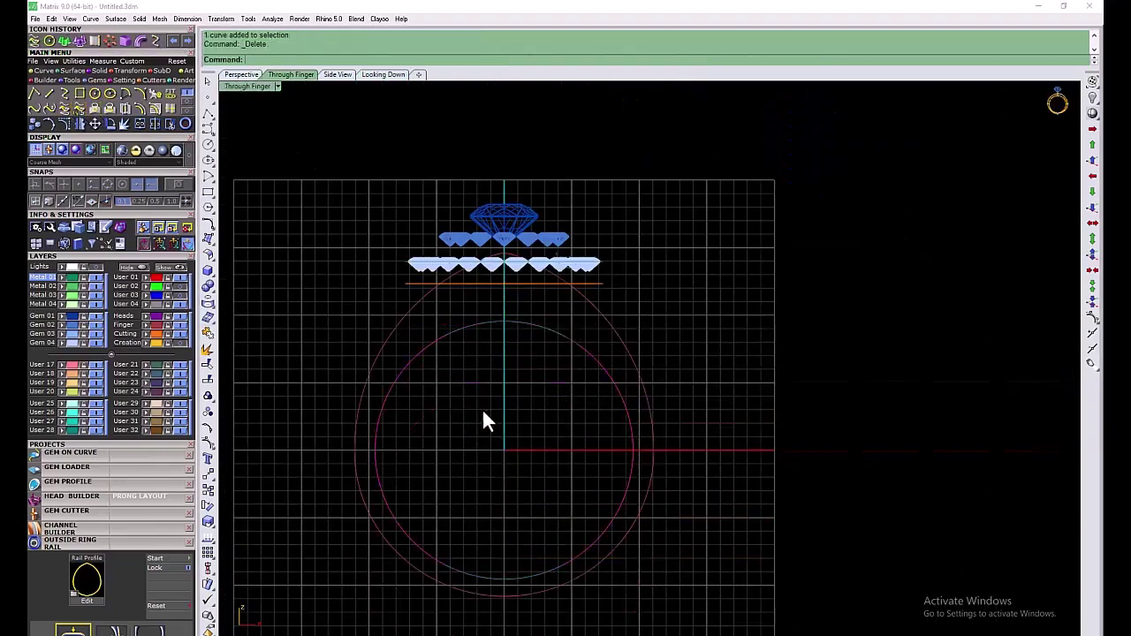
Delete the unneeded lower curve at the bottom of the finger rail
{"action": "left_click", "coordinate": [516, 581]}
{"action": "left_click", "coordinate": [540, 622]}
{"action": "key", "text": "Delete"}
{"action": "right_click_drag", "start_coordinate": [446, 291], "coordinate": [436, 360]}
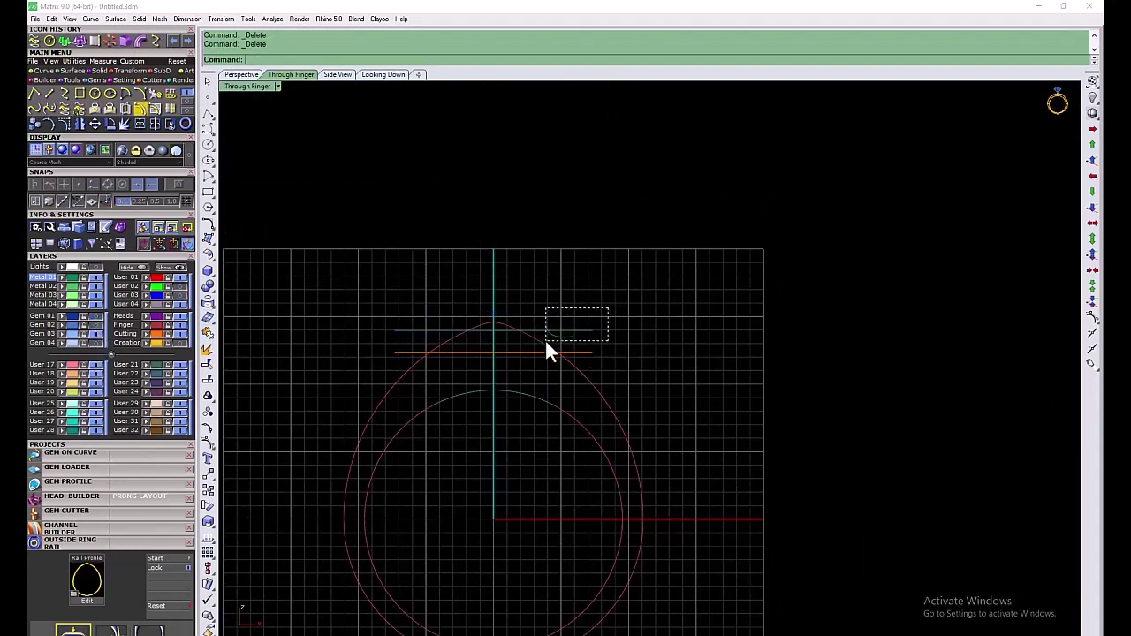
{"action": "key", "text": "Delete"}
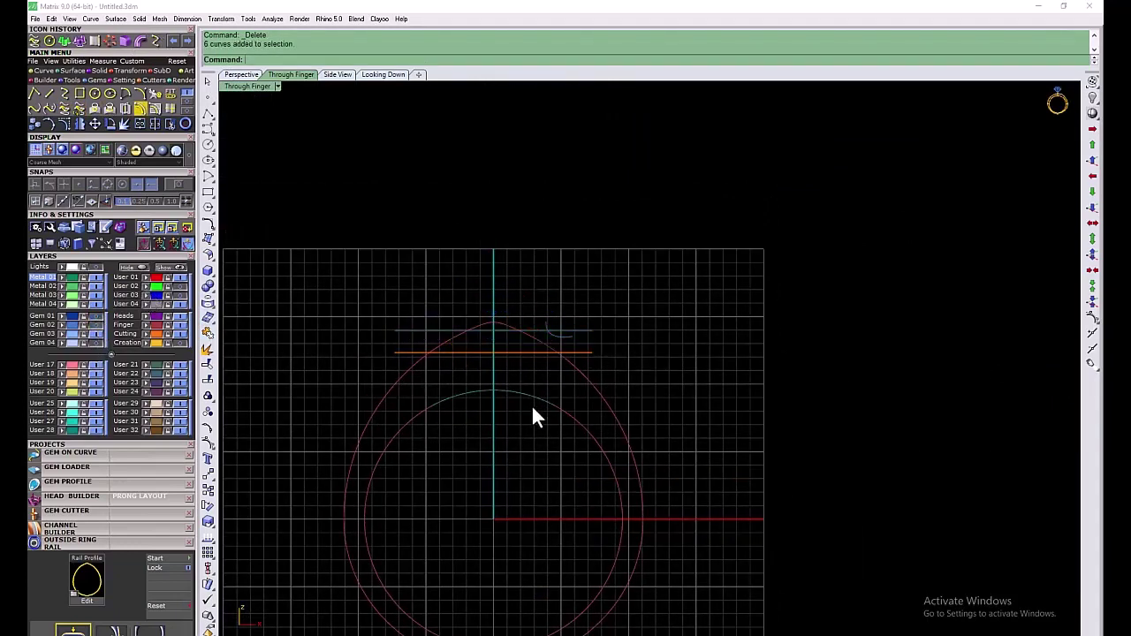
Draw an arc with snapping from the edge of the halo's base circle down to the curve on the finger rail
{"action": "left_click", "coordinate": [178, 184]}
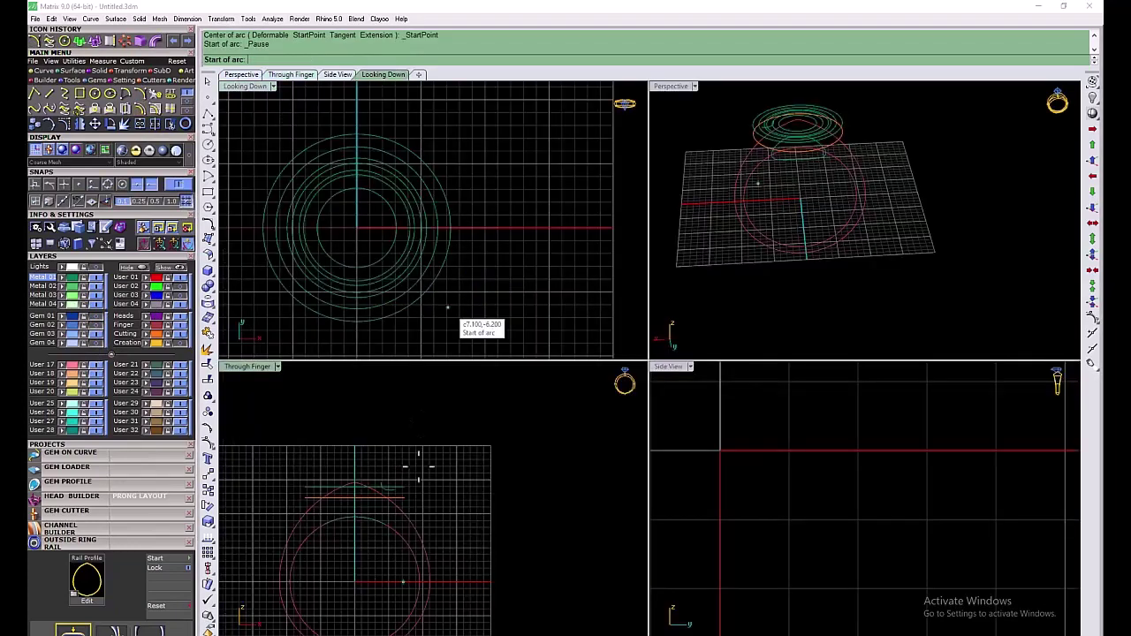
{"action": "left_click", "coordinate": [406, 500]}
{"action": "scroll", "coordinate": [393, 526], "scroll_direction": "up", "scroll_amount": 2}
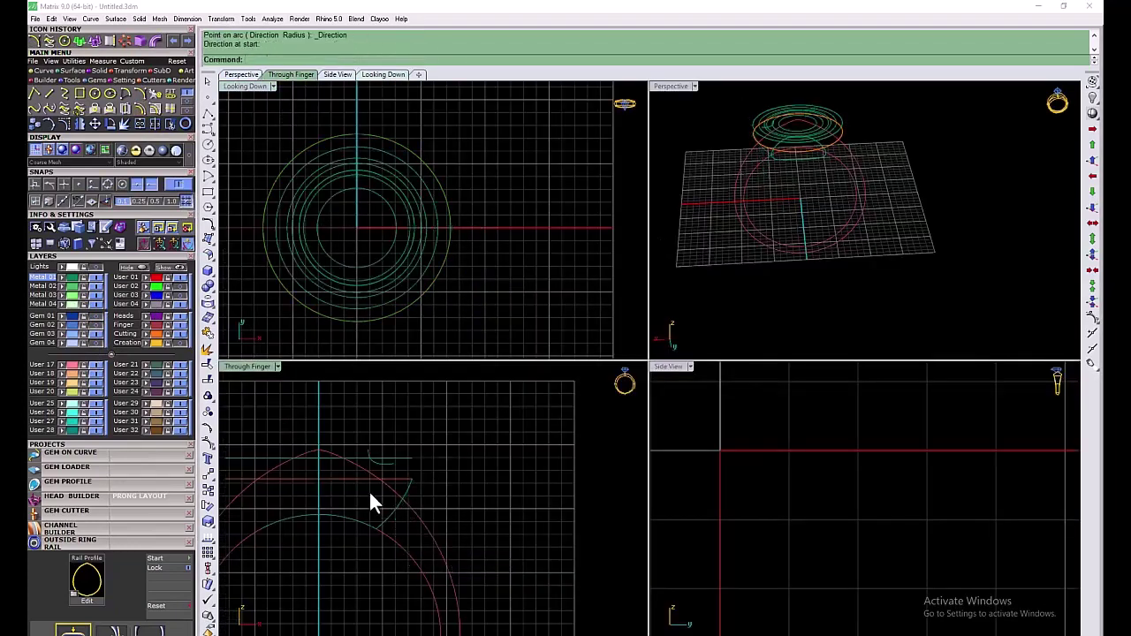
Sweep the arc along two rails, the halo's base circle and the curve on the finger rail
{"action": "right_click_drag", "start_coordinate": [782, 173], "coordinate": [858, 115]}
{"action": "scroll", "coordinate": [767, 146], "scroll_direction": "up", "scroll_amount": 5}
{"action": "left_click", "coordinate": [63, 70]}
{"action": "left_click", "coordinate": [126, 94]}
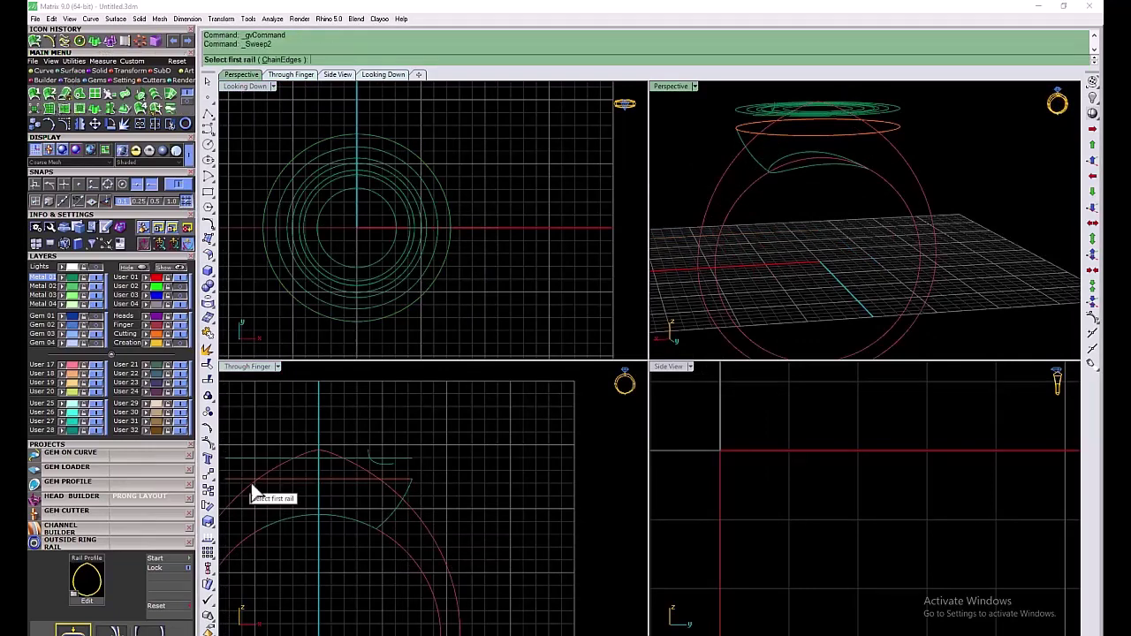
{"action": "left_click", "coordinate": [351, 527]}
{"action": "left_click", "coordinate": [374, 555]}
{"action": "left_click", "coordinate": [397, 518]}
{"action": "key", "text": "Return"}
{"action": "left_click", "coordinate": [597, 432]}
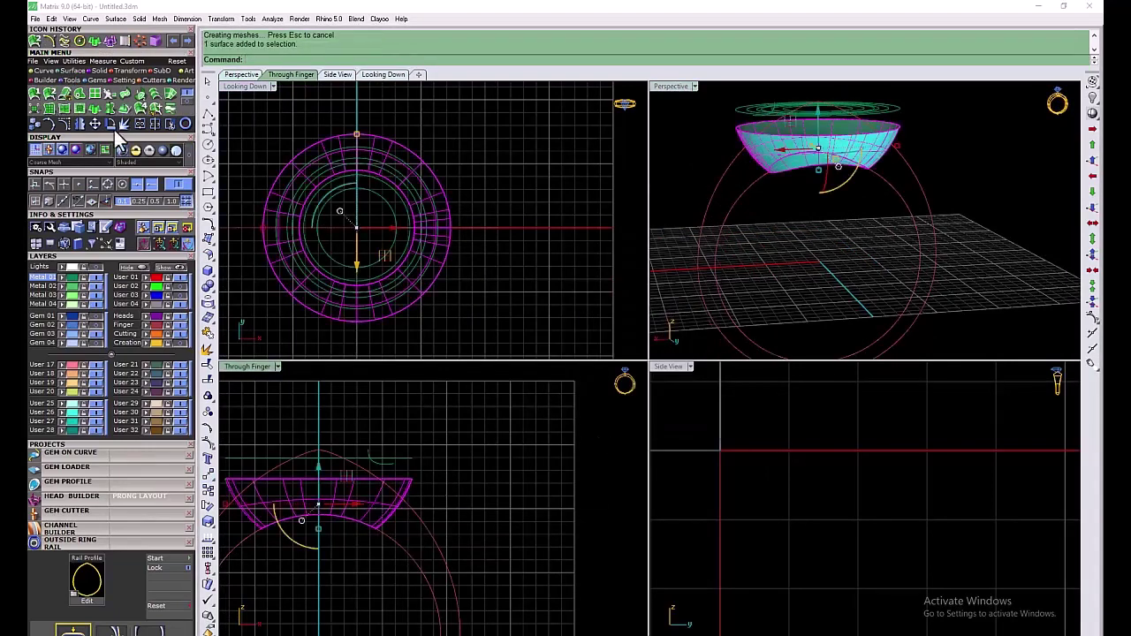
Cap the swept cup and try to shell it to a thickness of 0.8 mm
{"action": "left_click", "coordinate": [99, 70]}
{"action": "scroll", "coordinate": [826, 141], "scroll_direction": "up", "scroll_amount": 3}
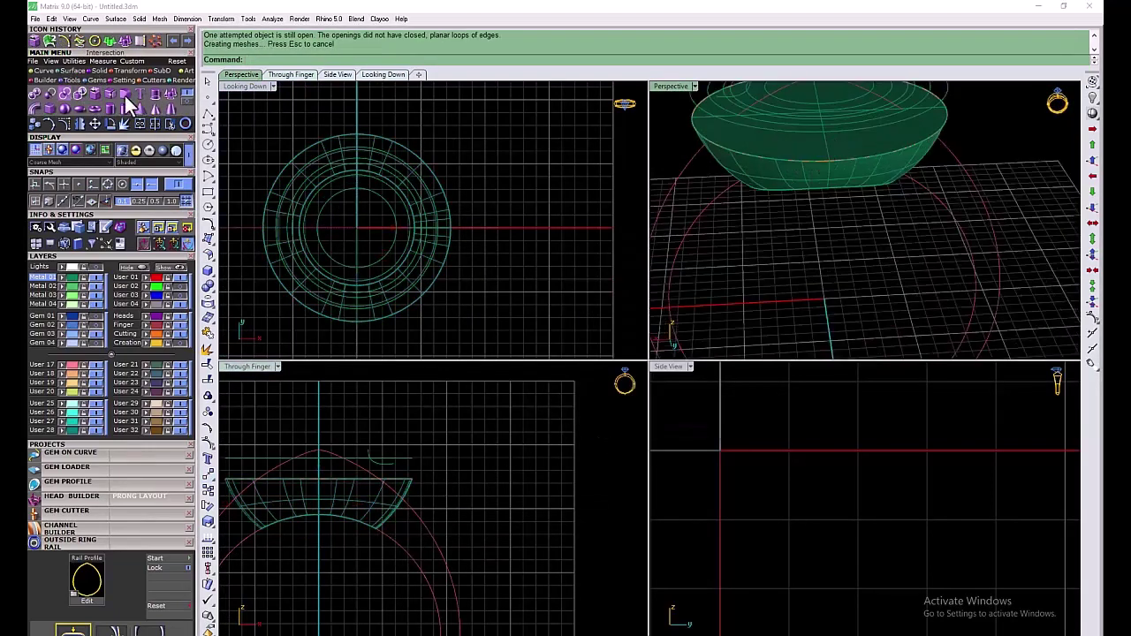
{"action": "left_click", "coordinate": [125, 94]}
{"action": "type", "text": "0.8"}
{"action": "key", "text": "Return"}
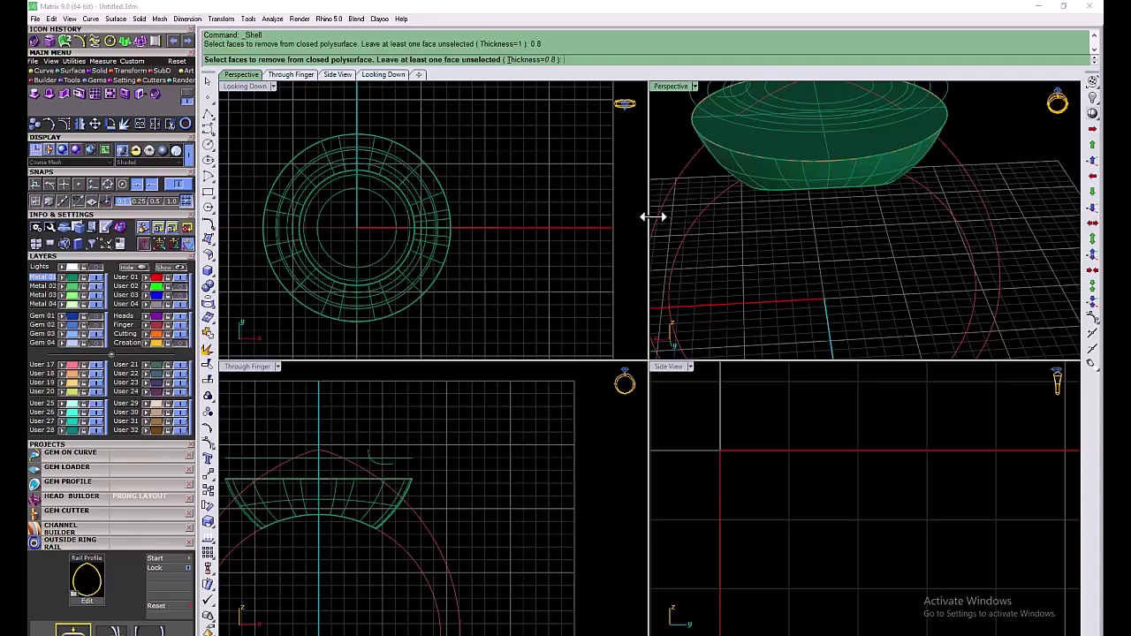
{"action": "right_click_drag", "start_coordinate": [786, 168], "coordinate": [814, 218]}
{"action": "left_click", "coordinate": [814, 219]}
{"action": "scroll", "coordinate": [459, 247], "scroll_direction": "down", "scroll_amount": 4}
{"action": "double_click", "coordinate": [671, 87]}
{"action": "right_click_drag", "start_coordinate": [539, 318], "coordinate": [638, 288]}
{"action": "scroll", "coordinate": [530, 275], "scroll_direction": "up", "scroll_amount": 5}
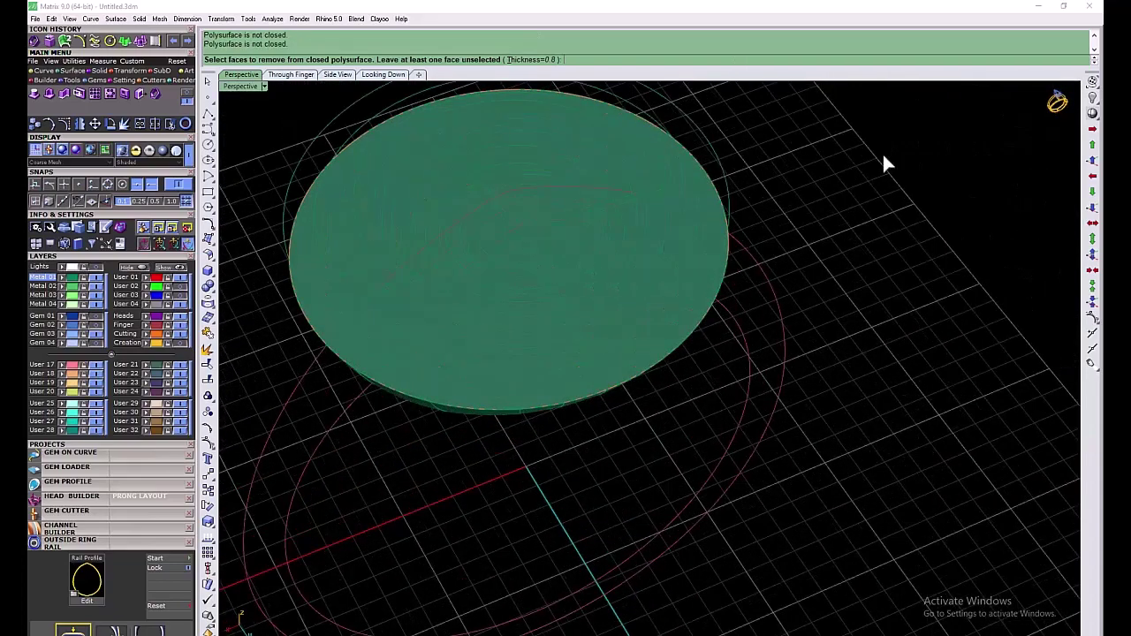
{"action": "right_click_drag", "start_coordinate": [548, 173], "coordinate": [552, 273]}
{"action": "key", "text": "Escape"}
Patch the curved opening at the bottom of the cup with a surface
{"action": "left_click", "coordinate": [429, 226]}
{"action": "right_click_drag", "start_coordinate": [502, 221], "coordinate": [510, 380]}
{"action": "left_click", "coordinate": [185, 91]}
{"action": "left_click", "coordinate": [171, 94]}
{"action": "left_click", "coordinate": [71, 72]}
{"action": "left_click", "coordinate": [95, 94]}
{"action": "left_click", "coordinate": [527, 275]}
{"action": "left_click", "coordinate": [555, 303]}
{"action": "right_click", "coordinate": [622, 470]}
{"action": "left_click", "coordinate": [611, 422]}
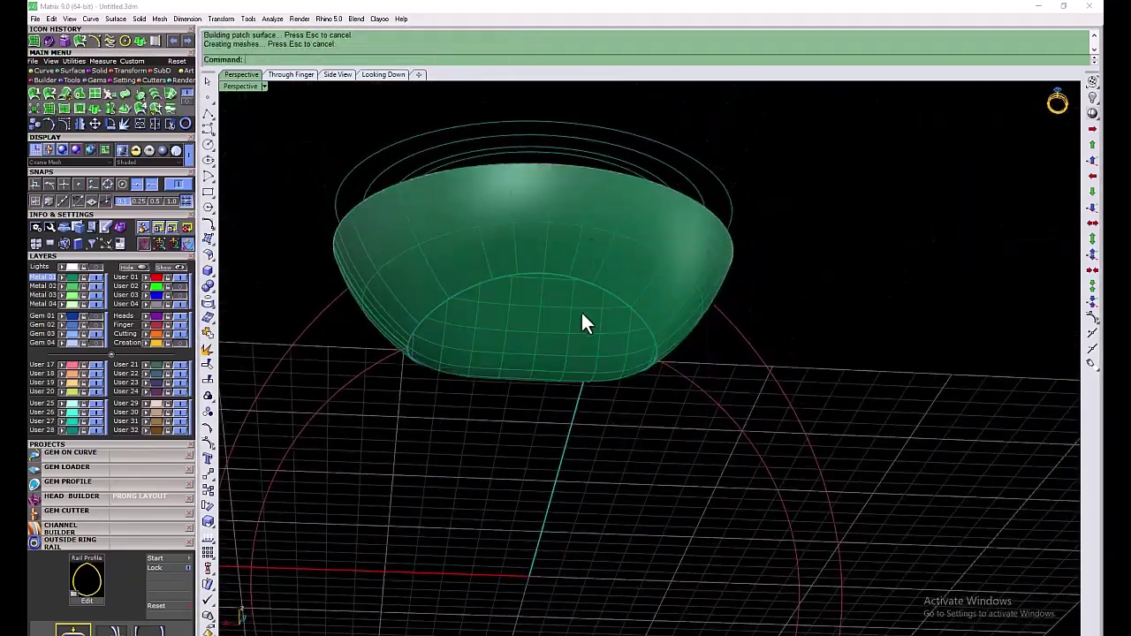
Delete the patch surface from the bottom of the cup
{"action": "right_click_drag", "start_coordinate": [580, 312], "coordinate": [568, 455]}
{"action": "left_click", "coordinate": [571, 320]}
{"action": "left_click", "coordinate": [601, 352]}
{"action": "key", "text": "Delete"}
{"action": "scroll", "coordinate": [569, 355], "scroll_direction": "down", "scroll_amount": 7}
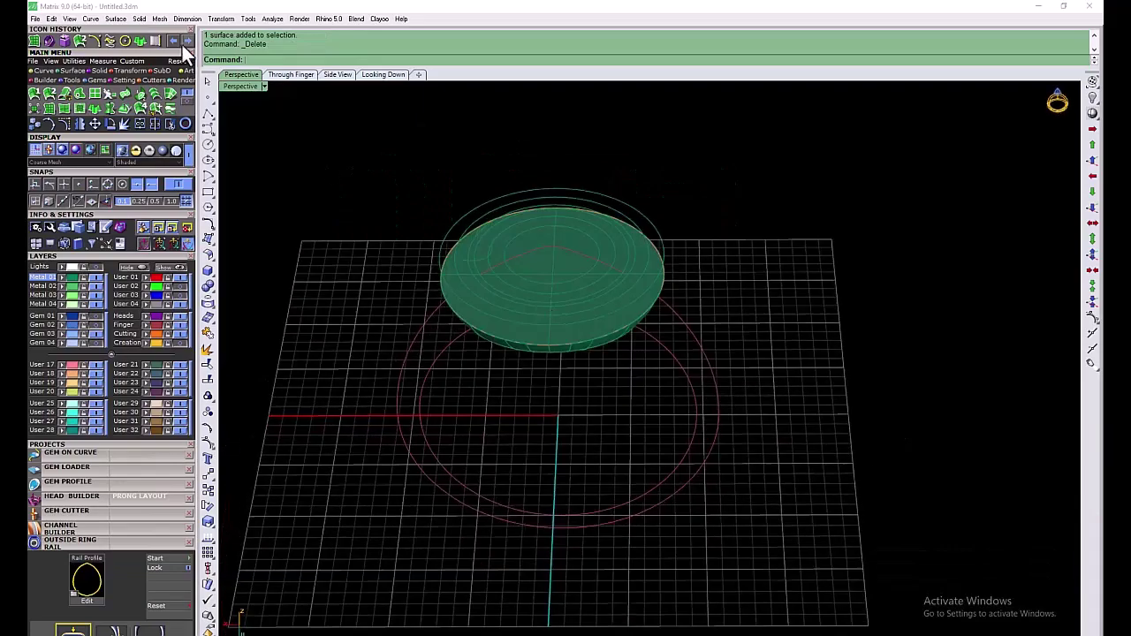
Undo the deletion, the patch and the cap on the swept cup
{"action": "left_click", "coordinate": [175, 42]}
{"action": "left_click", "coordinate": [175, 42]}
{"action": "left_click", "coordinate": [175, 41]}
{"action": "key", "text": "Escape"}
{"action": "right_click_drag", "start_coordinate": [568, 265], "coordinate": [589, 283]}
{"action": "double_click", "coordinate": [240, 87]}
{"action": "right_click_drag", "start_coordinate": [323, 505], "coordinate": [411, 495]}
{"action": "scroll", "coordinate": [411, 495], "scroll_direction": "up", "scroll_amount": 2}
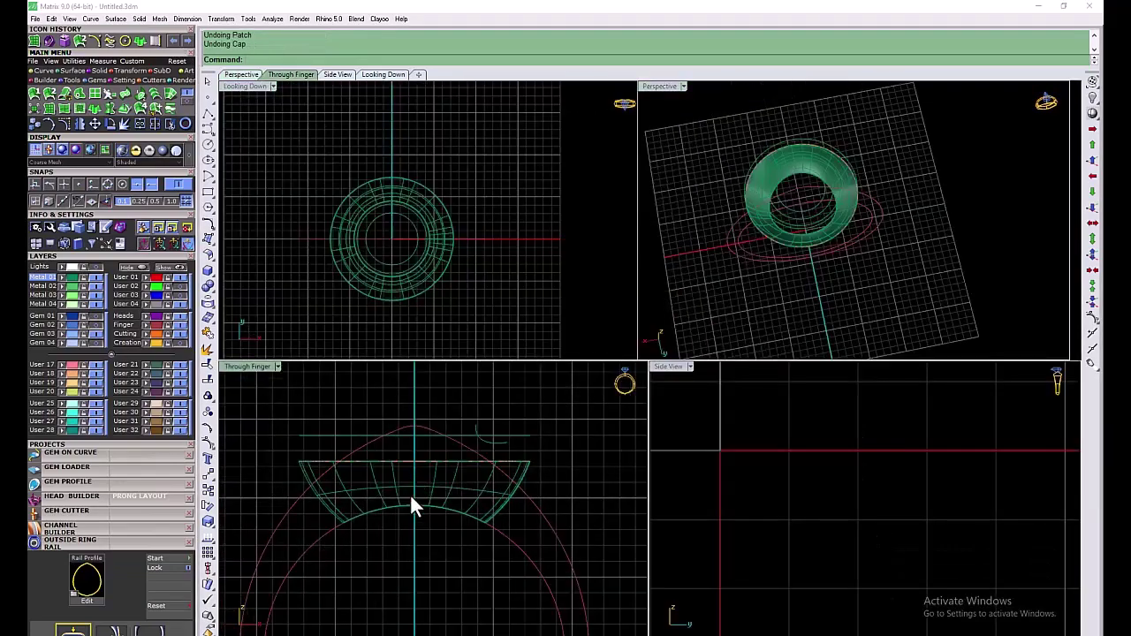
{"action": "scroll", "coordinate": [402, 501], "scroll_direction": "down", "scroll_amount": 2}
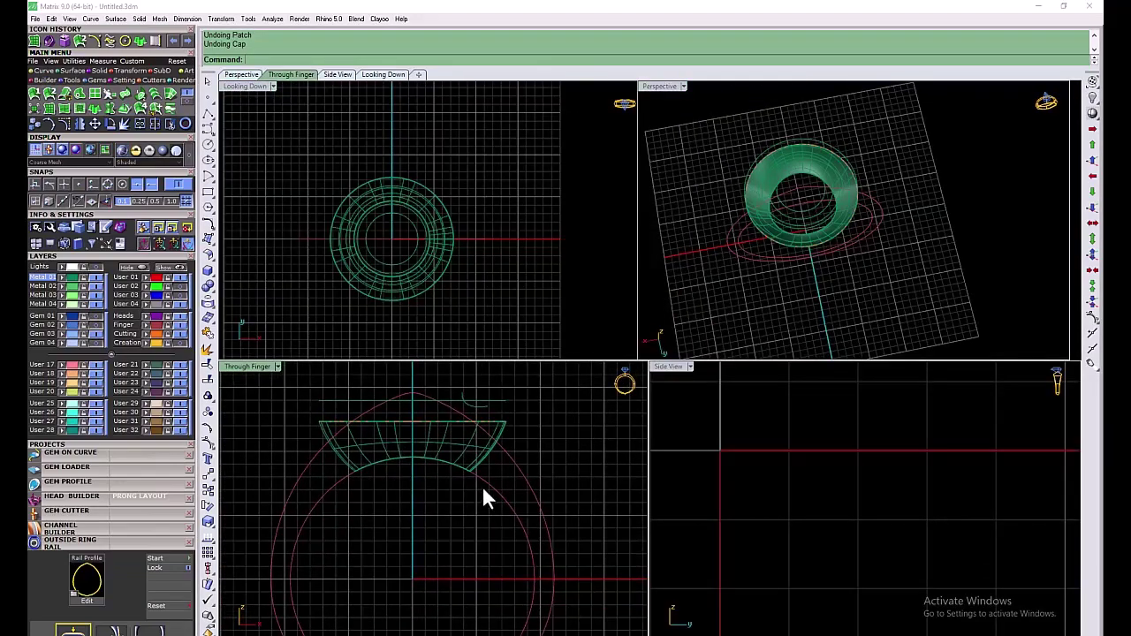
Draw a circle centred on the origin in the front view and scale it down to just outside the finger rail
{"action": "key", "text": "Return"}
{"action": "scroll", "coordinate": [413, 438], "scroll_direction": "down", "scroll_amount": 4}
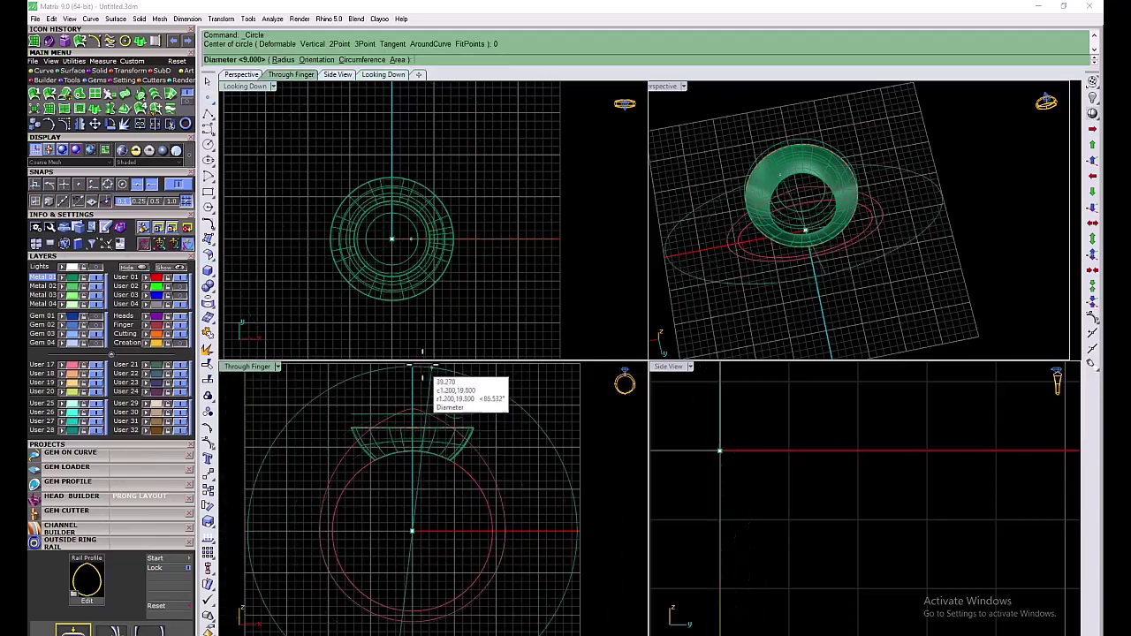
{"action": "left_click", "coordinate": [413, 371]}
{"action": "left_click", "coordinate": [252, 549]}
{"action": "left_click_drag", "start_coordinate": [257, 543], "coordinate": [318, 531]}
{"action": "scroll", "coordinate": [382, 442], "scroll_direction": "up", "scroll_amount": 3}
{"action": "scroll", "coordinate": [381, 449], "scroll_direction": "up", "scroll_amount": 1}
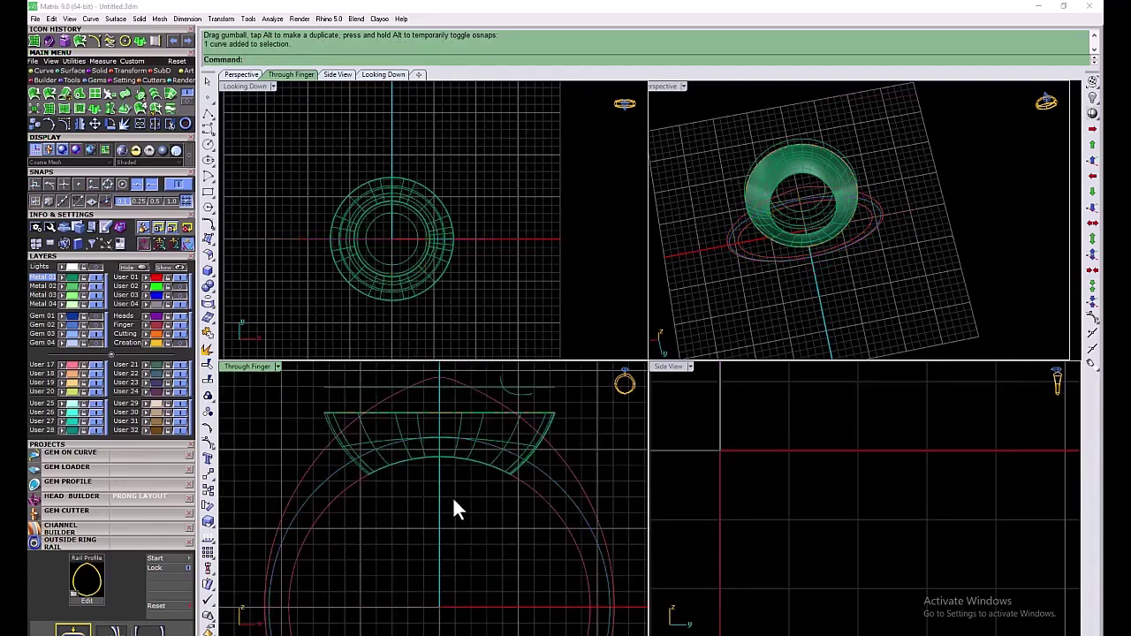
Trim away the part of the swept surface that lies below the new circle
{"action": "right_click", "coordinate": [538, 471]}
{"action": "left_click", "coordinate": [522, 441]}
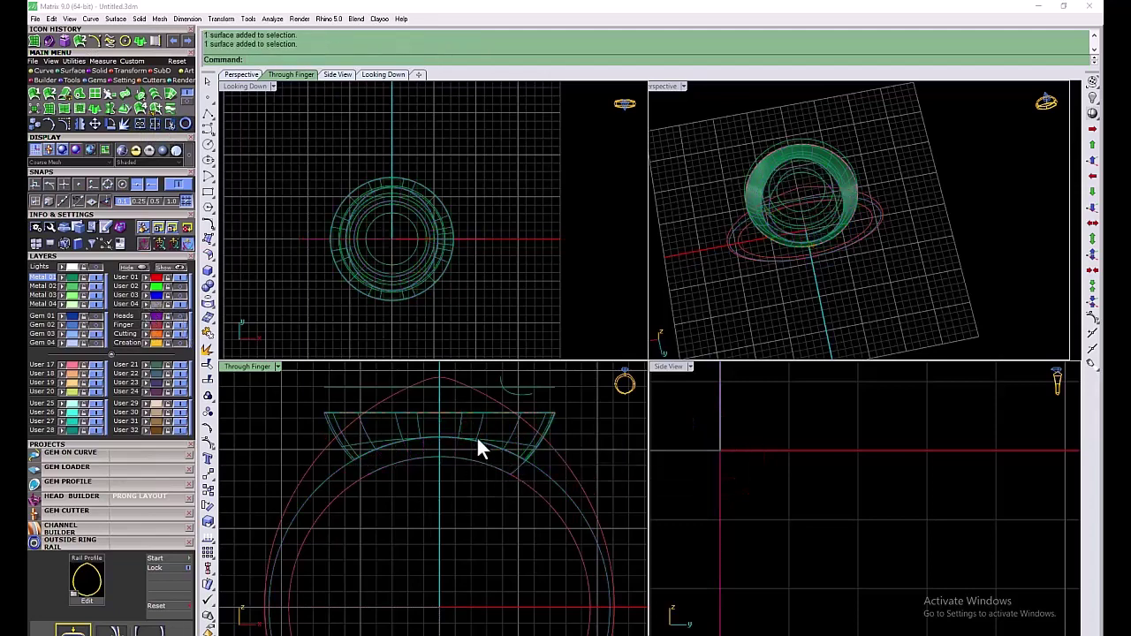
{"action": "key", "text": "Escape"}
Draw a rectangle about 3 mm wide from the origin in the top view, stretch it past the cup and centre it on the origin
{"action": "left_click", "coordinate": [42, 71]}
{"action": "left_click", "coordinate": [80, 93]}
{"action": "scroll", "coordinate": [414, 129], "scroll_direction": "up", "scroll_amount": 3}
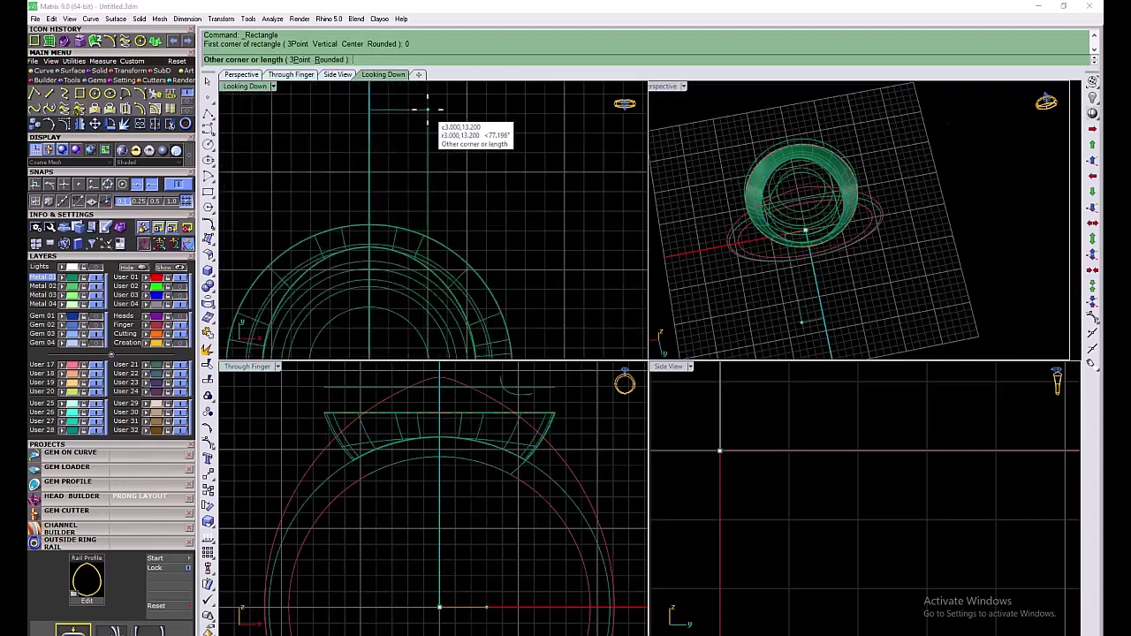
{"action": "left_click", "coordinate": [427, 109]}
{"action": "scroll", "coordinate": [427, 110], "scroll_direction": "down", "scroll_amount": 5}
{"action": "left_click", "coordinate": [418, 241]}
{"action": "key", "text": "F4"}
{"action": "left_click_drag", "start_coordinate": [397, 303], "coordinate": [398, 334]}
{"action": "left_click", "coordinate": [474, 223]}
{"action": "scroll", "coordinate": [442, 199], "scroll_direction": "down", "scroll_amount": 4}
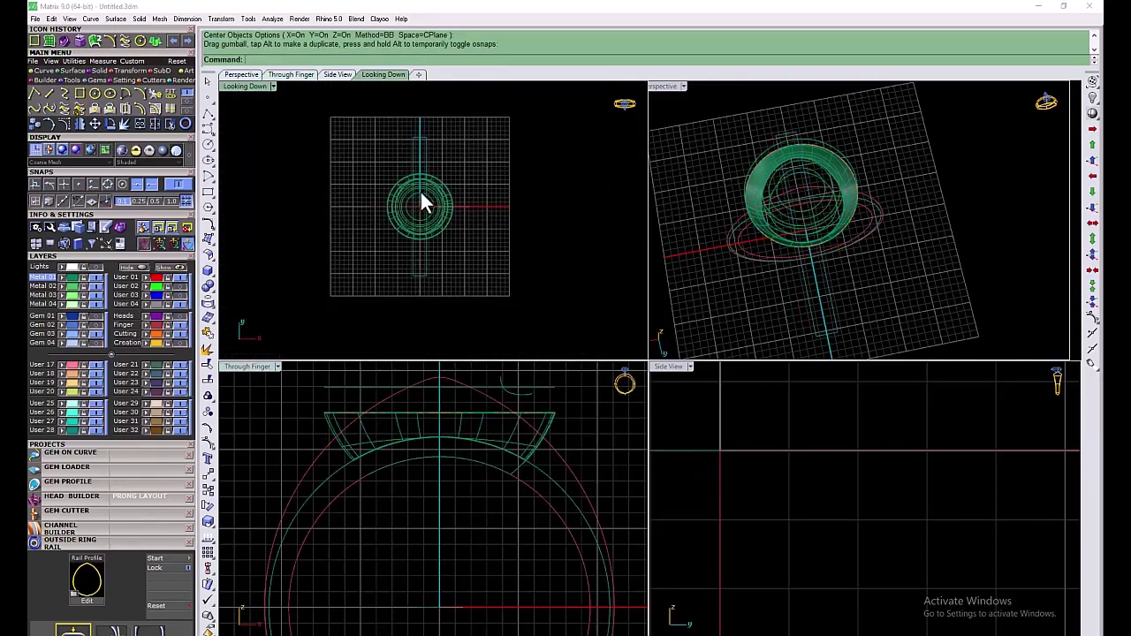
Split the trimmed cup surface with the long rectangle
{"action": "scroll", "coordinate": [420, 192], "scroll_direction": "up", "scroll_amount": 6}
{"action": "left_click", "coordinate": [155, 125]}
{"action": "left_click", "coordinate": [483, 424]}
{"action": "right_click", "coordinate": [447, 322]}
{"action": "scroll", "coordinate": [455, 272], "scroll_direction": "up", "scroll_amount": 6}
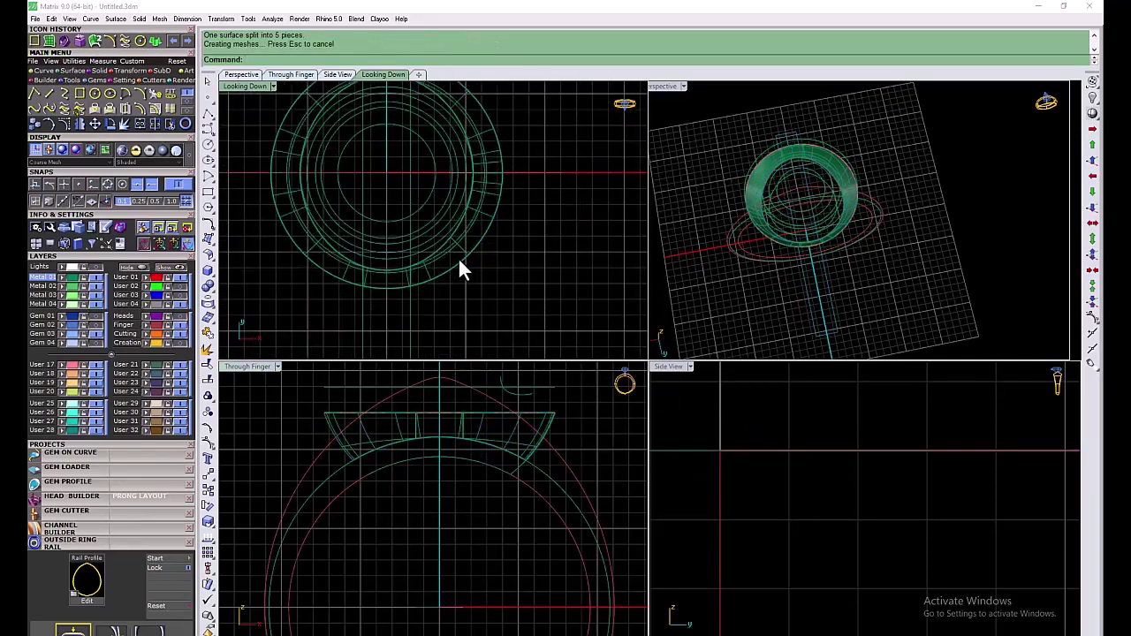
Delete the large split pieces of the cup on both sides, keeping the narrow uprights inside the rectangle
{"action": "left_click", "coordinate": [460, 249]}
{"action": "left_click", "coordinate": [62, 304]}
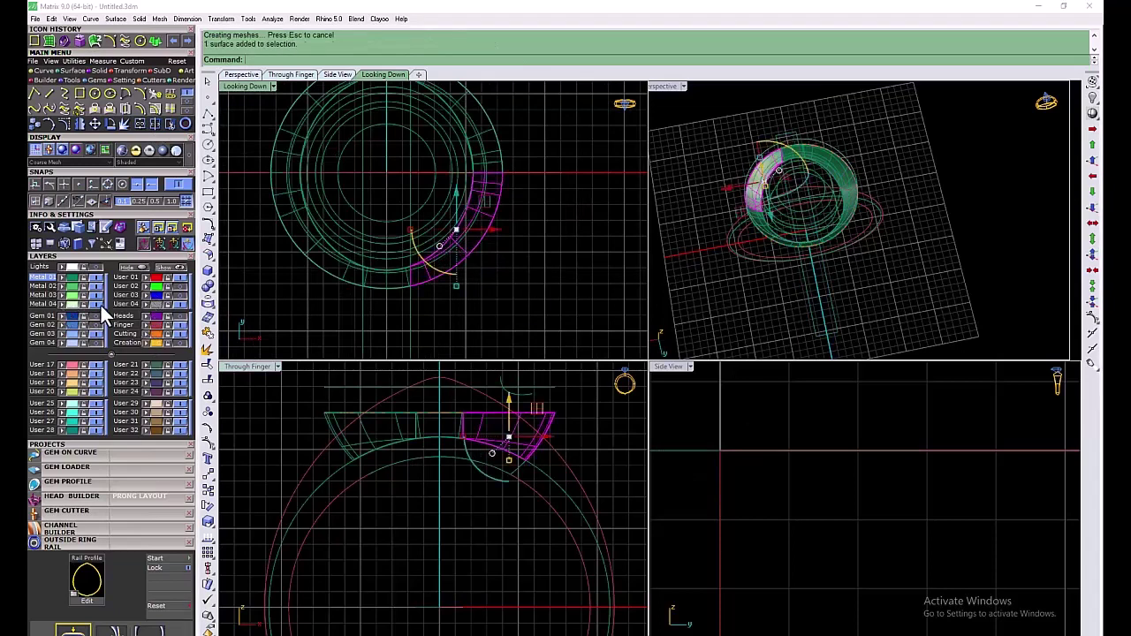
{"action": "left_click", "coordinate": [100, 303]}
{"action": "right_click_drag", "start_coordinate": [487, 129], "coordinate": [480, 203]}
{"action": "left_click", "coordinate": [480, 201]}
{"action": "key", "text": "Delete"}
{"action": "left_click", "coordinate": [303, 170]}
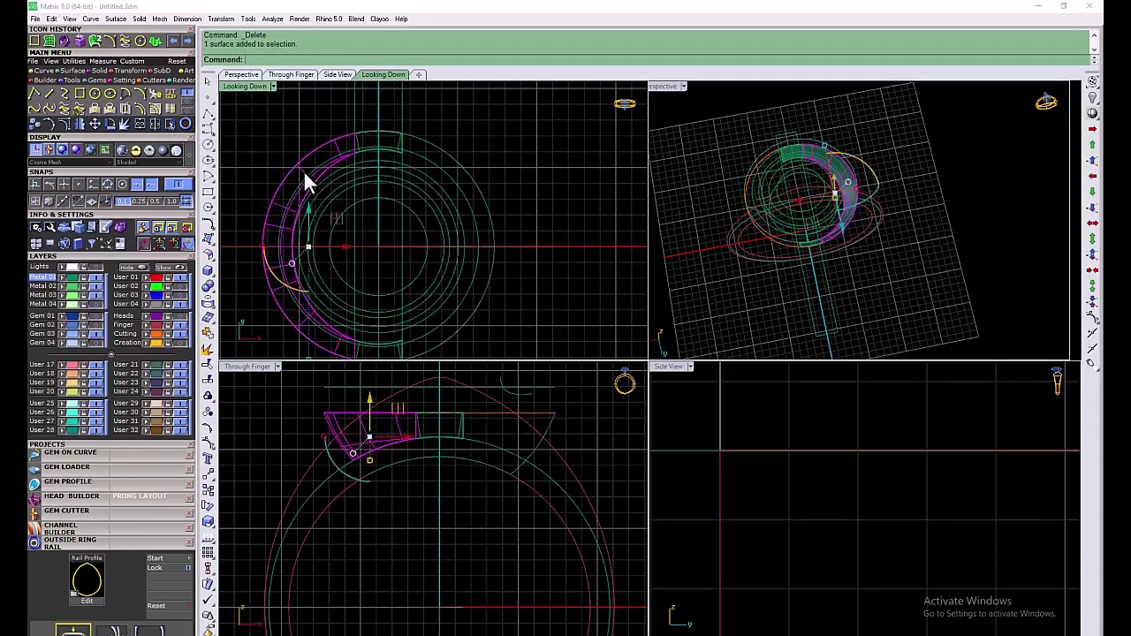
{"action": "key", "text": "Delete"}
Delete the rectangle used for splitting the cup
{"action": "scroll", "coordinate": [481, 425], "scroll_direction": "down", "scroll_amount": 2}
{"action": "right_click_drag", "start_coordinate": [435, 107], "coordinate": [433, 197]}
{"action": "left_click_drag", "start_coordinate": [402, 187], "coordinate": [311, 188]}
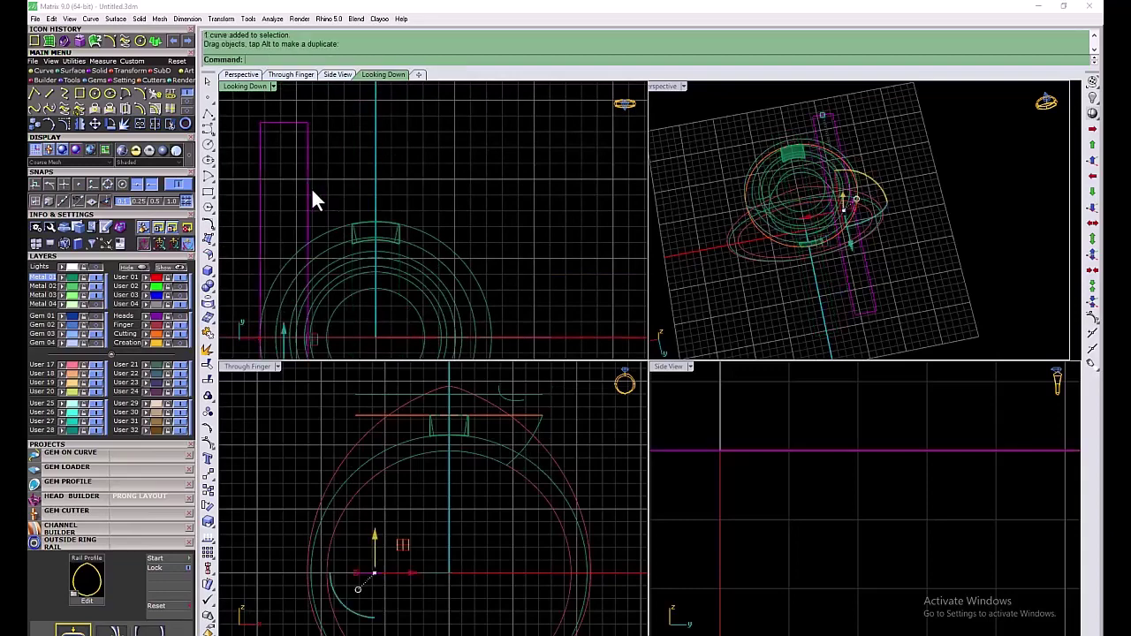
{"action": "key", "text": "Delete"}
Join the two narrow uprights and the curved gallery band beneath them into one polysurface
{"action": "right_click_drag", "start_coordinate": [831, 212], "coordinate": [760, 190]}
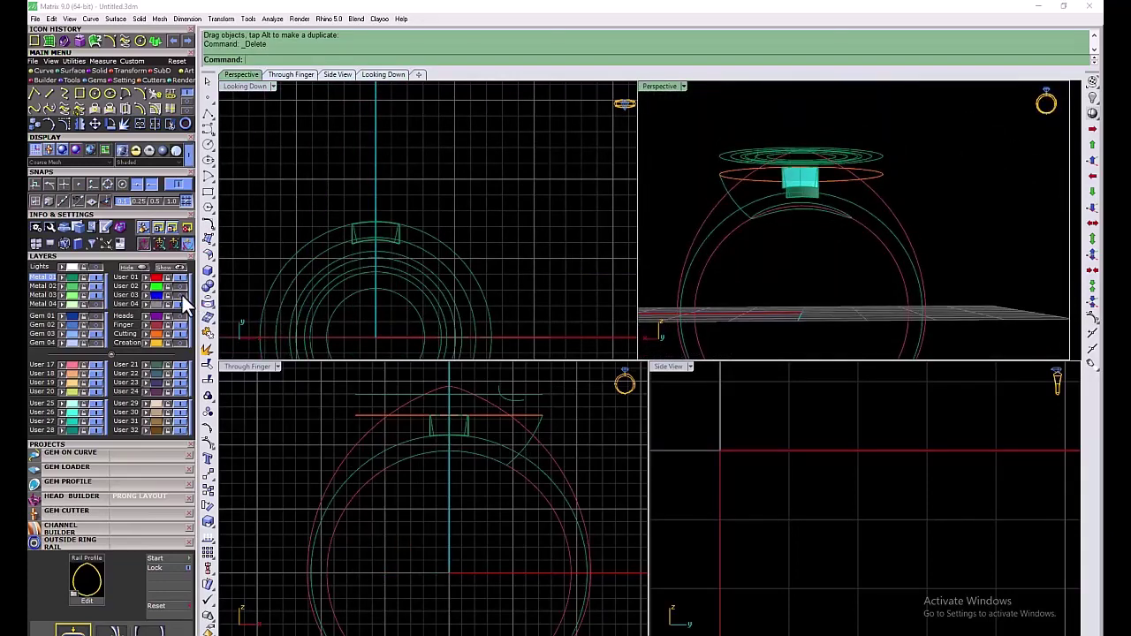
{"action": "left_click", "coordinate": [98, 303]}
{"action": "left_click", "coordinate": [97, 303]}
{"action": "left_click", "coordinate": [183, 325]}
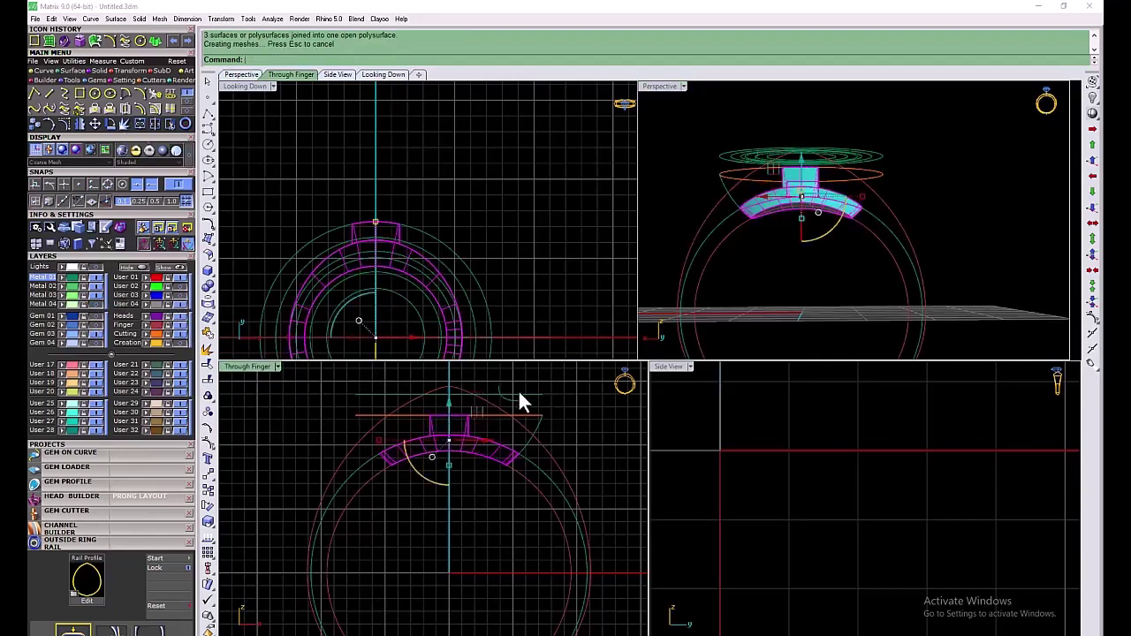
{"action": "right_click_drag", "start_coordinate": [750, 163], "coordinate": [752, 236]}
Offset the joined gallery polysurface 0.5 mm as a solid with round corners
{"action": "left_click", "coordinate": [70, 71]}
{"action": "left_click", "coordinate": [96, 94]}
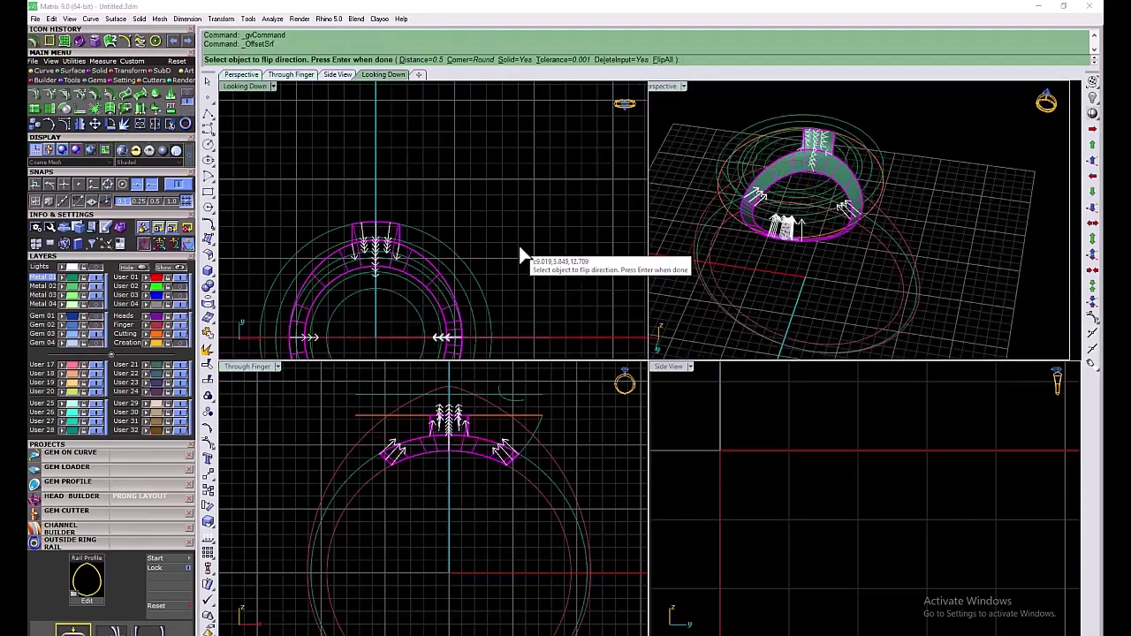
{"action": "key", "text": "Return"}
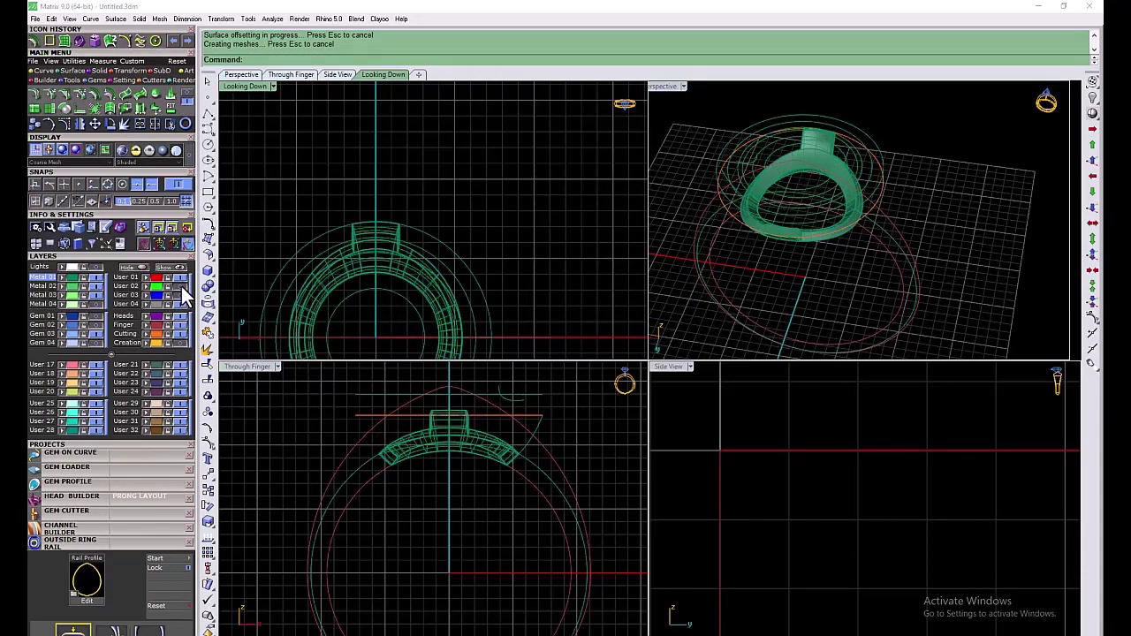
Show the User 02 and User 03 layers holding the outer halo and the inner halo head
{"action": "left_click", "coordinate": [182, 287]}
{"action": "right_click_drag", "start_coordinate": [816, 237], "coordinate": [759, 153]}
{"action": "scroll", "coordinate": [296, 433], "scroll_direction": "down", "scroll_amount": 4}
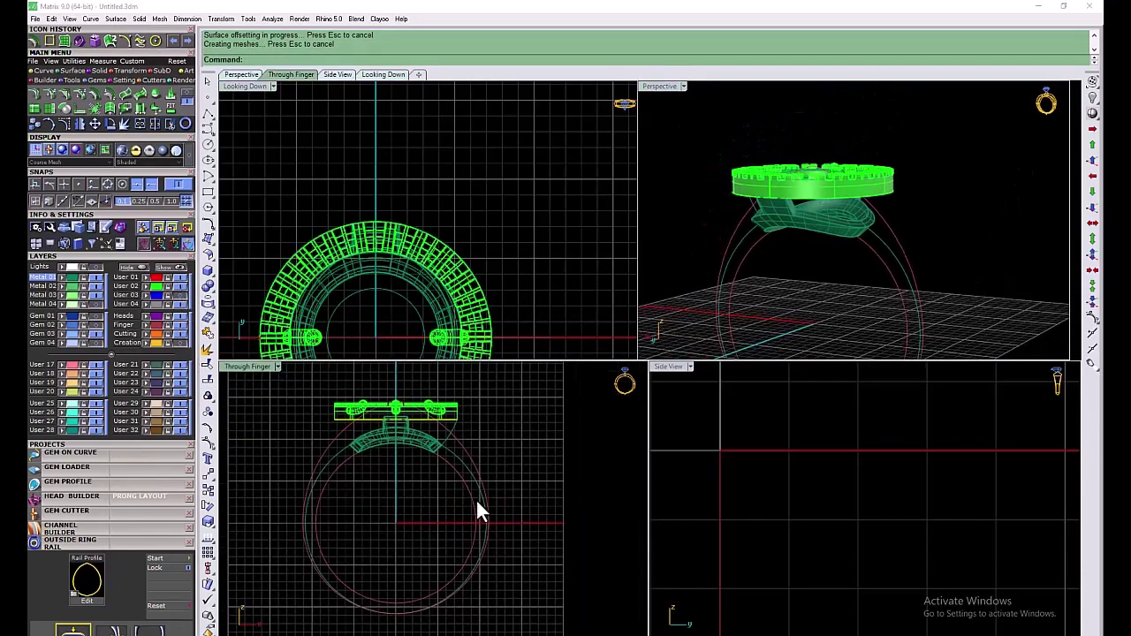
{"action": "scroll", "coordinate": [476, 506], "scroll_direction": "up", "scroll_amount": 2}
{"action": "left_click", "coordinate": [479, 467]}
{"action": "key", "text": "Escape"}
{"action": "scroll", "coordinate": [452, 296], "scroll_direction": "down", "scroll_amount": 4}
{"action": "right_click_drag", "start_coordinate": [441, 313], "coordinate": [445, 215]}
{"action": "left_click", "coordinate": [181, 296]}
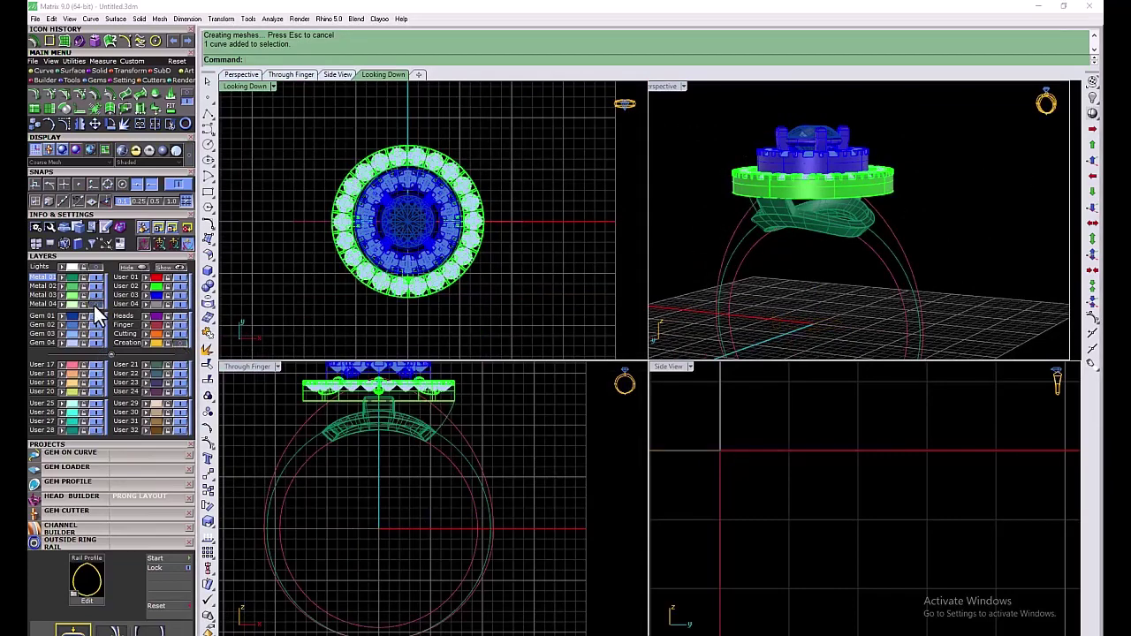
Compare the halo head with the reference photo from above, and examine the ring rails from the side
{"action": "double_click", "coordinate": [254, 88]}
{"action": "scroll", "coordinate": [445, 302], "scroll_direction": "up", "scroll_amount": 3}
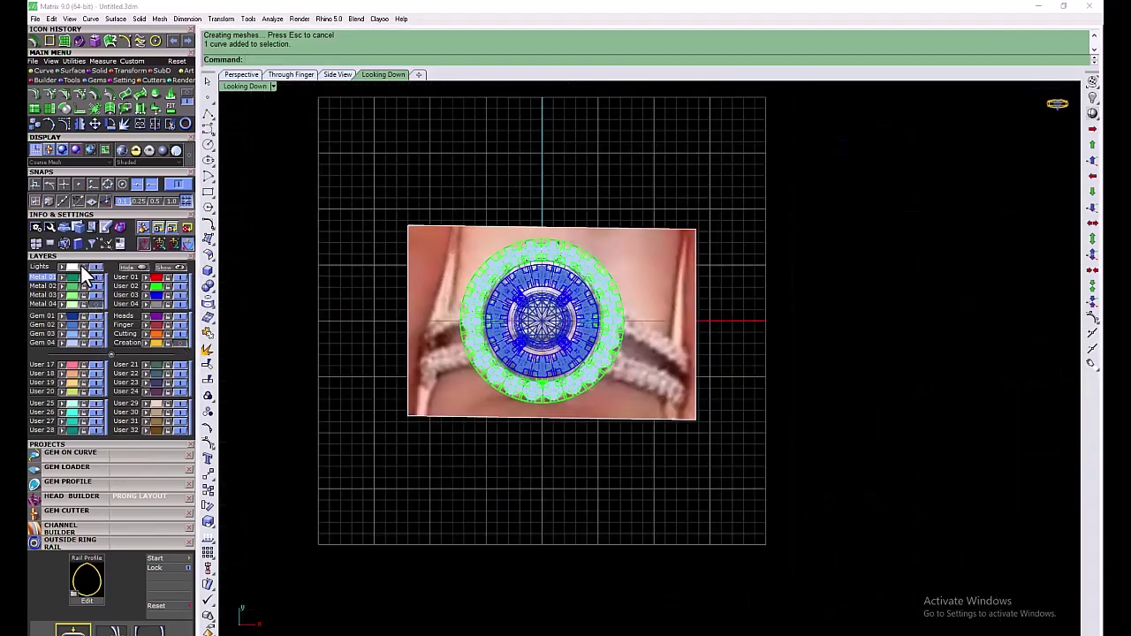
{"action": "right_click_drag", "start_coordinate": [491, 267], "coordinate": [491, 321]}
{"action": "scroll", "coordinate": [476, 316], "scroll_direction": "down", "scroll_amount": 6}
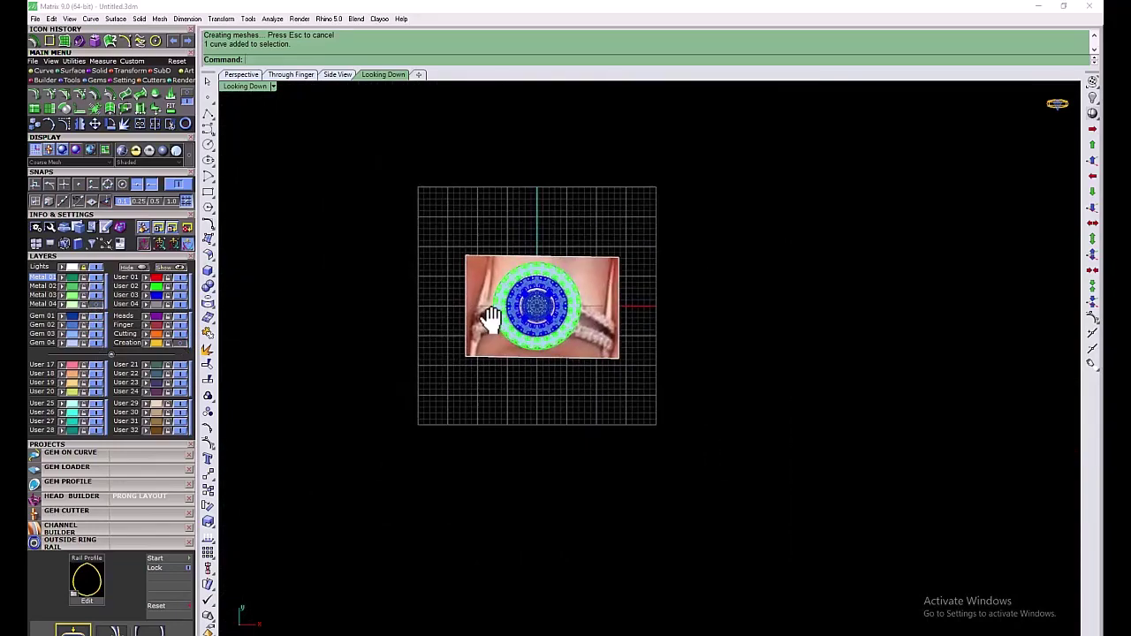
{"action": "scroll", "coordinate": [492, 320], "scroll_direction": "up", "scroll_amount": 4}
{"action": "double_click", "coordinate": [251, 86]}
{"action": "right_click_drag", "start_coordinate": [781, 223], "coordinate": [947, 222]}
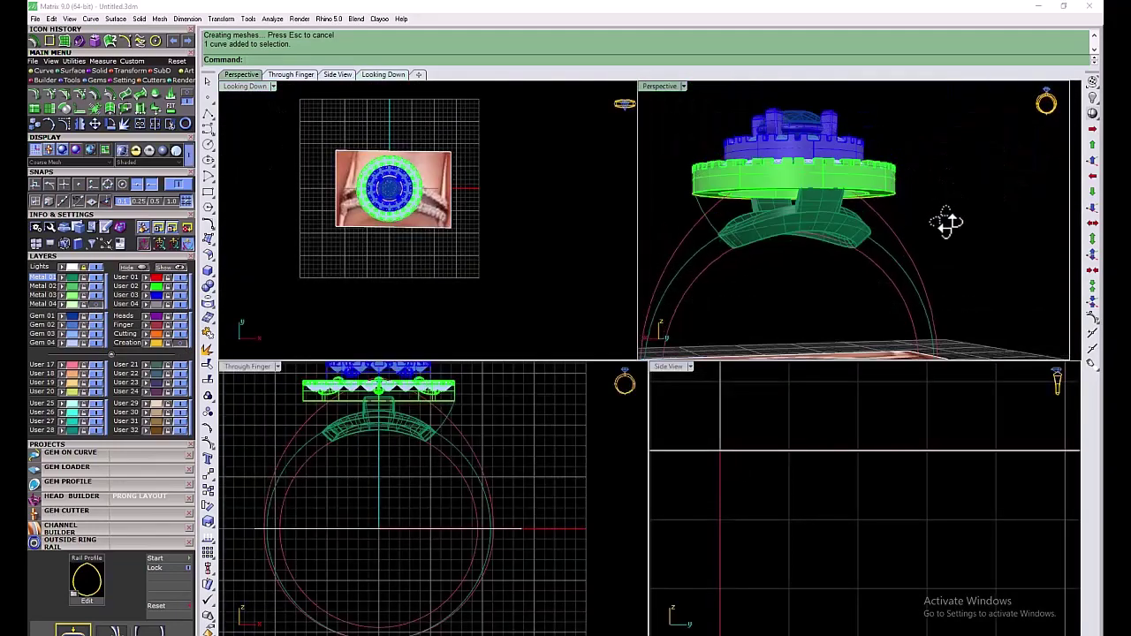
{"action": "left_click", "coordinate": [477, 458]}
{"action": "scroll", "coordinate": [682, 503], "scroll_direction": "down", "scroll_amount": 8}
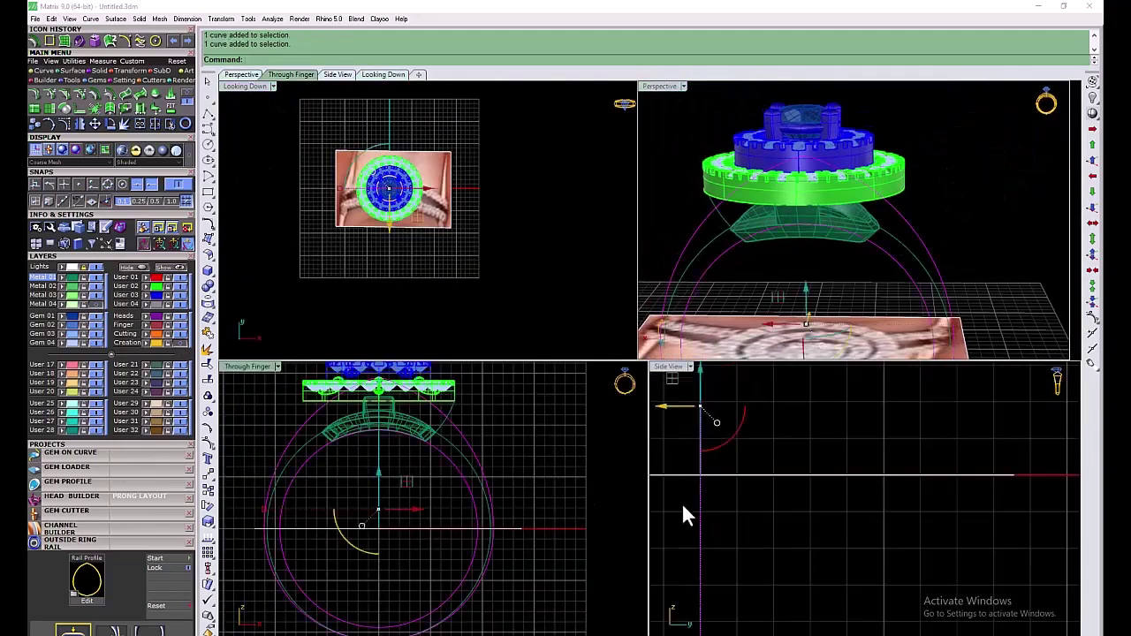
{"action": "right_click_drag", "start_coordinate": [682, 504], "coordinate": [800, 509]}
{"action": "double_click", "coordinate": [672, 368]}
{"action": "scroll", "coordinate": [538, 338], "scroll_direction": "down", "scroll_amount": 6}
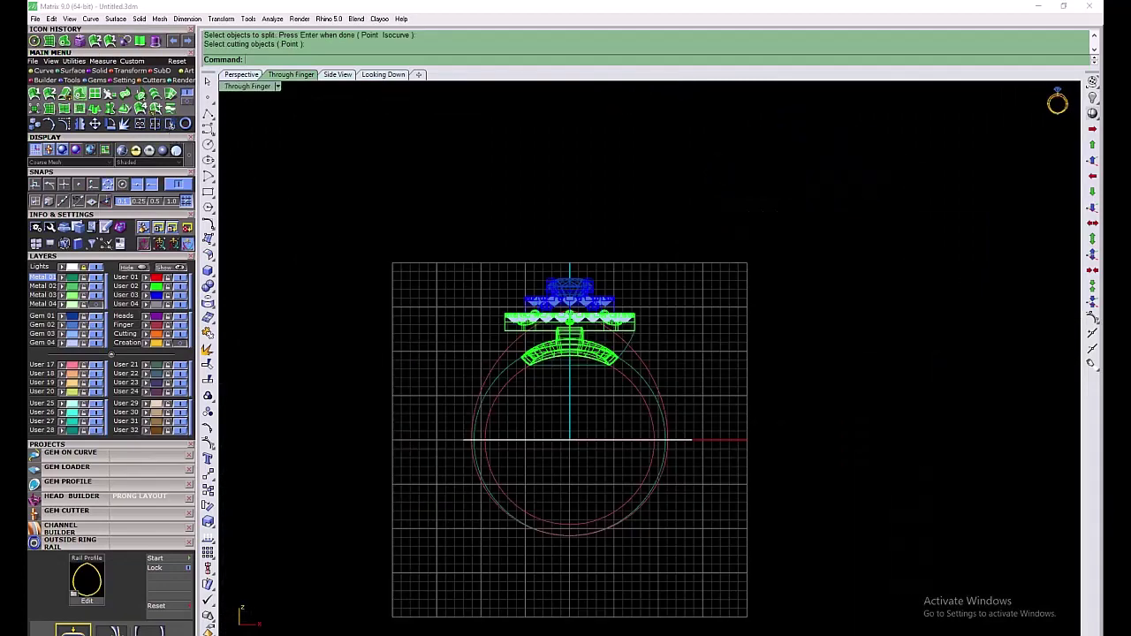
Trim away the peak of the outer ring rail between the two cup profile curves
{"action": "left_click", "coordinate": [140, 124]}
{"action": "scroll", "coordinate": [625, 347], "scroll_direction": "up", "scroll_amount": 11}
{"action": "left_click", "coordinate": [629, 347]}
{"action": "key", "text": "Return"}
{"action": "left_click", "coordinate": [610, 334]}
{"action": "scroll", "coordinate": [619, 336], "scroll_direction": "down", "scroll_amount": 3}
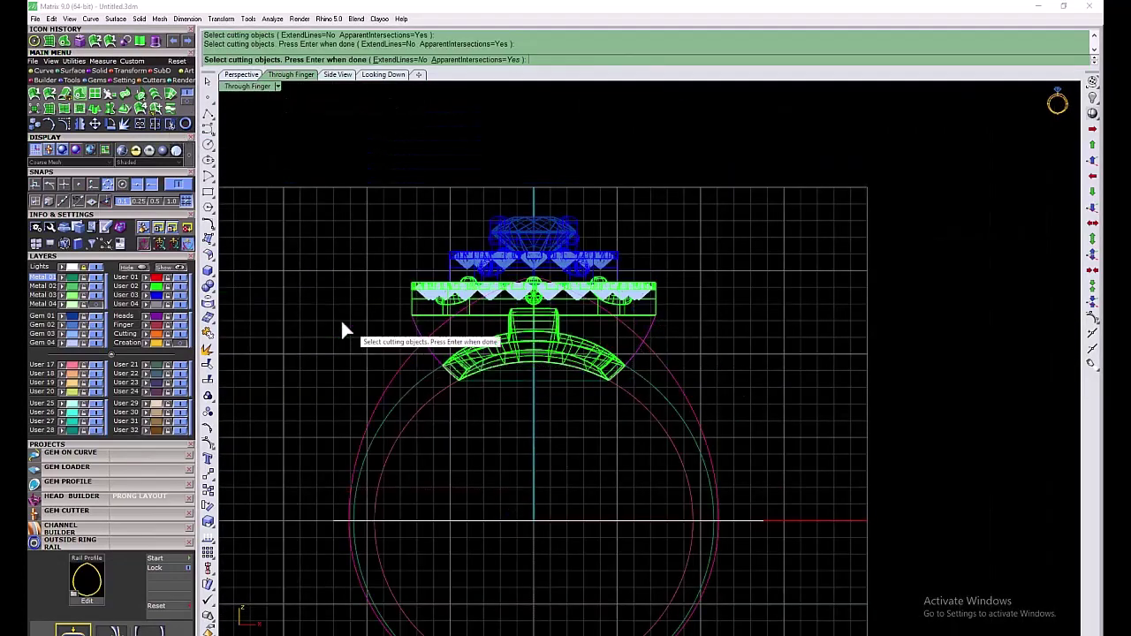
{"action": "key", "text": "Return"}
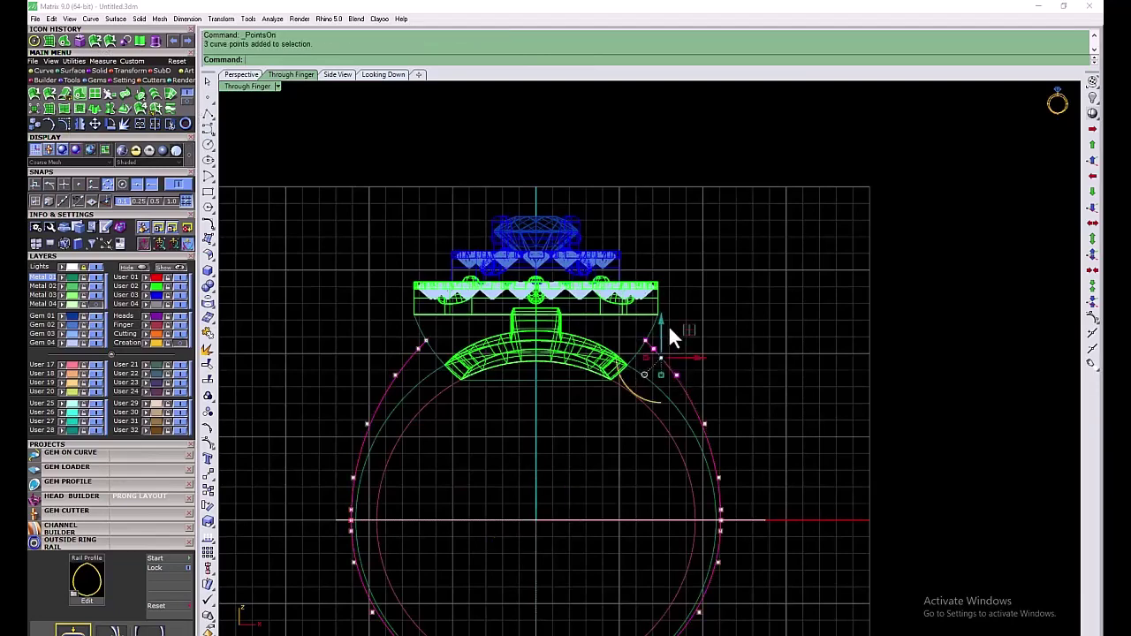
Delete the surplus control point near the outer rail's right end and raise the end point to the edge of the outer halo
{"action": "left_click_drag", "start_coordinate": [669, 329], "coordinate": [673, 390]}
{"action": "scroll", "coordinate": [677, 318], "scroll_direction": "up", "scroll_amount": 3}
{"action": "key", "text": "Delete"}
{"action": "left_click", "coordinate": [688, 351]}
{"action": "left_click", "coordinate": [716, 360]}
{"action": "scroll", "coordinate": [715, 361], "scroll_direction": "down", "scroll_amount": 6}
{"action": "scroll", "coordinate": [651, 239], "scroll_direction": "up", "scroll_amount": 5}
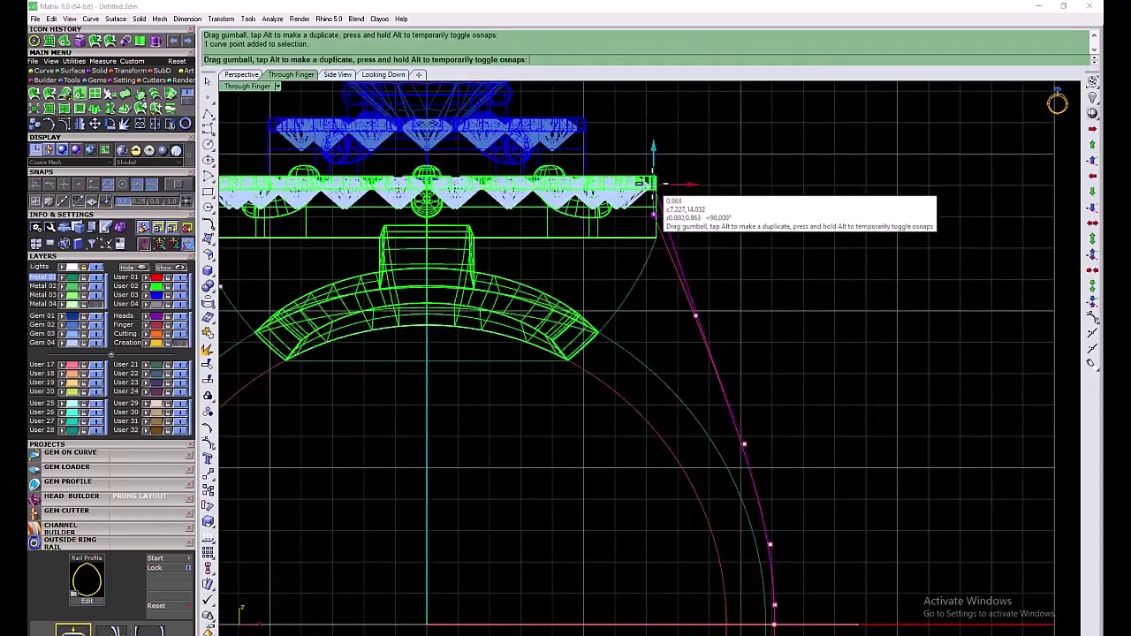
{"action": "scroll", "coordinate": [679, 389], "scroll_direction": "down", "scroll_amount": 6}
{"action": "scroll", "coordinate": [693, 319], "scroll_direction": "up", "scroll_amount": 4}
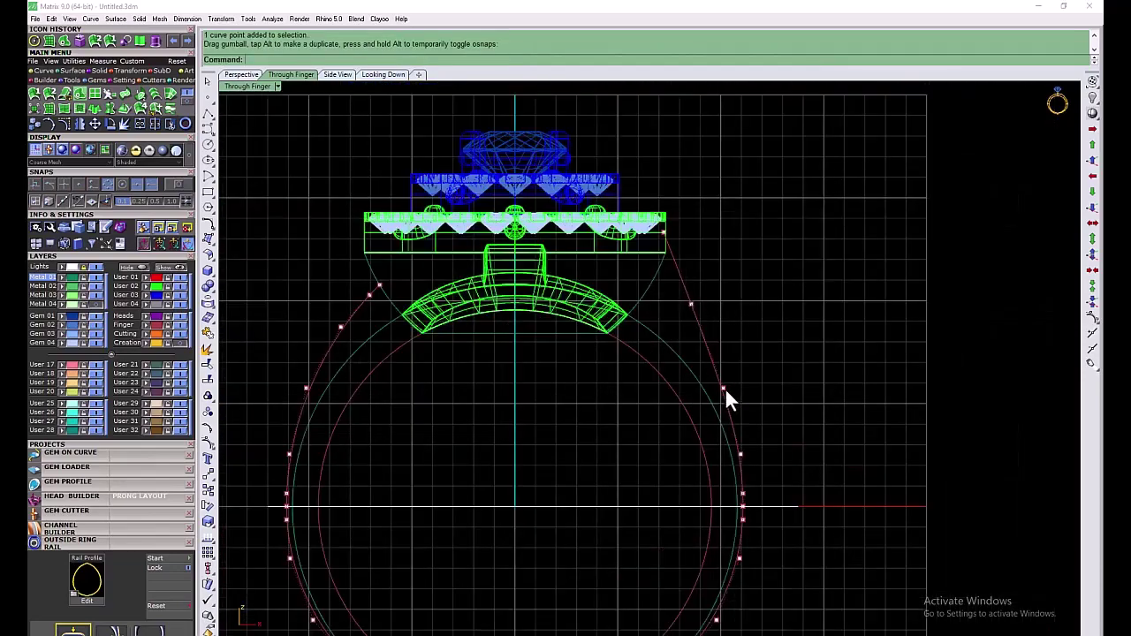
Adjust the control points along the outer rail's right shoulder to smooth its run up to the halo
{"action": "scroll", "coordinate": [735, 419], "scroll_direction": "down", "scroll_amount": 4}
{"action": "left_click", "coordinate": [709, 350]}
{"action": "scroll", "coordinate": [709, 350], "scroll_direction": "up", "scroll_amount": 4}
{"action": "left_click_drag", "start_coordinate": [704, 366], "coordinate": [703, 364]}
{"action": "scroll", "coordinate": [683, 343], "scroll_direction": "down", "scroll_amount": 3}
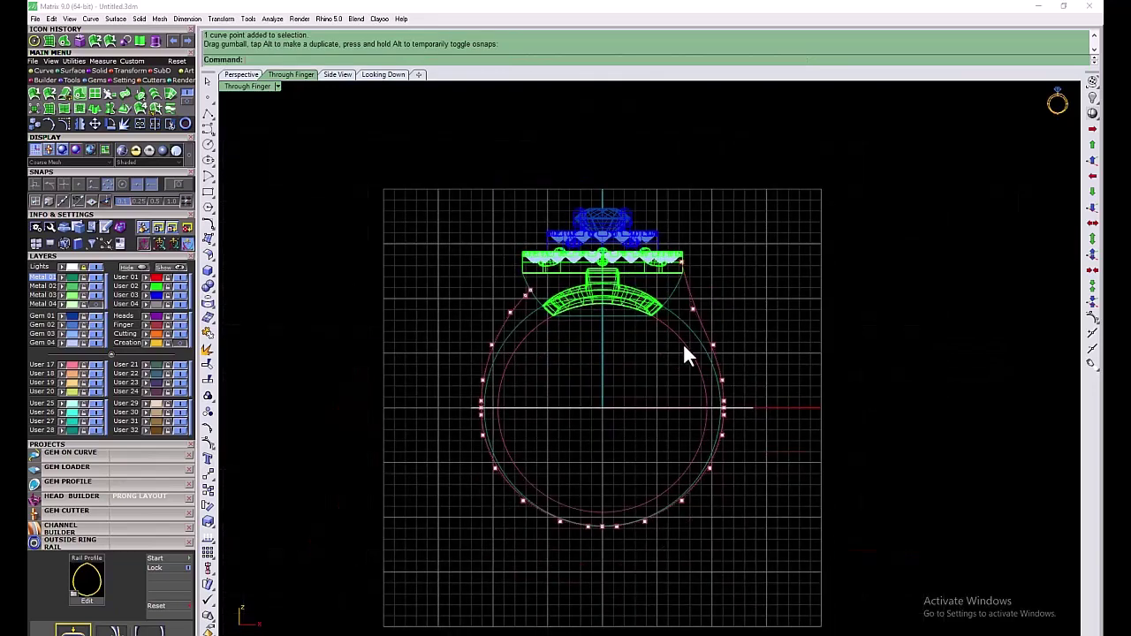
{"action": "scroll", "coordinate": [730, 348], "scroll_direction": "up", "scroll_amount": 2}
Draw a vertical line through the origin, extending to both sides across the ring rails in the front view
{"action": "left_click", "coordinate": [34, 93]}
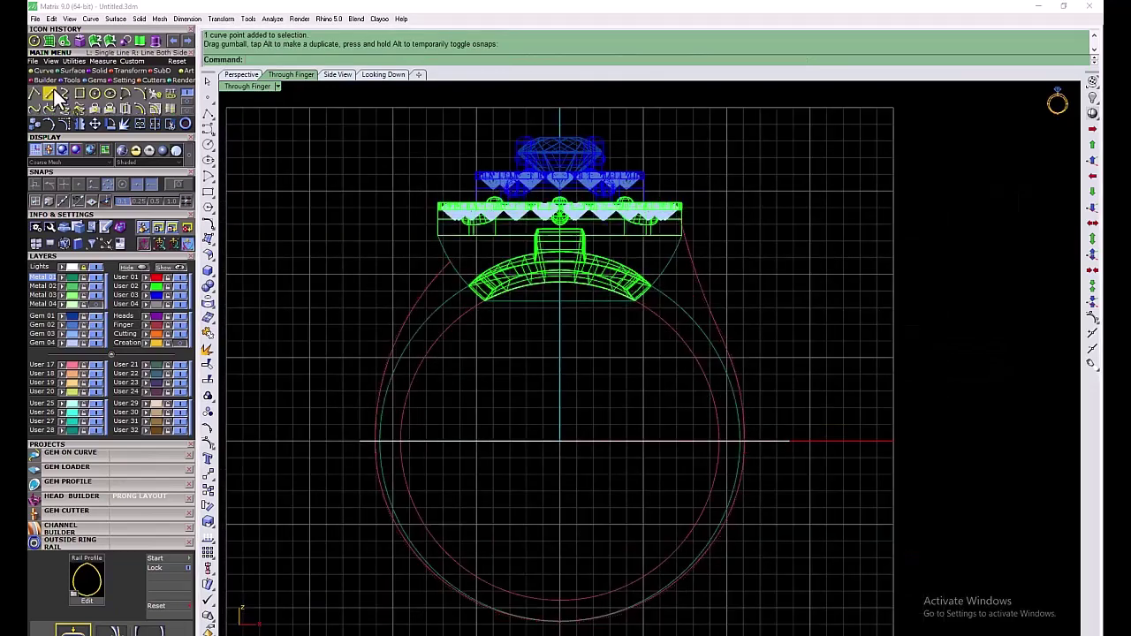
{"action": "type", "text": "0"}
{"action": "key", "text": "Return"}
{"action": "left_click", "coordinate": [265, 59]}
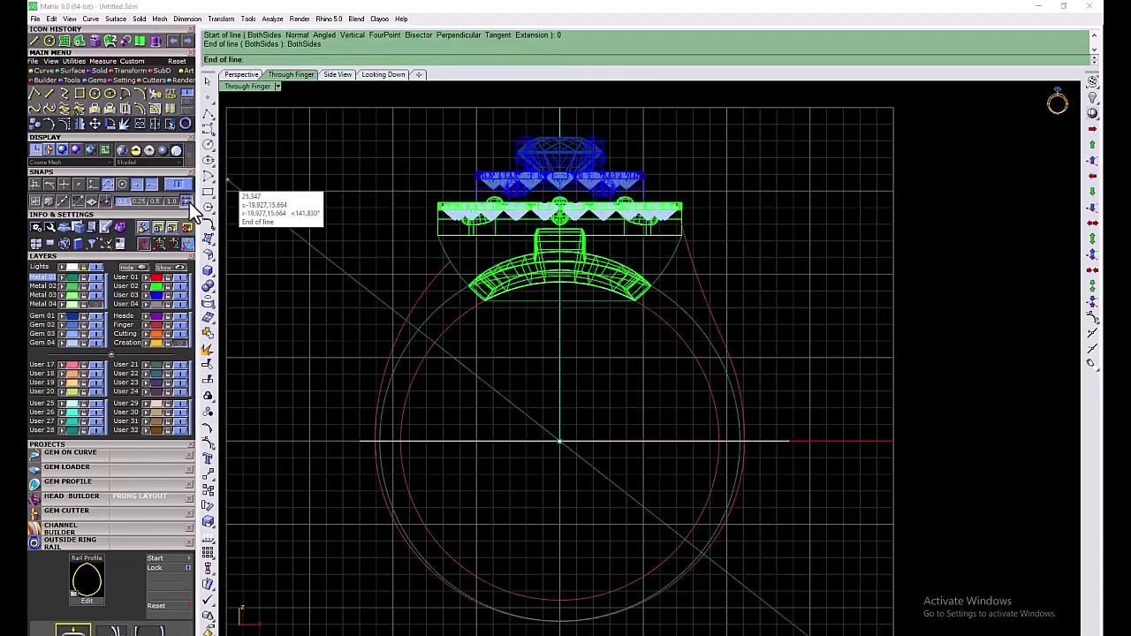
{"action": "left_click", "coordinate": [568, 410]}
{"action": "scroll", "coordinate": [550, 573], "scroll_direction": "down", "scroll_amount": 3}
{"action": "scroll", "coordinate": [387, 445], "scroll_direction": "up", "scroll_amount": 3}
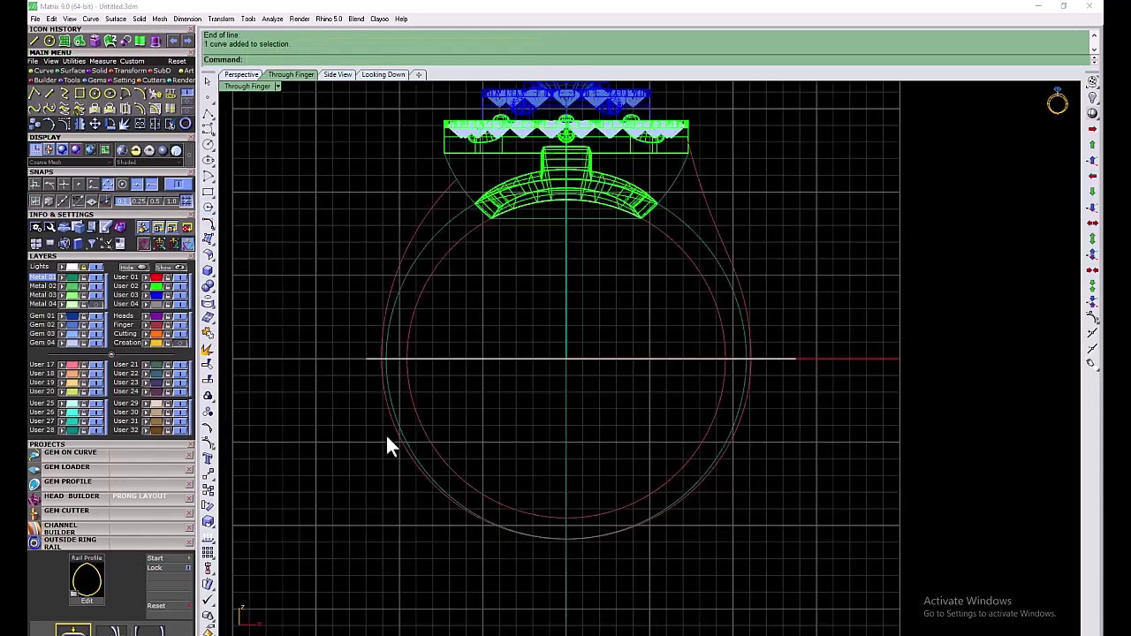
Trim off the left half of the outer rail at the vertical line and delete the line
{"action": "left_click", "coordinate": [566, 442]}
{"action": "right_click", "coordinate": [588, 439]}
{"action": "left_click", "coordinate": [467, 509]}
{"action": "right_click", "coordinate": [512, 421]}
{"action": "left_click", "coordinate": [566, 422]}
{"action": "key", "text": "Delete"}
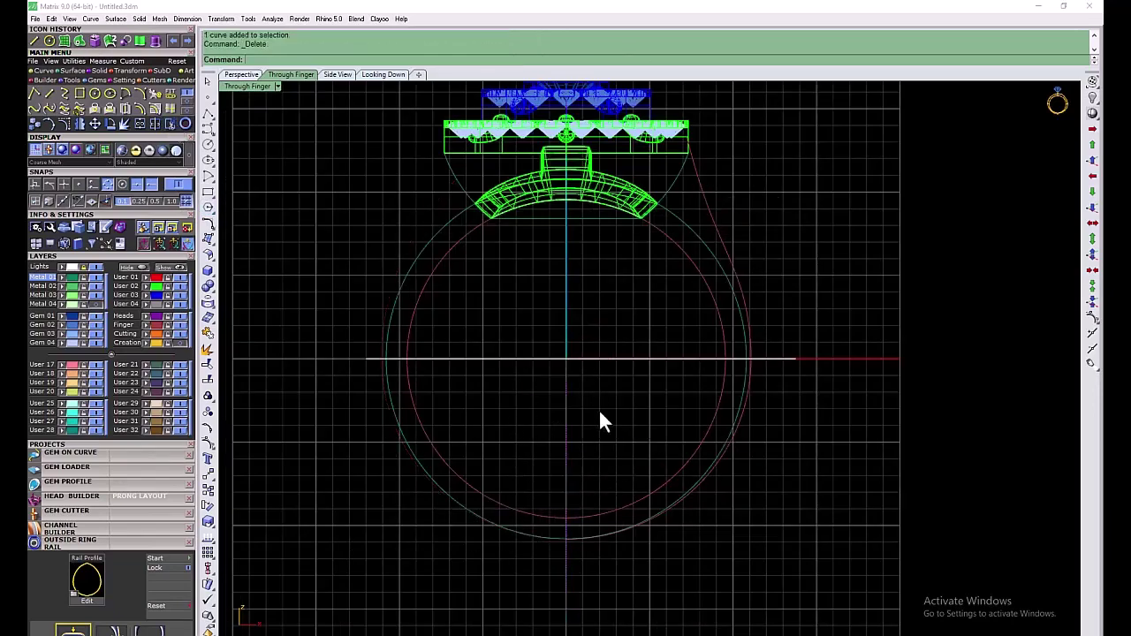
Mirror the half rail about the vertical axis, joining both halves into one rebuilt outer curve
{"action": "left_click", "coordinate": [654, 528]}
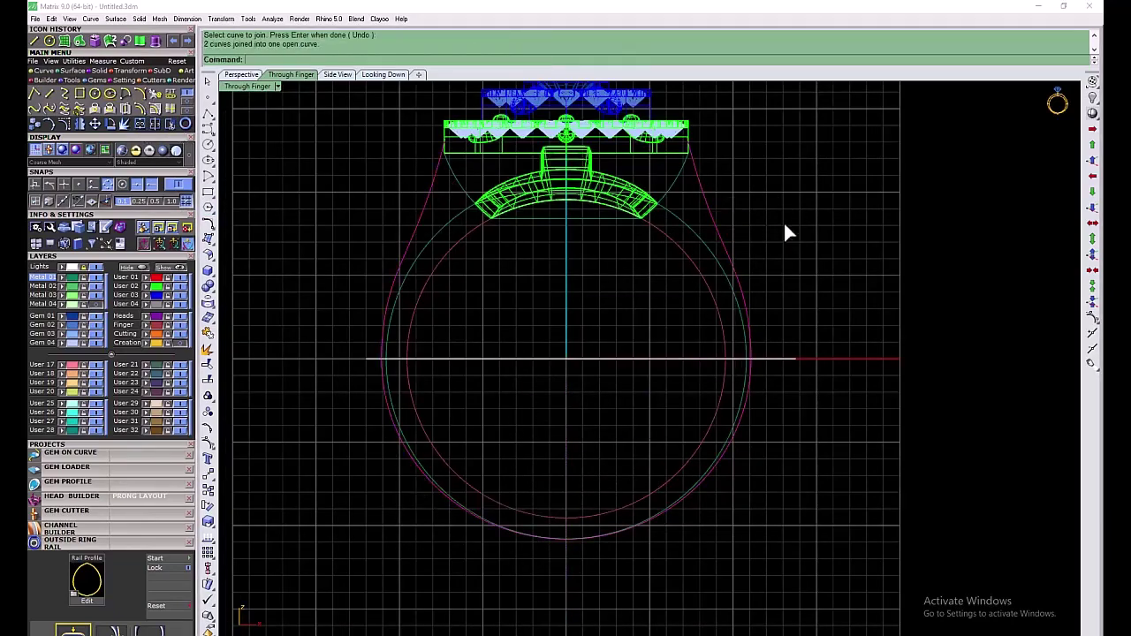
{"action": "right_click", "coordinate": [786, 232]}
{"action": "left_click", "coordinate": [209, 155]}
{"action": "left_click", "coordinate": [615, 381]}
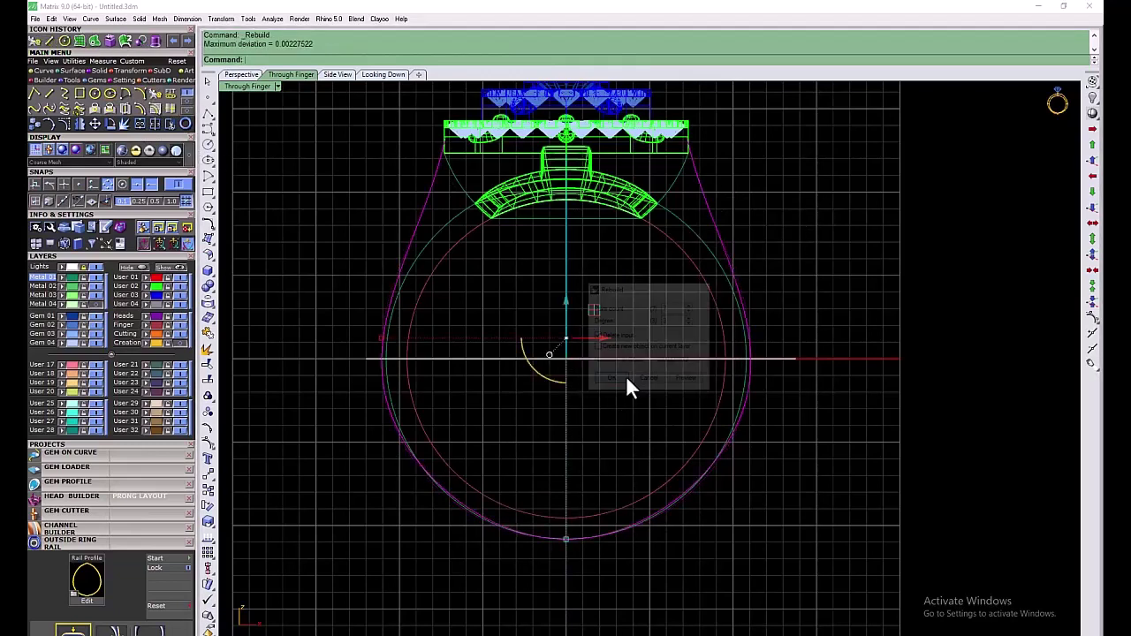
Hide the User 02 layer and close the top of the outer rail with a line between its open ends
{"action": "left_click", "coordinate": [714, 232]}
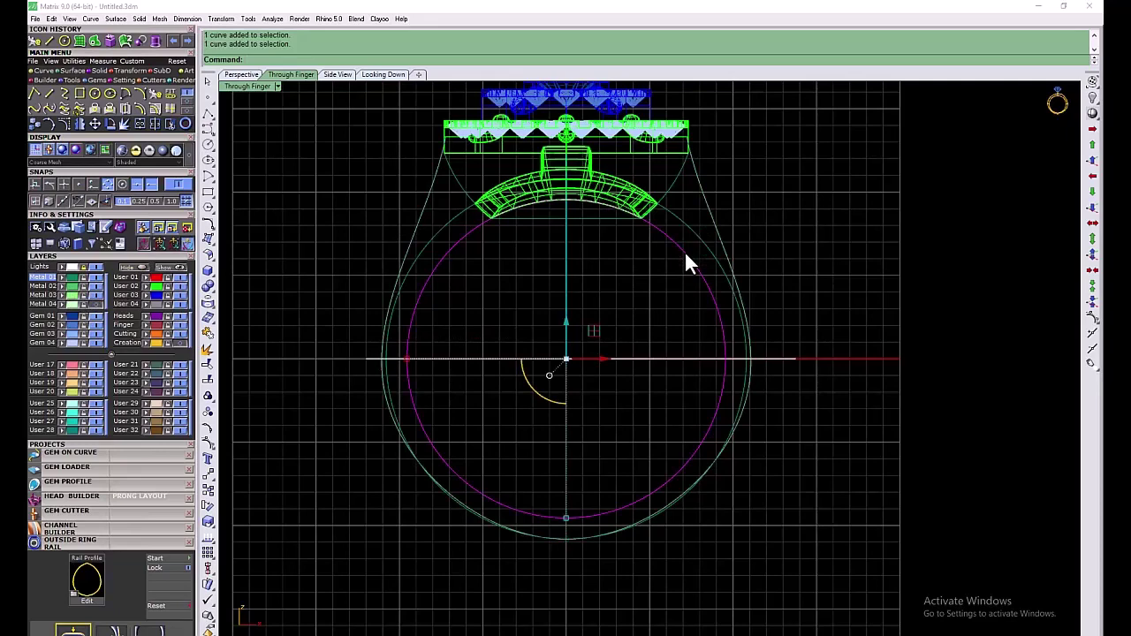
{"action": "key", "text": "Escape"}
{"action": "left_click", "coordinate": [628, 217]}
{"action": "key", "text": "Escape"}
{"action": "scroll", "coordinate": [670, 236], "scroll_direction": "down", "scroll_amount": 2}
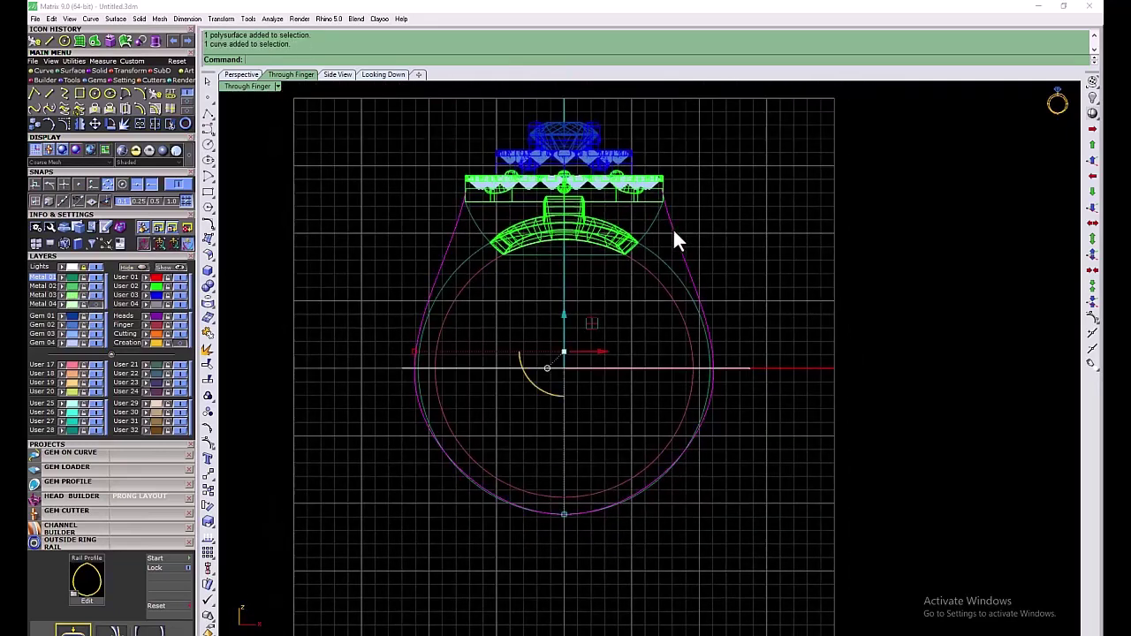
{"action": "key", "text": "Escape"}
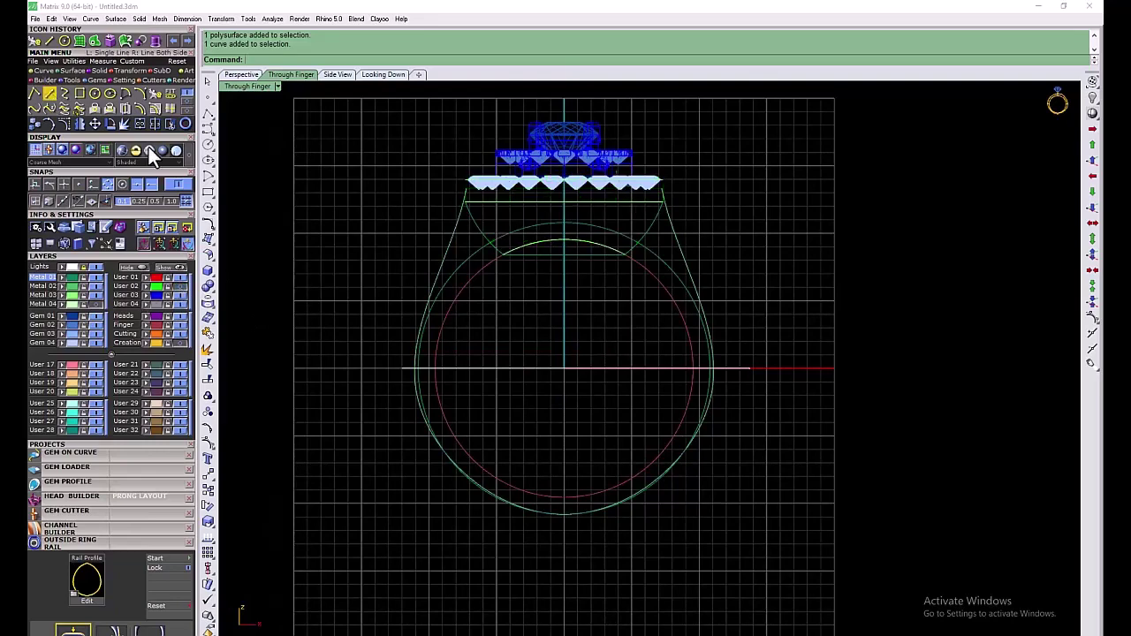
{"action": "key", "text": "Escape"}
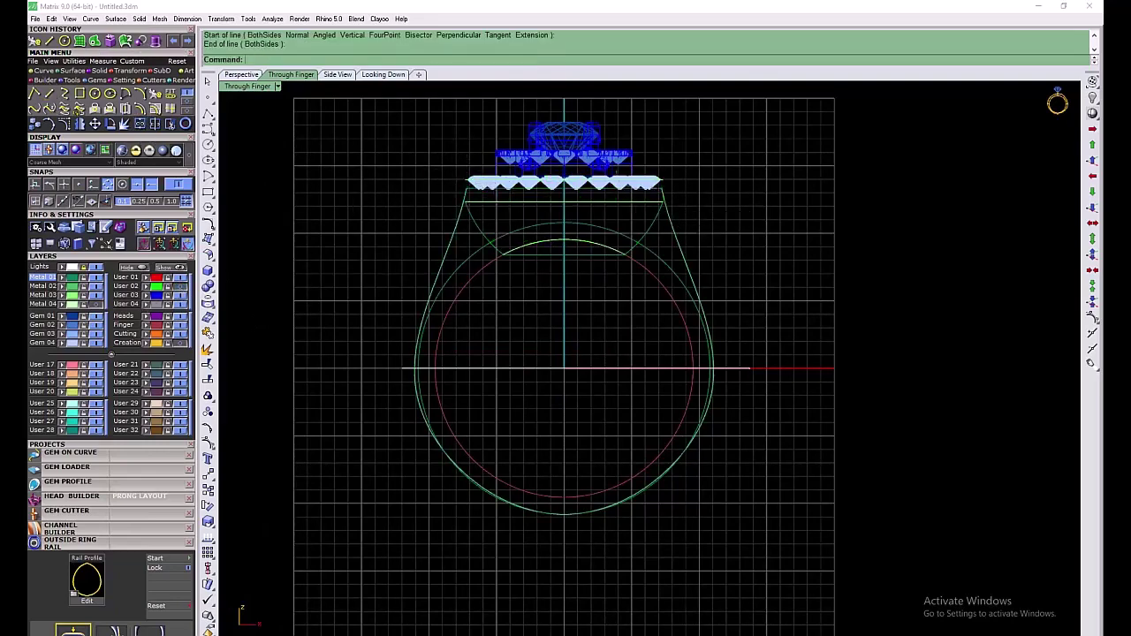
Extrude the closed outer rail profile 4 mm to both sides as a solid
{"action": "left_click", "coordinate": [158, 41]}
{"action": "double_click", "coordinate": [251, 87]}
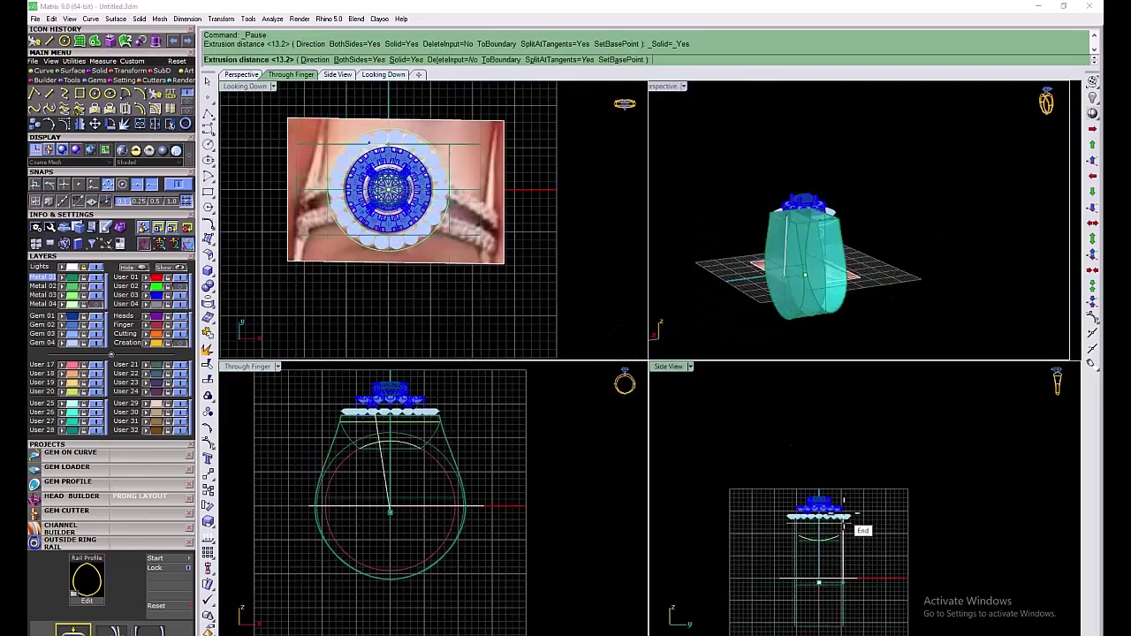
{"action": "type", "text": "4"}
{"action": "key", "text": "Return"}
Draw a vertical line in the side view, extending to both sides of the origin through the shank and head
{"action": "double_click", "coordinate": [669, 366]}
{"action": "scroll", "coordinate": [594, 530], "scroll_direction": "down", "scroll_amount": 6}
{"action": "right_click_drag", "start_coordinate": [594, 535], "coordinate": [636, 448]}
{"action": "scroll", "coordinate": [637, 449], "scroll_direction": "up", "scroll_amount": 8}
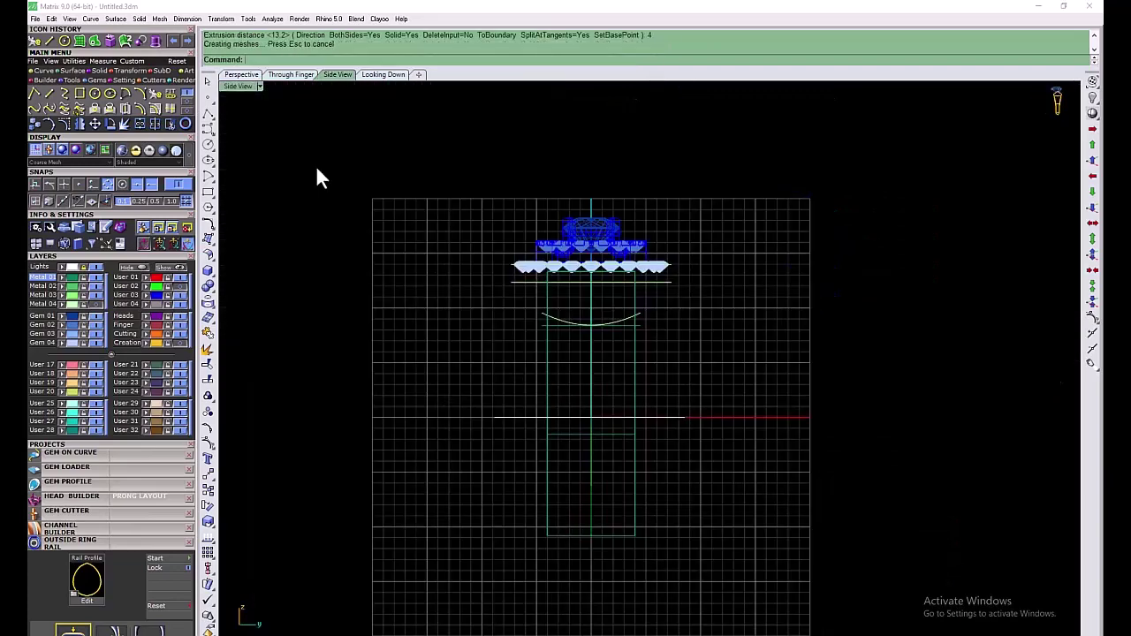
{"action": "left_click", "coordinate": [65, 97]}
{"action": "type", "text": "0"}
{"action": "key", "text": "Return"}
{"action": "left_click", "coordinate": [272, 60]}
{"action": "scroll", "coordinate": [617, 241], "scroll_direction": "up", "scroll_amount": 4}
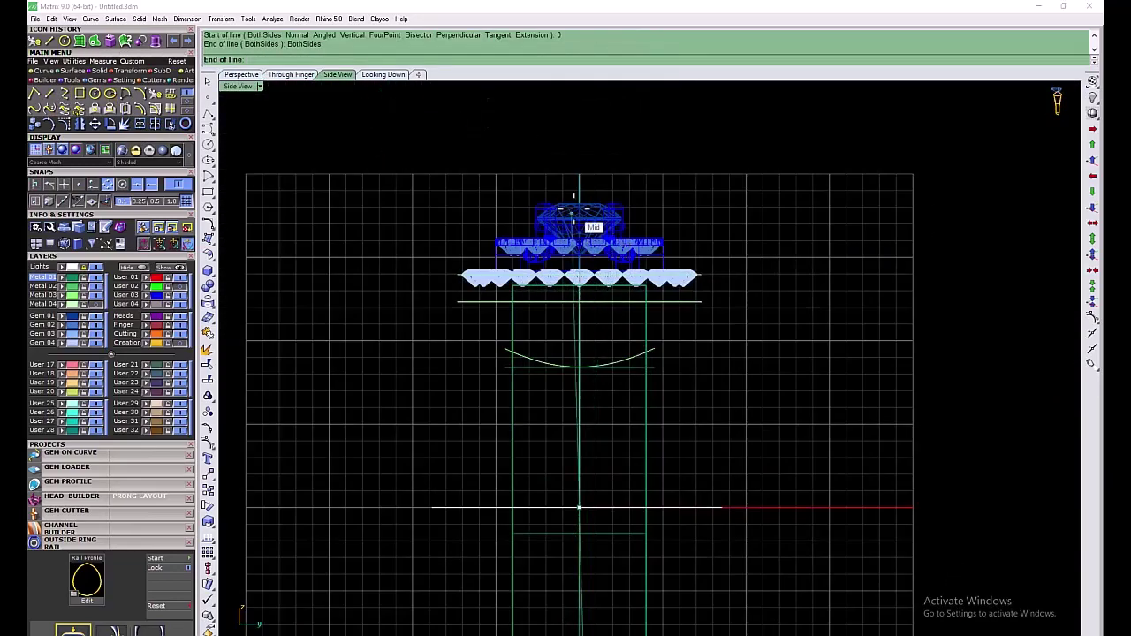
{"action": "left_click", "coordinate": [581, 425]}
{"action": "left_click", "coordinate": [612, 465]}
Resize the vertical line so its ends reach beyond the bottom of the shank and the top of the head
{"action": "scroll", "coordinate": [604, 380], "scroll_direction": "down", "scroll_amount": 8}
{"action": "left_click_drag", "start_coordinate": [593, 494], "coordinate": [593, 616]}
{"action": "right_click_drag", "start_coordinate": [586, 527], "coordinate": [586, 469]}
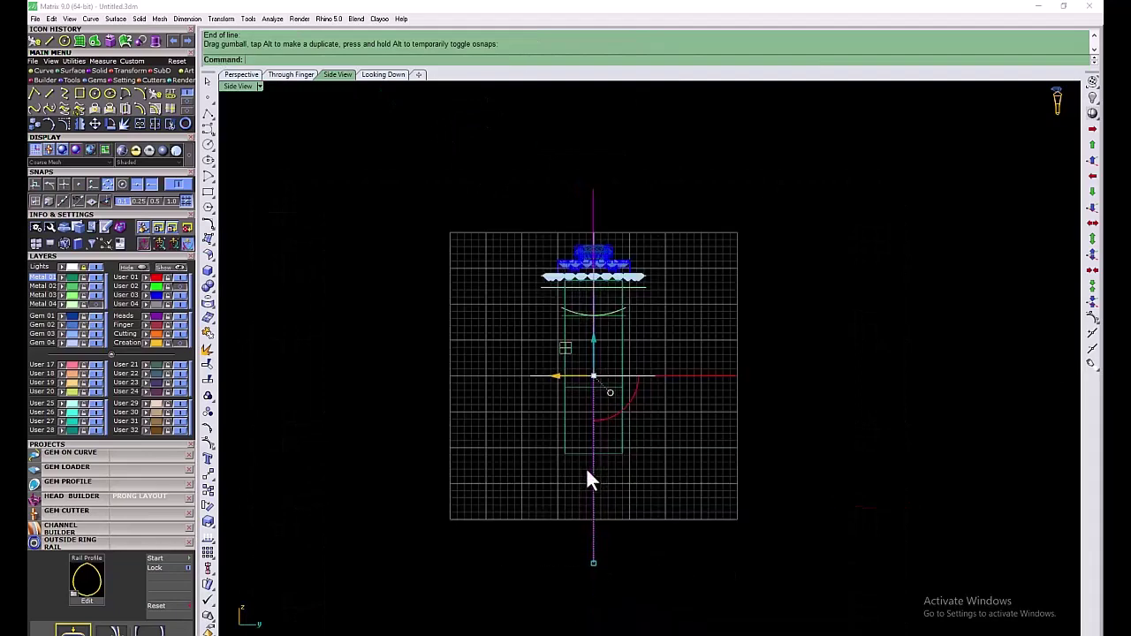
{"action": "left_click_drag", "start_coordinate": [594, 560], "coordinate": [594, 532]}
Try to tilt the vertical line towards the shank's side by rotating it about its lower and upper ends
{"action": "left_click", "coordinate": [94, 41]}
{"action": "left_click", "coordinate": [593, 532]}
{"action": "scroll", "coordinate": [597, 172], "scroll_direction": "up", "scroll_amount": 6}
{"action": "left_click", "coordinate": [591, 230]}
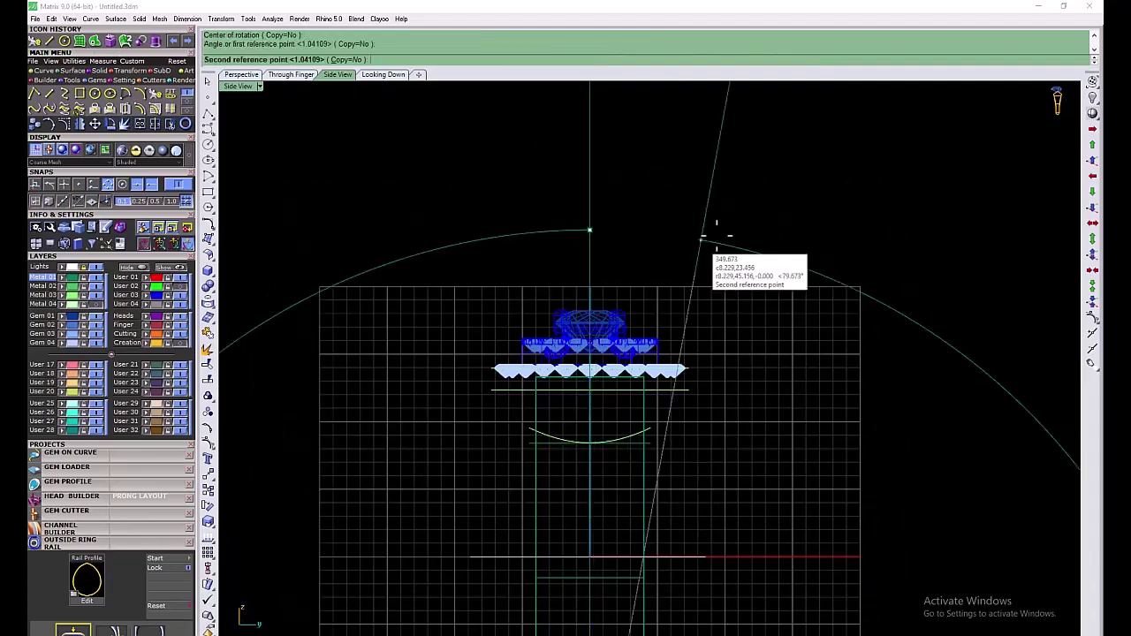
{"action": "left_click", "coordinate": [657, 269]}
{"action": "scroll", "coordinate": [623, 140], "scroll_direction": "down", "scroll_amount": 6}
{"action": "right_click", "coordinate": [638, 196]}
{"action": "left_click", "coordinate": [639, 205]}
{"action": "scroll", "coordinate": [607, 519], "scroll_direction": "up", "scroll_amount": 4}
{"action": "left_click", "coordinate": [601, 511]}
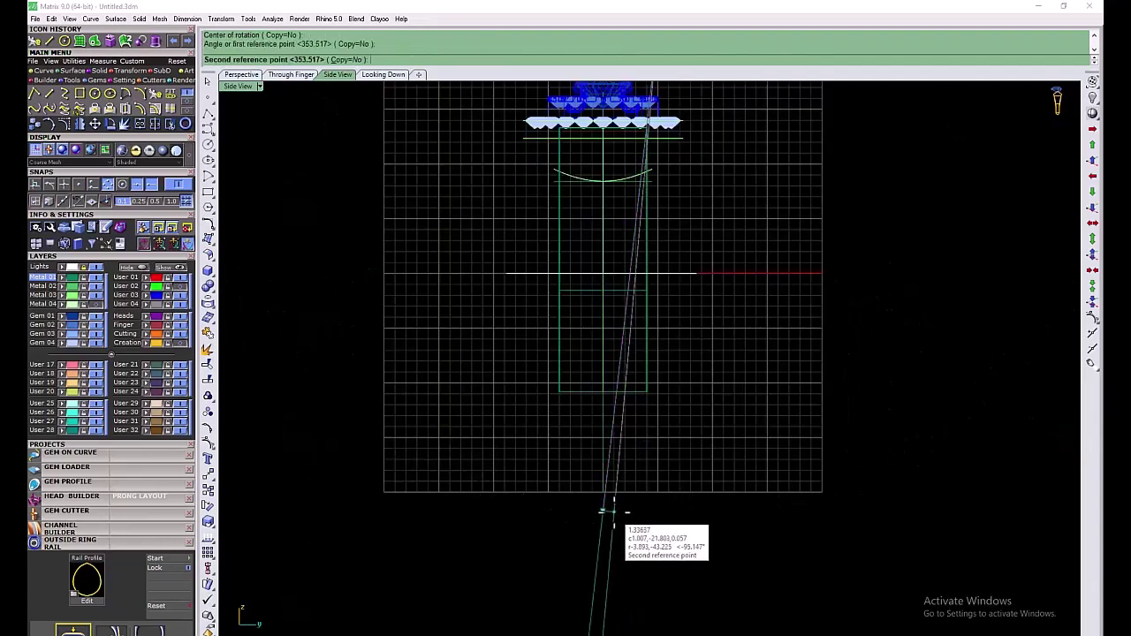
{"action": "left_click", "coordinate": [614, 512]}
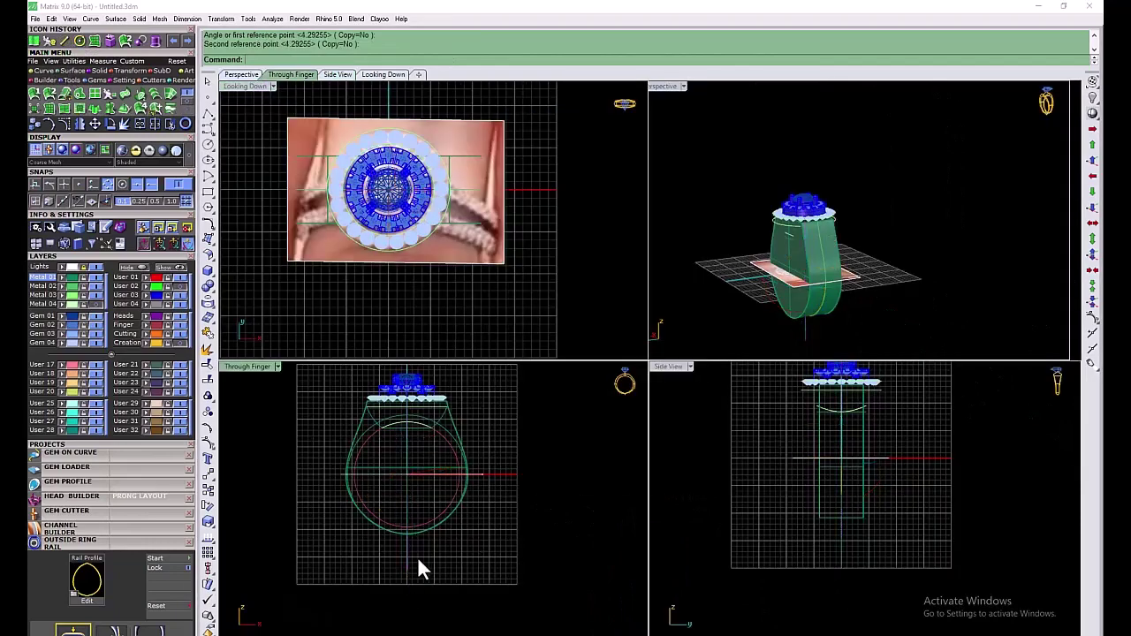
Extrude the vertical line to both sides into a flat cutting surface wider than the ring
{"action": "left_click", "coordinate": [418, 556]}
{"action": "right_click_drag", "start_coordinate": [777, 390], "coordinate": [798, 441]}
{"action": "left_click", "coordinate": [34, 41]}
{"action": "left_click", "coordinate": [575, 480]}
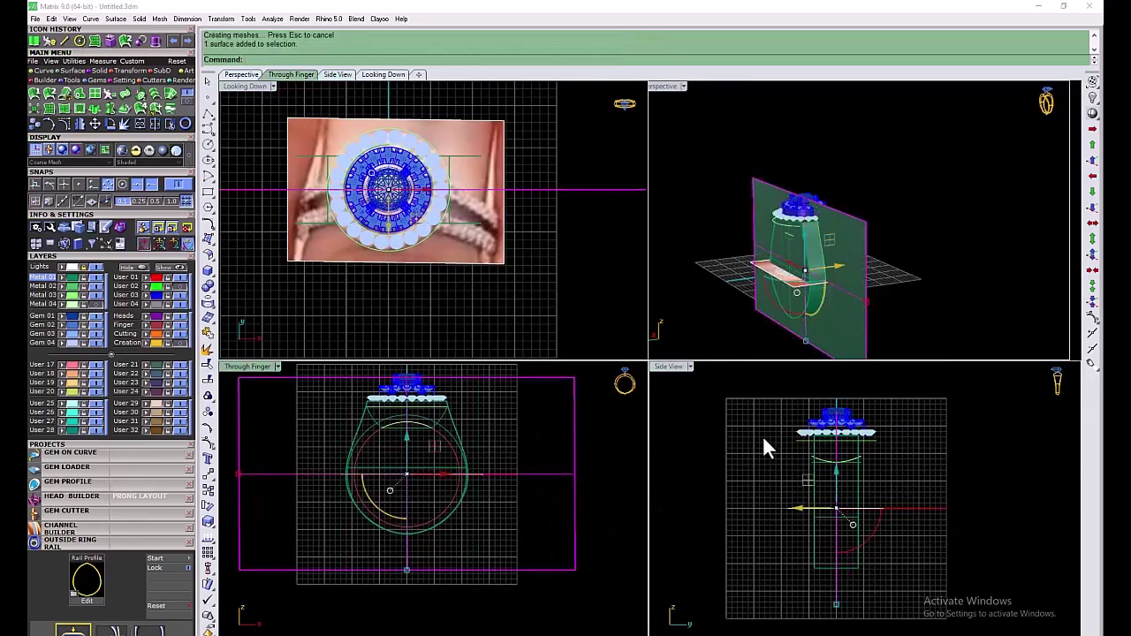
Rotate the cutting surface in the side view to follow the shank's taper, and mirror it to the opposite side
{"action": "double_click", "coordinate": [668, 366]}
{"action": "left_click", "coordinate": [593, 562]}
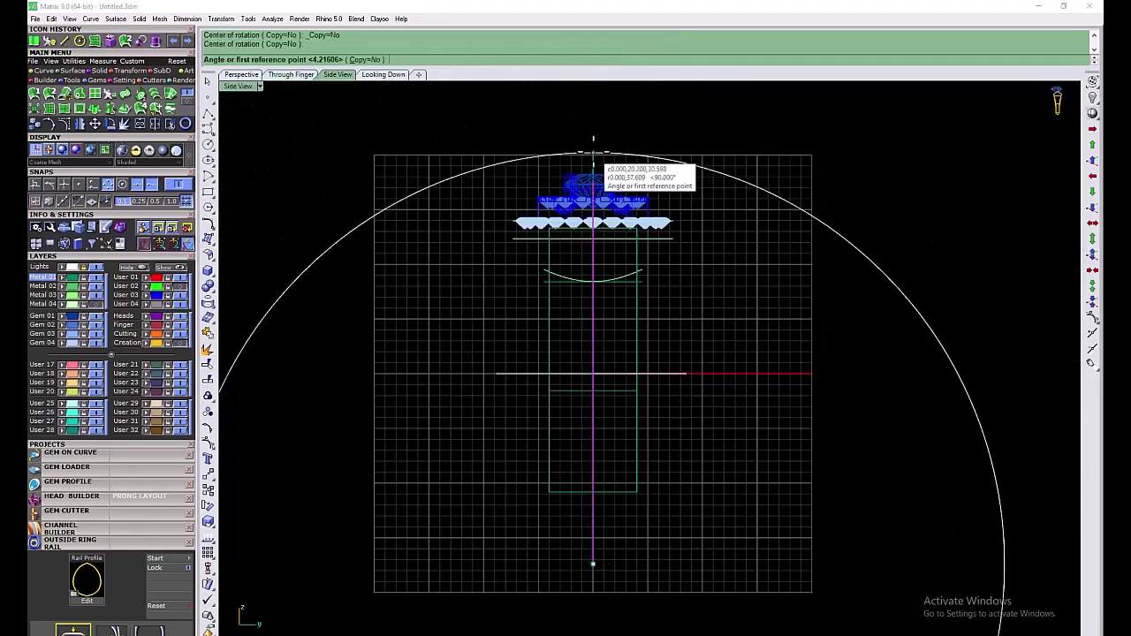
{"action": "left_click", "coordinate": [593, 154]}
{"action": "left_click", "coordinate": [645, 162]}
{"action": "right_click", "coordinate": [662, 274]}
{"action": "left_click", "coordinate": [641, 184]}
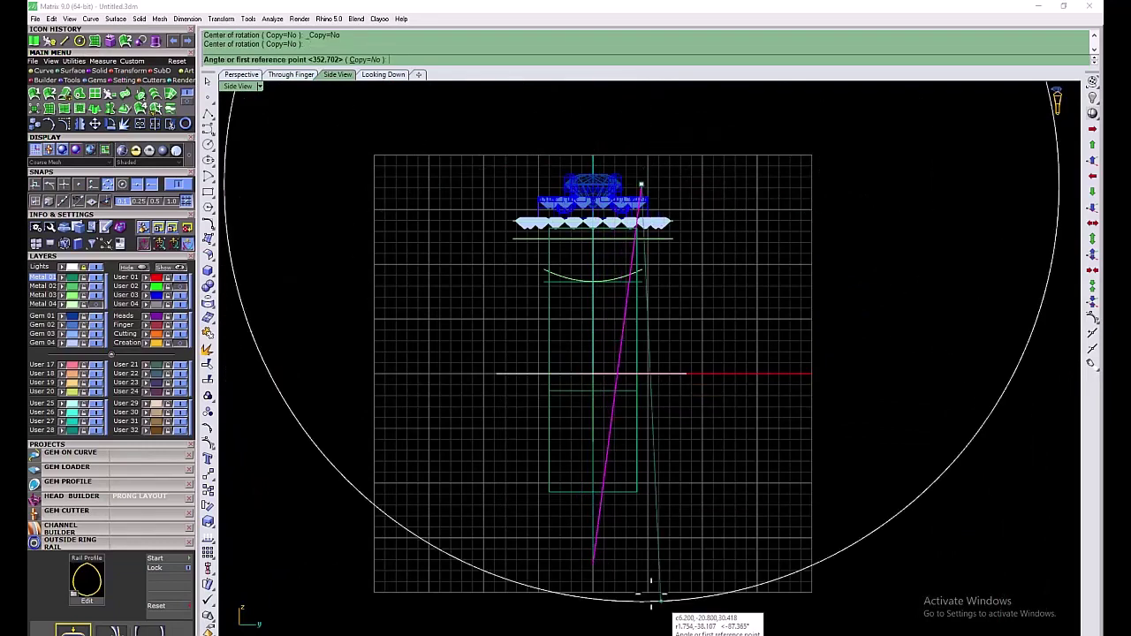
{"action": "left_click", "coordinate": [593, 563]}
{"action": "left_click", "coordinate": [607, 565]}
{"action": "left_click_drag", "start_coordinate": [636, 535], "coordinate": [570, 576]}
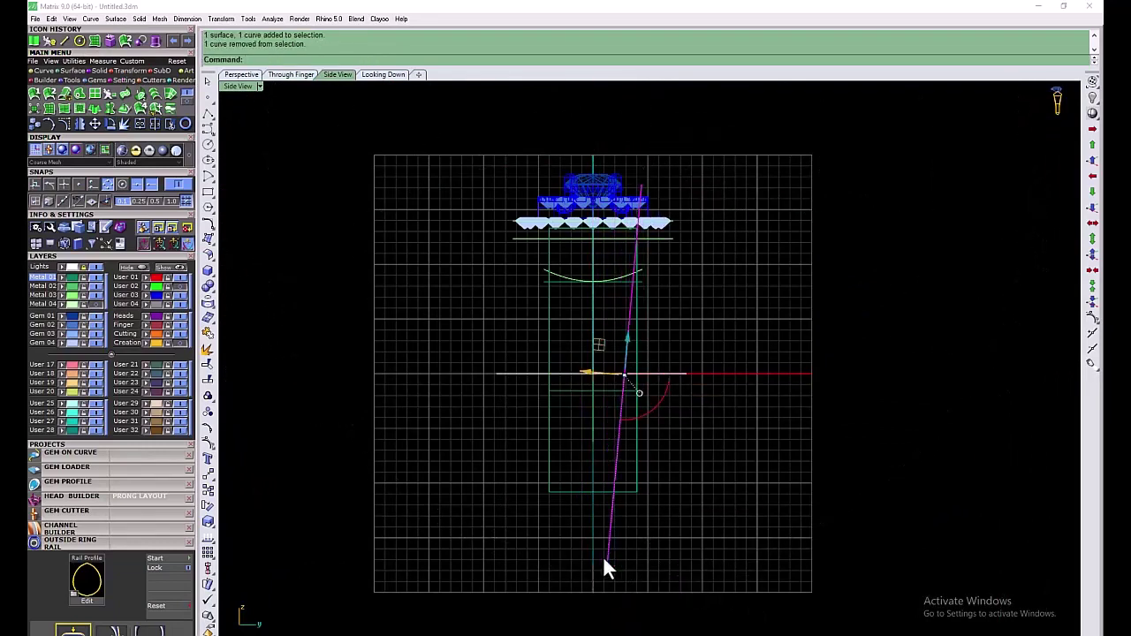
{"action": "key", "text": "F5"}
Split the shank solid with the two tilted surfaces and delete the pieces outside them so it narrows towards the base
{"action": "left_click", "coordinate": [213, 289]}
{"action": "left_click", "coordinate": [269, 299]}
{"action": "left_click", "coordinate": [636, 488]}
{"action": "right_click", "coordinate": [664, 524]}
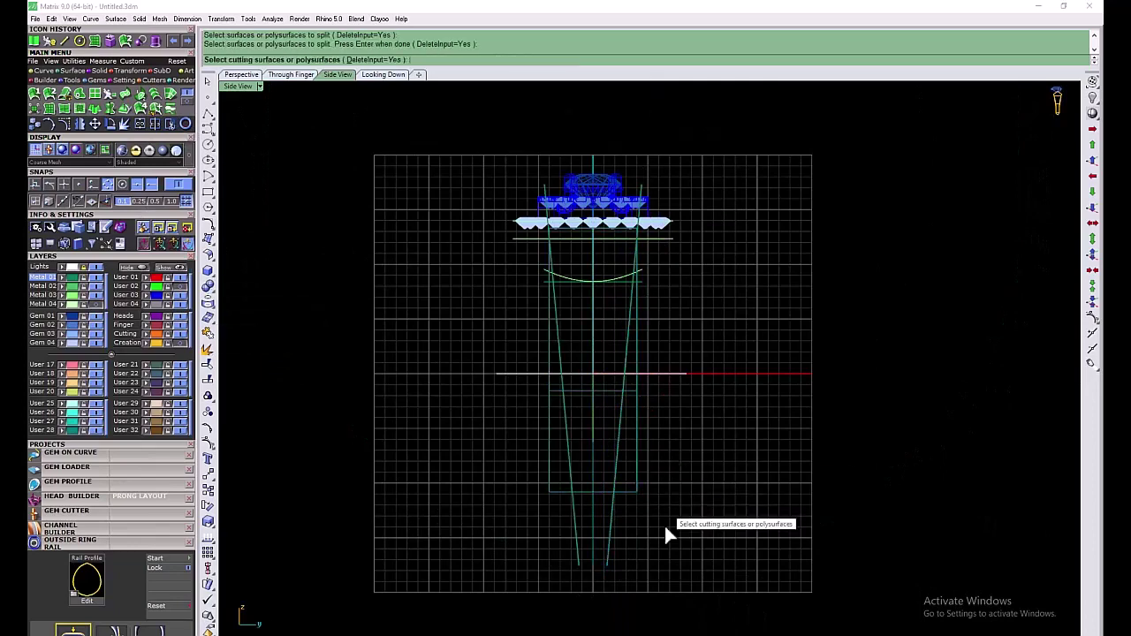
{"action": "left_click_drag", "start_coordinate": [664, 523], "coordinate": [559, 539]}
{"action": "right_click", "coordinate": [560, 539]}
{"action": "left_click", "coordinate": [630, 491]}
{"action": "key", "text": "Delete"}
{"action": "double_click", "coordinate": [239, 86]}
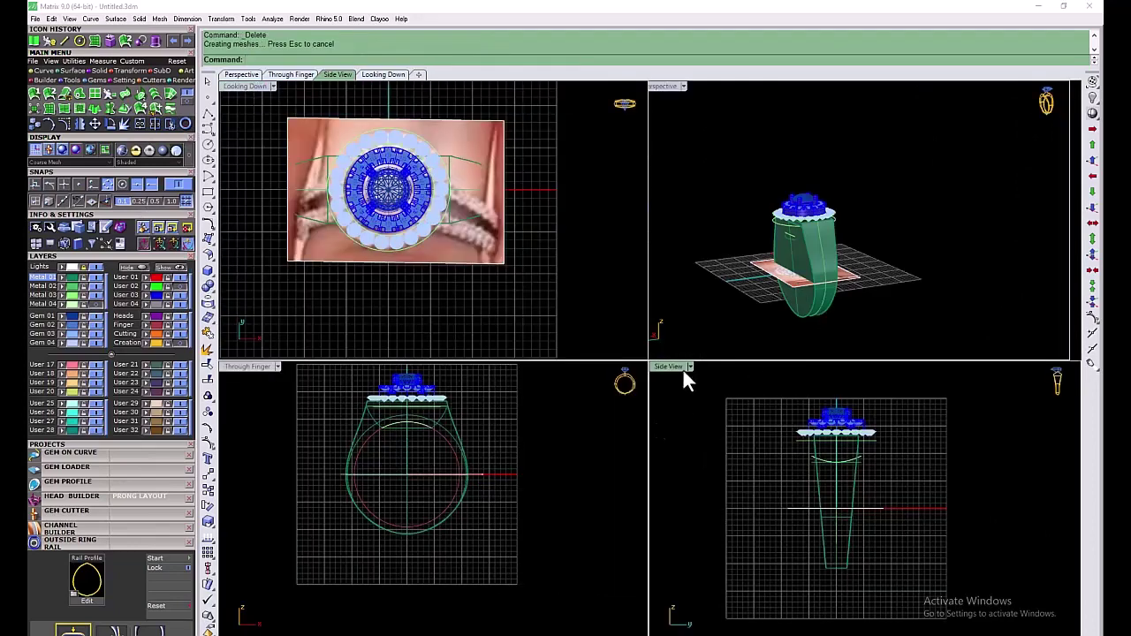
Draw a vertical line in the side view from the shank's bottom quadrant to above the centre stone
{"action": "double_click", "coordinate": [680, 368]}
{"action": "left_click", "coordinate": [44, 71]}
{"action": "left_click", "coordinate": [48, 93]}
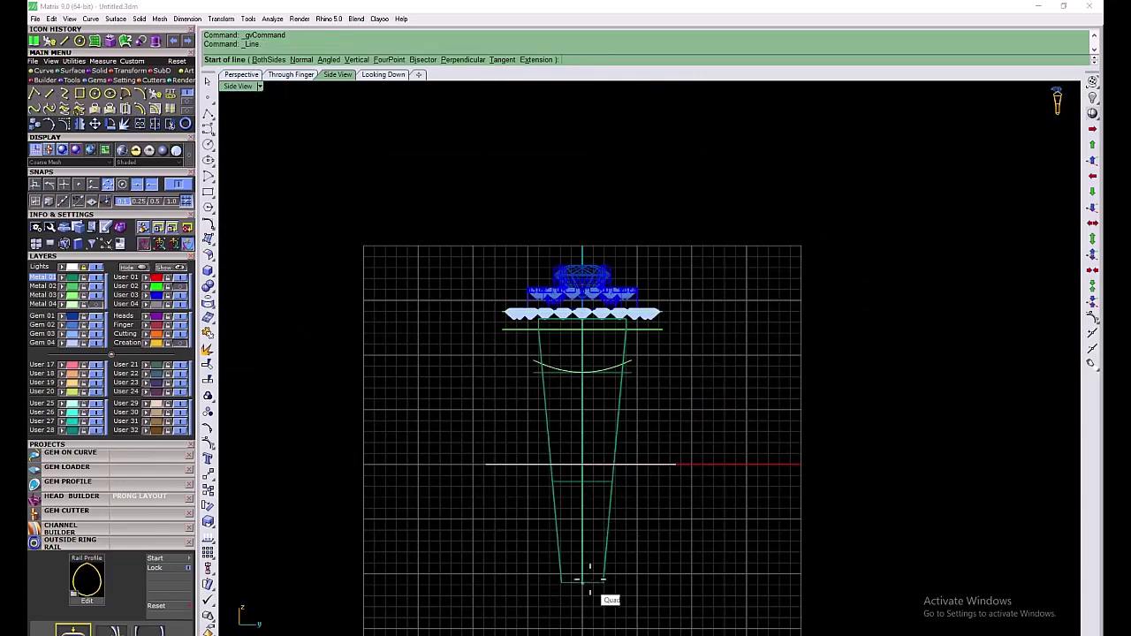
{"action": "left_click", "coordinate": [583, 581]}
{"action": "left_click", "coordinate": [581, 237]}
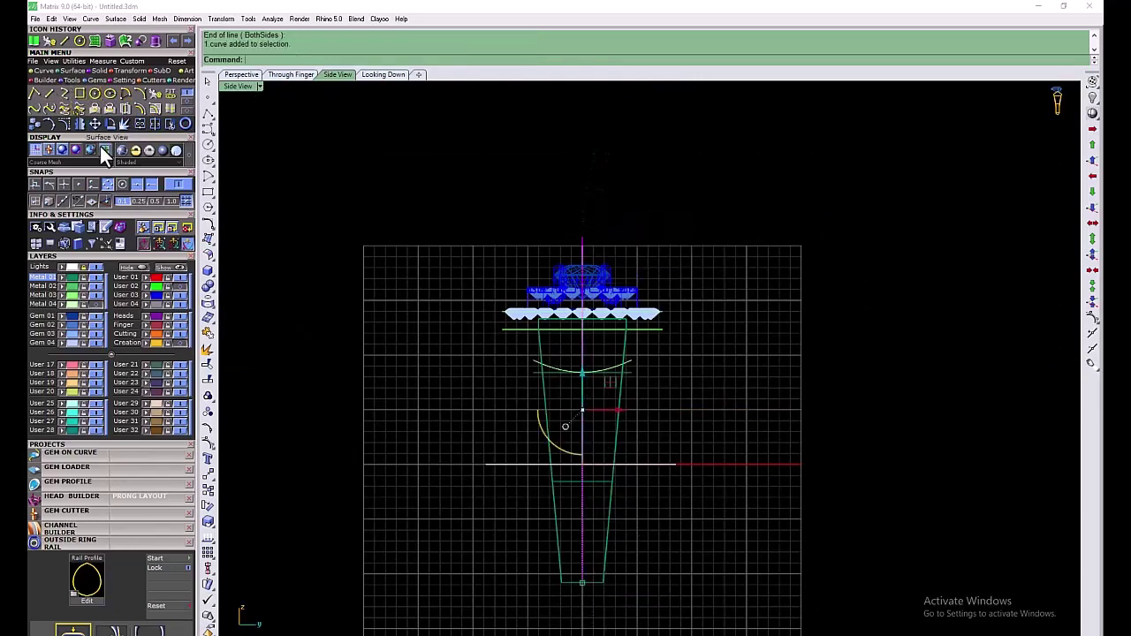
Rotate the new line about its lower end to a slight tilt and mirror it across the vertical axis
{"action": "left_click", "coordinate": [112, 126]}
{"action": "left_click", "coordinate": [582, 582]}
{"action": "scroll", "coordinate": [573, 189], "scroll_direction": "up", "scroll_amount": 4}
{"action": "left_click", "coordinate": [587, 261]}
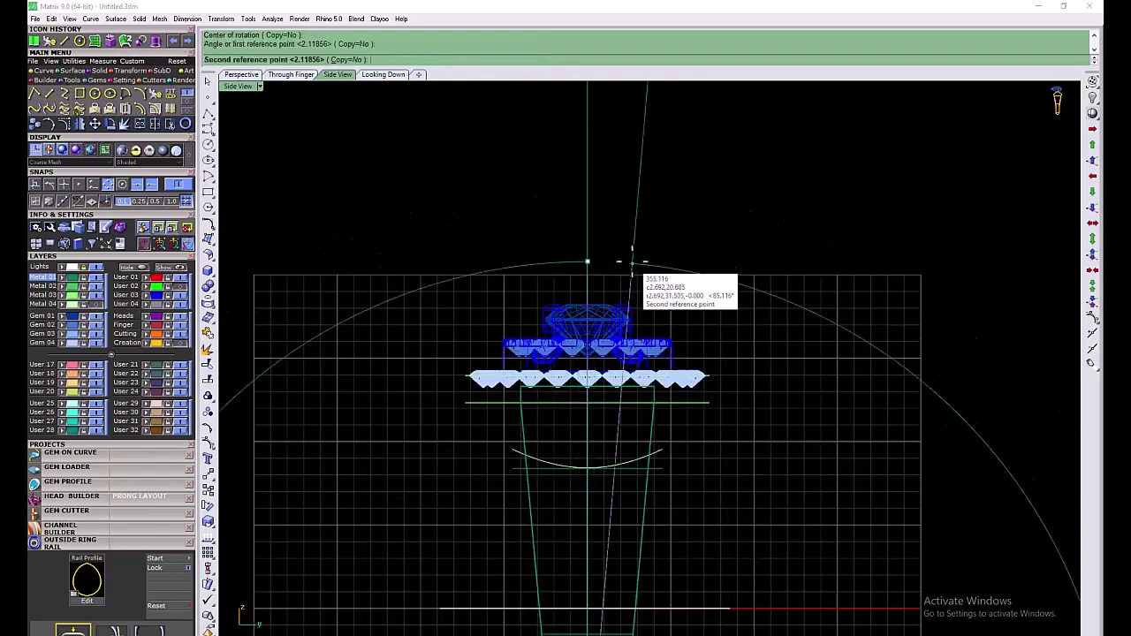
{"action": "left_click", "coordinate": [627, 262]}
{"action": "right_click_drag", "start_coordinate": [575, 542], "coordinate": [620, 409]}
{"action": "key", "text": "F5"}
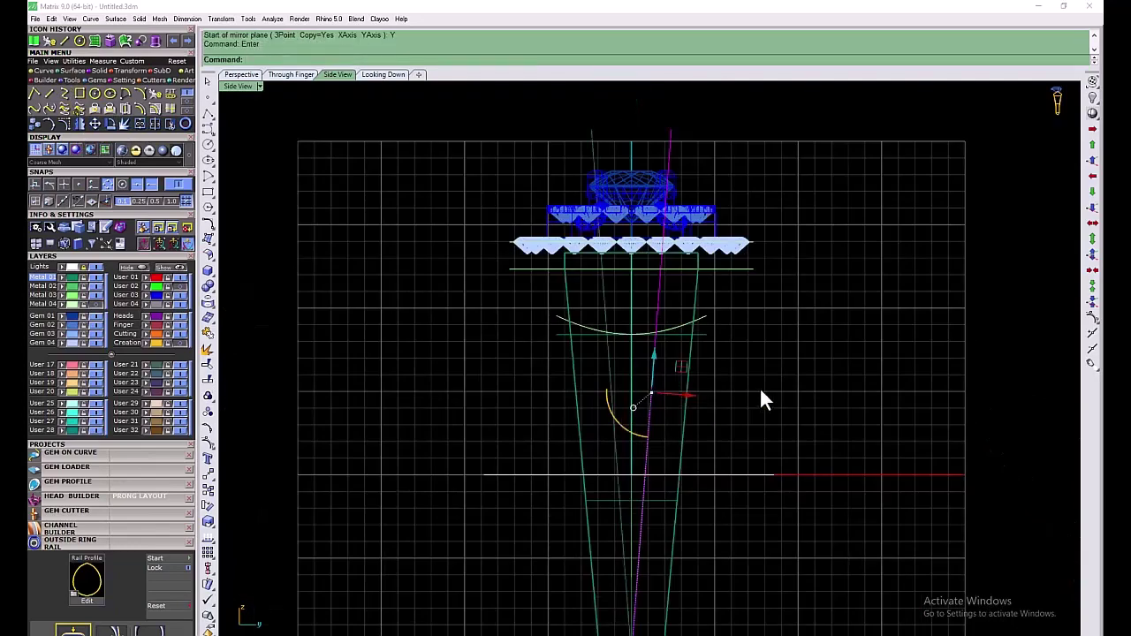
{"action": "left_click", "coordinate": [760, 389]}
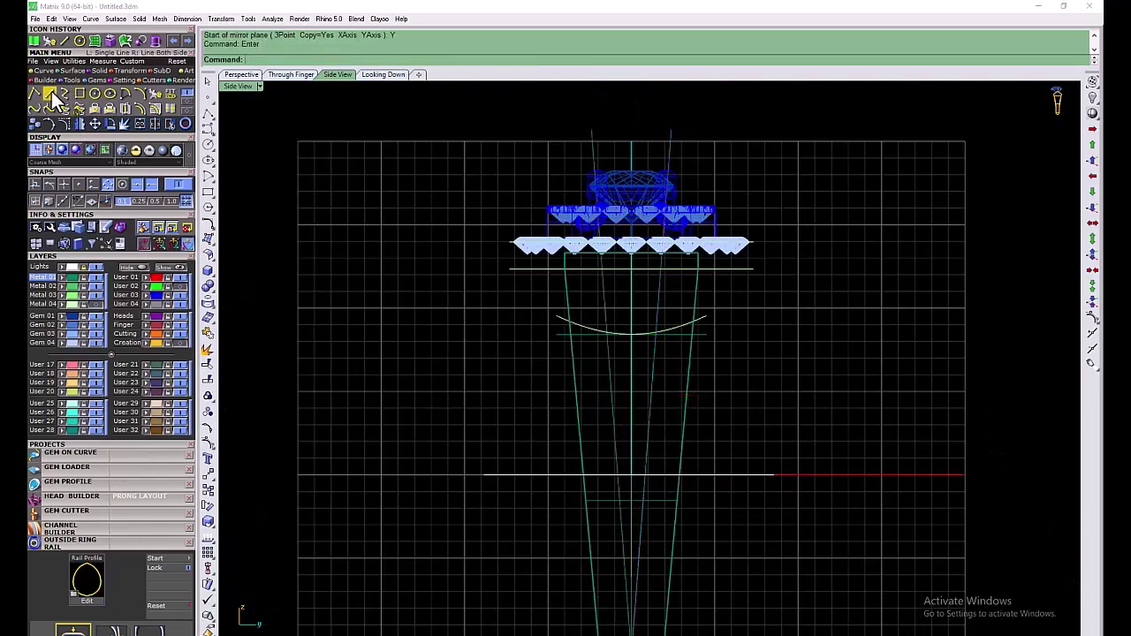
Draw a horizontal line to both sides of the origin and move it slightly above the horizontal axis
{"action": "right_click", "coordinate": [50, 94]}
{"action": "left_click", "coordinate": [631, 475]}
{"action": "left_click", "coordinate": [884, 475]}
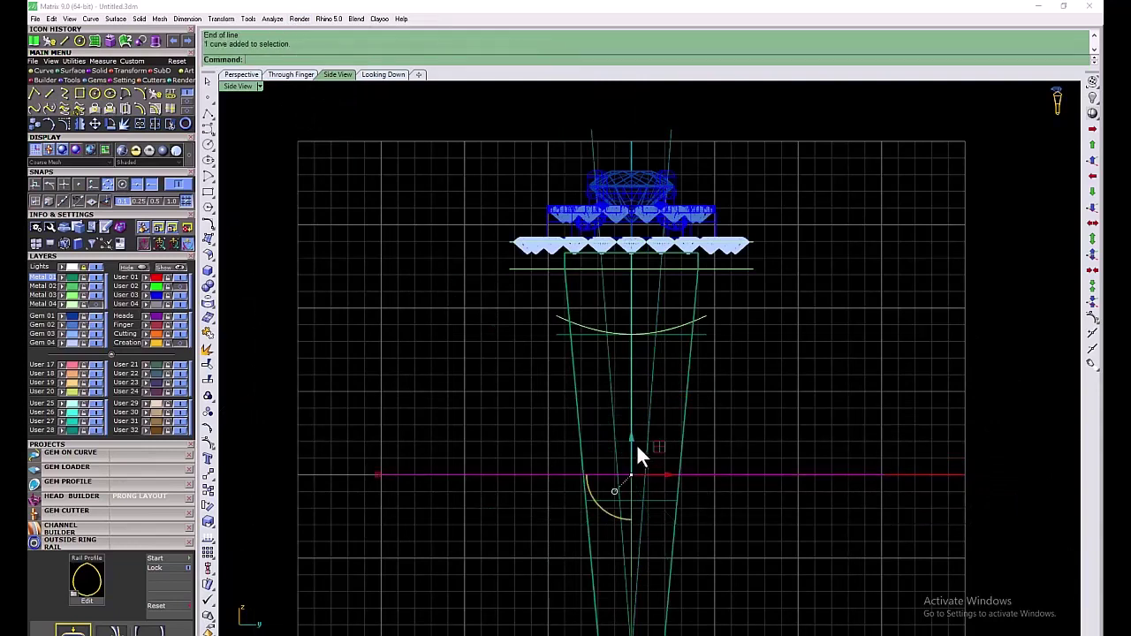
{"action": "left_click_drag", "start_coordinate": [640, 455], "coordinate": [567, 465]}
Trim the tilted and horizontal lines into an open tapered slot profile and delete the leftover horizontal ends
{"action": "left_click", "coordinate": [170, 125]}
{"action": "left_click", "coordinate": [662, 457]}
{"action": "left_click", "coordinate": [645, 478]}
{"action": "left_click", "coordinate": [618, 478]}
{"action": "left_click", "coordinate": [601, 458]}
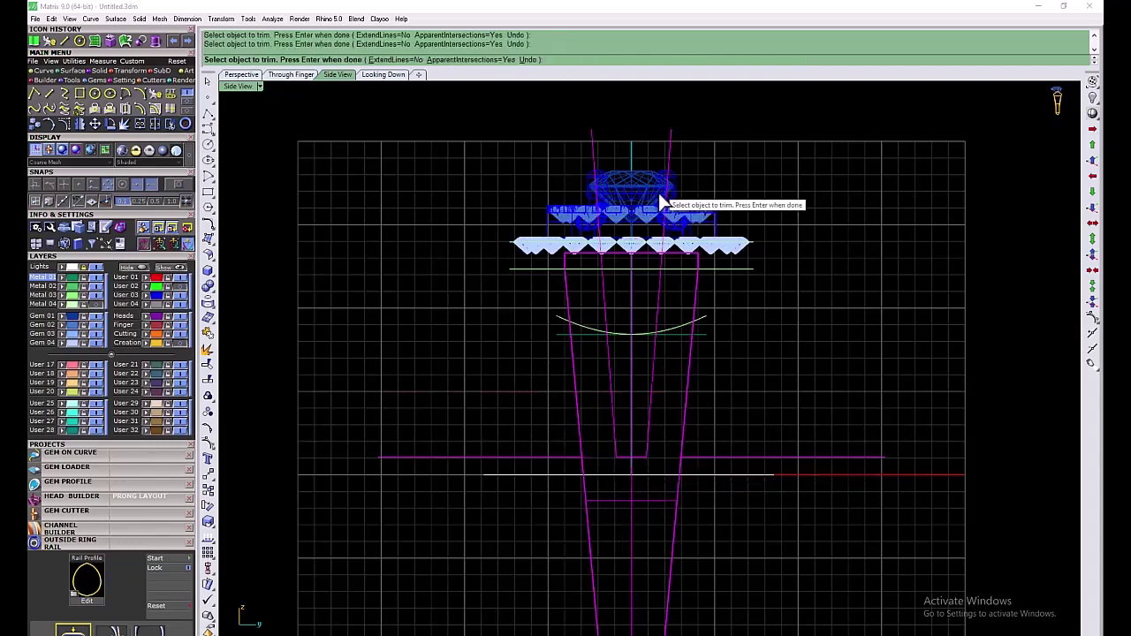
{"action": "key", "text": "Return"}
{"action": "left_click_drag", "start_coordinate": [903, 409], "coordinate": [850, 494]}
{"action": "key", "text": "Delete"}
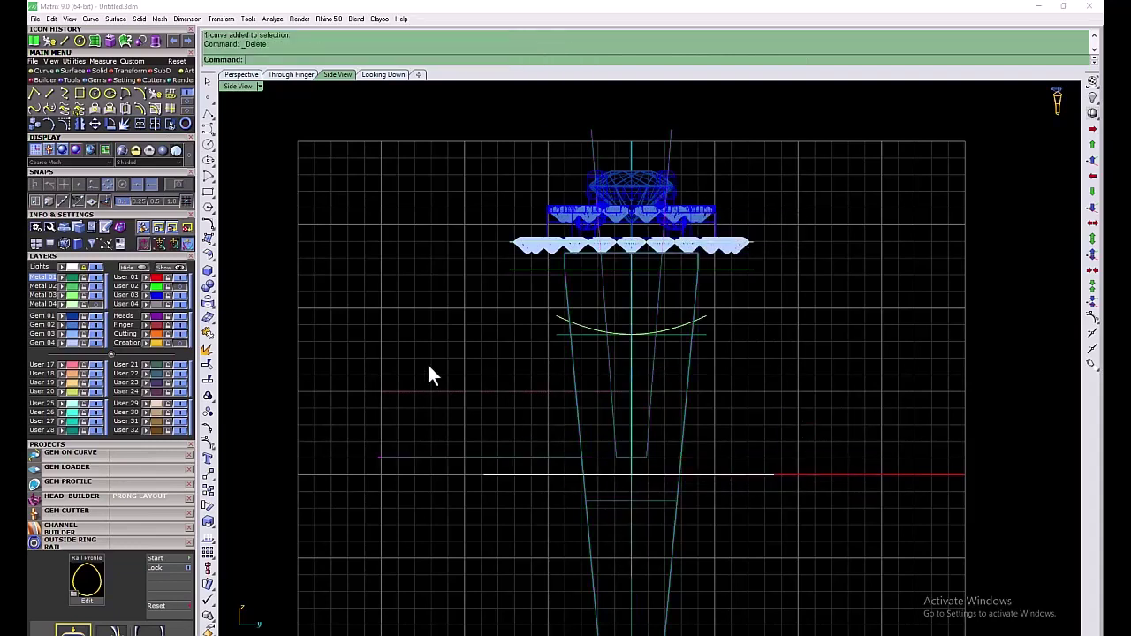
Close the top of the tapered slot profile with a line and join its four segments
{"action": "left_click", "coordinate": [63, 96]}
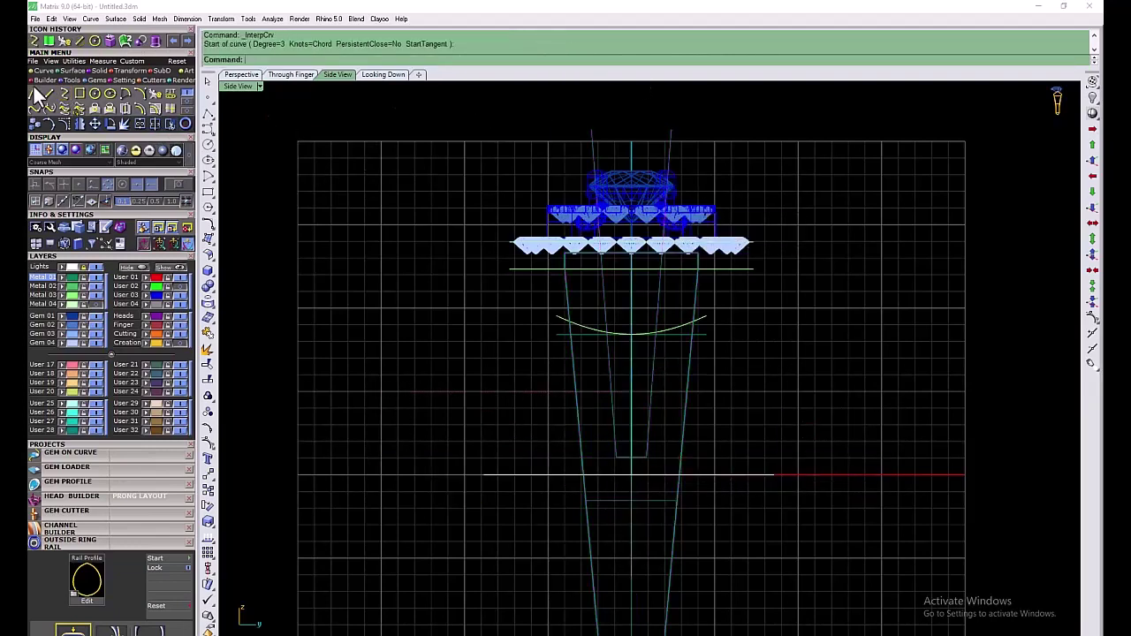
{"action": "left_click", "coordinate": [591, 131]}
{"action": "left_click", "coordinate": [671, 130]}
{"action": "left_click", "coordinate": [653, 386]}
{"action": "left_click", "coordinate": [632, 457]}
{"action": "left_click", "coordinate": [615, 437]}
{"action": "left_click", "coordinate": [658, 130]}
{"action": "right_click", "coordinate": [775, 168]}
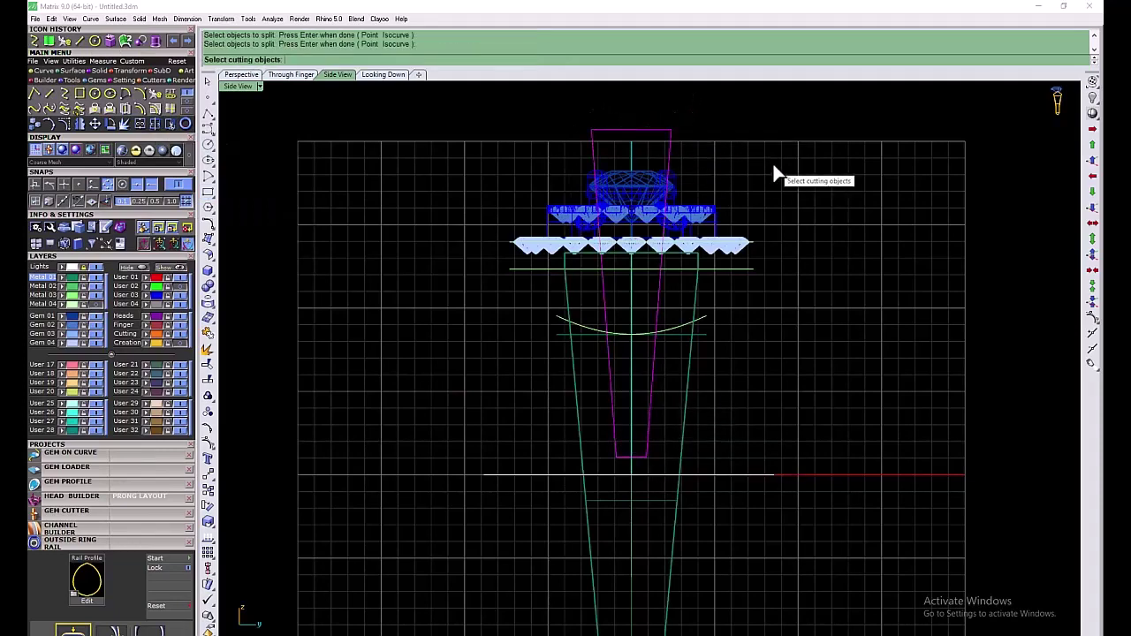
{"action": "left_click", "coordinate": [140, 124]}
Extrude the tapered slot profile to both sides as a solid reaching past the ring
{"action": "left_click", "coordinate": [110, 40]}
{"action": "double_click", "coordinate": [334, 75]}
{"action": "left_click", "coordinate": [530, 416]}
Subtract the extruded slot solid from the shank with Boolean Difference
{"action": "left_click", "coordinate": [125, 40]}
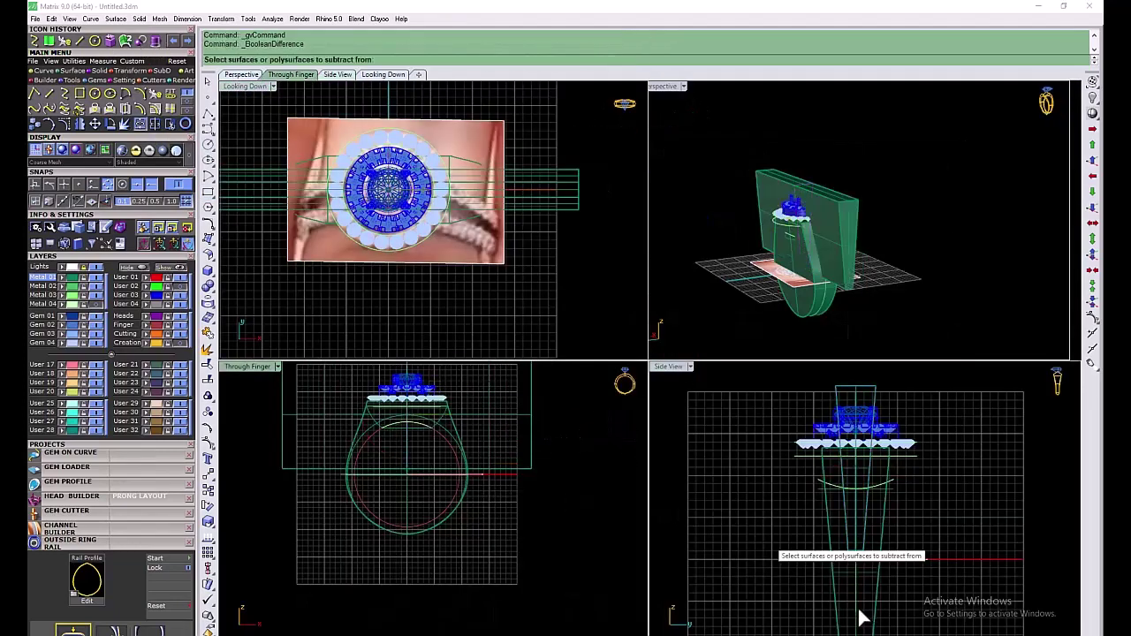
{"action": "left_click", "coordinate": [873, 608]}
{"action": "right_click", "coordinate": [873, 578]}
{"action": "left_click", "coordinate": [836, 405]}
{"action": "right_click", "coordinate": [814, 403]}
Show the Metal 04 layer containing the gallery bowl beneath the halo
{"action": "scroll", "coordinate": [410, 414], "scroll_direction": "up", "scroll_amount": 10}
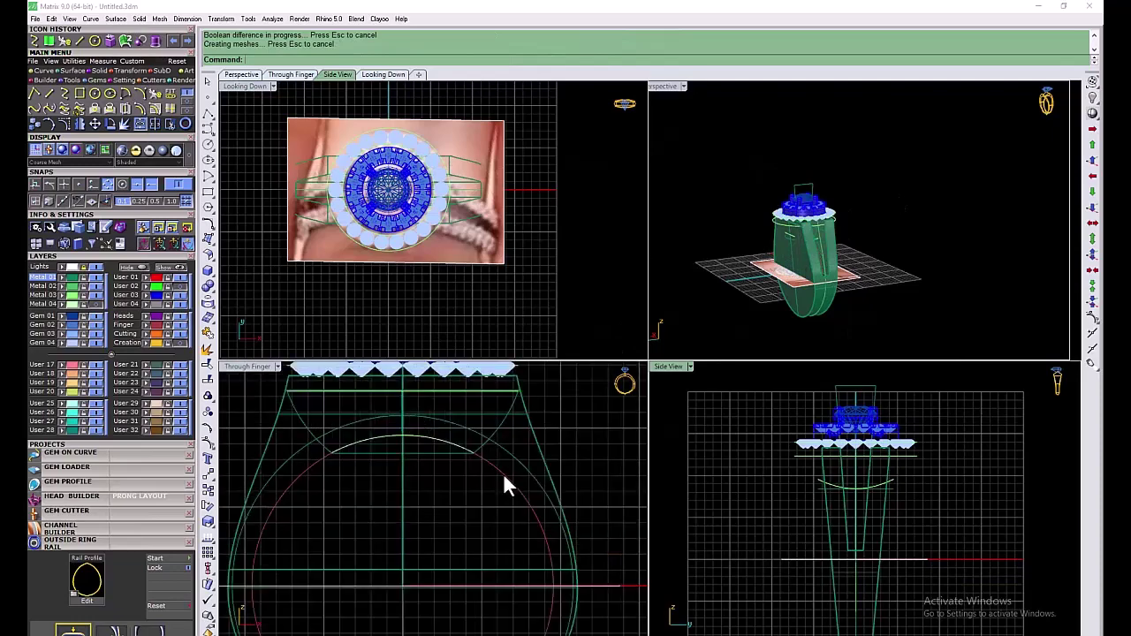
{"action": "left_click", "coordinate": [505, 468]}
{"action": "key", "text": "Delete"}
{"action": "scroll", "coordinate": [442, 478], "scroll_direction": "down", "scroll_amount": 6}
{"action": "left_click", "coordinate": [97, 304]}
{"action": "right_click_drag", "start_coordinate": [761, 172], "coordinate": [775, 210]}
{"action": "scroll", "coordinate": [778, 221], "scroll_direction": "up", "scroll_amount": 3}
{"action": "left_click", "coordinate": [749, 219]}
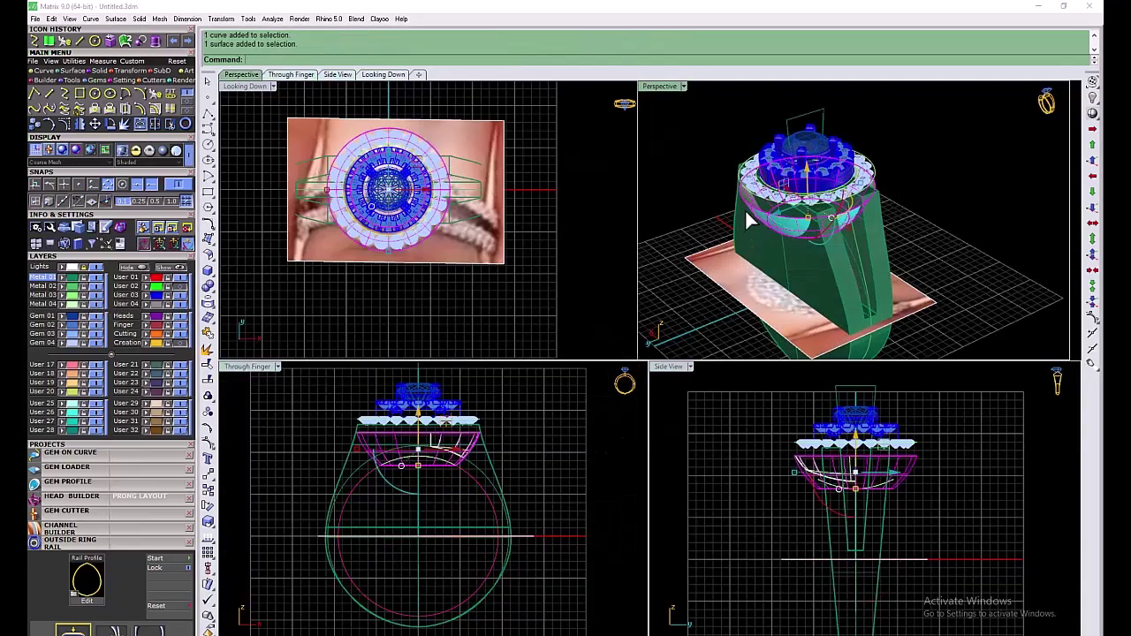
{"action": "key", "text": "Escape"}
Extrude the gallery bowl's rim curve upwards past the halo as an open, one-sided surface
{"action": "scroll", "coordinate": [786, 223], "scroll_direction": "up", "scroll_amount": 5}
{"action": "left_click", "coordinate": [786, 223]}
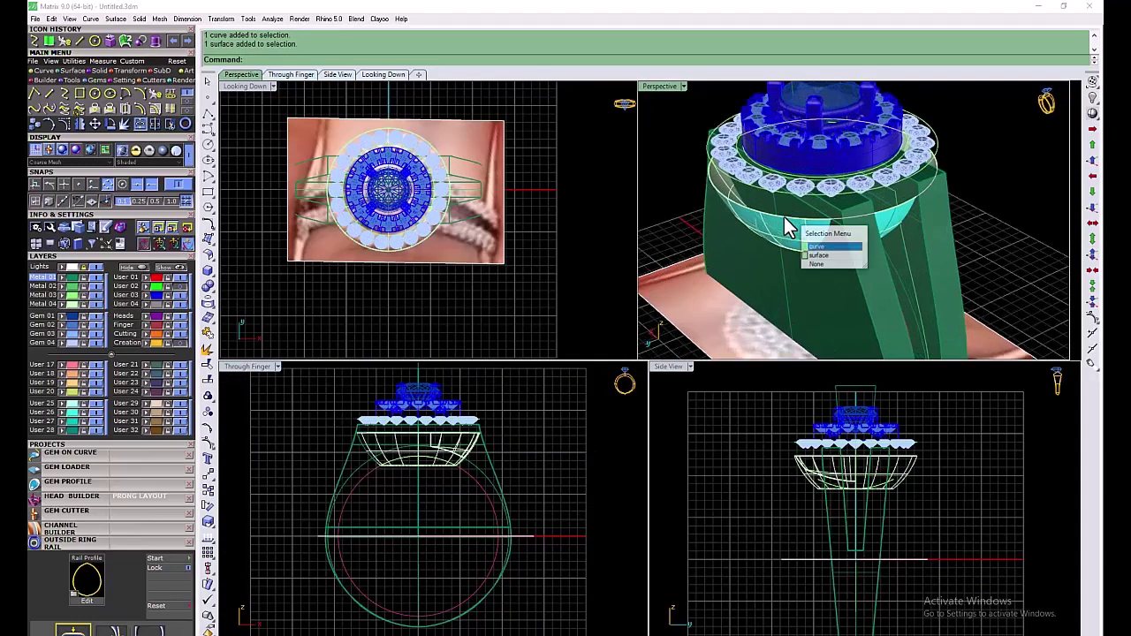
{"action": "left_click", "coordinate": [811, 245]}
{"action": "left_click", "coordinate": [155, 41]}
{"action": "left_click", "coordinate": [356, 59]}
{"action": "left_click", "coordinate": [410, 385]}
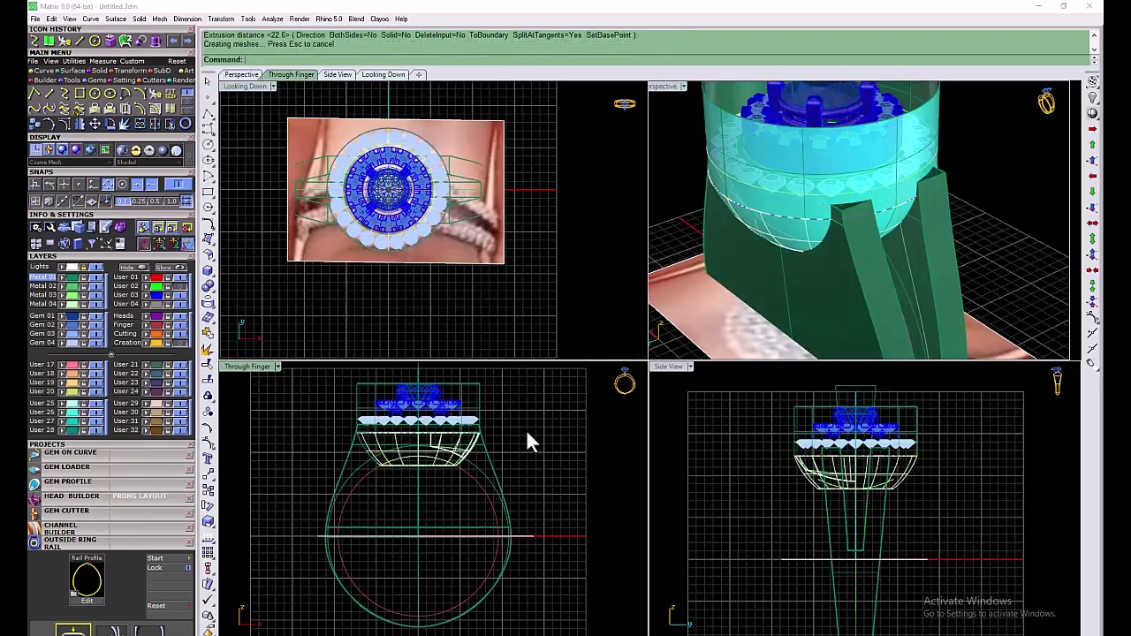
Join the extruded wall to the gallery bowl surface and cap the result into a closed cutter
{"action": "right_click_drag", "start_coordinate": [528, 440], "coordinate": [506, 500]}
{"action": "left_click", "coordinate": [137, 120]}
{"action": "left_click", "coordinate": [451, 501]}
{"action": "left_click", "coordinate": [475, 555]}
{"action": "left_click", "coordinate": [459, 448]}
{"action": "right_click", "coordinate": [461, 447]}
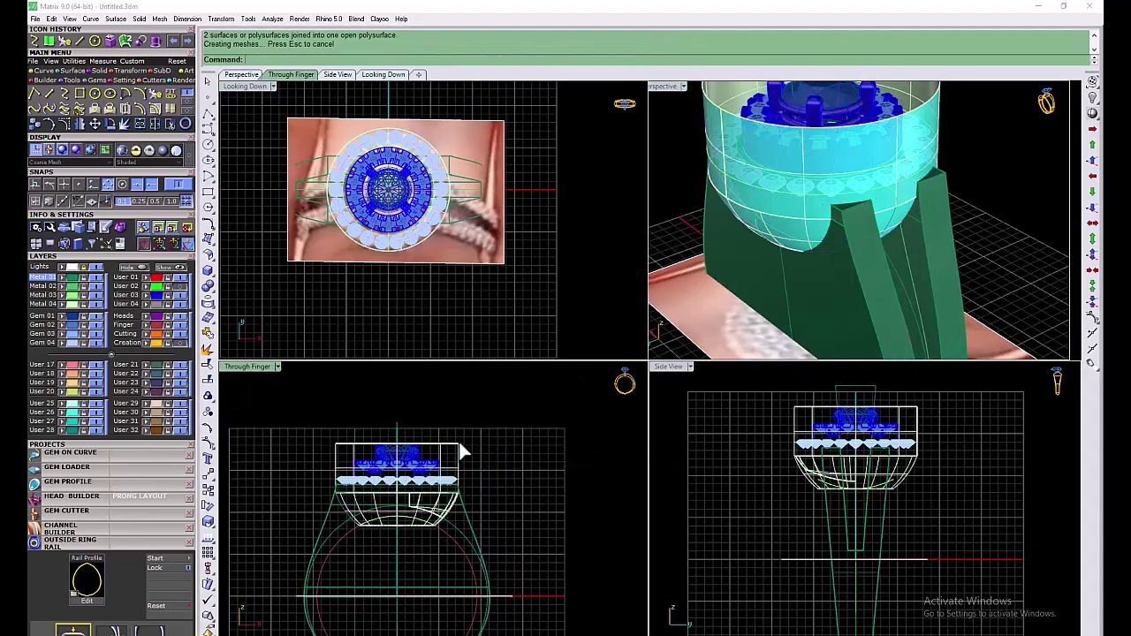
{"action": "type", "text": "cap"}
{"action": "key", "text": "Return"}
{"action": "right_click", "coordinate": [513, 477]}
Subtract the capped bowl cutter from the shank with Boolean Difference
{"action": "left_click", "coordinate": [144, 41]}
{"action": "left_click", "coordinate": [472, 523]}
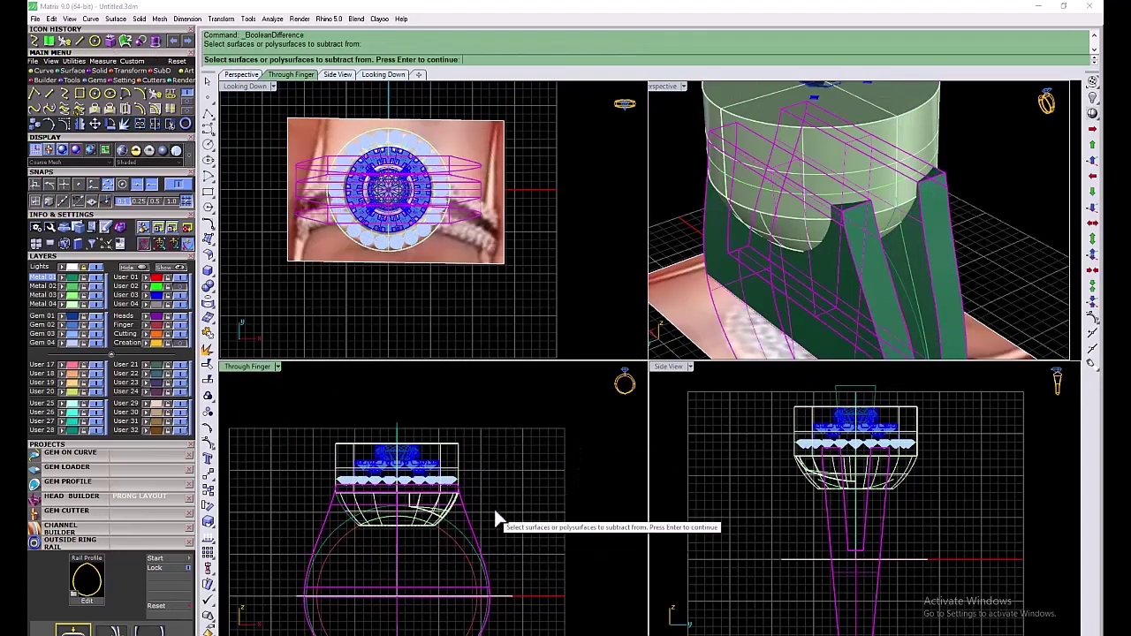
{"action": "right_click", "coordinate": [495, 513]}
{"action": "left_click", "coordinate": [459, 468]}
{"action": "right_click", "coordinate": [471, 479]}
Extrude the finger rail circle to both sides as a solid cylinder wider than the shank
{"action": "left_click", "coordinate": [450, 534]}
{"action": "left_click", "coordinate": [156, 41]}
{"action": "left_click", "coordinate": [366, 60]}
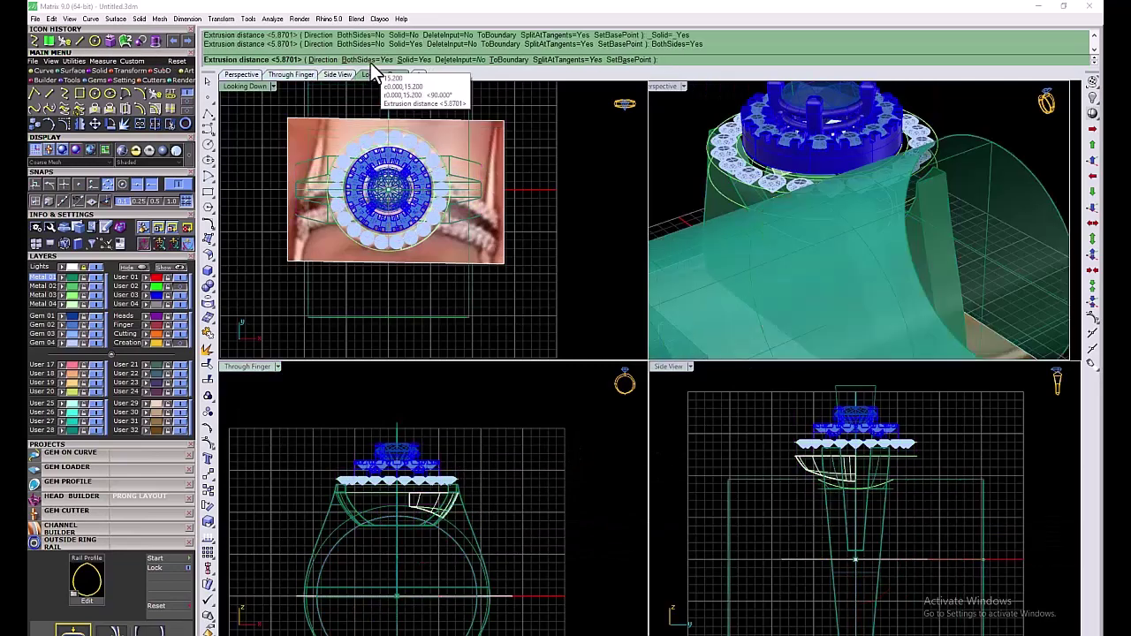
{"action": "left_click", "coordinate": [355, 116]}
Subtract the finger cylinder from the shank with Boolean Difference to open the finger hole
{"action": "left_click", "coordinate": [113, 44]}
{"action": "left_click", "coordinate": [474, 532]}
{"action": "left_click", "coordinate": [517, 574]}
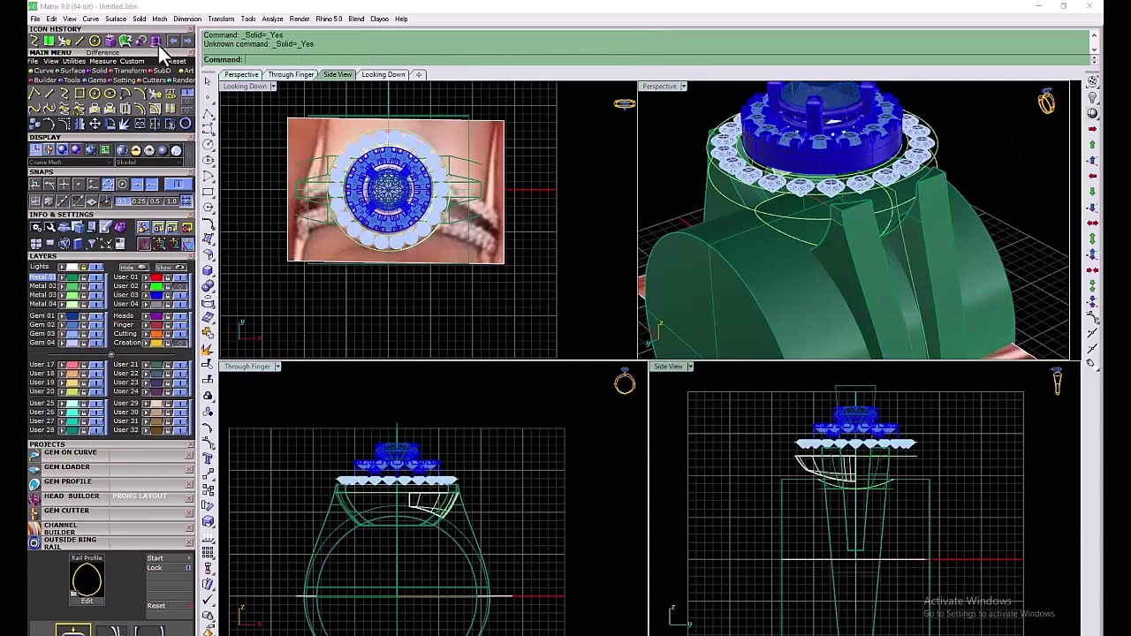
{"action": "left_click", "coordinate": [471, 524]}
{"action": "right_click", "coordinate": [484, 532]}
{"action": "left_click", "coordinate": [456, 541]}
{"action": "right_click", "coordinate": [468, 538]}
{"action": "scroll", "coordinate": [832, 230], "scroll_direction": "down", "scroll_amount": 8}
{"action": "right_click_drag", "start_coordinate": [833, 230], "coordinate": [884, 228]}
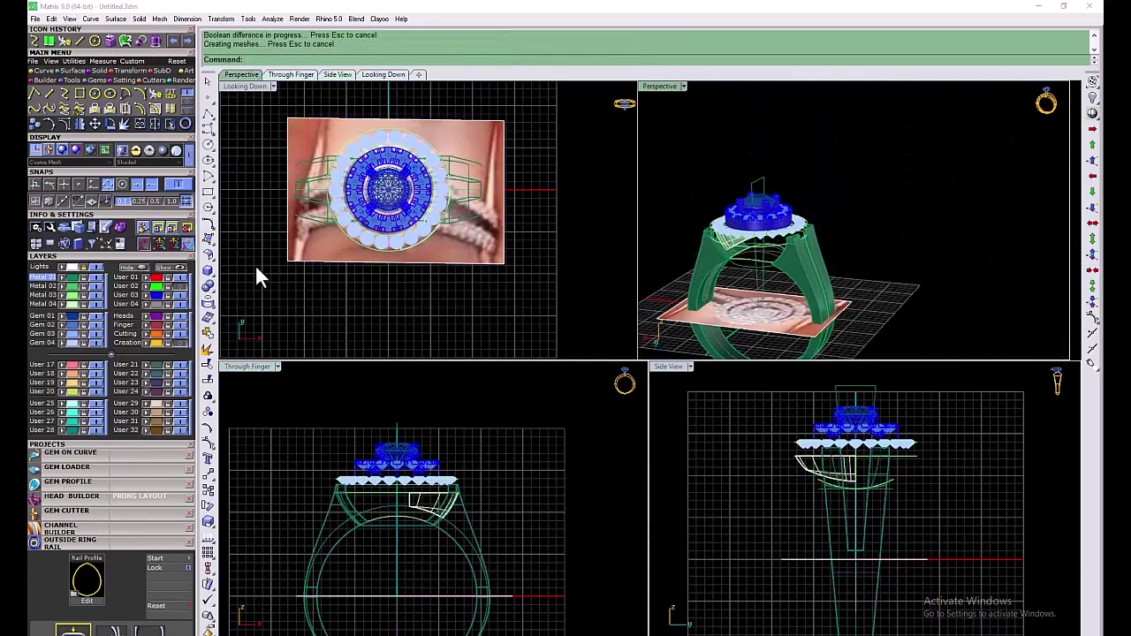
Examine the cut shank in the maximized perspective view with the User 02 layer temporarily shown
{"action": "left_click", "coordinate": [181, 286]}
{"action": "double_click", "coordinate": [659, 87]}
{"action": "right_click_drag", "start_coordinate": [610, 433], "coordinate": [486, 512]}
{"action": "scroll", "coordinate": [560, 537], "scroll_direction": "up", "scroll_amount": 8}
{"action": "scroll", "coordinate": [560, 536], "scroll_direction": "down", "scroll_amount": 8}
{"action": "left_click", "coordinate": [182, 287]}
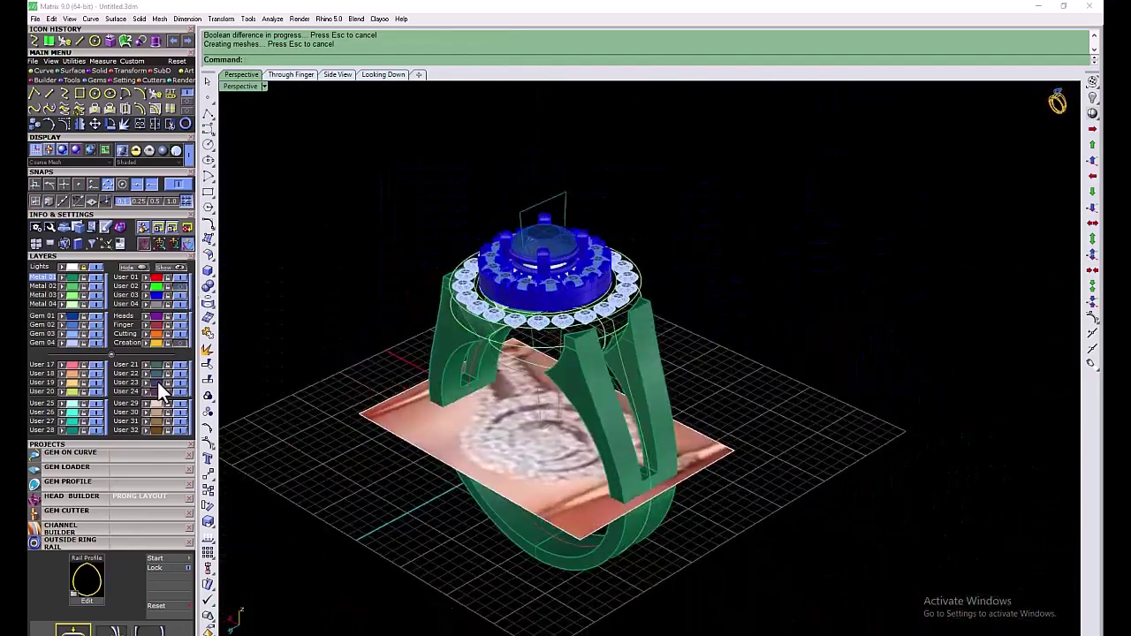
Hide the Gem 04, User 03 and Metal 04 layers to expose the inner faces of the shank shoulders
{"action": "left_click", "coordinate": [98, 343]}
{"action": "left_click", "coordinate": [179, 295]}
{"action": "scroll", "coordinate": [532, 268], "scroll_direction": "up", "scroll_amount": 8}
{"action": "left_click", "coordinate": [95, 303]}
{"action": "scroll", "coordinate": [512, 318], "scroll_direction": "up", "scroll_amount": 6}
{"action": "right_click_drag", "start_coordinate": [521, 322], "coordinate": [592, 329]}
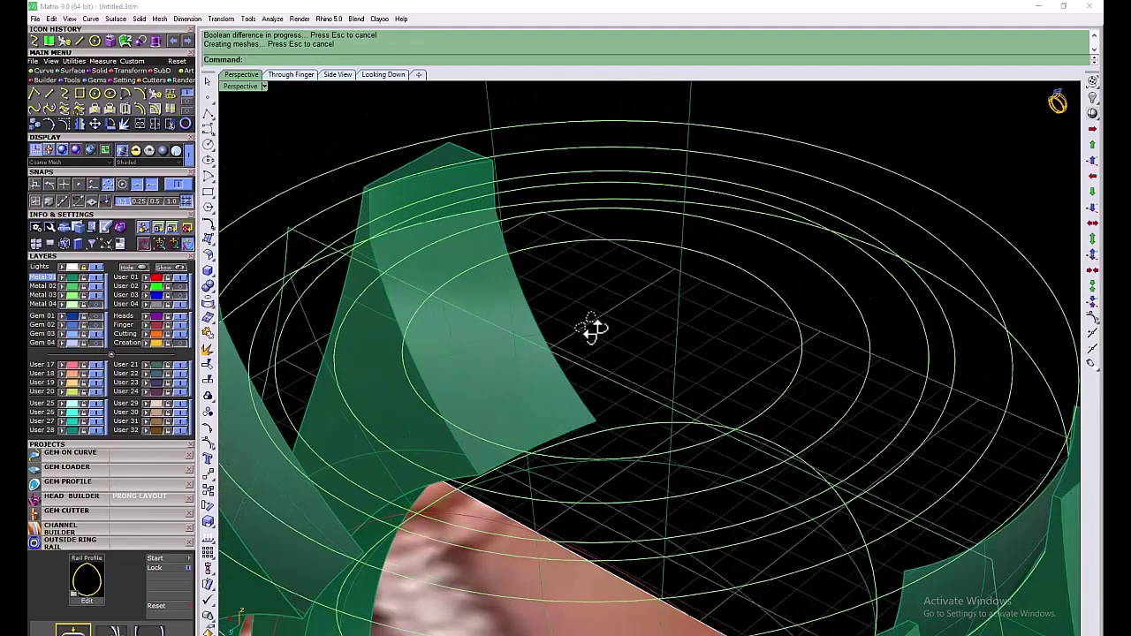
Duplicate the boundary edges of one shank shoulder's curved inner face as curves
{"action": "left_click", "coordinate": [160, 111]}
{"action": "scroll", "coordinate": [498, 197], "scroll_direction": "up", "scroll_amount": 5}
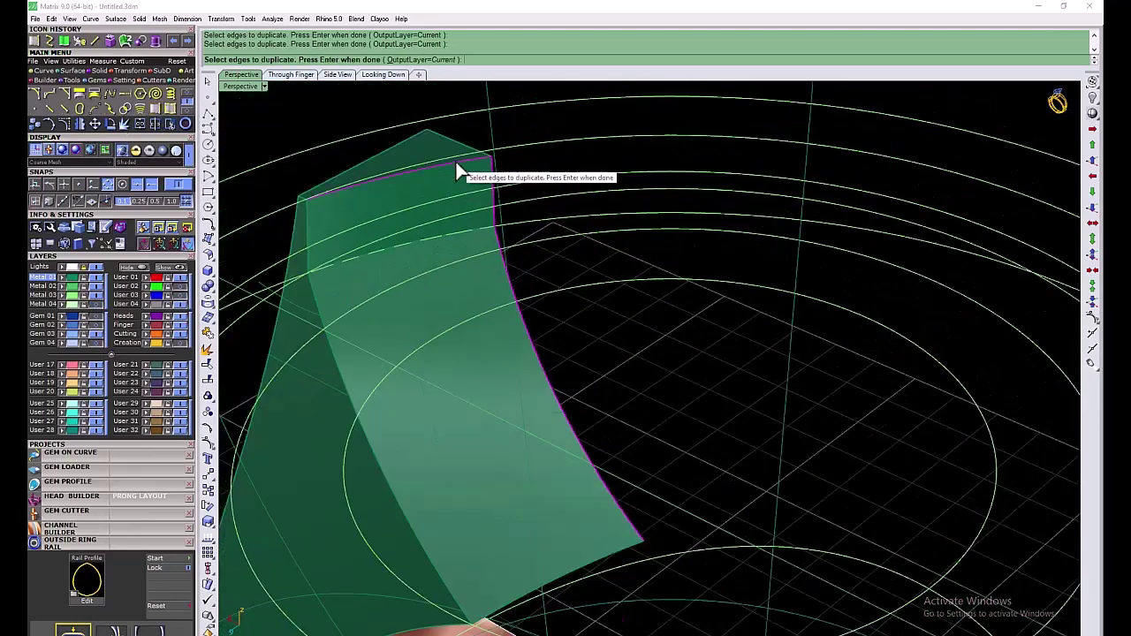
{"action": "left_click", "coordinate": [342, 381]}
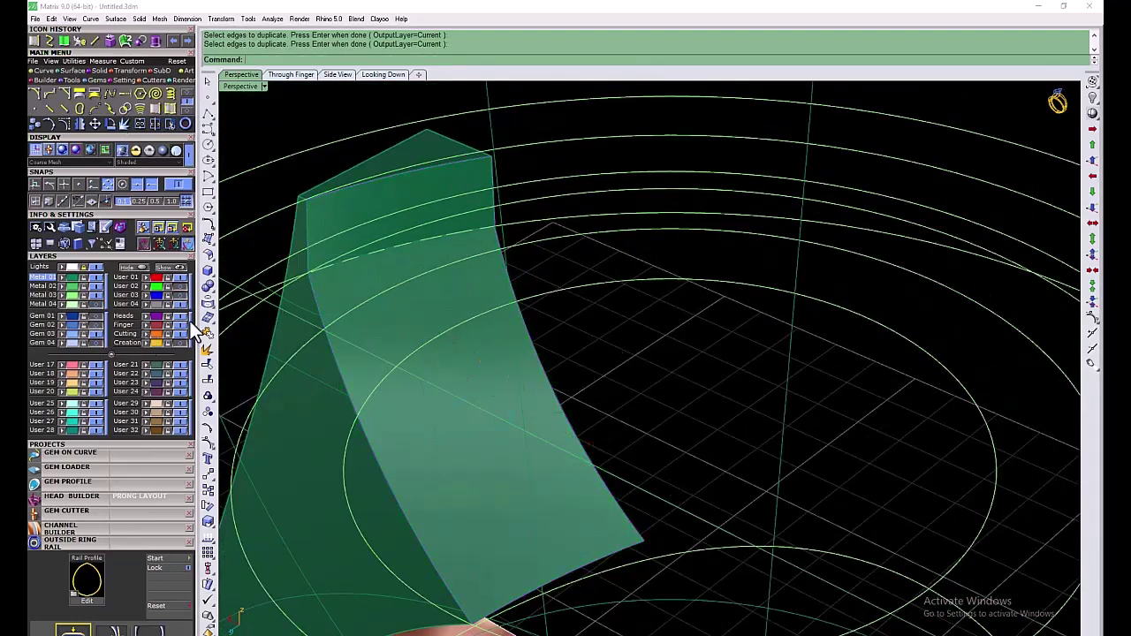
{"action": "key", "text": "Return"}
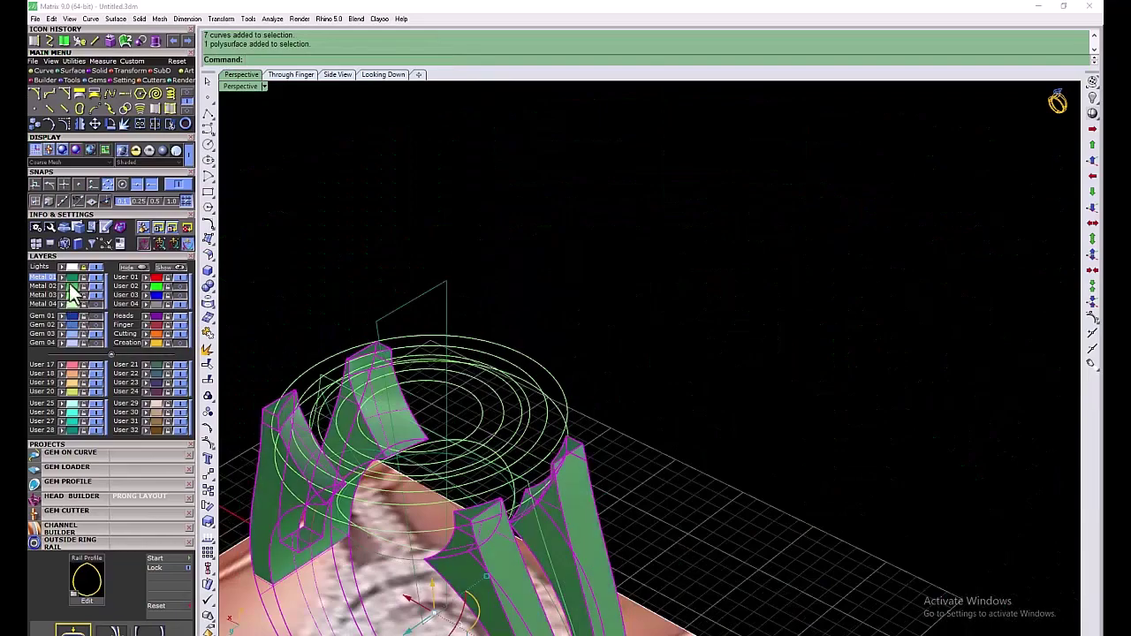
Hide the Metal 02 layer holding the shank, and join the duplicated side edge segments into two continuous rail curves
{"action": "left_click", "coordinate": [98, 287]}
{"action": "scroll", "coordinate": [383, 375], "scroll_direction": "up", "scroll_amount": 8}
{"action": "right_click_drag", "start_coordinate": [383, 375], "coordinate": [371, 539]}
{"action": "scroll", "coordinate": [371, 512], "scroll_direction": "down", "scroll_amount": 5}
{"action": "left_click", "coordinate": [128, 126]}
{"action": "scroll", "coordinate": [538, 410], "scroll_direction": "up", "scroll_amount": 5}
{"action": "left_click", "coordinate": [538, 410]}
{"action": "scroll", "coordinate": [407, 199], "scroll_direction": "up", "scroll_amount": 4}
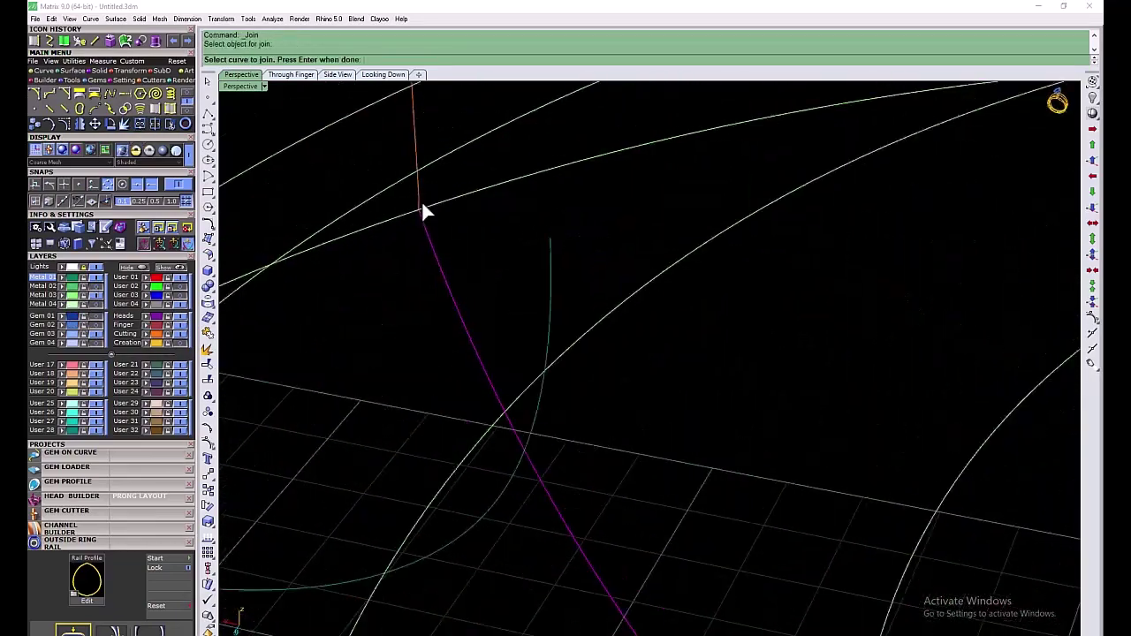
{"action": "left_click", "coordinate": [420, 202]}
{"action": "left_click", "coordinate": [416, 184]}
{"action": "scroll", "coordinate": [453, 267], "scroll_direction": "down", "scroll_amount": 10}
{"action": "right_click", "coordinate": [496, 283]}
{"action": "right_click", "coordinate": [496, 283]}
{"action": "left_click", "coordinate": [409, 438]}
{"action": "left_click", "coordinate": [346, 299]}
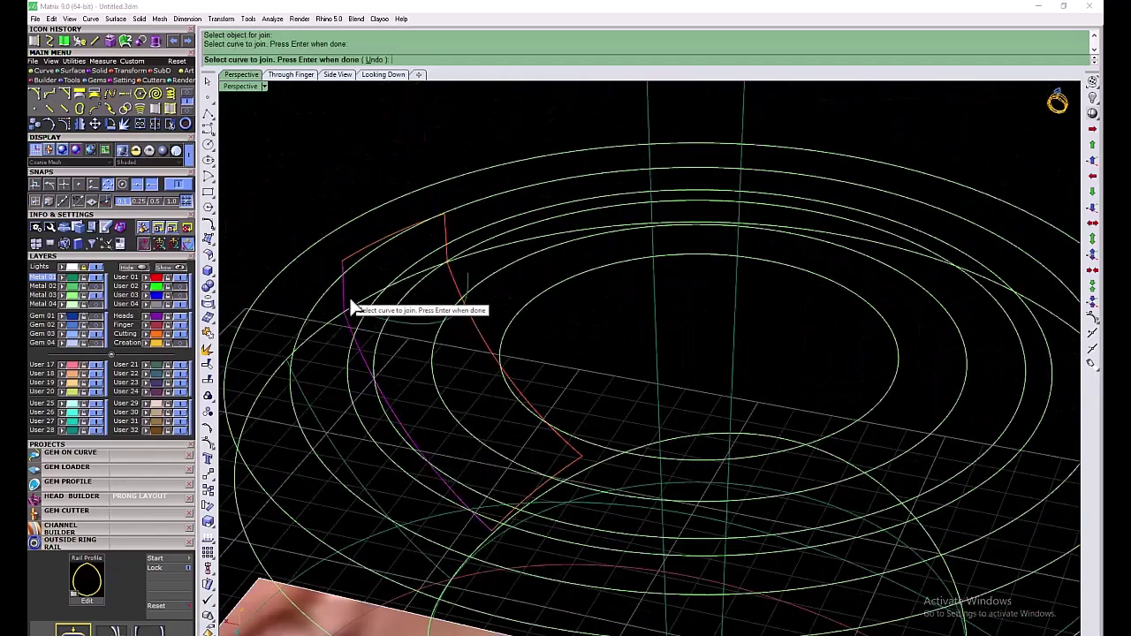
Rebuild the joined side rail curves of the shoulder face so they run smoothly
{"action": "left_click", "coordinate": [159, 95]}
{"action": "left_click", "coordinate": [482, 309]}
{"action": "right_click", "coordinate": [484, 386]}
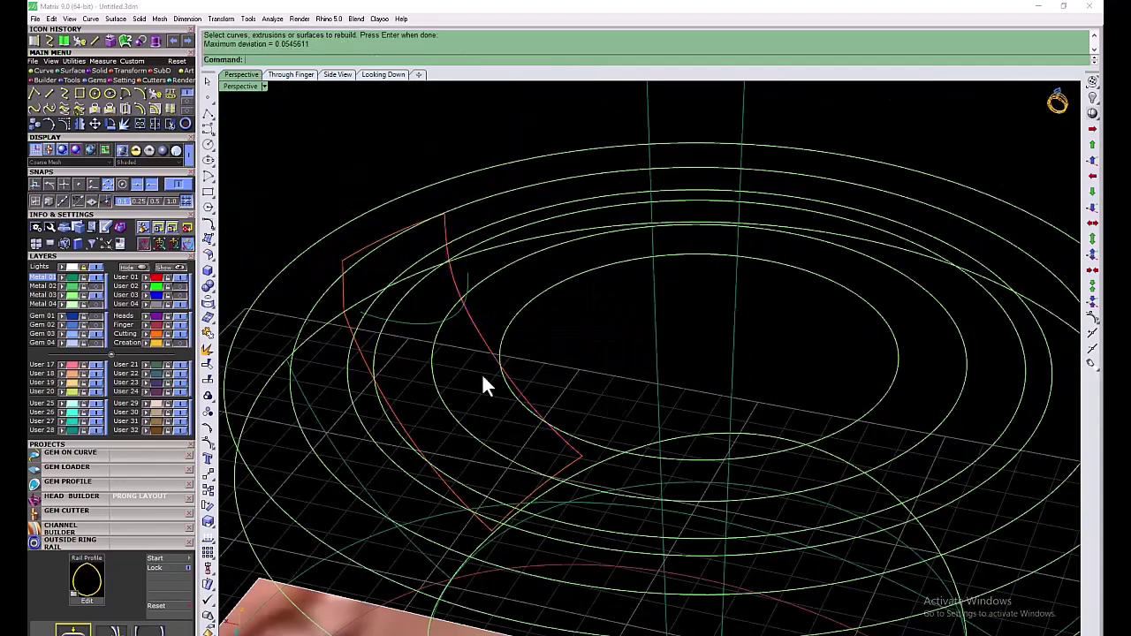
Sweep a surface along the two rebuilt rails, using the upper and lower end edges as cross sections
{"action": "left_click", "coordinate": [478, 338]}
{"action": "left_click", "coordinate": [381, 387]}
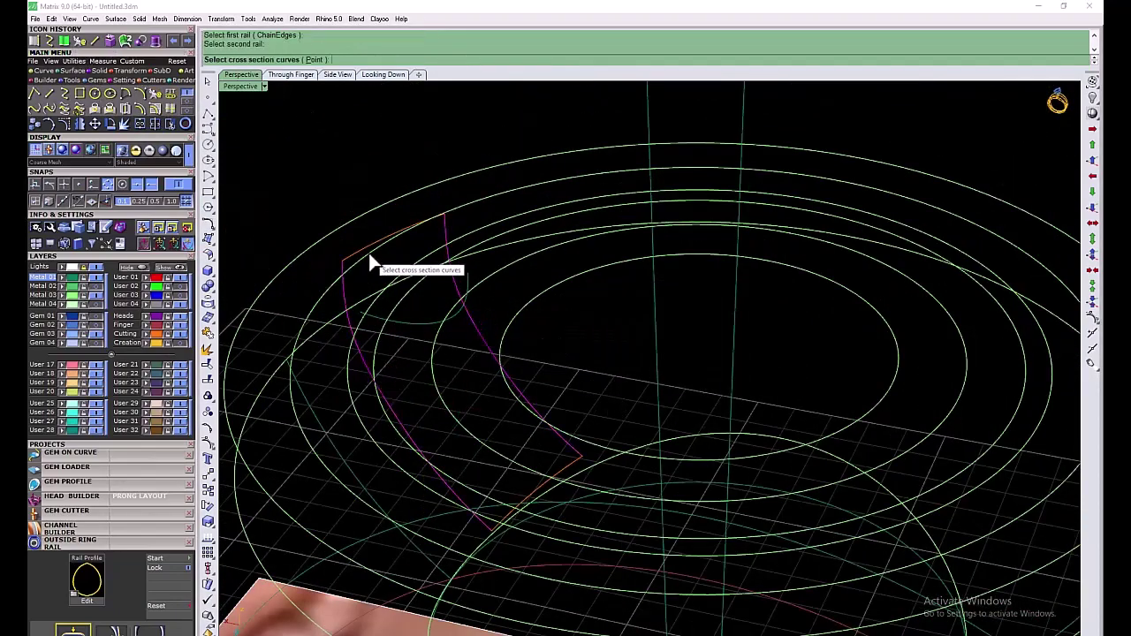
{"action": "left_click", "coordinate": [369, 253]}
{"action": "left_click", "coordinate": [532, 500]}
{"action": "right_click", "coordinate": [613, 385]}
{"action": "left_click", "coordinate": [610, 433]}
{"action": "left_click", "coordinate": [468, 387]}
{"action": "double_click", "coordinate": [240, 86]}
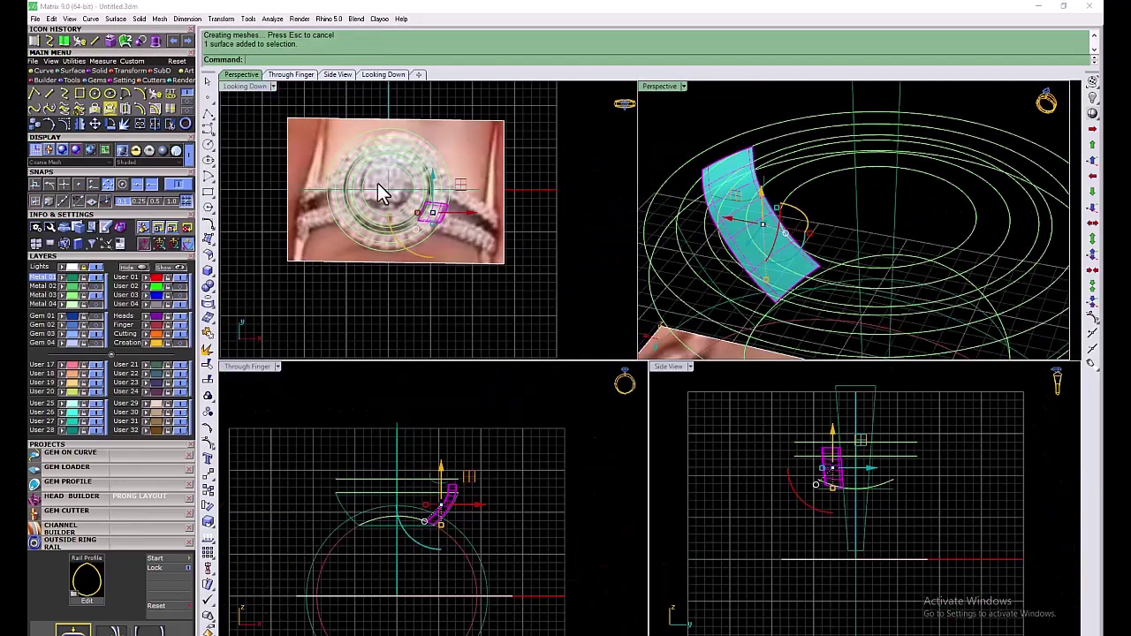
Offset the swept shoulder surface by 0.8 into a solid
{"action": "scroll", "coordinate": [437, 212], "scroll_direction": "up", "scroll_amount": 10}
{"action": "left_click", "coordinate": [79, 71]}
{"action": "left_click", "coordinate": [185, 102]}
{"action": "left_click", "coordinate": [35, 93]}
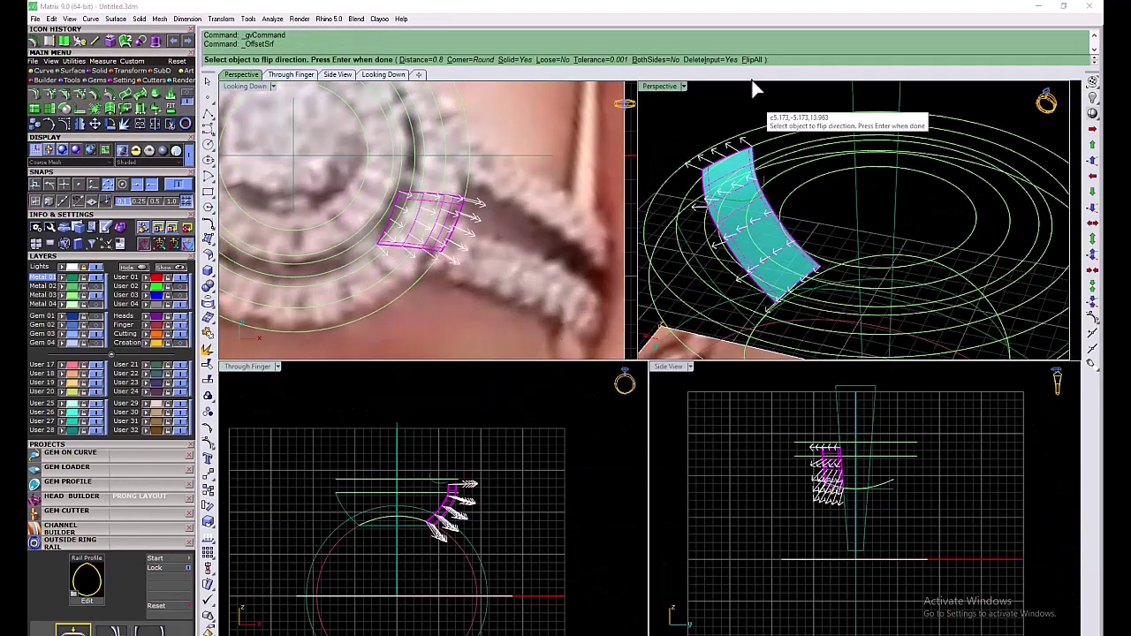
{"action": "left_click", "coordinate": [752, 60]}
{"action": "type", "text": "0.8"}
{"action": "key", "text": "Return"}
{"action": "key", "text": "Return"}
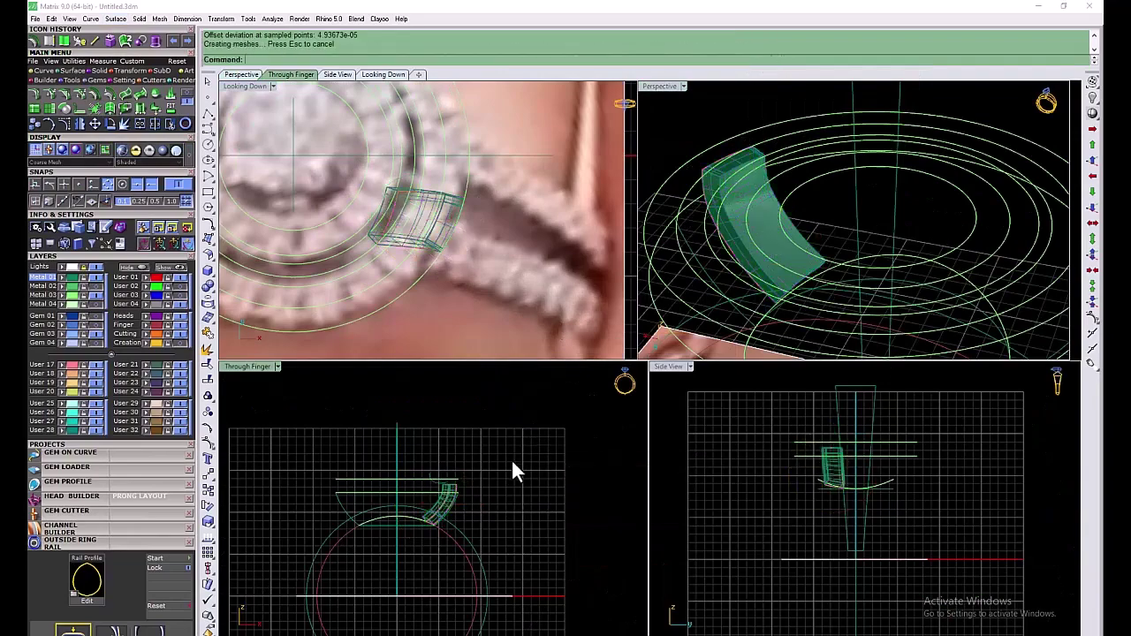
Show the Metal 02 shank layer and the User 02 halo layer around the offset solid
{"action": "left_click", "coordinate": [98, 286]}
{"action": "right_click_drag", "start_coordinate": [711, 190], "coordinate": [884, 159]}
{"action": "left_click", "coordinate": [182, 287]}
{"action": "scroll", "coordinate": [933, 206], "scroll_direction": "up", "scroll_amount": 5}
{"action": "left_click", "coordinate": [933, 209]}
{"action": "scroll", "coordinate": [371, 223], "scroll_direction": "down", "scroll_amount": 4}
{"action": "left_click", "coordinate": [336, 249]}
Mirror the offset solid across the X and Y axes in the Looking Down view so each shank shoulder has one
{"action": "double_click", "coordinate": [260, 86]}
{"action": "scroll", "coordinate": [538, 360], "scroll_direction": "down", "scroll_amount": 6}
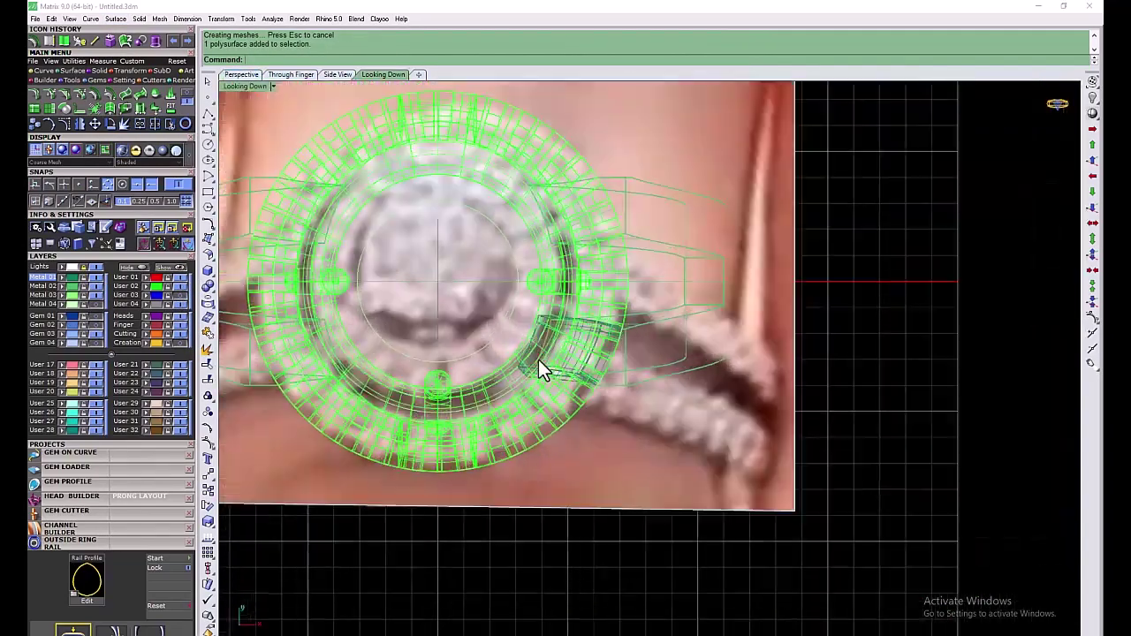
{"action": "left_click", "coordinate": [565, 352]}
{"action": "scroll", "coordinate": [567, 356], "scroll_direction": "down", "scroll_amount": 4}
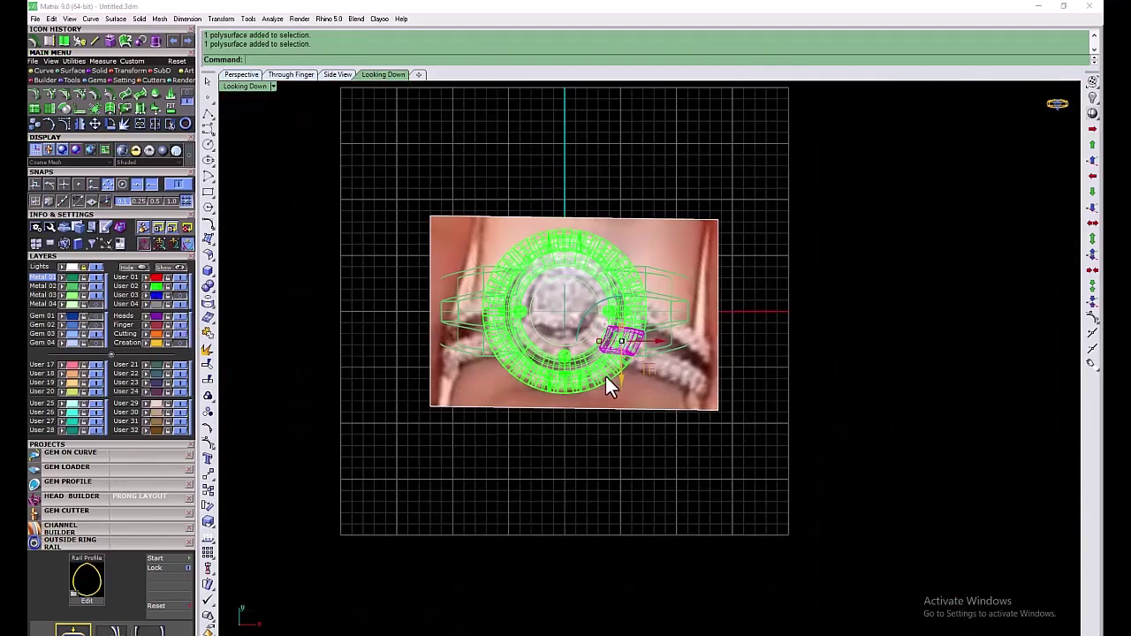
{"action": "key", "text": "Return"}
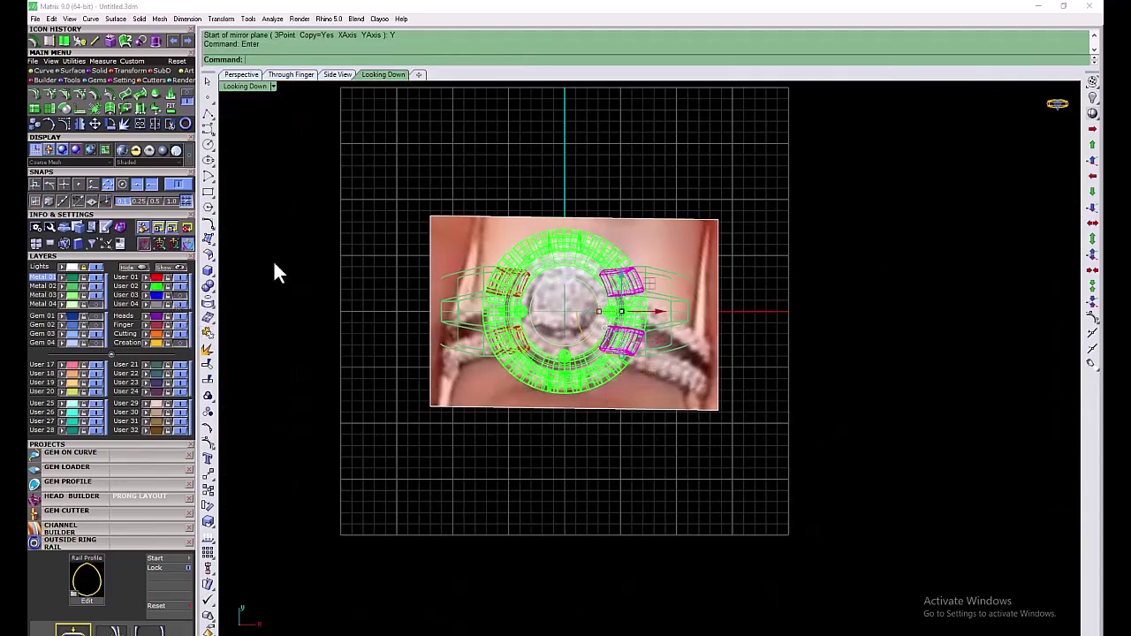
{"action": "left_click", "coordinate": [273, 263]}
Examine how the four shoulder pieces meet the halo and gallery, with the User 03 layer shown
{"action": "double_click", "coordinate": [244, 86]}
{"action": "double_click", "coordinate": [677, 86]}
{"action": "scroll", "coordinate": [686, 338], "scroll_direction": "down", "scroll_amount": 8}
{"action": "right_click_drag", "start_coordinate": [687, 338], "coordinate": [562, 507]}
{"action": "left_click", "coordinate": [180, 297]}
{"action": "right_click_drag", "start_coordinate": [618, 480], "coordinate": [714, 309]}
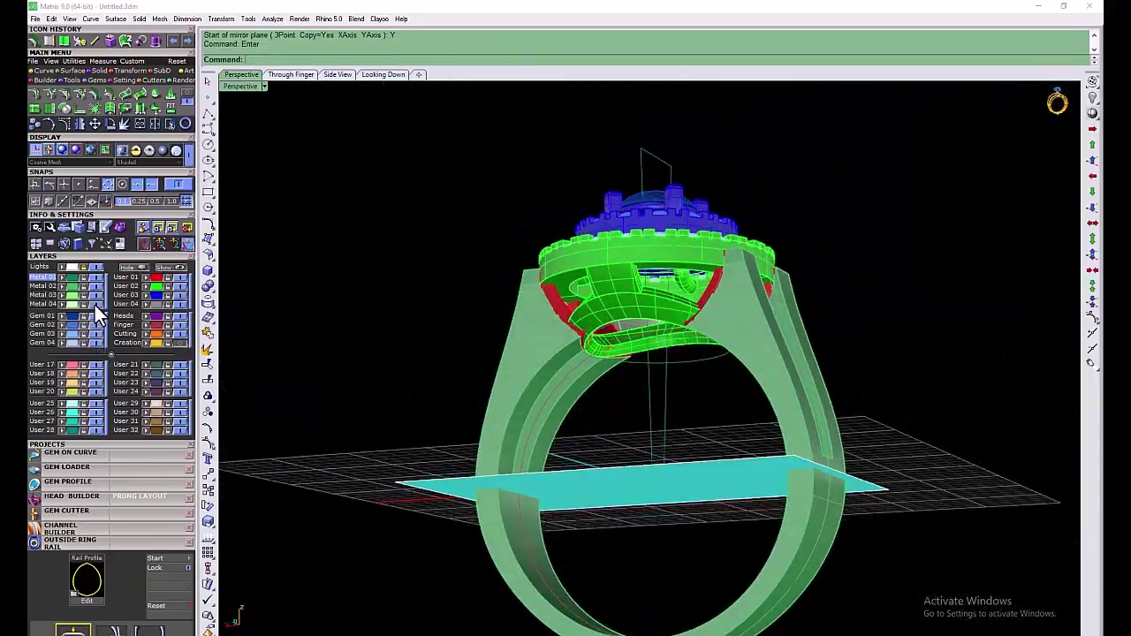
{"action": "left_click", "coordinate": [96, 306]}
{"action": "right_click_drag", "start_coordinate": [618, 354], "coordinate": [698, 422]}
{"action": "scroll", "coordinate": [679, 401], "scroll_direction": "up", "scroll_amount": 8}
{"action": "left_click", "coordinate": [679, 401]}
{"action": "double_click", "coordinate": [245, 86]}
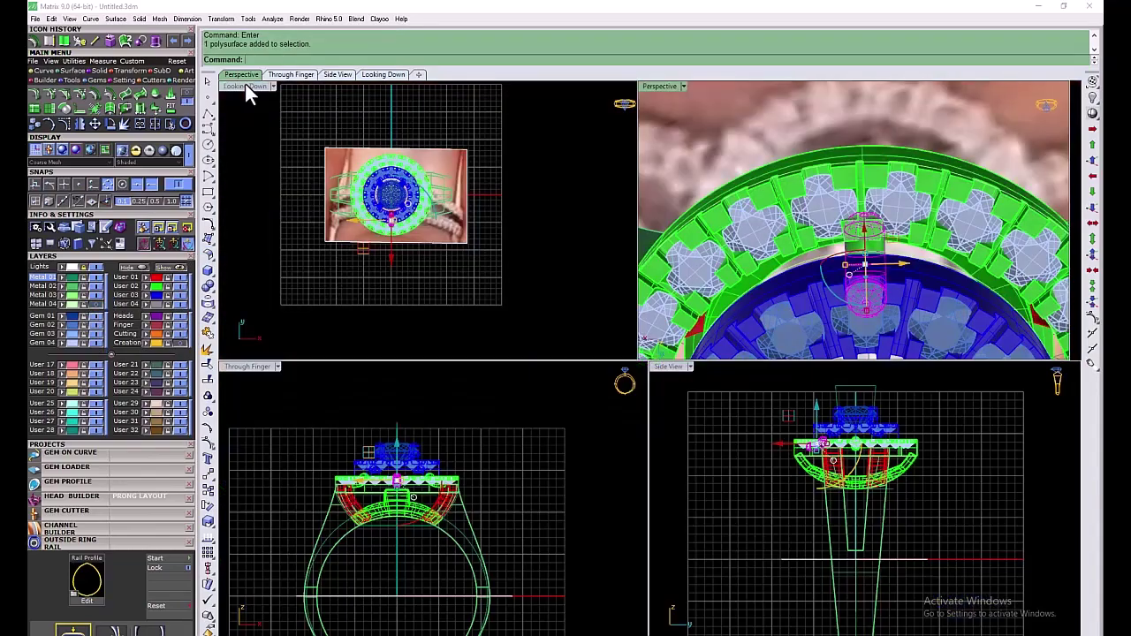
{"action": "double_click", "coordinate": [245, 85]}
Select the four User 01 shoulder pieces and move them to the shank's metal layer, with the User 02 halo hidden
{"action": "key", "text": "Escape"}
{"action": "scroll", "coordinate": [495, 308], "scroll_direction": "down", "scroll_amount": 10}
{"action": "left_click", "coordinate": [156, 280]}
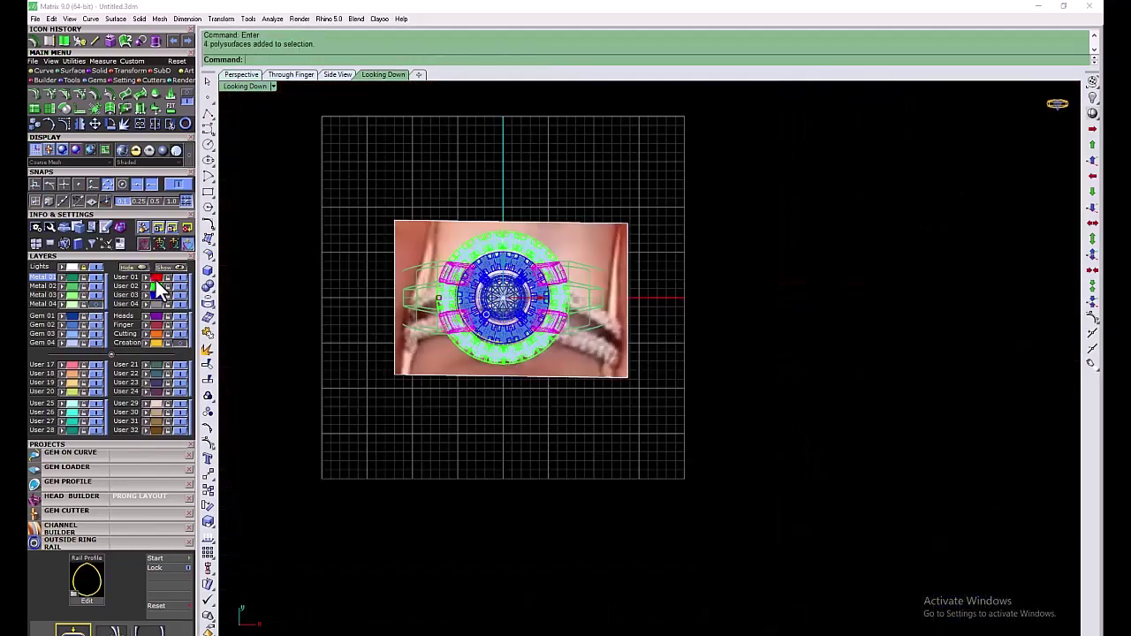
{"action": "key", "text": "Delete"}
Fillet the upper outer edges of the shank shoulders on one side with a 0.15 radius
{"action": "double_click", "coordinate": [245, 85]}
{"action": "scroll", "coordinate": [896, 366], "scroll_direction": "down", "scroll_amount": 8}
{"action": "right_click_drag", "start_coordinate": [893, 358], "coordinate": [751, 212]}
{"action": "double_click", "coordinate": [667, 86]}
{"action": "right_click_drag", "start_coordinate": [649, 282], "coordinate": [631, 400]}
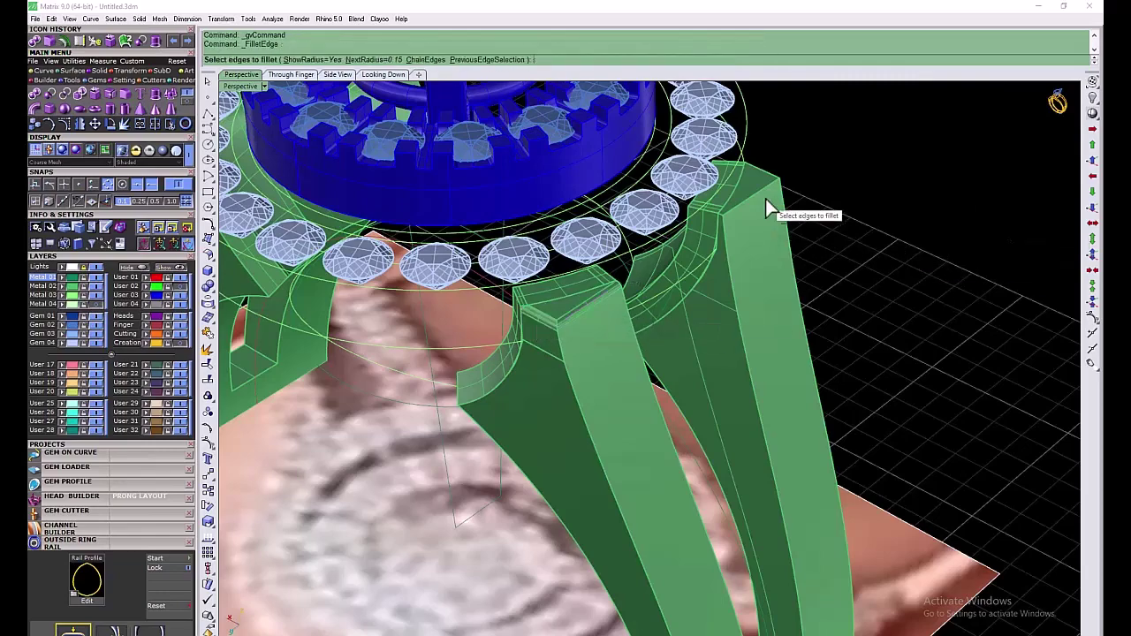
{"action": "left_click", "coordinate": [767, 190]}
{"action": "key", "text": "Escape"}
{"action": "key", "text": "Return"}
{"action": "left_click", "coordinate": [766, 180]}
{"action": "key", "text": "Return"}
Fillet the upper outer edges of the opposite pair of shank shoulders with a 0.15 radius
{"action": "scroll", "coordinate": [608, 285], "scroll_direction": "down", "scroll_amount": 6}
{"action": "right_click_drag", "start_coordinate": [608, 286], "coordinate": [449, 307]}
{"action": "scroll", "coordinate": [448, 306], "scroll_direction": "up", "scroll_amount": 5}
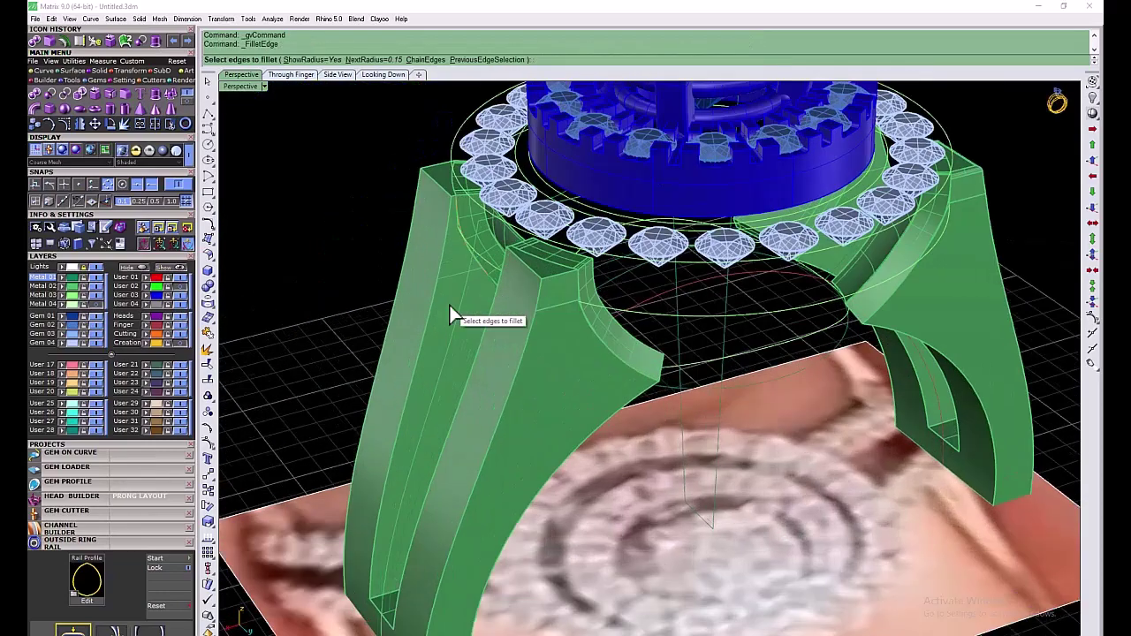
{"action": "key", "text": "Escape"}
{"action": "key", "text": "Return"}
{"action": "left_click", "coordinate": [437, 165]}
{"action": "left_click", "coordinate": [438, 182]}
{"action": "key", "text": "Return"}
{"action": "key", "text": "Return"}
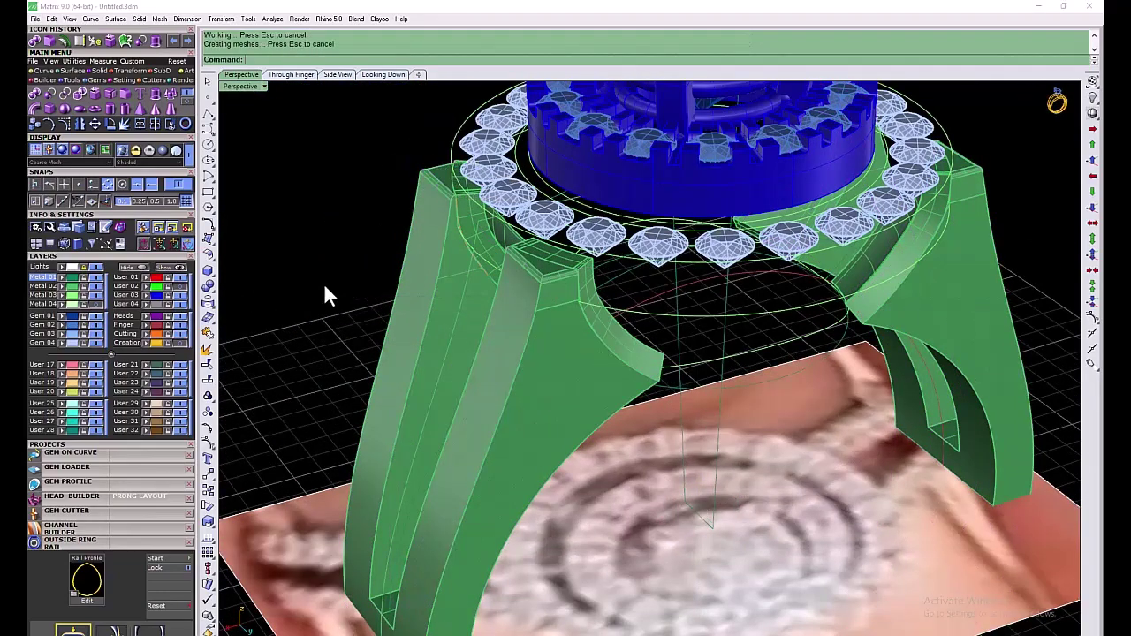
Examine the filleted shoulders and the split of the shank from the side in the perspective view
{"action": "scroll", "coordinate": [619, 285], "scroll_direction": "down", "scroll_amount": 8}
{"action": "left_click_drag", "start_coordinate": [618, 274], "coordinate": [462, 240]}
{"action": "scroll", "coordinate": [719, 265], "scroll_direction": "up", "scroll_amount": 6}
{"action": "double_click", "coordinate": [240, 87]}
{"action": "right_click_drag", "start_coordinate": [822, 219], "coordinate": [760, 208]}
{"action": "double_click", "coordinate": [660, 86]}
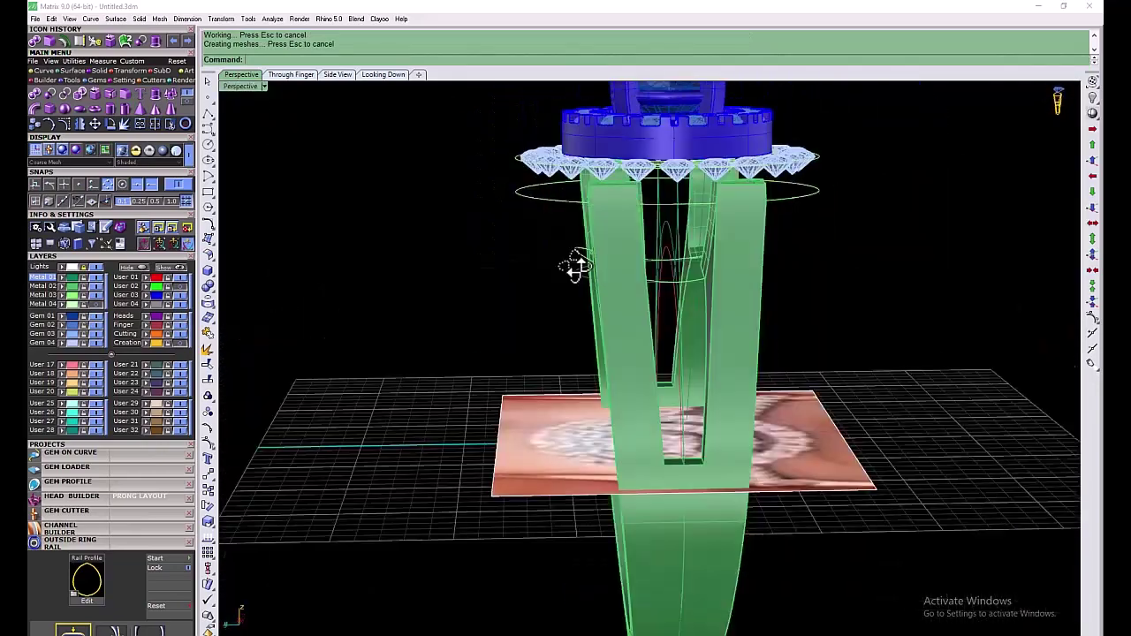
{"action": "right_click_drag", "start_coordinate": [575, 262], "coordinate": [538, 302]}
{"action": "scroll", "coordinate": [538, 305], "scroll_direction": "up", "scroll_amount": 4}
Move the leftover construction curves onto hidden layers and hide the Finger layer to leave the shank and gems clear
{"action": "left_click", "coordinate": [95, 303]}
{"action": "mouse_move", "coordinate": [579, 349]}
{"action": "right_mouse_down"}
{"action": "mouse_move", "coordinate": [628, 309]}
{"action": "mouse_move", "coordinate": [585, 329]}
{"action": "right_mouse_up"}
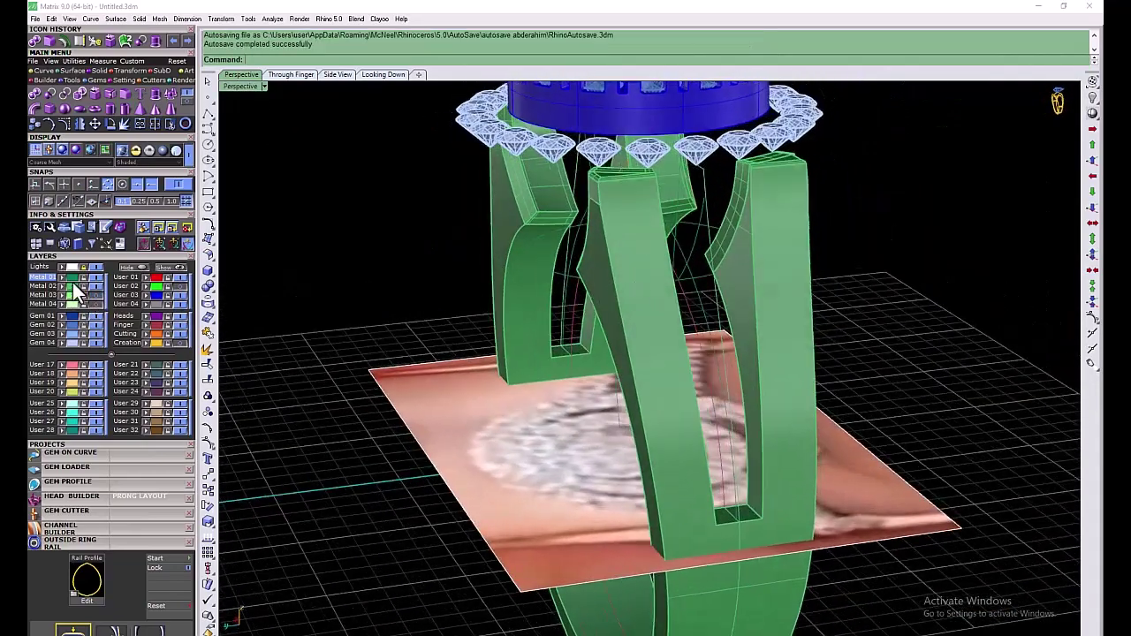
{"action": "left_click", "coordinate": [69, 278]}
{"action": "left_click", "coordinate": [69, 306]}
{"action": "left_click", "coordinate": [711, 239]}
{"action": "left_click", "coordinate": [62, 296]}
{"action": "right_click_drag", "start_coordinate": [608, 252], "coordinate": [584, 288]}
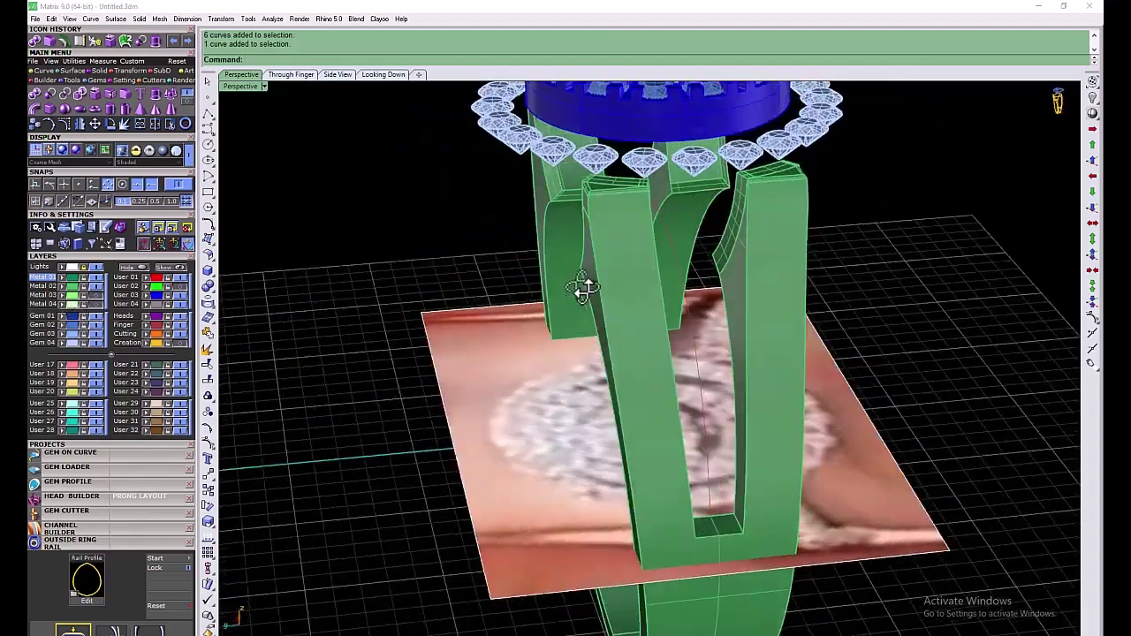
{"action": "left_click", "coordinate": [180, 325]}
{"action": "right_click_drag", "start_coordinate": [565, 327], "coordinate": [590, 288]}
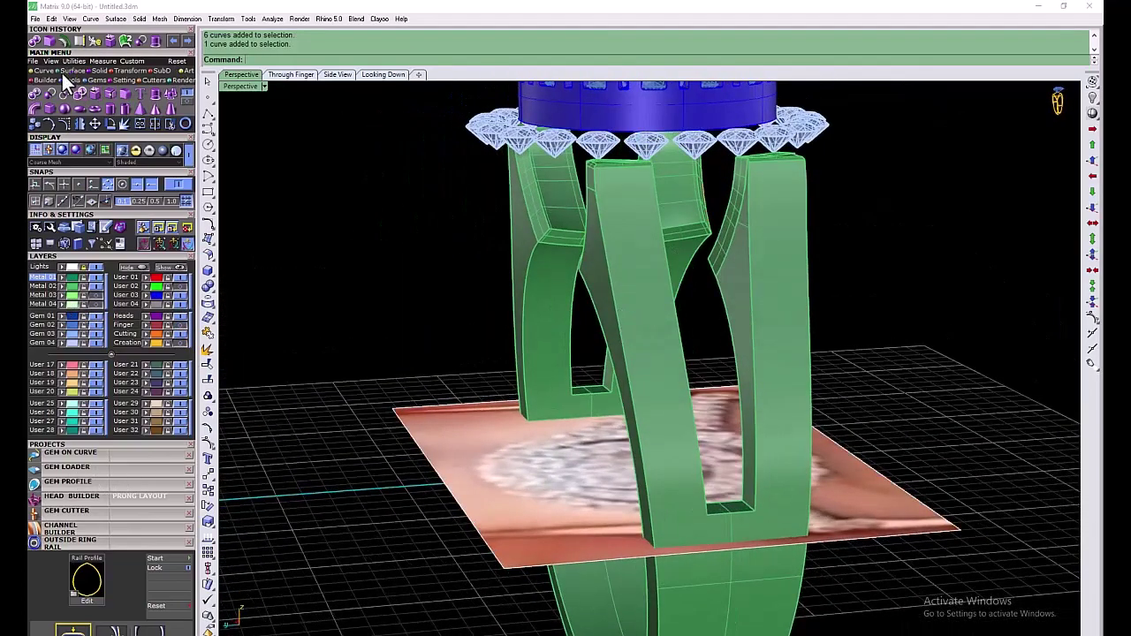
Start Gem on Surface and load the shank as the surface that receives the gems
{"action": "left_click", "coordinate": [94, 81]}
{"action": "left_click", "coordinate": [36, 109]}
{"action": "left_click_drag", "start_coordinate": [93, 556], "coordinate": [300, 268]}
{"action": "left_click", "coordinate": [619, 234]}
{"action": "left_click", "coordinate": [638, 336]}
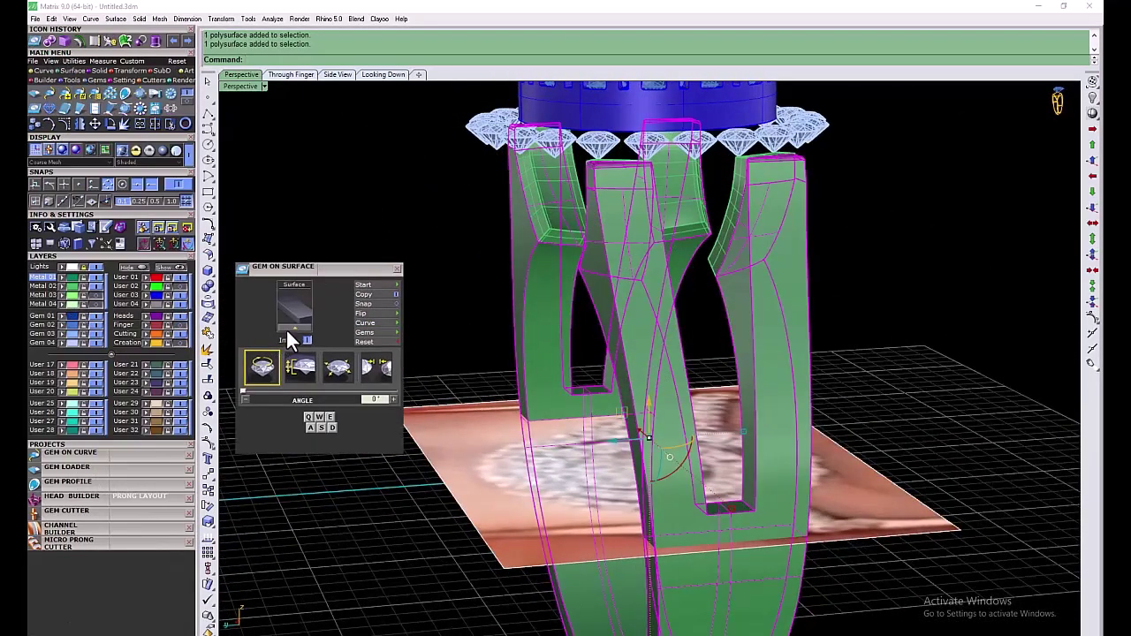
{"action": "left_click", "coordinate": [289, 328]}
Scale the preview gem on the shank arm's outer face to 160 %, a 1.6 mm stone
{"action": "scroll", "coordinate": [633, 222], "scroll_direction": "up", "scroll_amount": 3}
{"action": "right_click_drag", "start_coordinate": [640, 216], "coordinate": [617, 225]}
{"action": "key", "text": "w"}
{"action": "key", "text": "w"}
{"action": "key", "text": "w"}
{"action": "key", "text": "w"}
{"action": "key", "text": "w"}
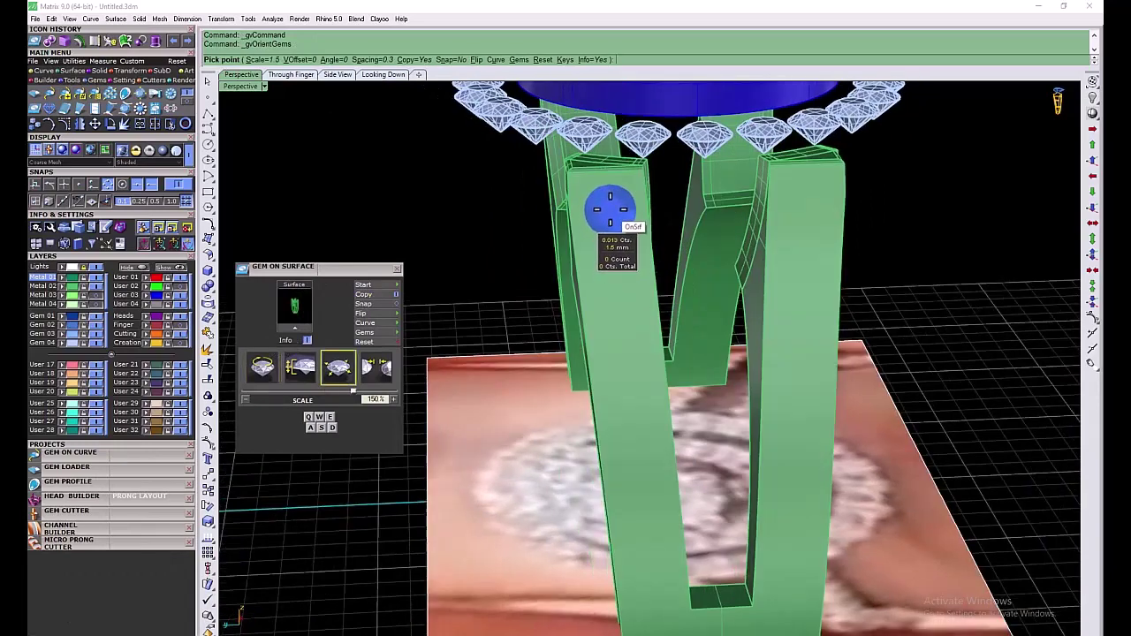
{"action": "scroll", "coordinate": [609, 210], "scroll_direction": "up", "scroll_amount": 2}
{"action": "key", "text": "w"}
{"action": "key", "text": "w"}
{"action": "key", "text": "s"}
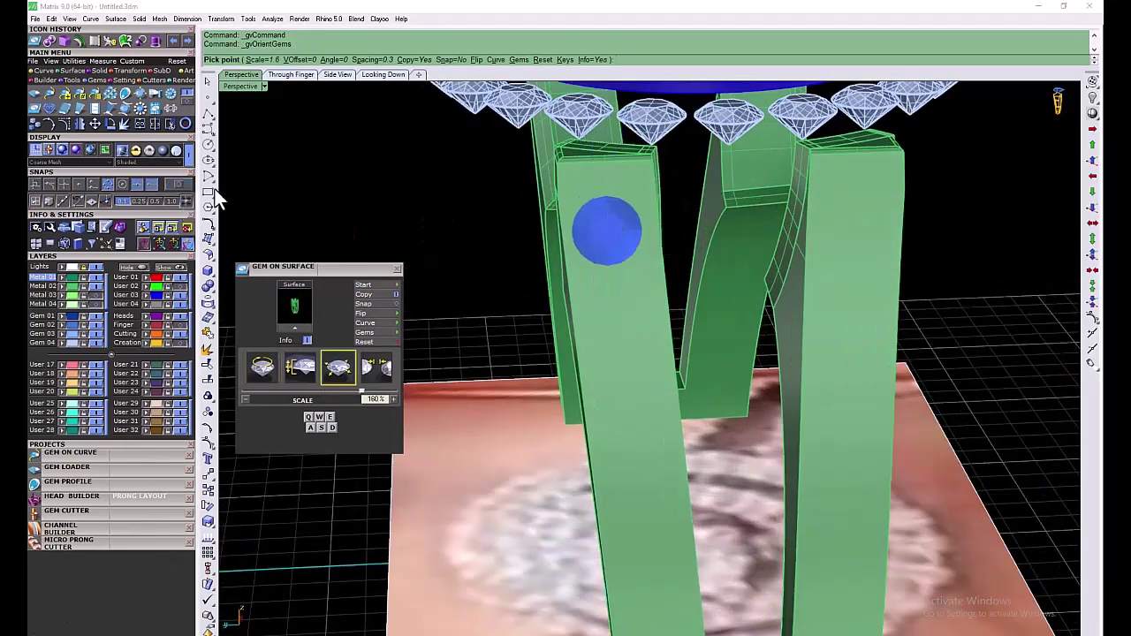
Place a row of seven 1.6 mm gems down the outer face of one split shank arm
{"action": "left_click", "coordinate": [610, 230]}
{"action": "left_click", "coordinate": [618, 307]}
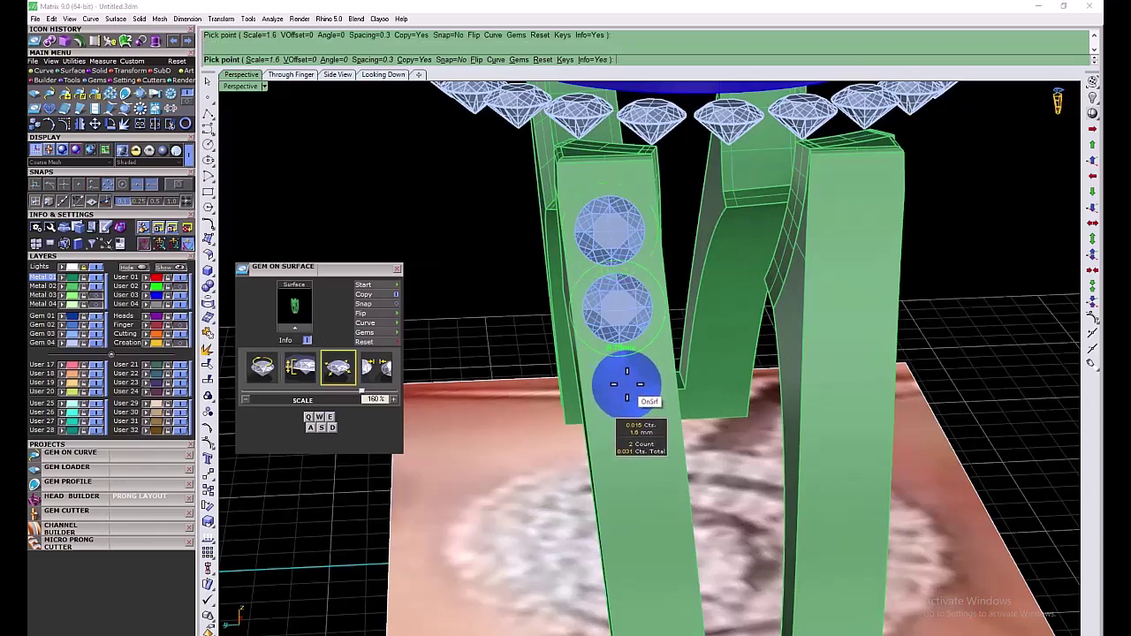
{"action": "left_click", "coordinate": [626, 384]}
{"action": "scroll", "coordinate": [627, 383], "scroll_direction": "down", "scroll_amount": 1}
{"action": "left_click", "coordinate": [638, 433]}
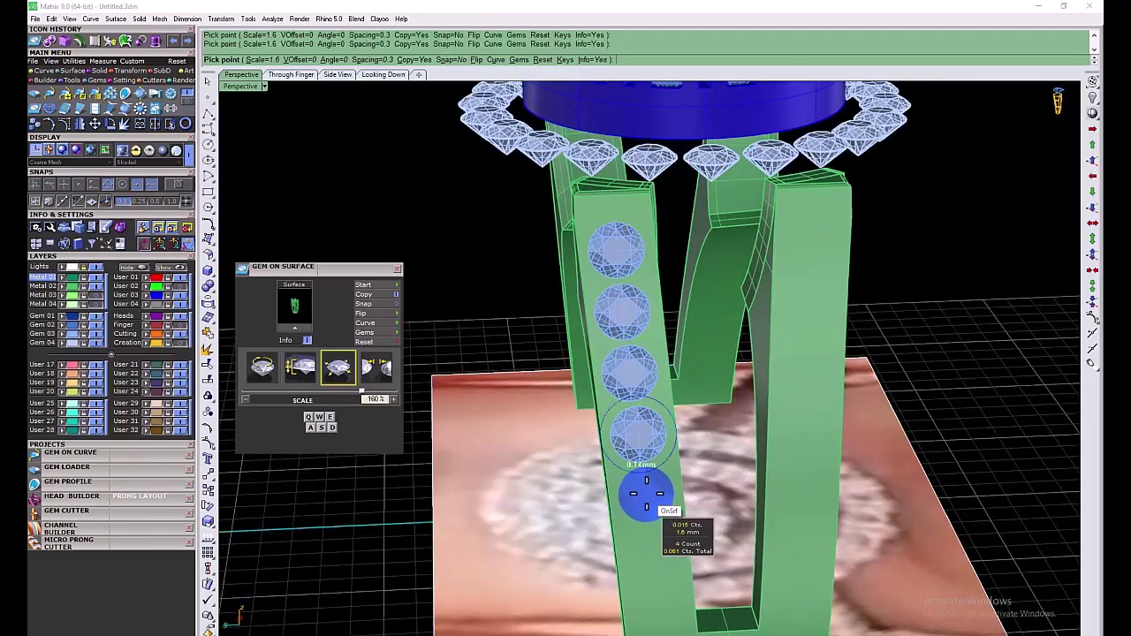
{"action": "left_click", "coordinate": [644, 498]}
{"action": "left_click", "coordinate": [650, 553]}
{"action": "scroll", "coordinate": [648, 561], "scroll_direction": "down", "scroll_amount": 2}
{"action": "scroll", "coordinate": [649, 561], "scroll_direction": "up", "scroll_amount": 5}
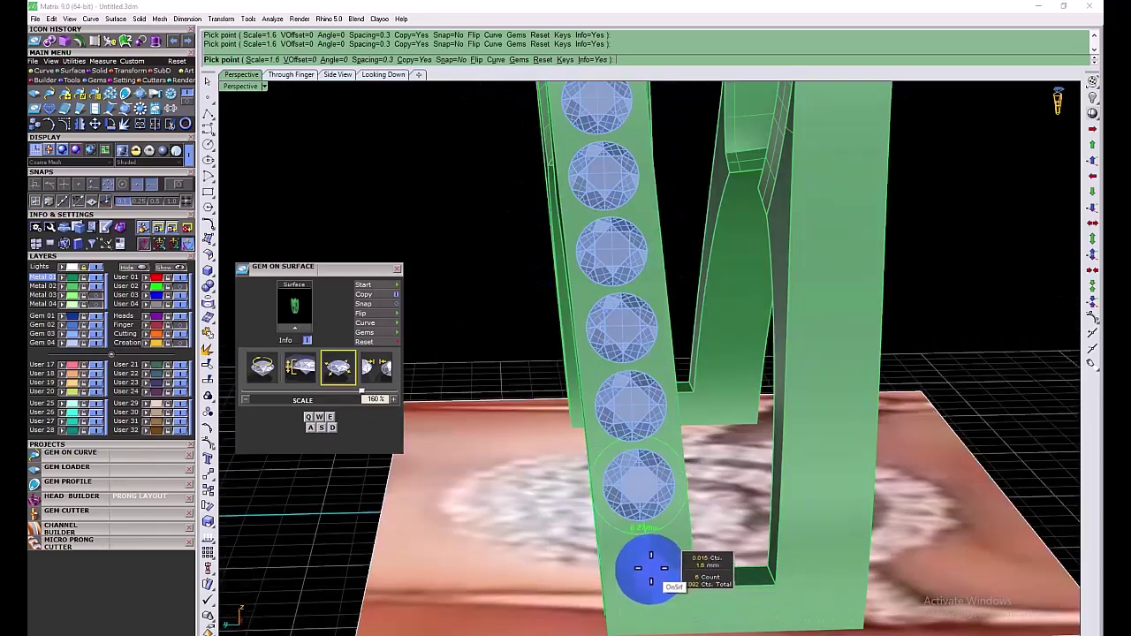
{"action": "left_click", "coordinate": [647, 563]}
{"action": "scroll", "coordinate": [646, 561], "scroll_direction": "down", "scroll_amount": 5}
{"action": "right_click", "coordinate": [646, 561]}
Select all seven gems on the shank arm while keeping the shank out of the selection
{"action": "left_click", "coordinate": [646, 559]}
{"action": "left_click", "coordinate": [641, 514], "text": "shift"}
{"action": "left_click", "coordinate": [636, 477], "text": "shift"}
{"action": "left_click", "coordinate": [634, 432], "text": "shift"}
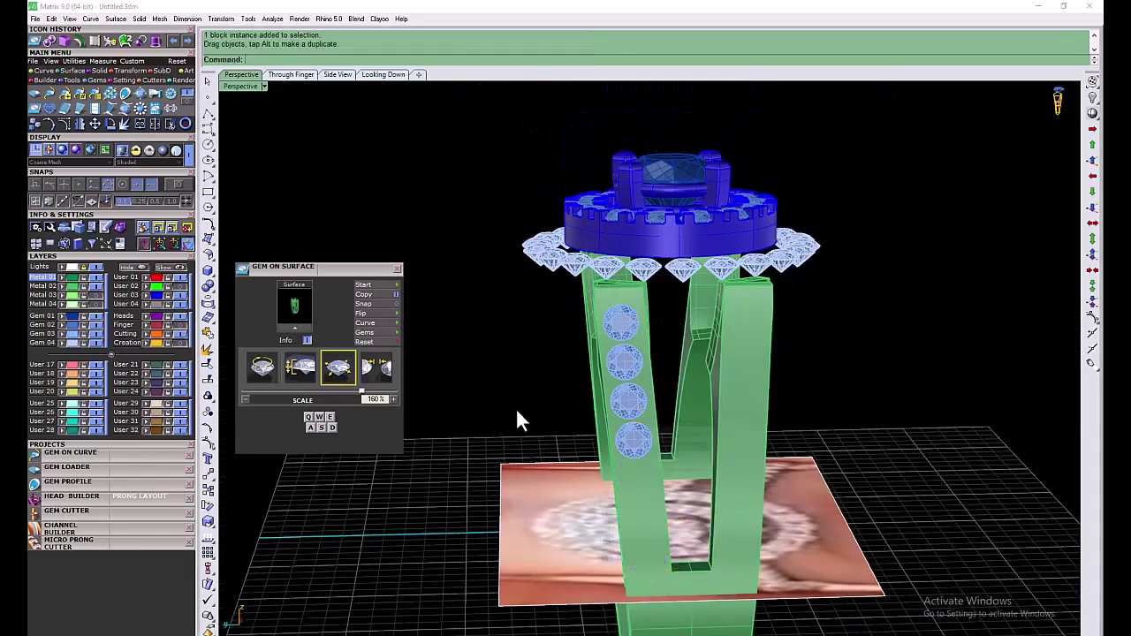
{"action": "left_click", "coordinate": [646, 558]}
{"action": "left_click", "coordinate": [642, 520], "text": "shift"}
{"action": "left_click", "coordinate": [637, 482], "text": "shift"}
{"action": "left_click", "coordinate": [652, 439], "text": "shift"}
{"action": "left_click", "coordinate": [681, 466]}
{"action": "left_click", "coordinate": [625, 409], "text": "shift"}
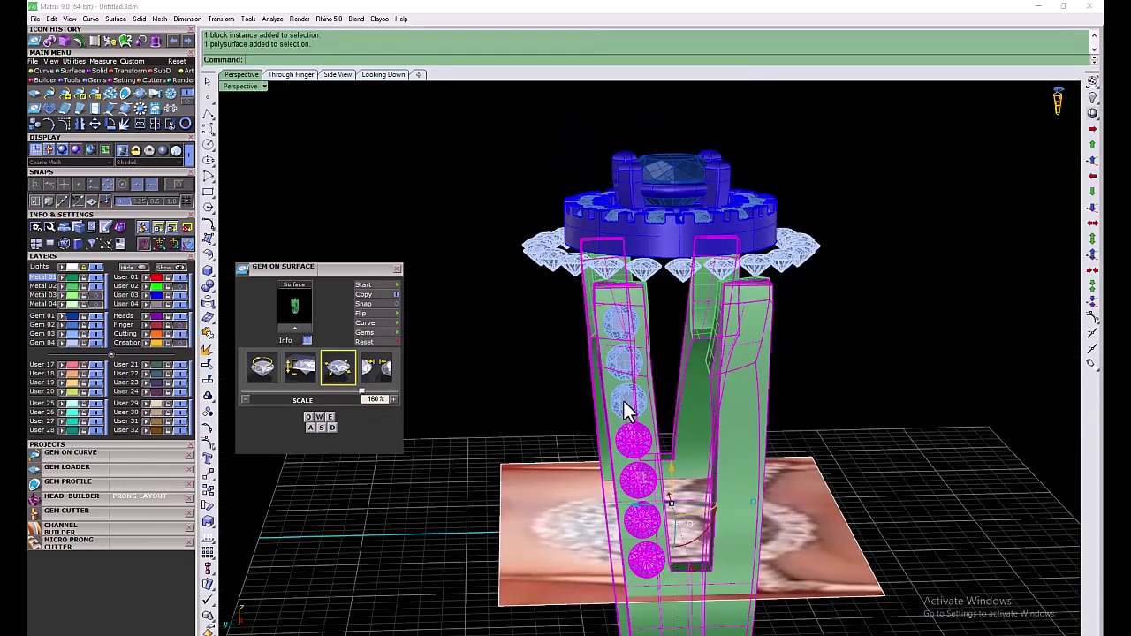
{"action": "left_click", "coordinate": [608, 332], "text": "ctrl"}
Shift the gem row horizontally inward in the Through Finger view so the gems sit inside the shank's outer edge
{"action": "left_click_drag", "start_coordinate": [337, 269], "coordinate": [151, 552]}
{"action": "double_click", "coordinate": [241, 86]}
{"action": "double_click", "coordinate": [248, 371]}
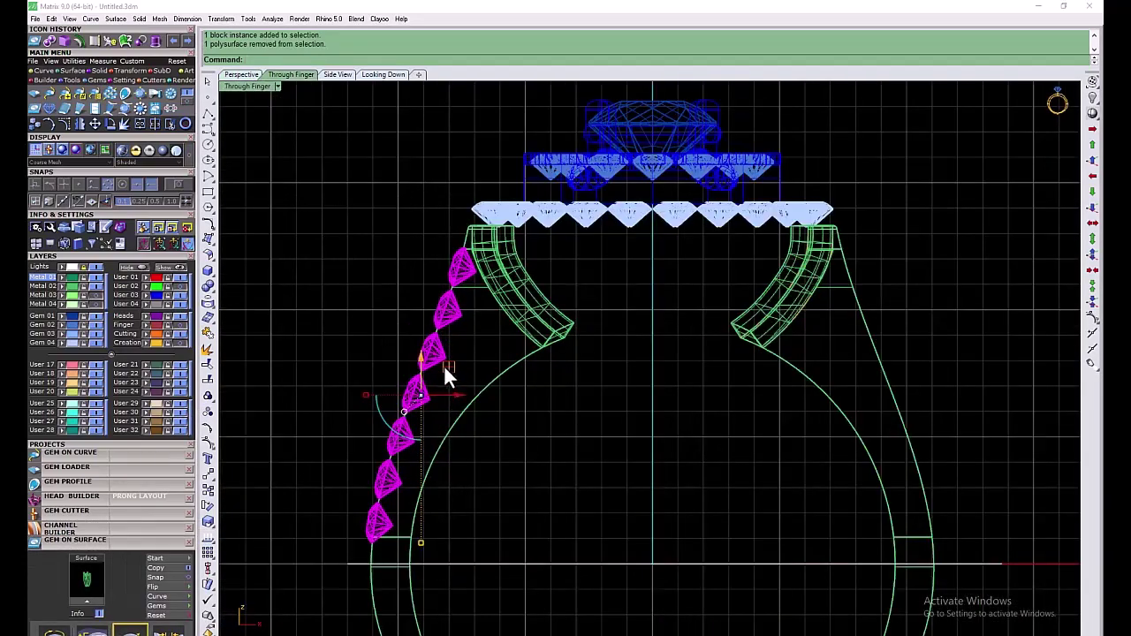
{"action": "left_click_drag", "start_coordinate": [441, 402], "coordinate": [452, 403]}
{"action": "left_click", "coordinate": [433, 353]}
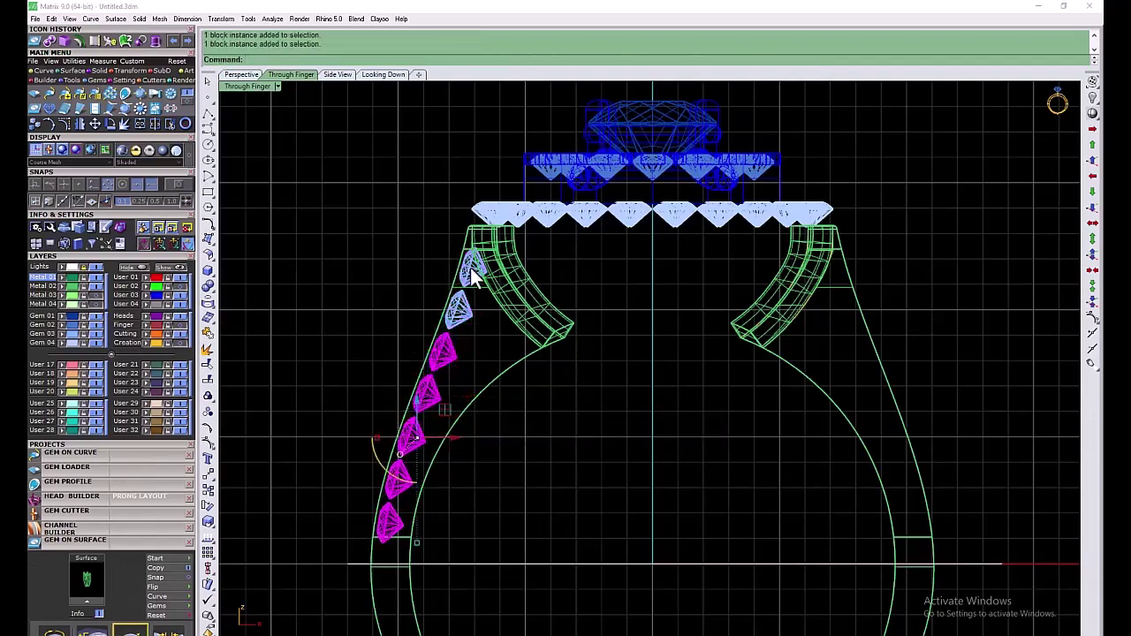
{"action": "left_click", "coordinate": [208, 397]}
{"action": "left_click", "coordinate": [457, 313]}
Move the capped solid running along the shank arm's gem row to the Cutting layer
{"action": "double_click", "coordinate": [247, 86]}
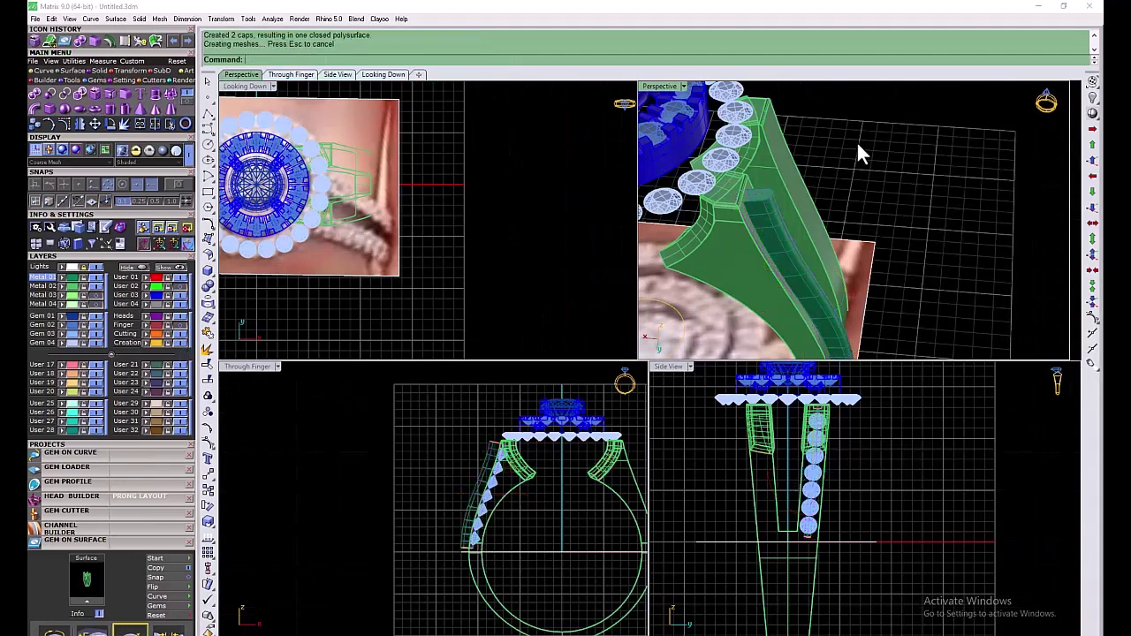
{"action": "left_click", "coordinate": [791, 243]}
{"action": "left_click", "coordinate": [800, 258]}
{"action": "double_click", "coordinate": [669, 366]}
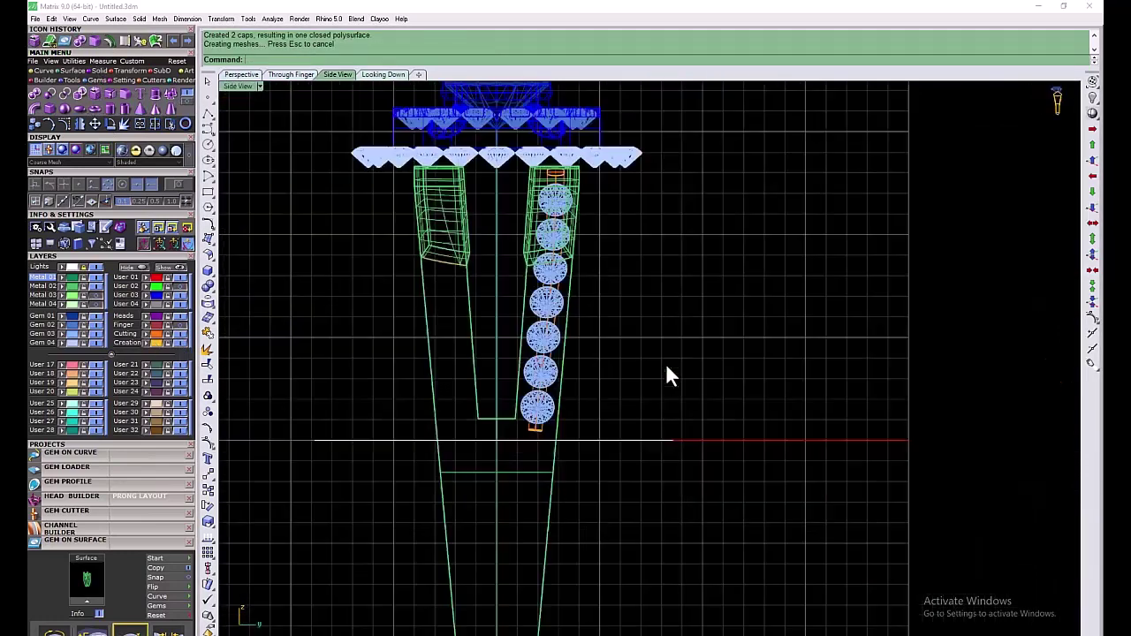
{"action": "scroll", "coordinate": [507, 451], "scroll_direction": "up", "scroll_amount": 3}
{"action": "scroll", "coordinate": [327, 274], "scroll_direction": "down", "scroll_amount": 2}
{"action": "left_click", "coordinate": [61, 528]}
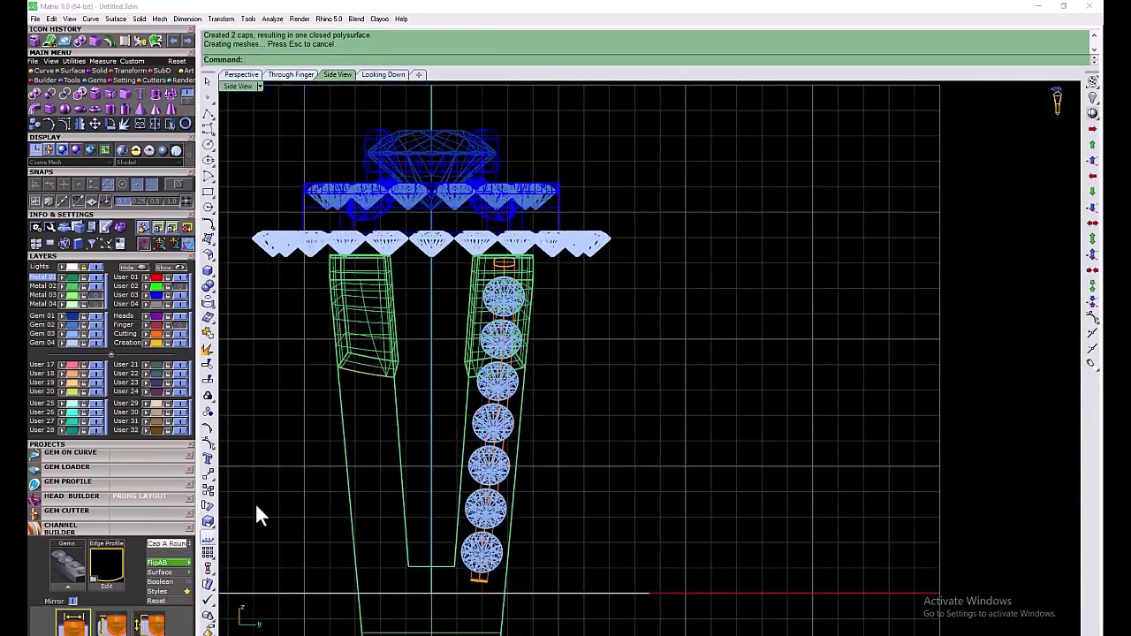
{"action": "left_click", "coordinate": [522, 301]}
{"action": "left_click", "coordinate": [553, 331]}
{"action": "left_click", "coordinate": [66, 566]}
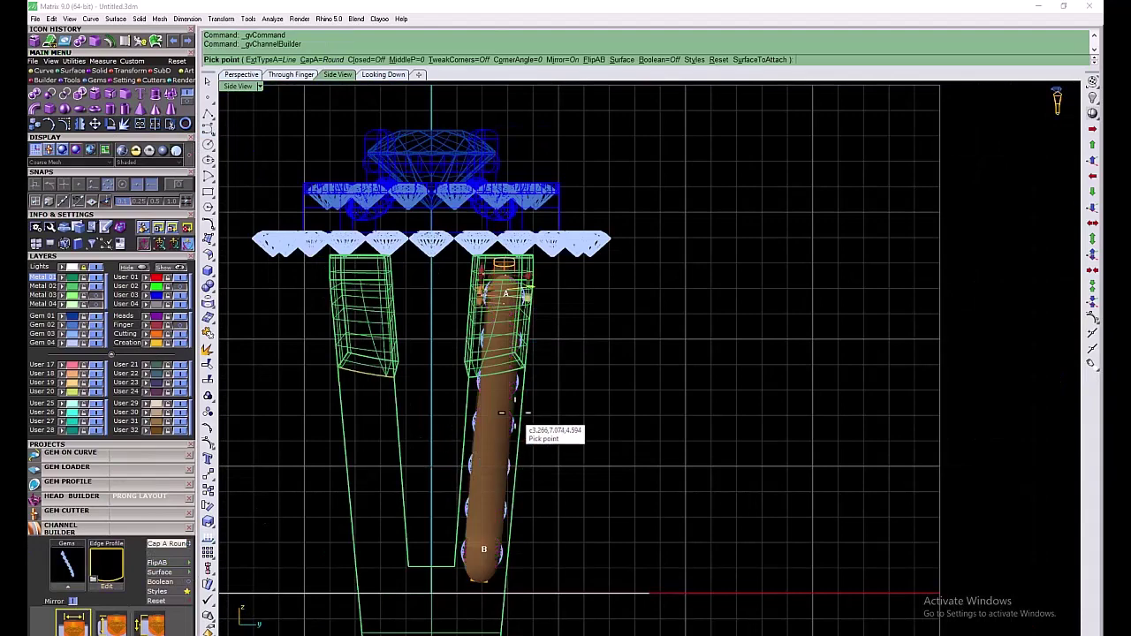
{"action": "key", "text": "Escape"}
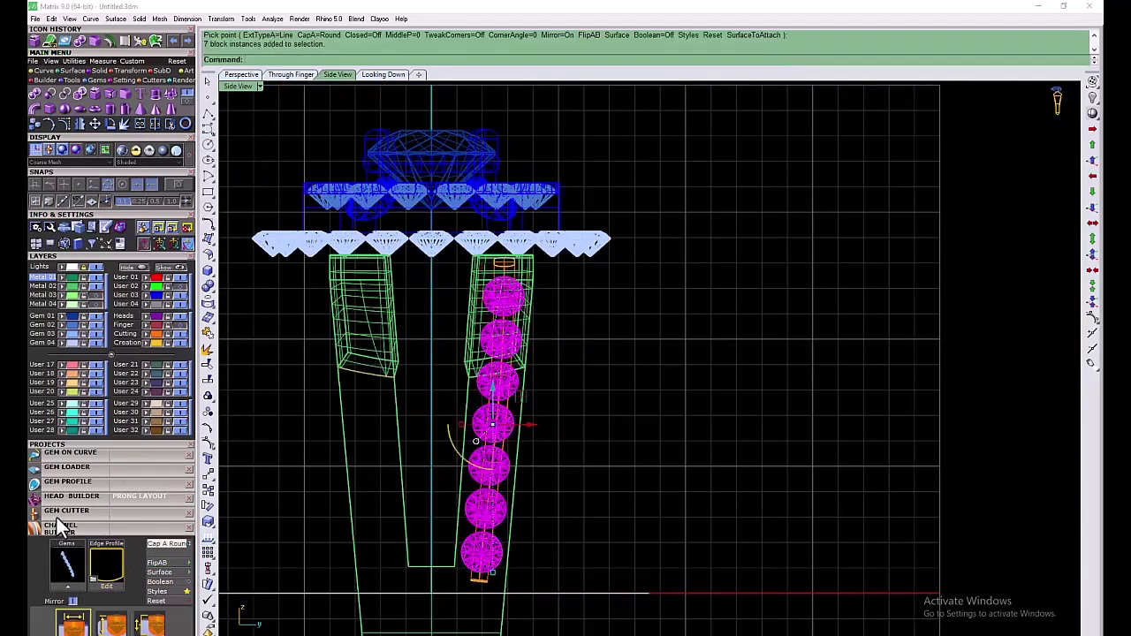
Start the Micro Prong Cutter on the row of seven shank gems and float its settings over the viewports
{"action": "left_click", "coordinate": [64, 529]}
{"action": "left_click", "coordinate": [67, 542]}
{"action": "left_click", "coordinate": [67, 592]}
{"action": "double_click", "coordinate": [231, 87]}
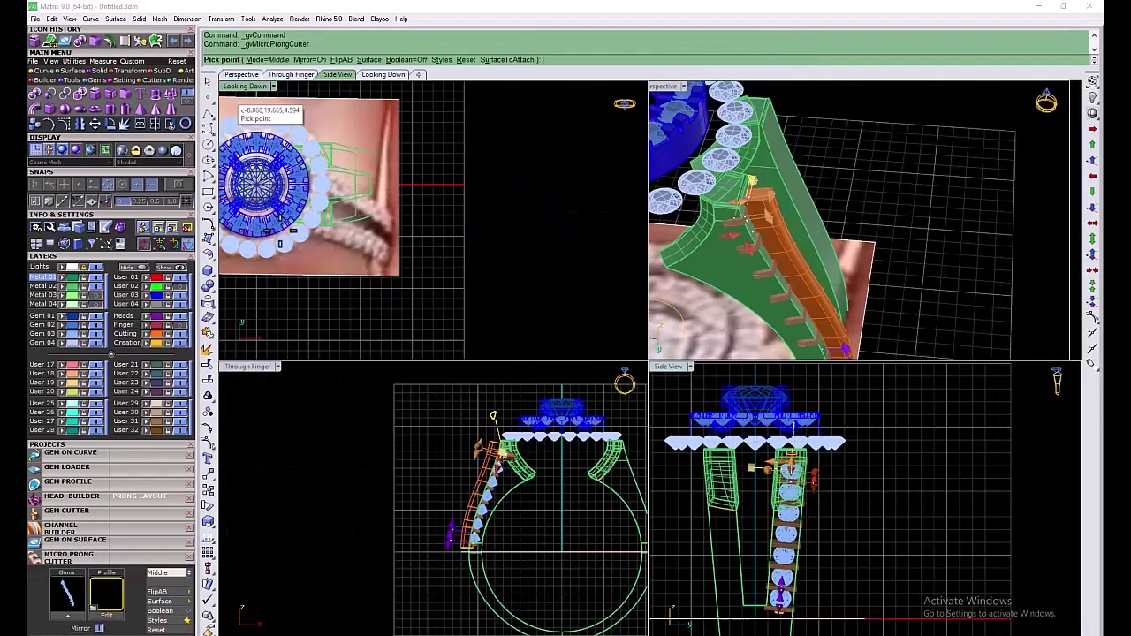
{"action": "scroll", "coordinate": [482, 495], "scroll_direction": "up", "scroll_amount": 5}
{"action": "left_click_drag", "start_coordinate": [137, 573], "coordinate": [297, 372]}
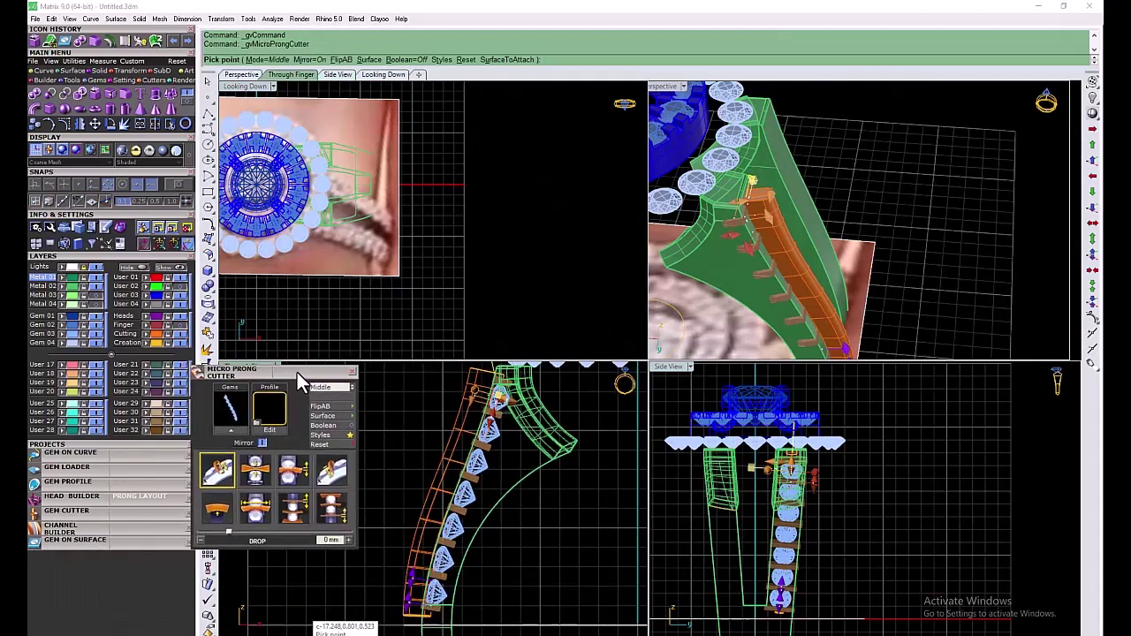
Try bending the Middle-mode prong cutters between the gems and set their width adjustment to -0.2 mm
{"action": "left_click", "coordinate": [220, 517]}
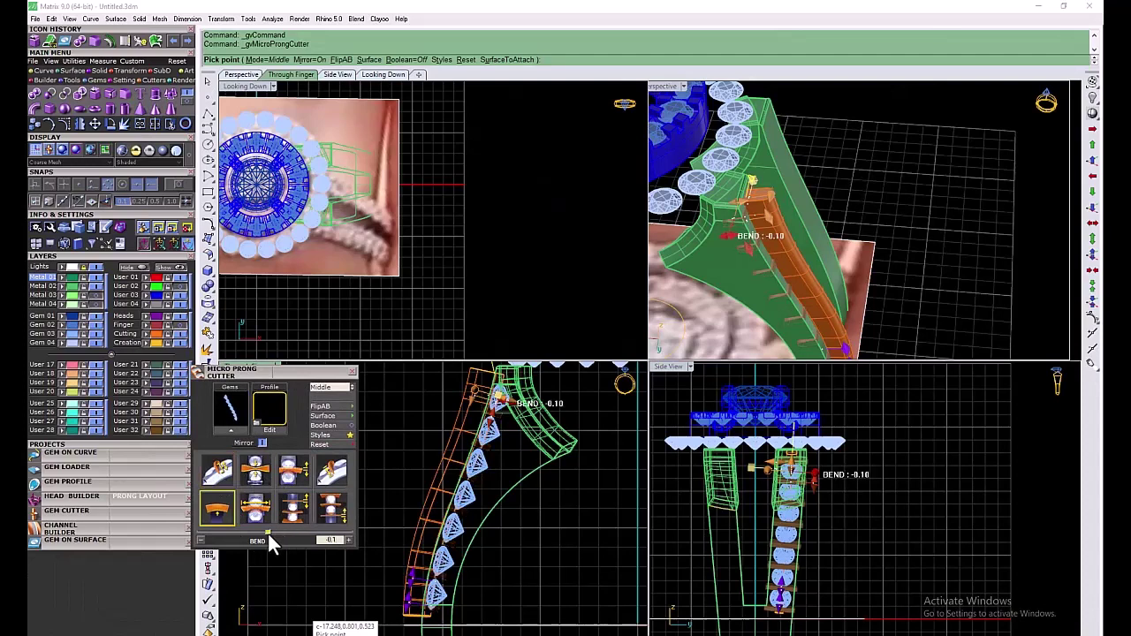
{"action": "left_click_drag", "start_coordinate": [270, 533], "coordinate": [319, 544]}
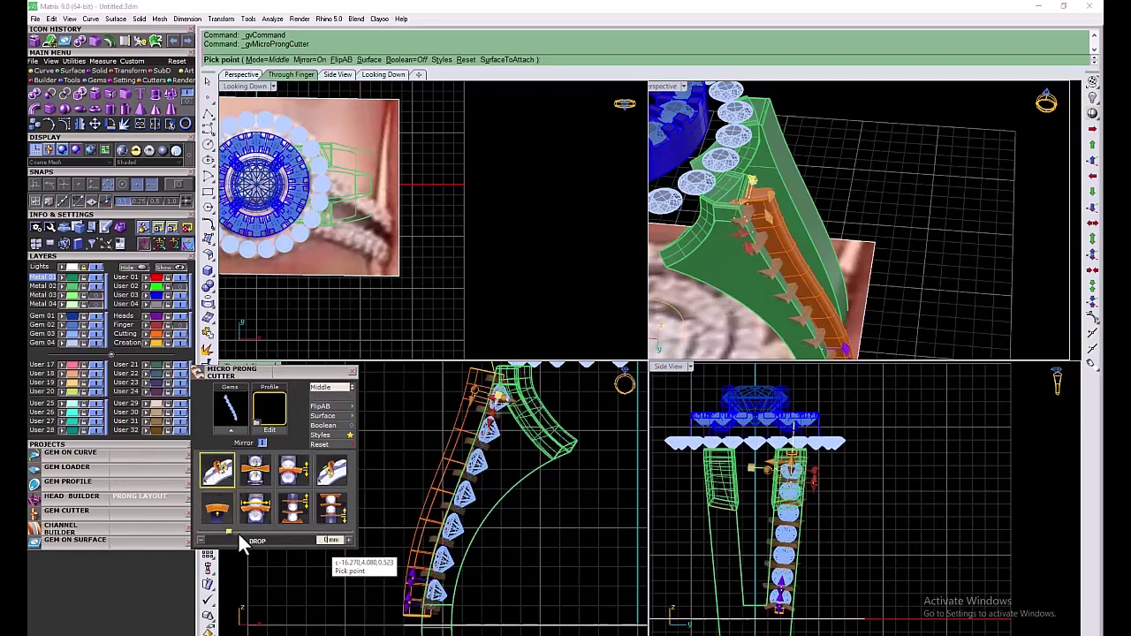
{"action": "left_click", "coordinate": [295, 470]}
{"action": "left_click_drag", "start_coordinate": [225, 532], "coordinate": [230, 531]}
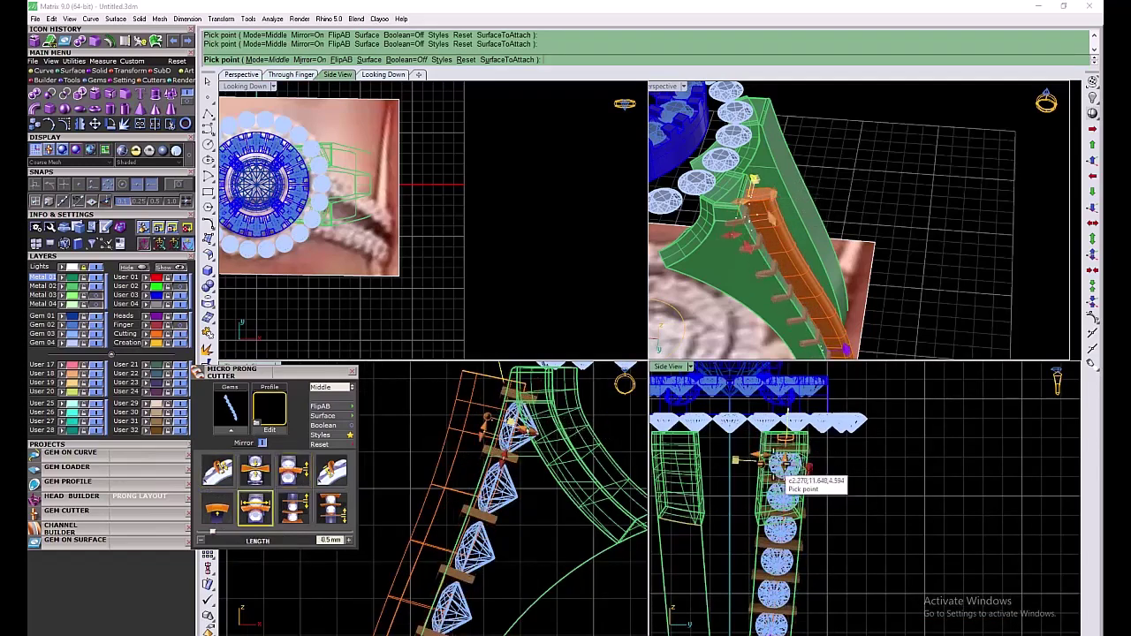
{"action": "left_click", "coordinate": [294, 470]}
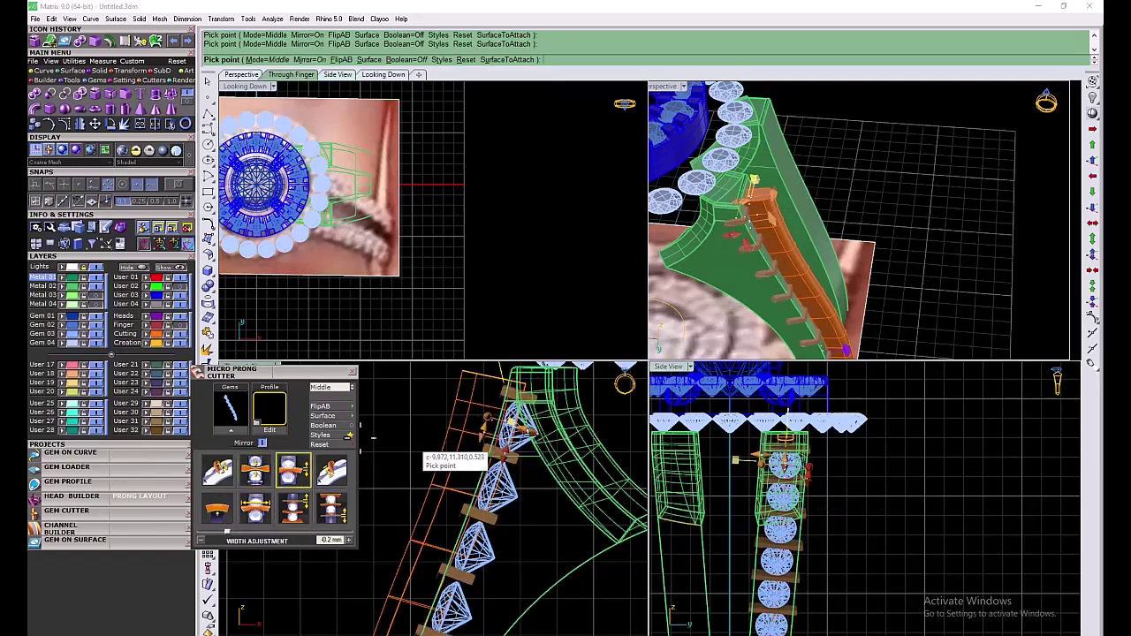
Generate Basic-mode prong cutters on the seven gems with a 0.3 mm drop and a 0.2 mm width adjustment
{"action": "left_click", "coordinate": [352, 388]}
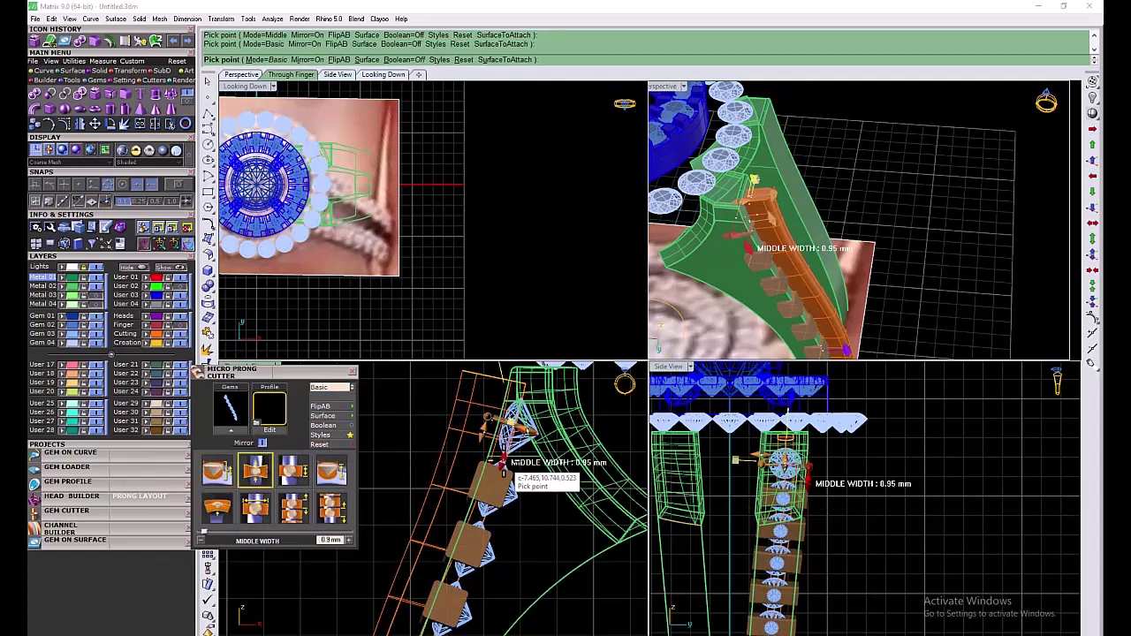
{"action": "left_click_drag", "start_coordinate": [504, 467], "coordinate": [533, 441]}
{"action": "left_click", "coordinate": [215, 474]}
{"action": "left_click_drag", "start_coordinate": [236, 532], "coordinate": [347, 537]}
{"action": "left_click", "coordinate": [294, 471]}
{"action": "scroll", "coordinate": [470, 552], "scroll_direction": "up", "scroll_amount": 6}
{"action": "left_click_drag", "start_coordinate": [233, 532], "coordinate": [229, 532]}
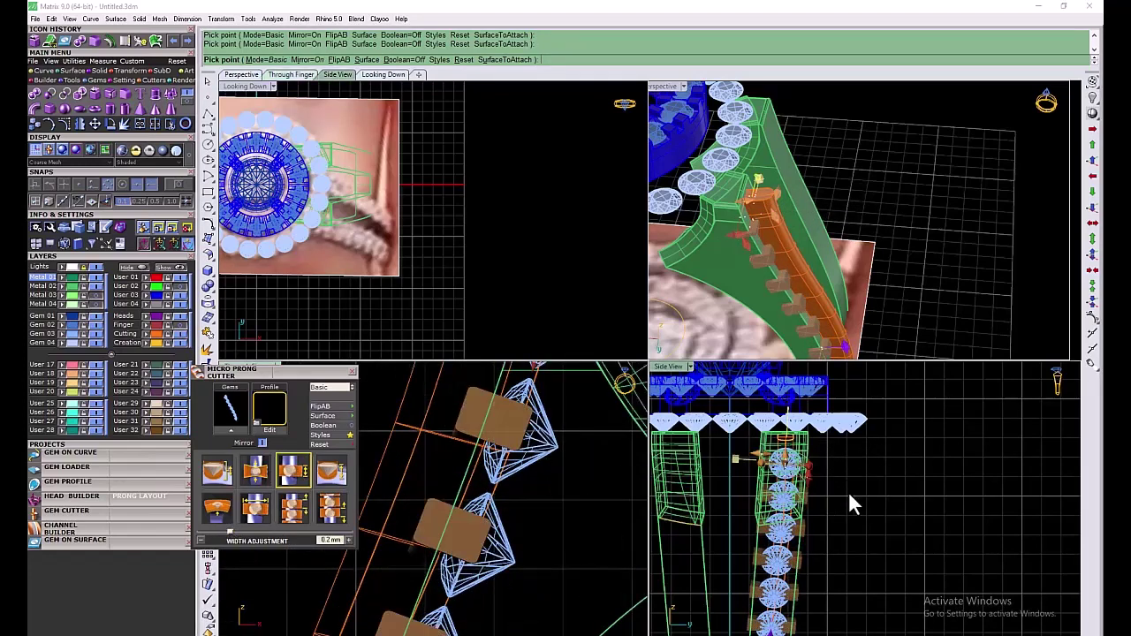
{"action": "key", "text": "Return"}
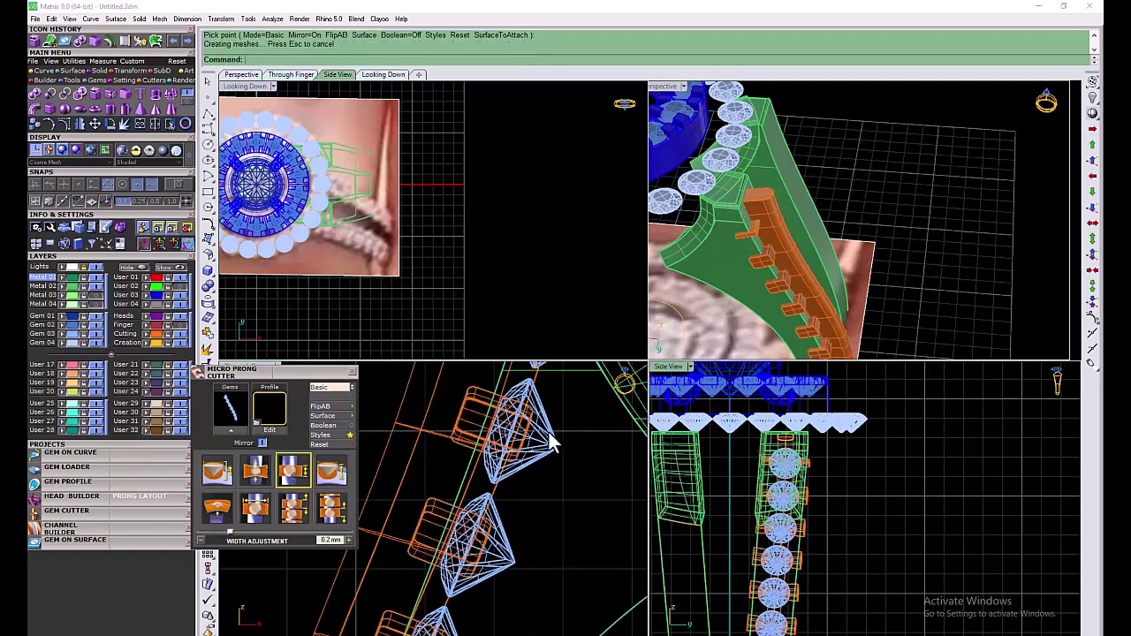
{"action": "left_click", "coordinate": [549, 432]}
{"action": "left_click", "coordinate": [351, 388]}
{"action": "left_click", "coordinate": [352, 388]}
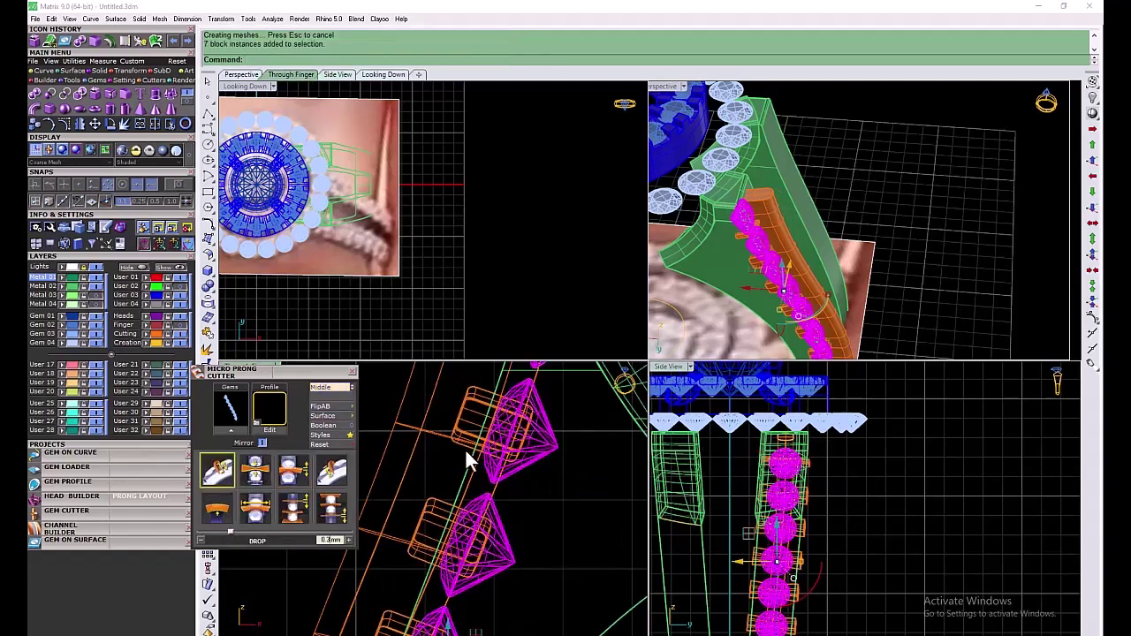
{"action": "double_click", "coordinate": [456, 519]}
{"action": "left_click", "coordinate": [351, 387]}
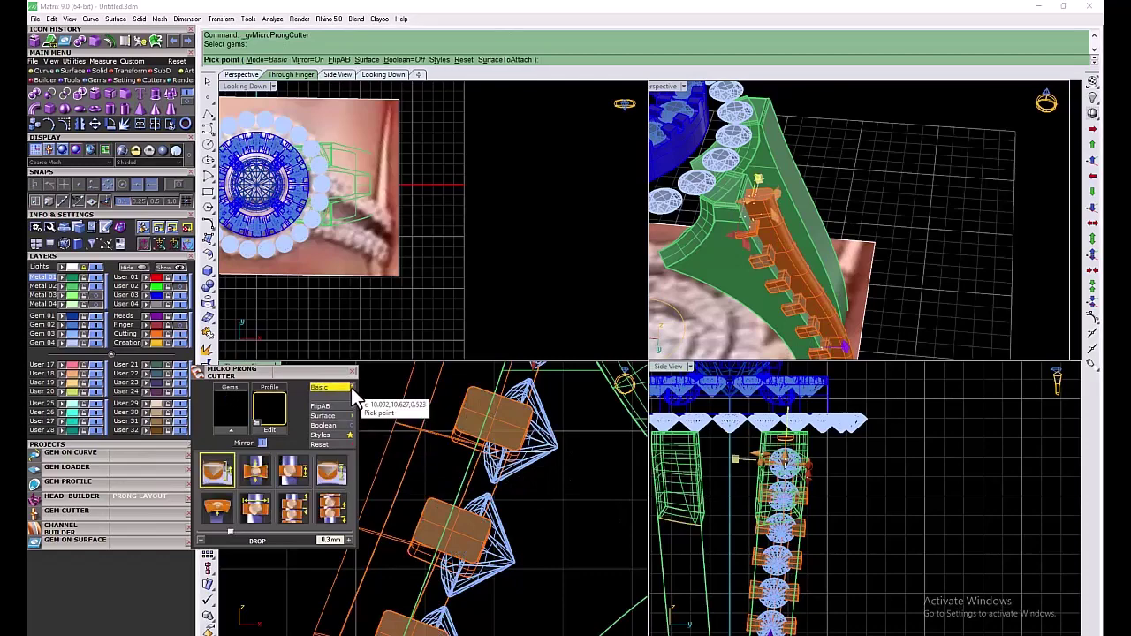
{"action": "left_click", "coordinate": [352, 388]}
{"action": "left_click", "coordinate": [353, 389]}
{"action": "scroll", "coordinate": [493, 508], "scroll_direction": "down", "scroll_amount": 8}
{"action": "left_click", "coordinate": [352, 389]}
{"action": "left_click", "coordinate": [352, 388]}
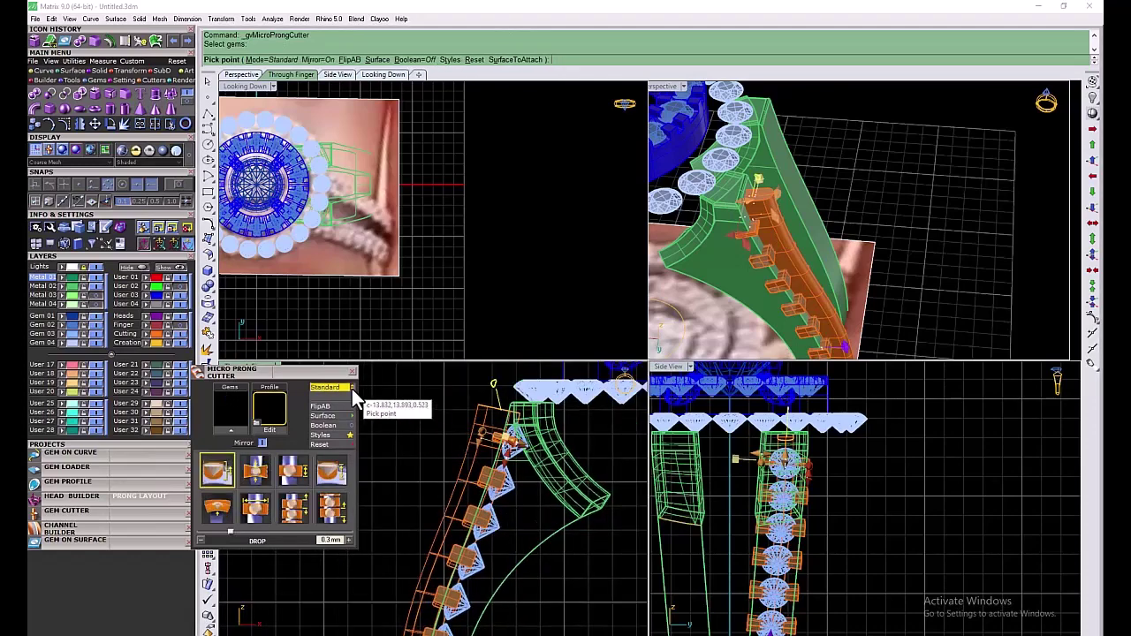
{"action": "left_click", "coordinate": [352, 390]}
Delete the seven Basic-mode prong cutters from the shank arm's gem row
{"action": "scroll", "coordinate": [495, 529], "scroll_direction": "up", "scroll_amount": 5}
{"action": "scroll", "coordinate": [491, 533], "scroll_direction": "down", "scroll_amount": 5}
{"action": "left_click", "coordinate": [524, 515]}
{"action": "scroll", "coordinate": [521, 513], "scroll_direction": "up", "scroll_amount": 5}
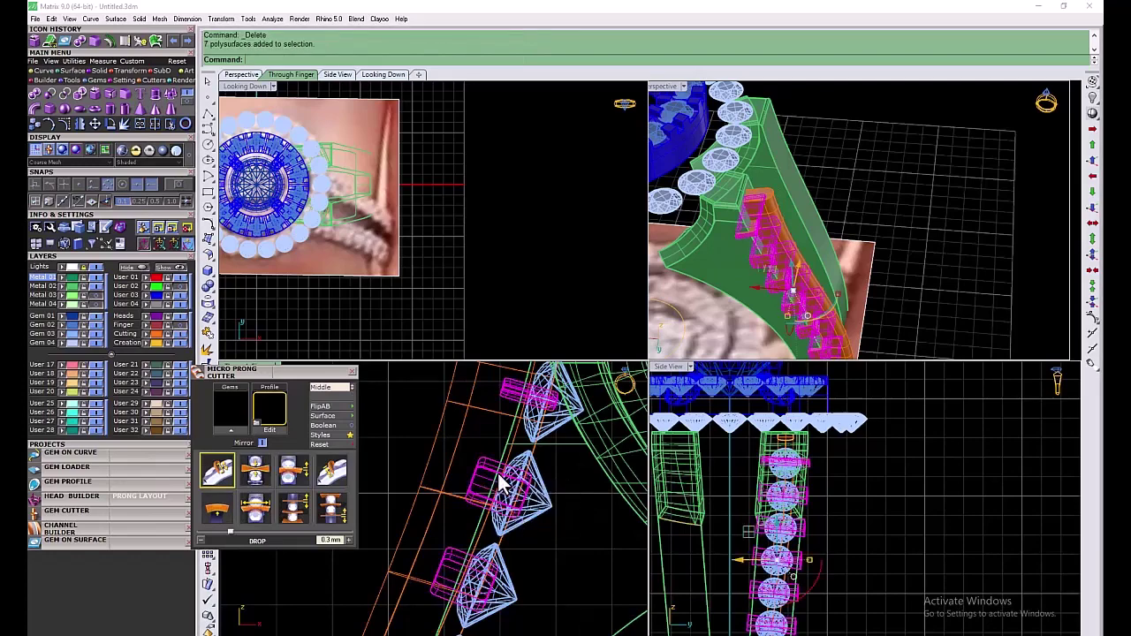
Start new Basic-mode prong cutters on the seven gems, adjust their bend and set the width adjustment to 0.5 mm
{"action": "left_click", "coordinate": [351, 389]}
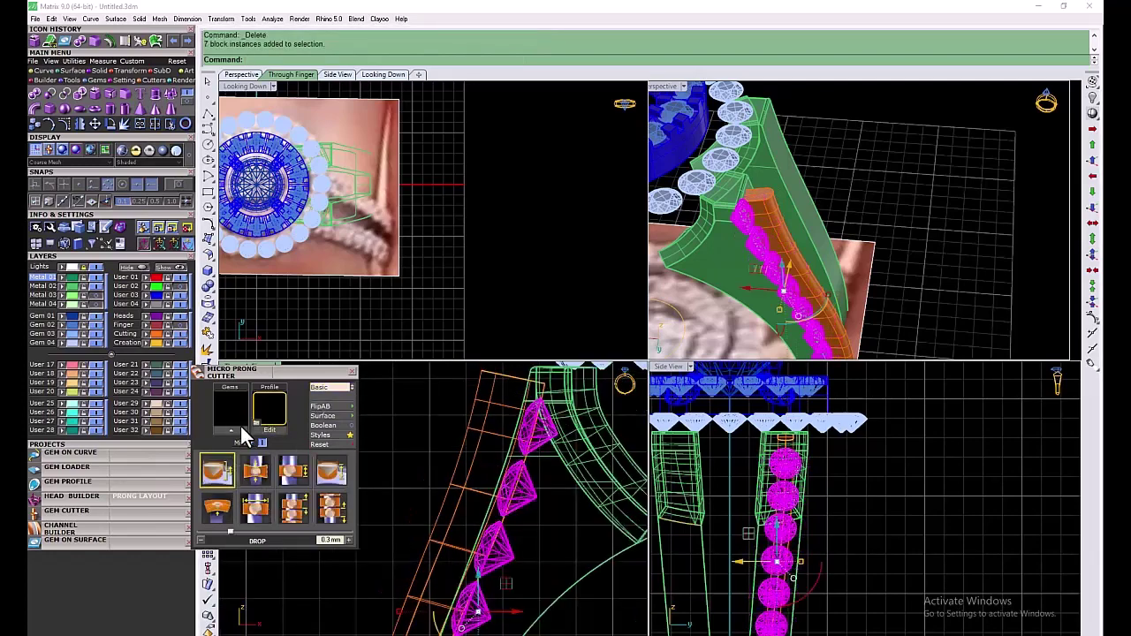
{"action": "scroll", "coordinate": [534, 521], "scroll_direction": "down", "scroll_amount": 5}
{"action": "scroll", "coordinate": [522, 530], "scroll_direction": "up", "scroll_amount": 5}
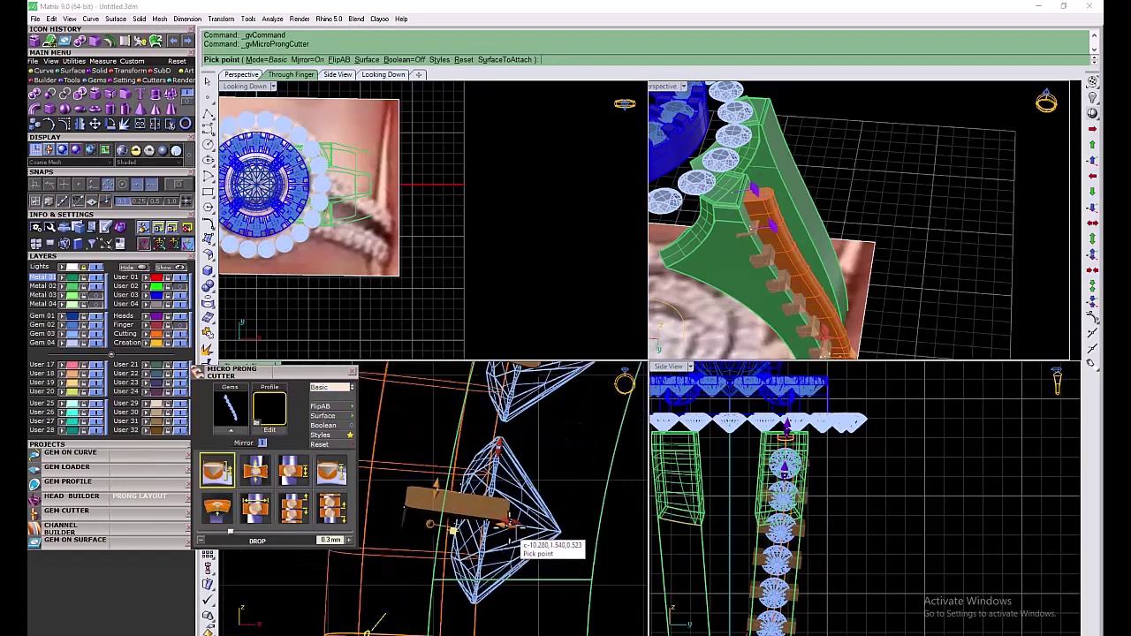
{"action": "left_click", "coordinate": [300, 515]}
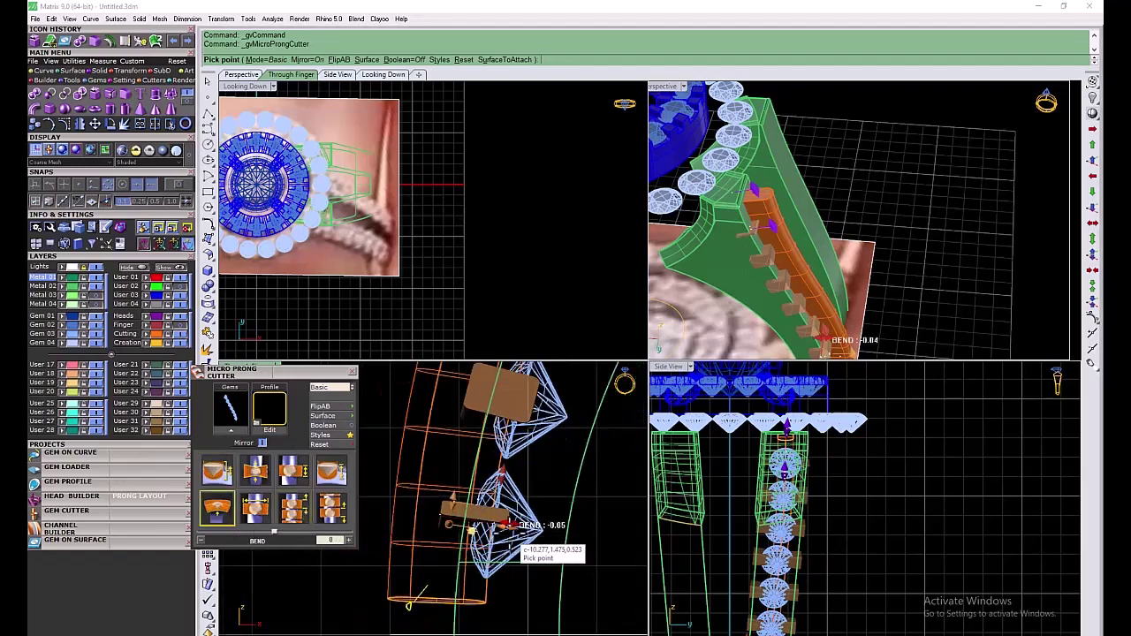
{"action": "left_click_drag", "start_coordinate": [509, 527], "coordinate": [507, 523]}
{"action": "left_click_drag", "start_coordinate": [452, 498], "coordinate": [453, 499]}
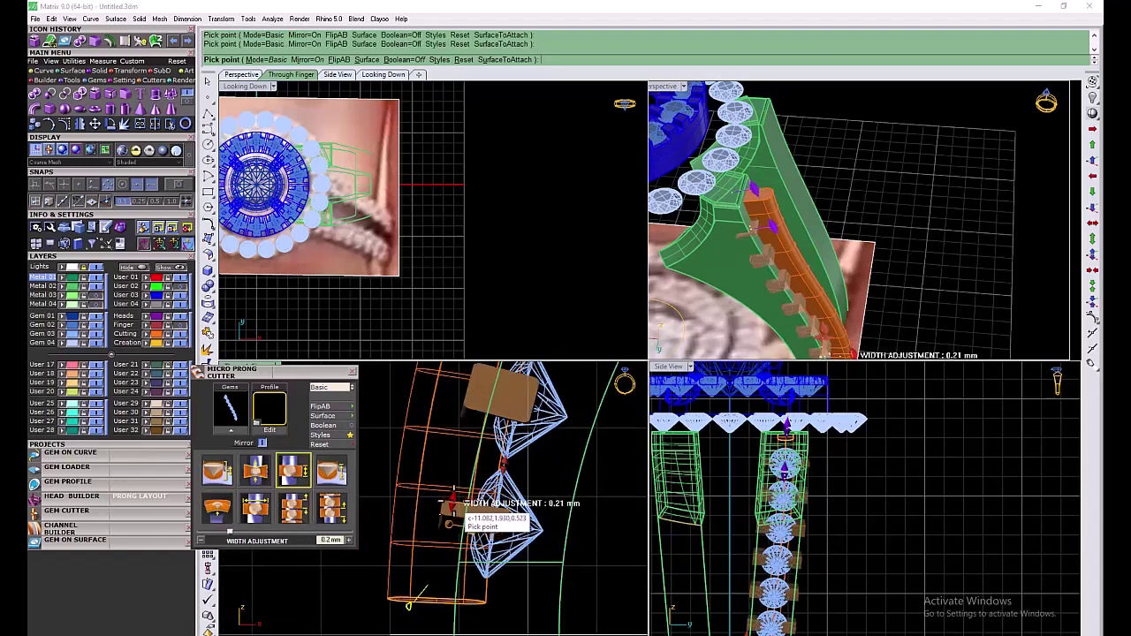
{"action": "scroll", "coordinate": [517, 411], "scroll_direction": "down", "scroll_amount": 3}
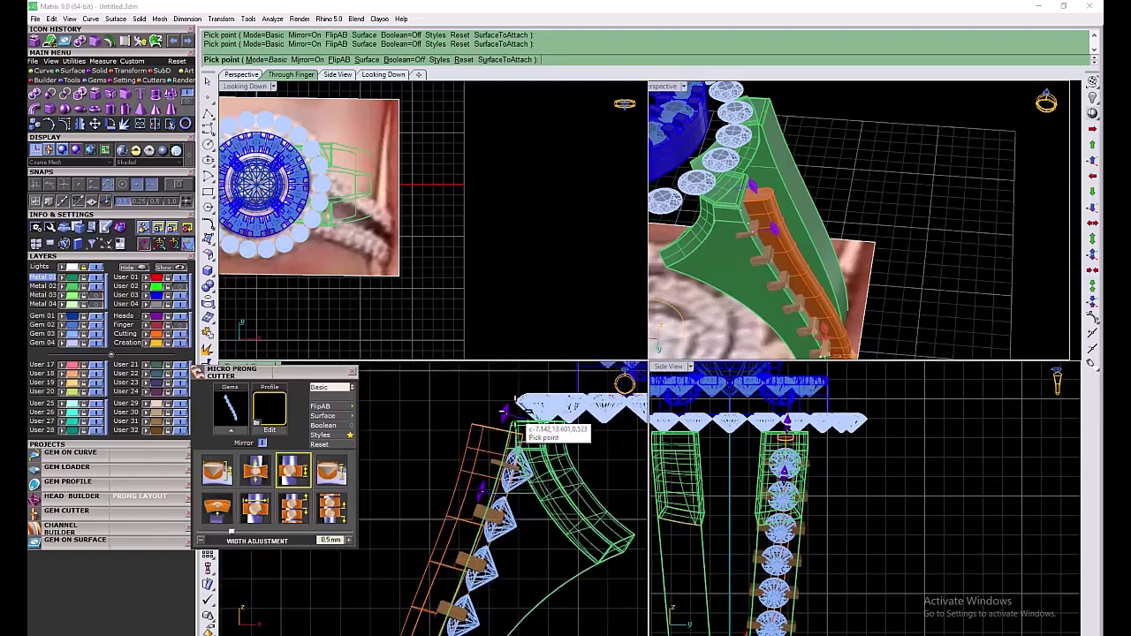
Set the End value of the Basic-mode cutters to -2.3 and generate them
{"action": "left_click_drag", "start_coordinate": [477, 509], "coordinate": [480, 516]}
{"action": "scroll", "coordinate": [517, 501], "scroll_direction": "up", "scroll_amount": 2}
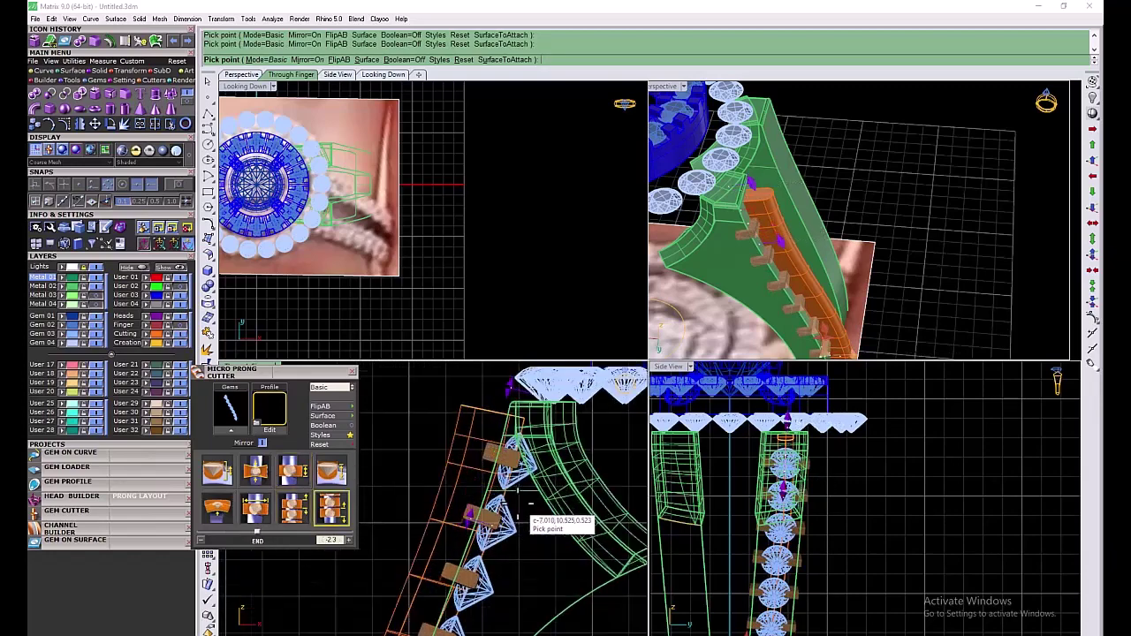
{"action": "scroll", "coordinate": [517, 502], "scroll_direction": "down", "scroll_amount": 4}
{"action": "right_click", "coordinate": [516, 502]}
Generate Middle-mode prong cutters between the gems with a -0.1 mm width adjustment and a 0.8 mm height
{"action": "scroll", "coordinate": [518, 495], "scroll_direction": "up", "scroll_amount": 8}
{"action": "left_click", "coordinate": [519, 488]}
{"action": "left_click", "coordinate": [347, 386]}
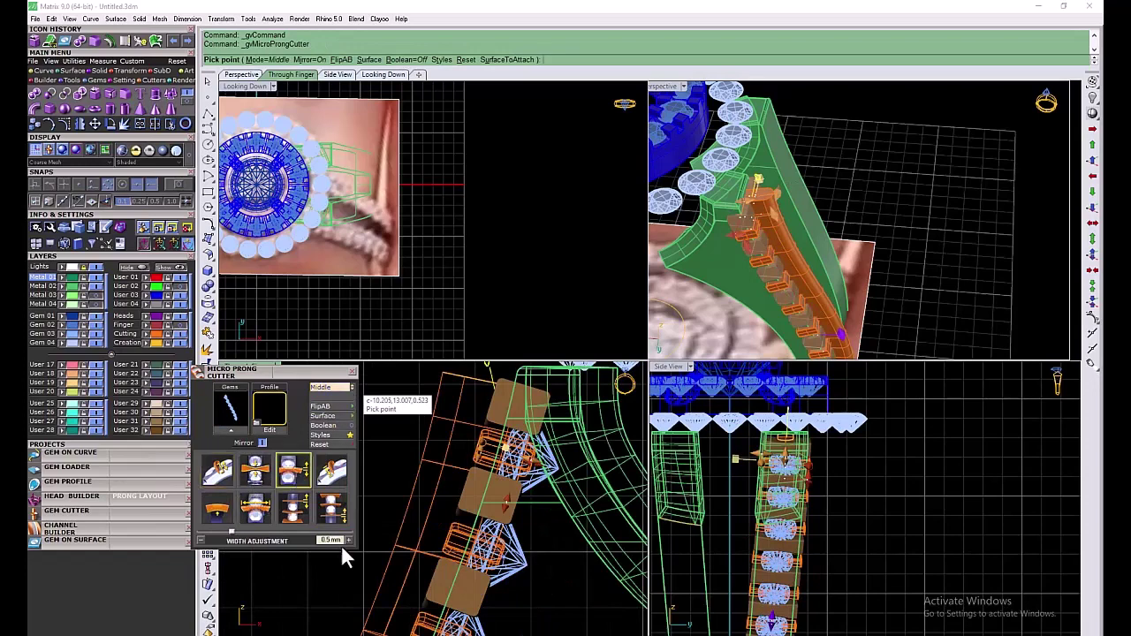
{"action": "left_click", "coordinate": [229, 531]}
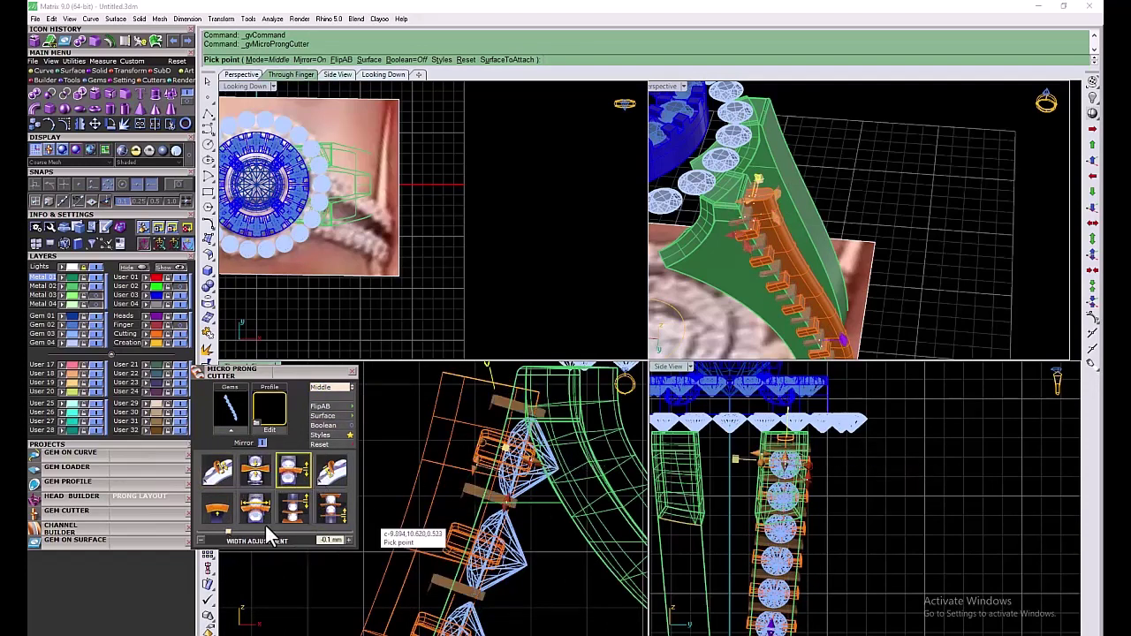
{"action": "left_click", "coordinate": [210, 538]}
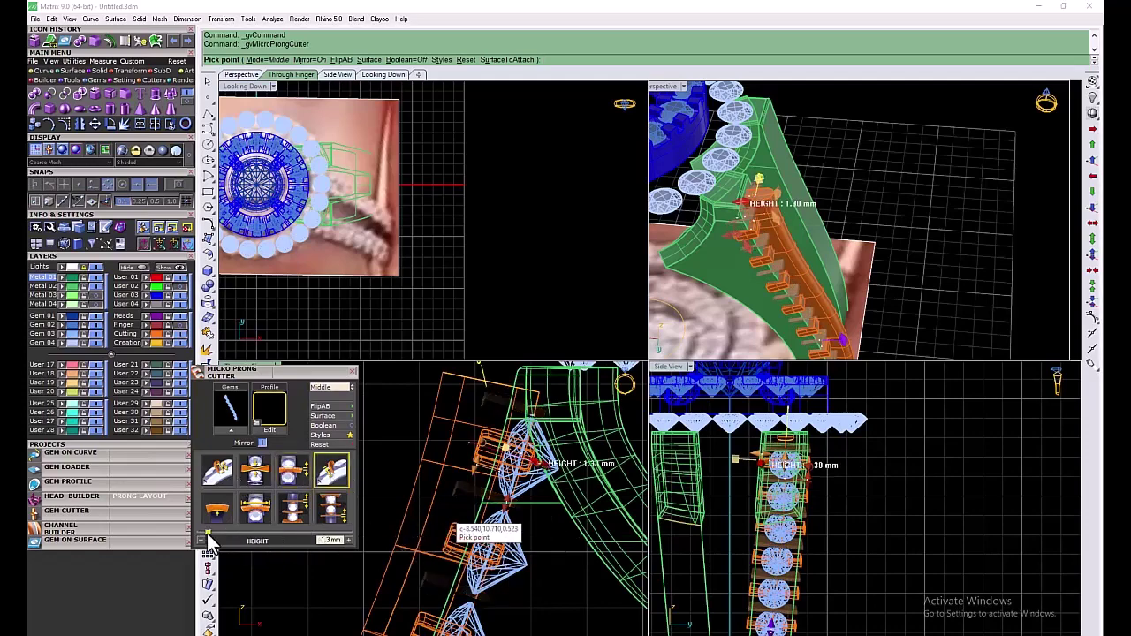
{"action": "left_click_drag", "start_coordinate": [208, 531], "coordinate": [203, 534]}
{"action": "right_click", "coordinate": [902, 436]}
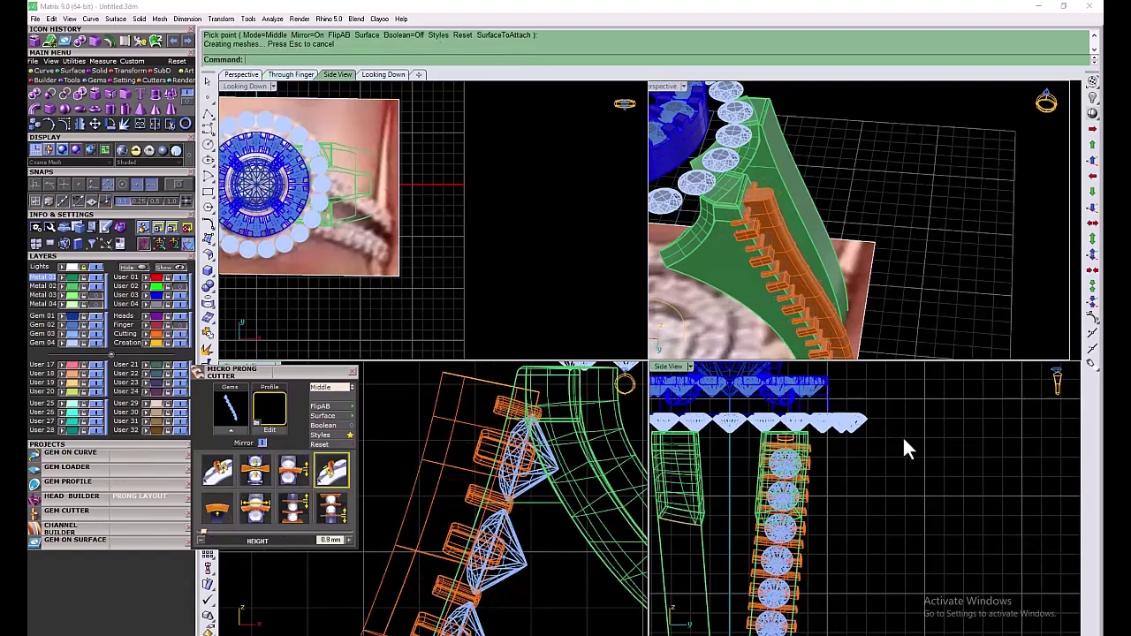
Delete the seven Basic-mode cutters at the gems while keeping the Middle-mode cutters between them
{"action": "scroll", "coordinate": [767, 200], "scroll_direction": "down", "scroll_amount": 5}
{"action": "right_click_drag", "start_coordinate": [765, 199], "coordinate": [712, 215]}
{"action": "scroll", "coordinate": [462, 553], "scroll_direction": "up", "scroll_amount": 6}
{"action": "left_click", "coordinate": [459, 507]}
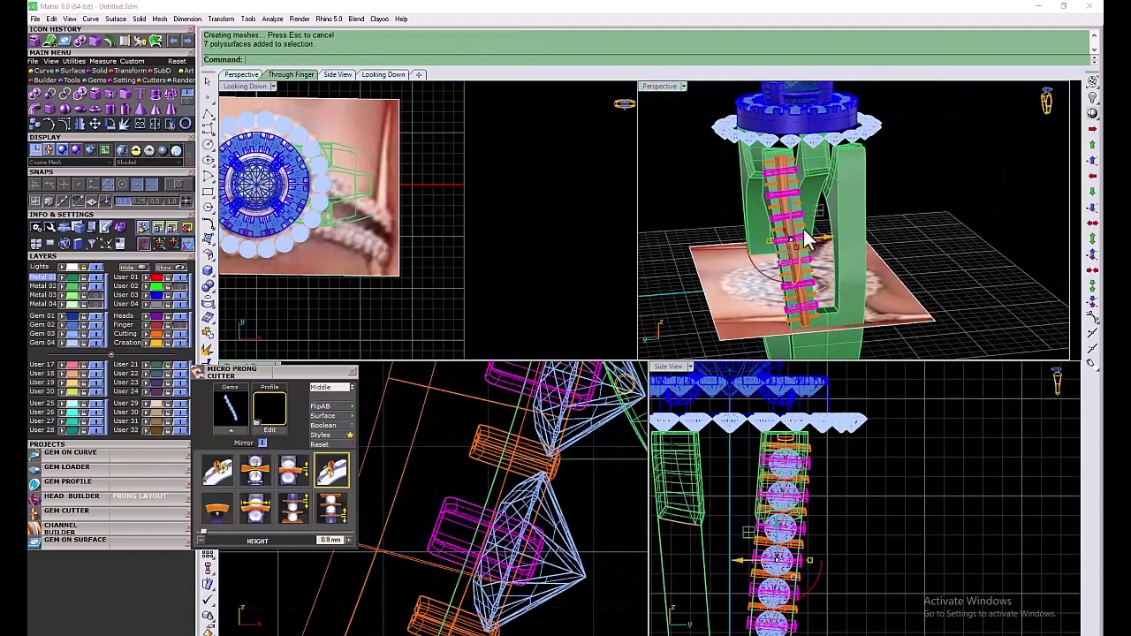
{"action": "scroll", "coordinate": [799, 219], "scroll_direction": "up", "scroll_amount": 10}
{"action": "scroll", "coordinate": [799, 218], "scroll_direction": "down", "scroll_amount": 10}
{"action": "right_click_drag", "start_coordinate": [799, 219], "coordinate": [752, 268]}
{"action": "scroll", "coordinate": [522, 514], "scroll_direction": "down", "scroll_amount": 6}
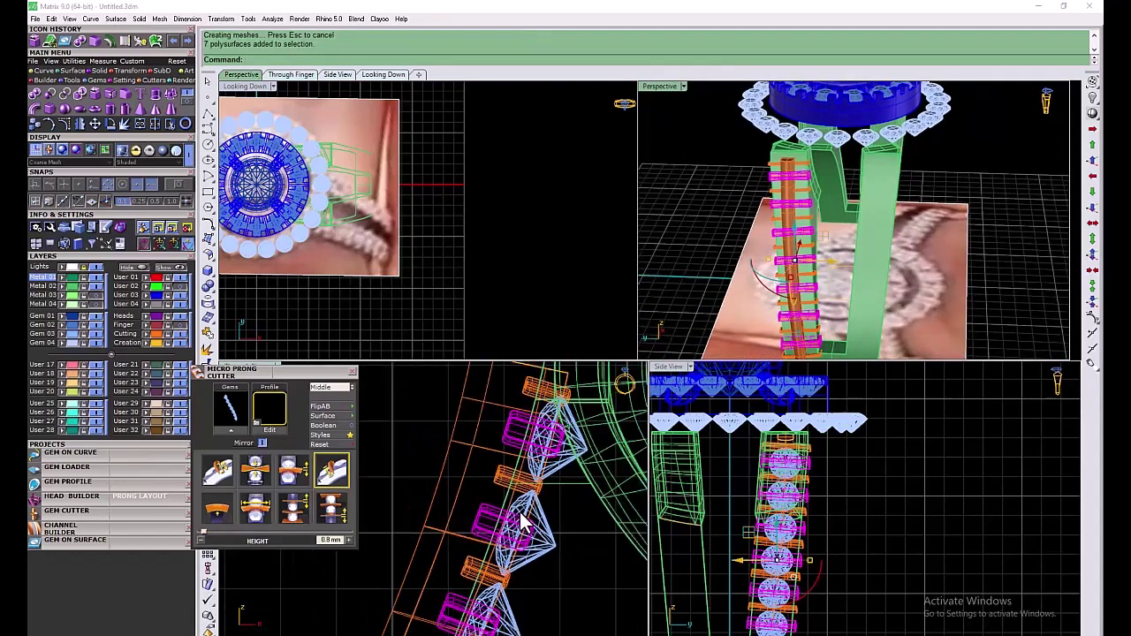
{"action": "key", "text": "Delete"}
Set up Basic-mode micro prong cutters on the seven gems with a -0.1 mm width adjustment
{"action": "left_click", "coordinate": [536, 524]}
{"action": "left_click", "coordinate": [232, 428]}
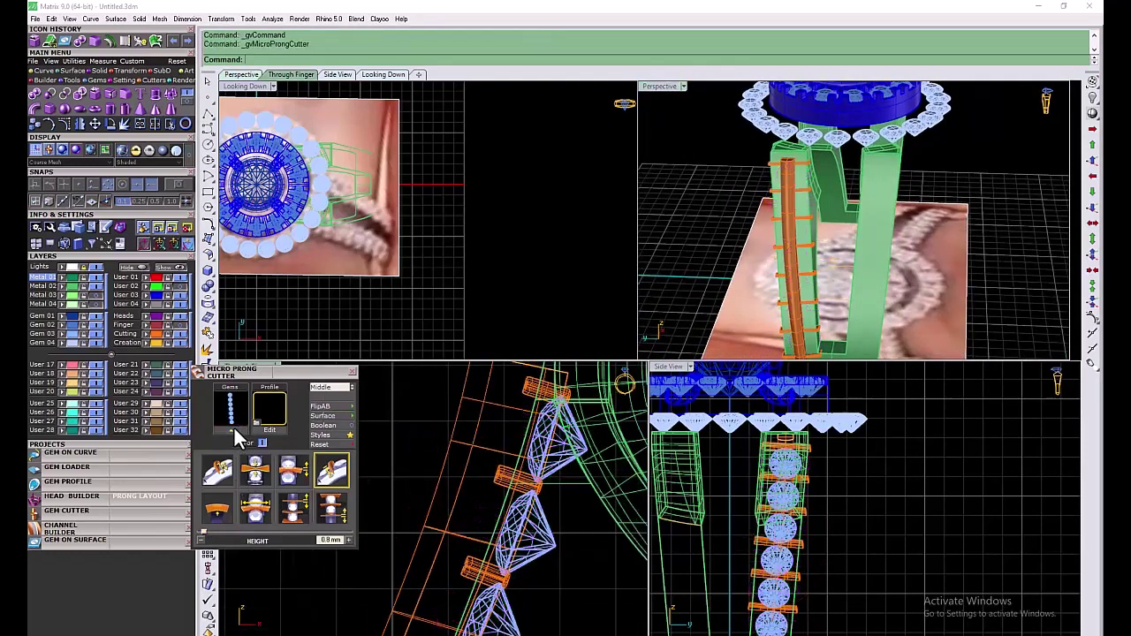
{"action": "left_click", "coordinate": [351, 388]}
{"action": "left_click_drag", "start_coordinate": [503, 500], "coordinate": [502, 509]}
{"action": "left_click_drag", "start_coordinate": [228, 532], "coordinate": [228, 534]}
Set the End value of the Basic-mode cutters to -0.7 to size the cutter nearest the halo
{"action": "right_click_drag", "start_coordinate": [766, 252], "coordinate": [817, 259]}
{"action": "scroll", "coordinate": [479, 527], "scroll_direction": "down", "scroll_amount": 6}
{"action": "scroll", "coordinate": [480, 528], "scroll_direction": "up", "scroll_amount": 4}
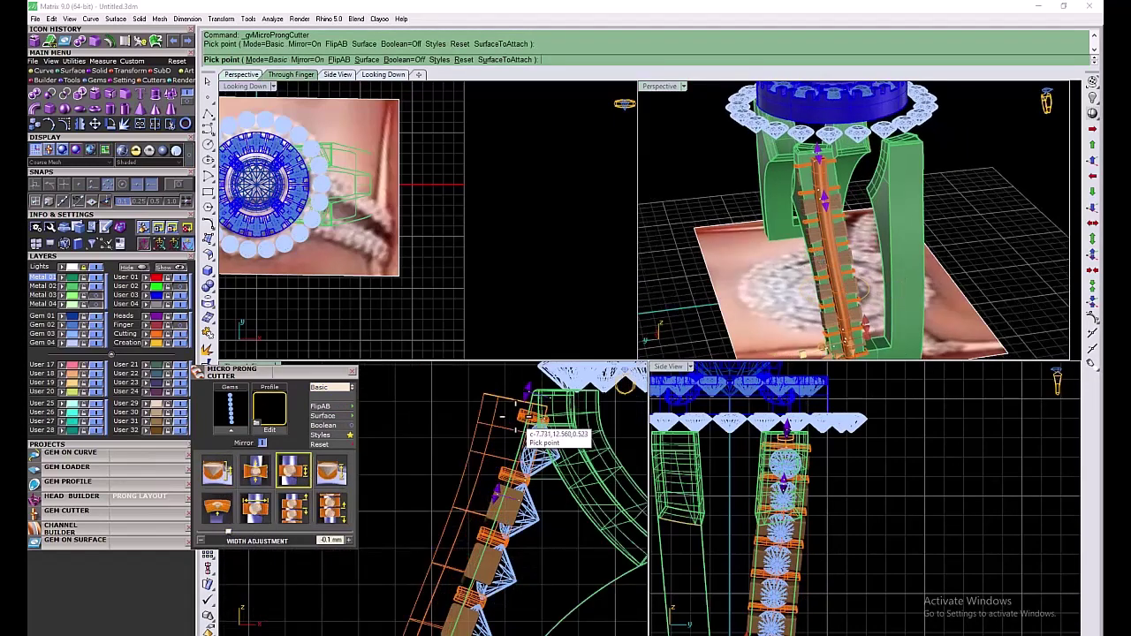
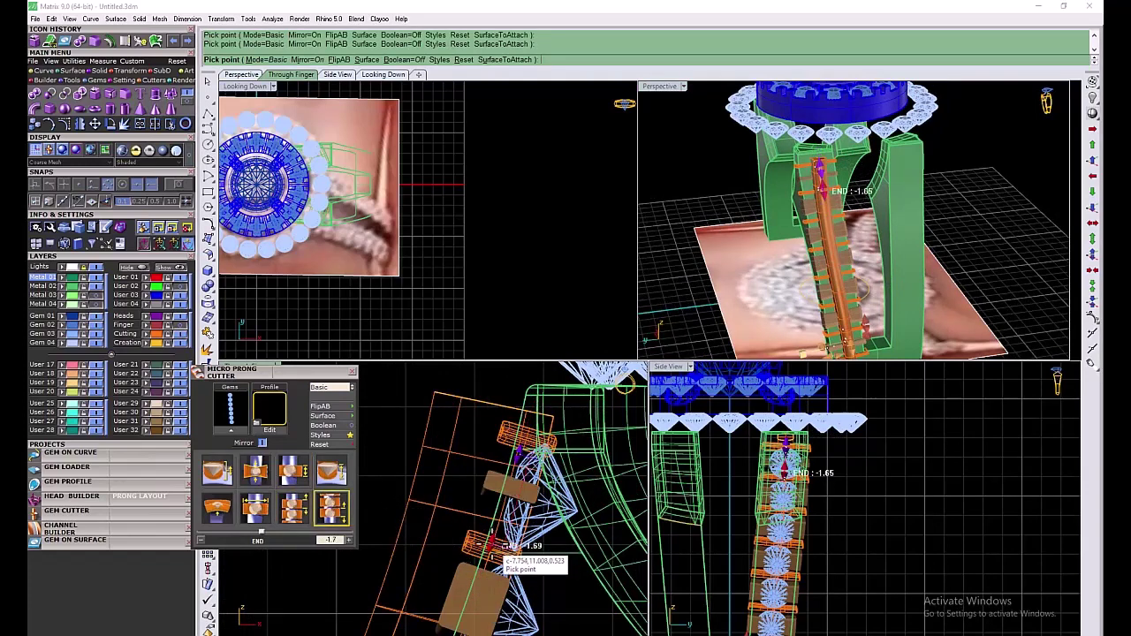
{"action": "left_click_drag", "start_coordinate": [497, 549], "coordinate": [502, 534]}
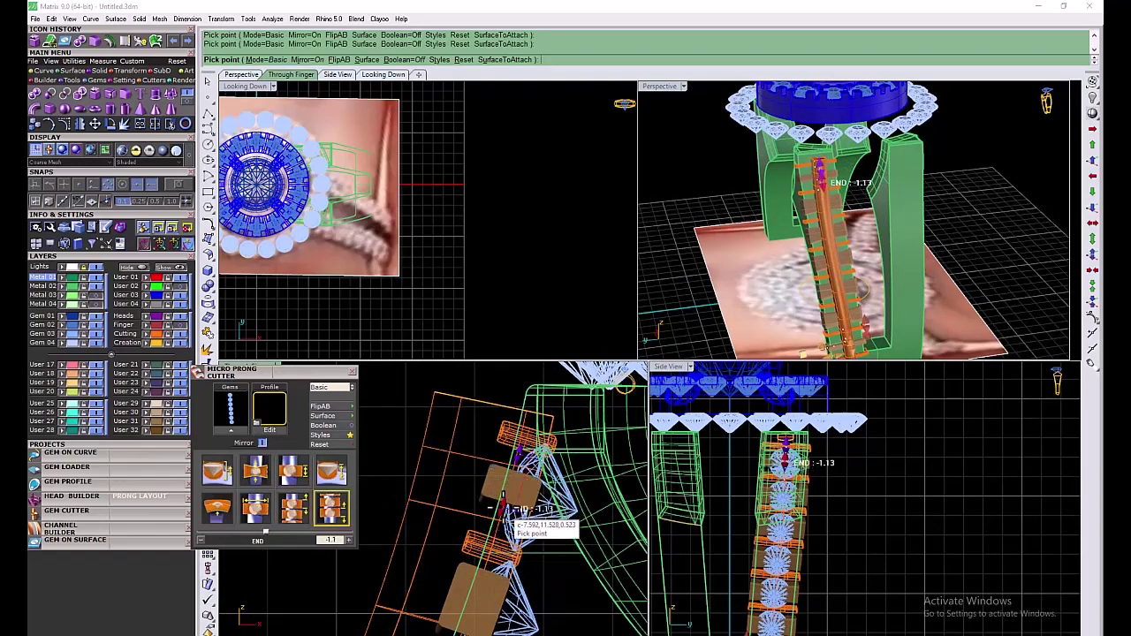
{"action": "scroll", "coordinate": [820, 168], "scroll_direction": "up", "scroll_amount": 5}
{"action": "scroll", "coordinate": [789, 251], "scroll_direction": "down", "scroll_amount": 10}
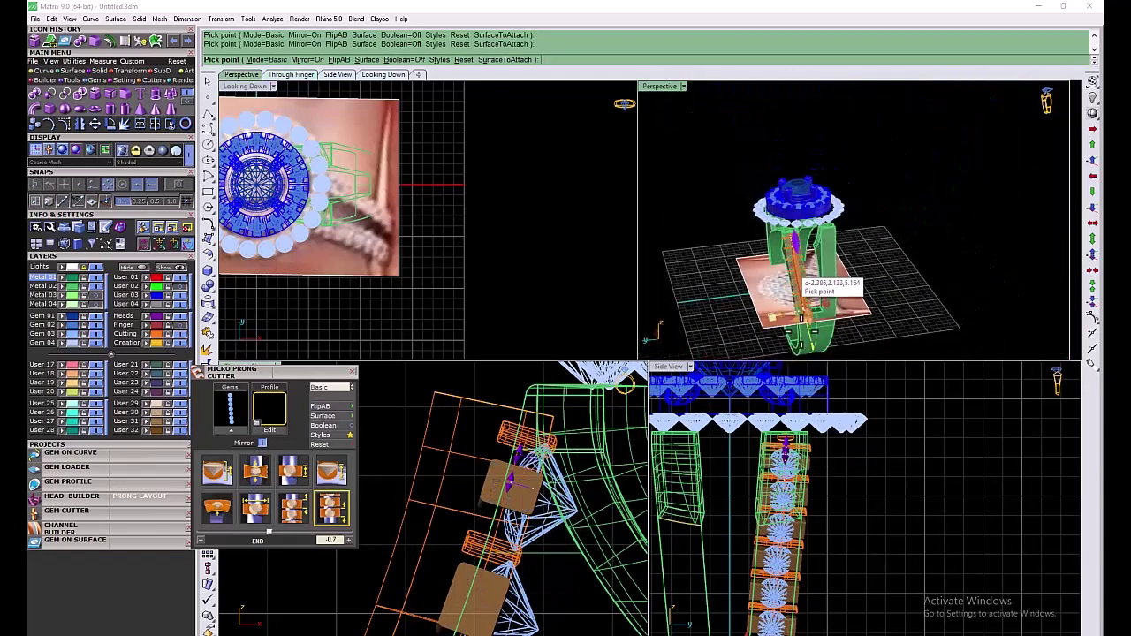
Try a -0.5 mm width adjustment on the Basic-mode prong cutters along the shank arm
{"action": "scroll", "coordinate": [796, 264], "scroll_direction": "up", "scroll_amount": 8}
{"action": "scroll", "coordinate": [476, 555], "scroll_direction": "down", "scroll_amount": 7}
{"action": "right_click_drag", "start_coordinate": [484, 548], "coordinate": [491, 433]}
{"action": "scroll", "coordinate": [476, 566], "scroll_direction": "up", "scroll_amount": 6}
{"action": "scroll", "coordinate": [485, 579], "scroll_direction": "up", "scroll_amount": 3}
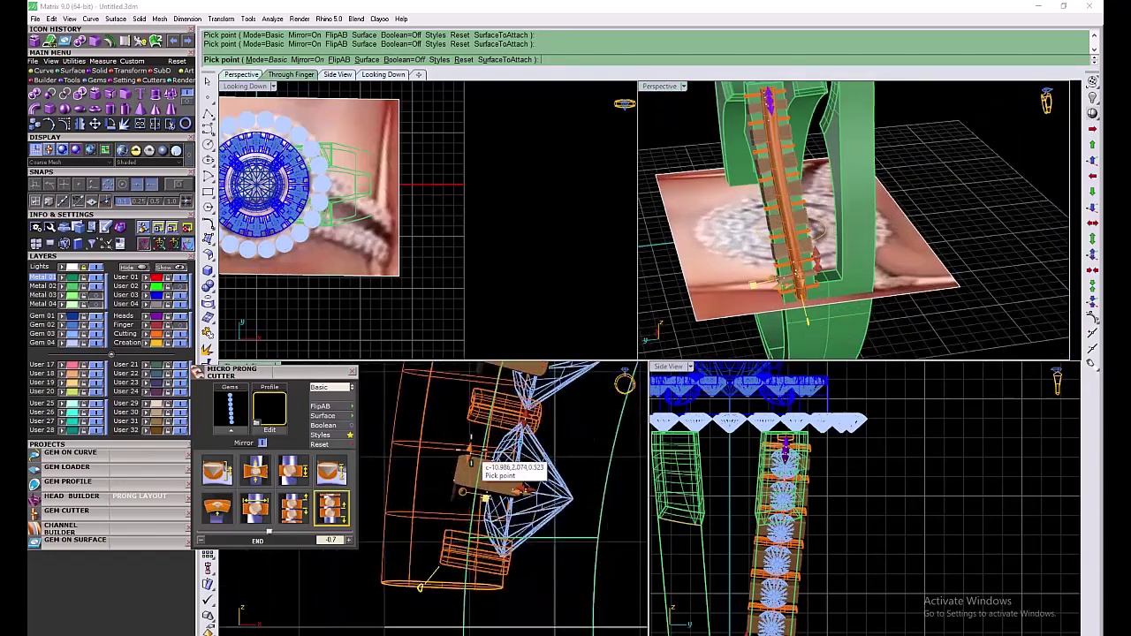
{"action": "scroll", "coordinate": [782, 278], "scroll_direction": "up", "scroll_amount": 5}
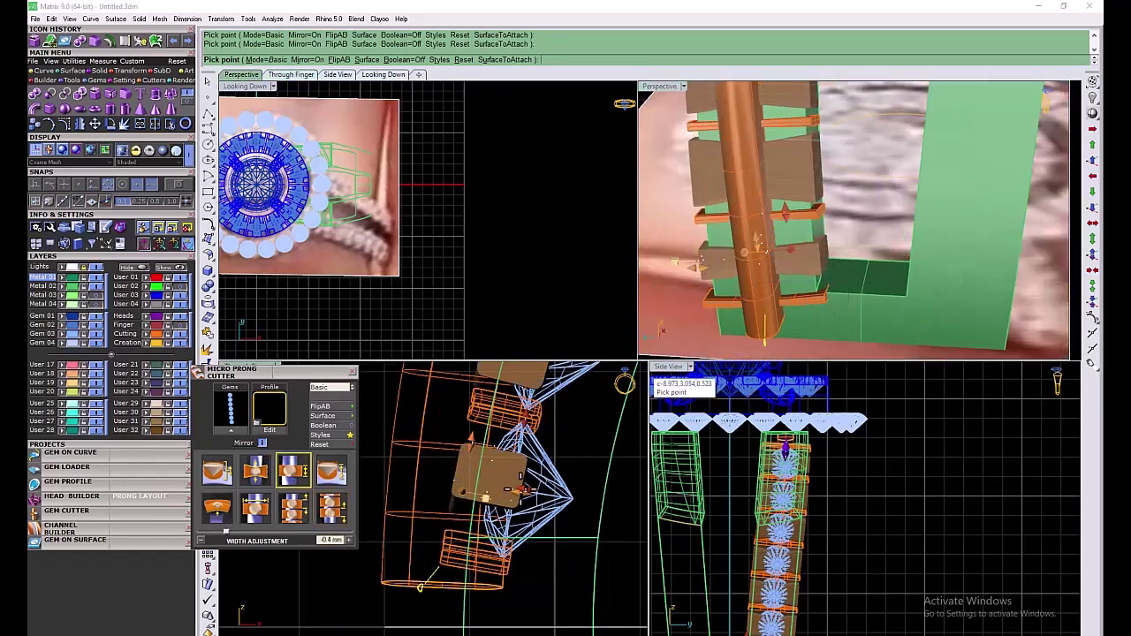
{"action": "scroll", "coordinate": [480, 501], "scroll_direction": "down", "scroll_amount": 2}
{"action": "scroll", "coordinate": [468, 490], "scroll_direction": "down", "scroll_amount": 8}
{"action": "scroll", "coordinate": [484, 436], "scroll_direction": "up", "scroll_amount": 8}
{"action": "scroll", "coordinate": [483, 436], "scroll_direction": "down", "scroll_amount": 3}
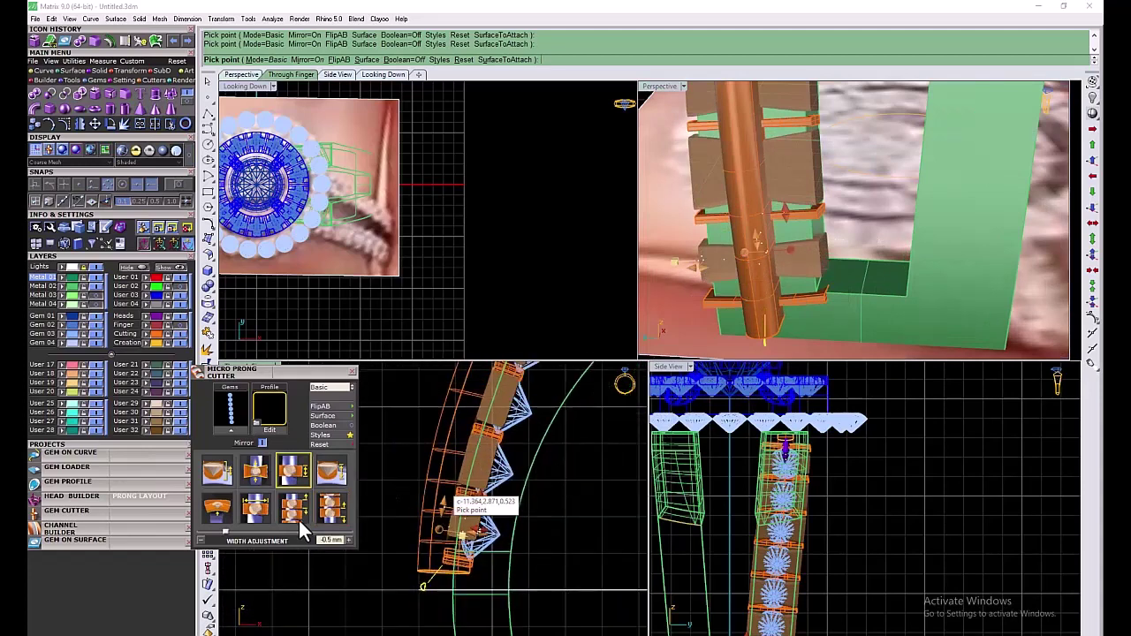
{"action": "left_click_drag", "start_coordinate": [443, 510], "coordinate": [444, 508]}
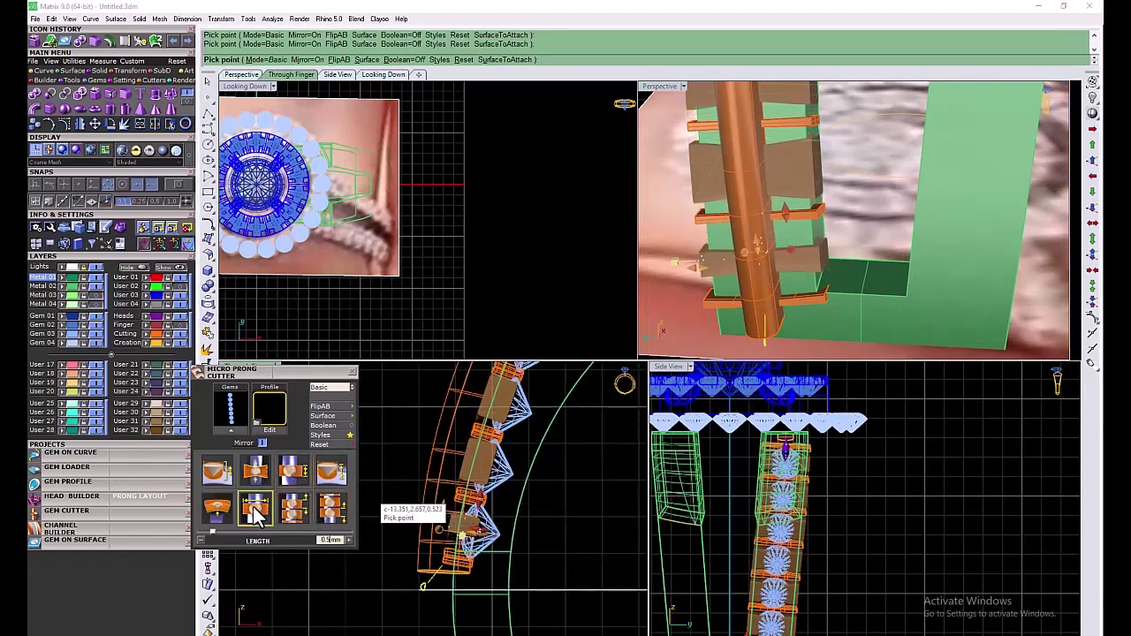
Set the width adjustment of the Basic-mode prong cutters to 0.3 mm
{"action": "left_click", "coordinate": [293, 508]}
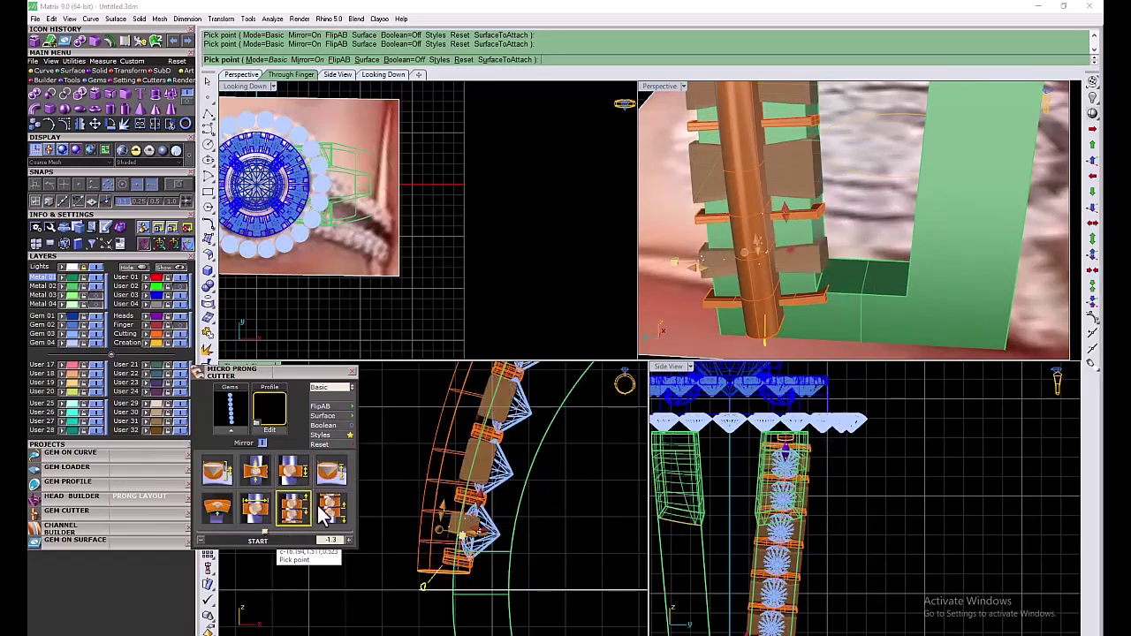
{"action": "left_click_drag", "start_coordinate": [228, 531], "coordinate": [231, 533]}
{"action": "scroll", "coordinate": [761, 263], "scroll_direction": "down", "scroll_amount": 9}
{"action": "scroll", "coordinate": [711, 119], "scroll_direction": "up", "scroll_amount": 7}
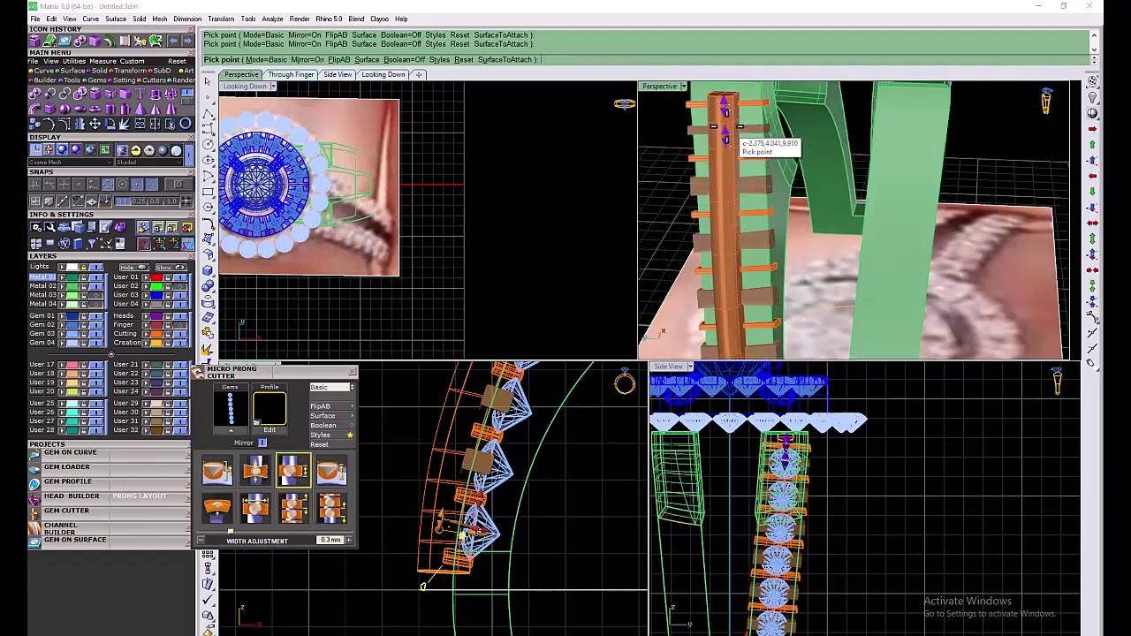
{"action": "scroll", "coordinate": [424, 463], "scroll_direction": "down", "scroll_amount": 8}
{"action": "scroll", "coordinate": [452, 439], "scroll_direction": "up", "scroll_amount": 6}
{"action": "scroll", "coordinate": [441, 440], "scroll_direction": "up", "scroll_amount": 5}
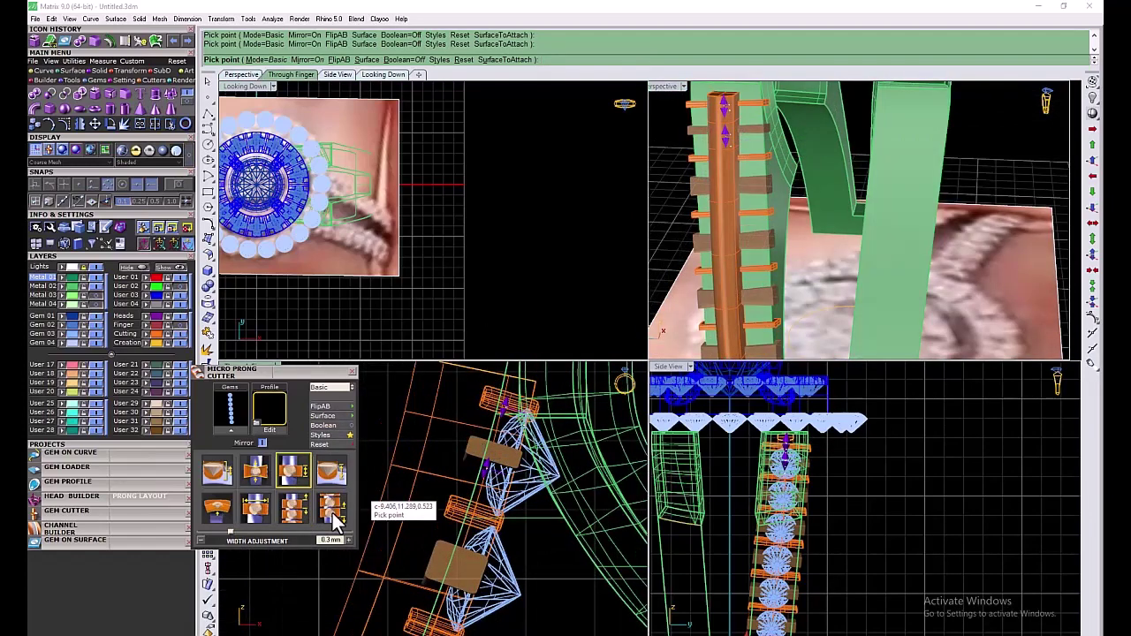
Adjust the Start value of the Basic-mode cutters, set their End value to 0.1, and generate them
{"action": "left_click", "coordinate": [332, 508]}
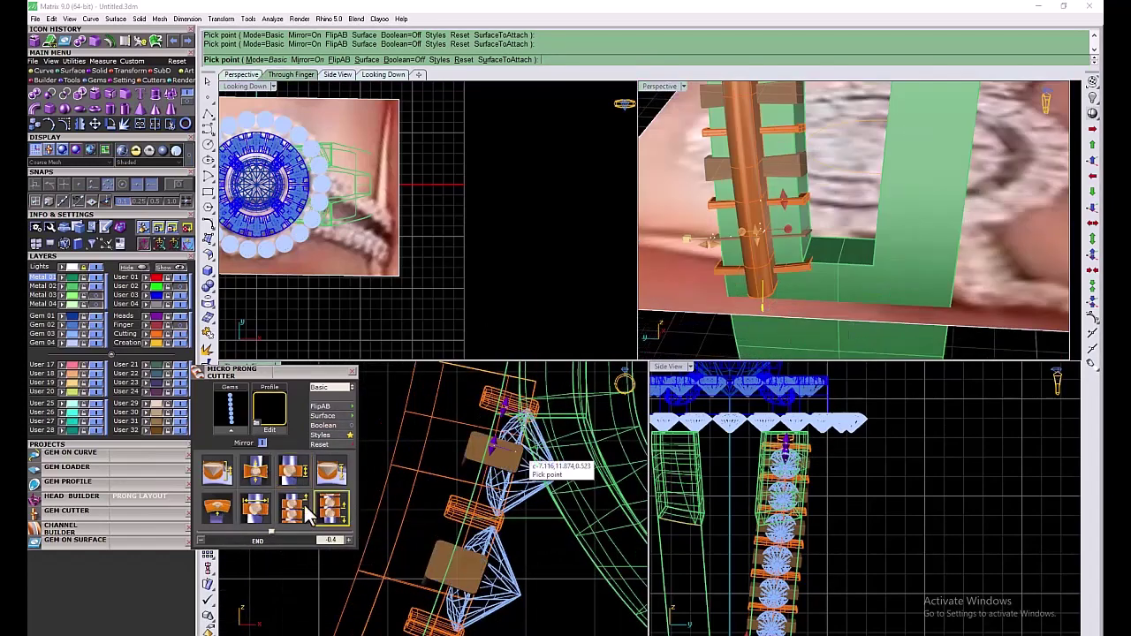
{"action": "left_click", "coordinate": [293, 509]}
{"action": "mouse_move", "coordinate": [262, 532]}
{"action": "left_mouse_down"}
{"action": "mouse_move", "coordinate": [251, 540]}
{"action": "mouse_move", "coordinate": [276, 534]}
{"action": "left_mouse_up"}
{"action": "scroll", "coordinate": [750, 279], "scroll_direction": "down", "scroll_amount": 10}
{"action": "scroll", "coordinate": [750, 283], "scroll_direction": "up", "scroll_amount": 5}
{"action": "left_click", "coordinate": [327, 505]}
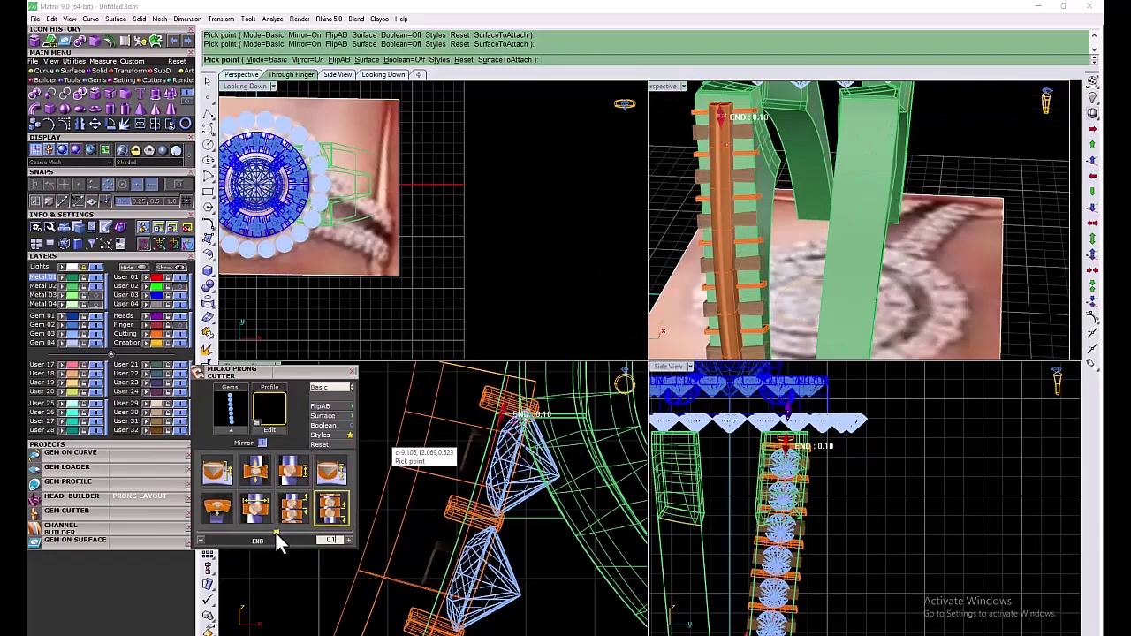
{"action": "right_click", "coordinate": [970, 165]}
Try moving the long channel cutter sideways on the shank arm in the Side View, and undo the moves
{"action": "scroll", "coordinate": [804, 212], "scroll_direction": "down", "scroll_amount": 10}
{"action": "scroll", "coordinate": [806, 216], "scroll_direction": "up", "scroll_amount": 7}
{"action": "left_click", "coordinate": [807, 220]}
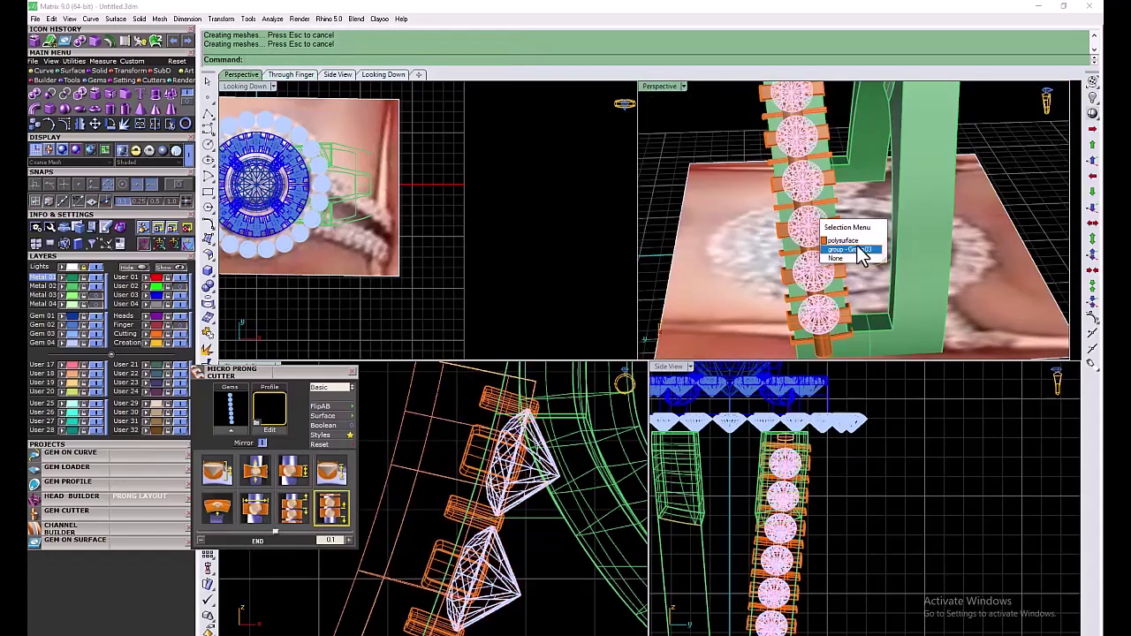
{"action": "left_click", "coordinate": [853, 242]}
{"action": "key", "text": "ctrl+m"}
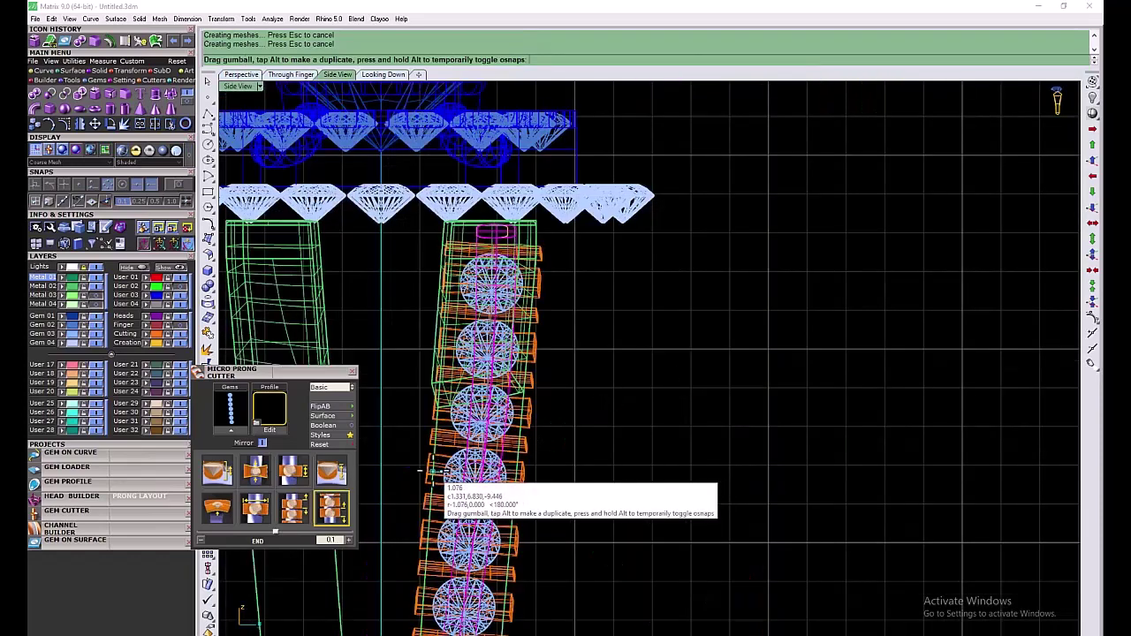
{"action": "left_click_drag", "start_coordinate": [505, 473], "coordinate": [468, 477]}
{"action": "left_click", "coordinate": [576, 513]}
{"action": "scroll", "coordinate": [576, 512], "scroll_direction": "down", "scroll_amount": 6}
{"action": "scroll", "coordinate": [479, 621], "scroll_direction": "up", "scroll_amount": 10}
{"action": "right_click_drag", "start_coordinate": [478, 621], "coordinate": [494, 575]}
{"action": "scroll", "coordinate": [494, 575], "scroll_direction": "up", "scroll_amount": 2}
{"action": "left_click_drag", "start_coordinate": [199, 372], "coordinate": [133, 535]}
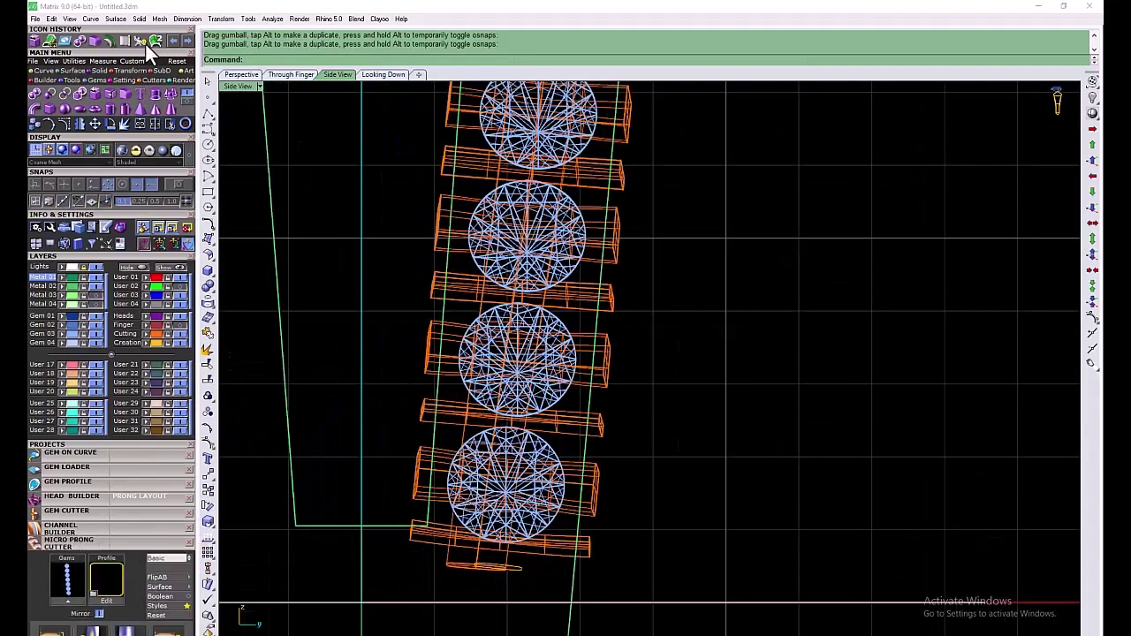
{"action": "key", "text": "ctrl+z"}
{"action": "key", "text": "ctrl+z"}
Try subtracting all objects on the Cutting layer from the ring shank with Boolean Difference
{"action": "scroll", "coordinate": [601, 397], "scroll_direction": "down", "scroll_amount": 5}
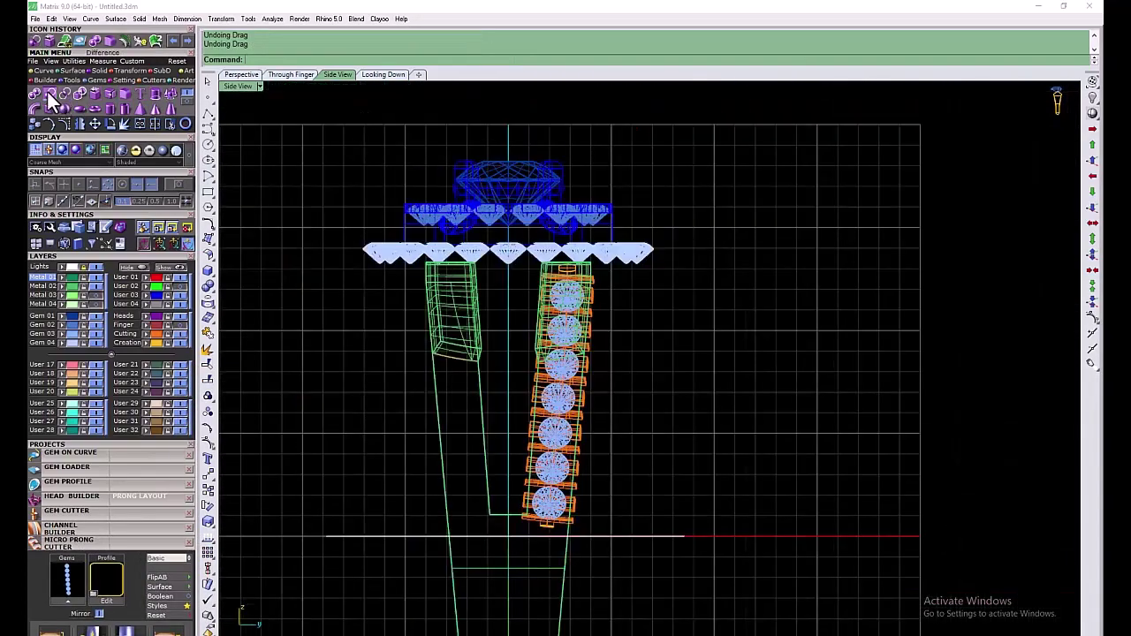
{"action": "left_click", "coordinate": [49, 93]}
{"action": "left_click", "coordinate": [563, 595]}
{"action": "right_click", "coordinate": [563, 597]}
{"action": "left_click", "coordinate": [150, 336]}
{"action": "right_click", "coordinate": [723, 327]}
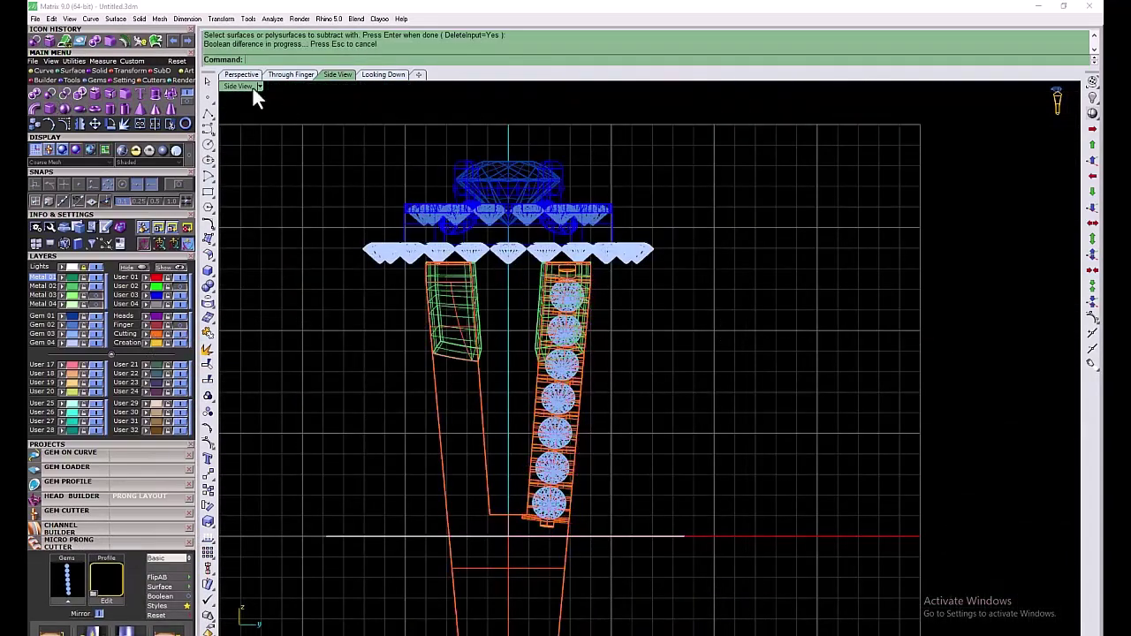
Undo the Boolean difference after viewing the cut shank in perspective
{"action": "double_click", "coordinate": [246, 86]}
{"action": "scroll", "coordinate": [834, 273], "scroll_direction": "down", "scroll_amount": 4}
{"action": "double_click", "coordinate": [675, 85]}
{"action": "right_click_drag", "start_coordinate": [619, 300], "coordinate": [638, 316]}
{"action": "left_click", "coordinate": [174, 42]}
{"action": "key", "text": "Escape"}
Delete the long rounded channel cutter running along the shank arm
{"action": "right_click_drag", "start_coordinate": [720, 362], "coordinate": [614, 354]}
{"action": "left_click", "coordinate": [589, 340]}
{"action": "left_click", "coordinate": [625, 367]}
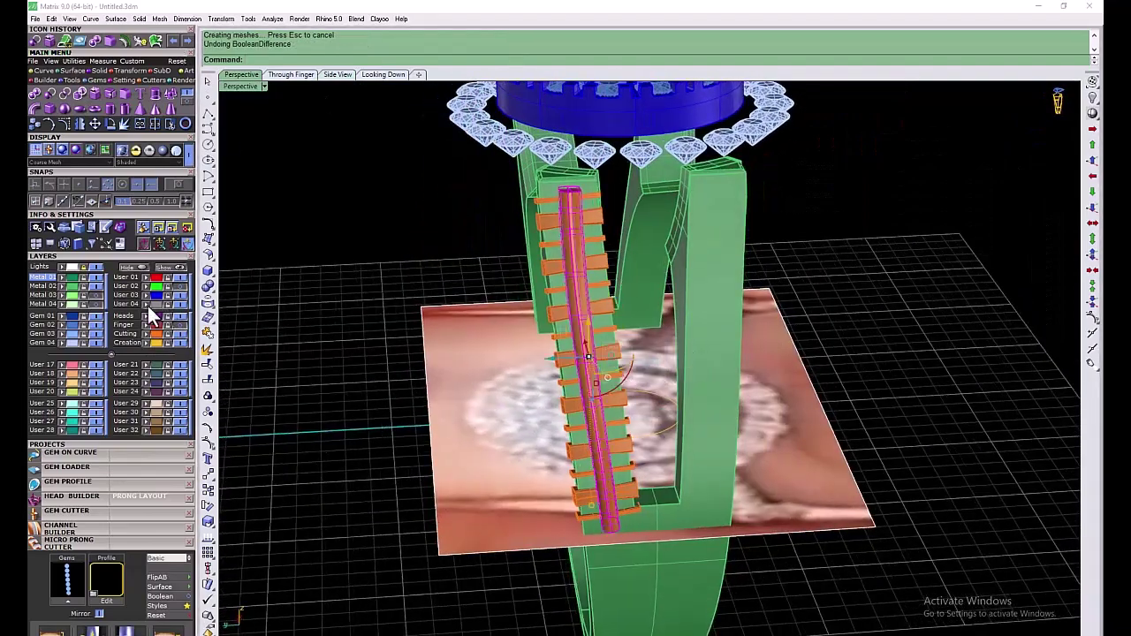
{"action": "key", "text": "Delete"}
Select the seven arm gems through the Gem 04 layer and undock the Channel Builder over the four-view layout
{"action": "left_click", "coordinate": [59, 530]}
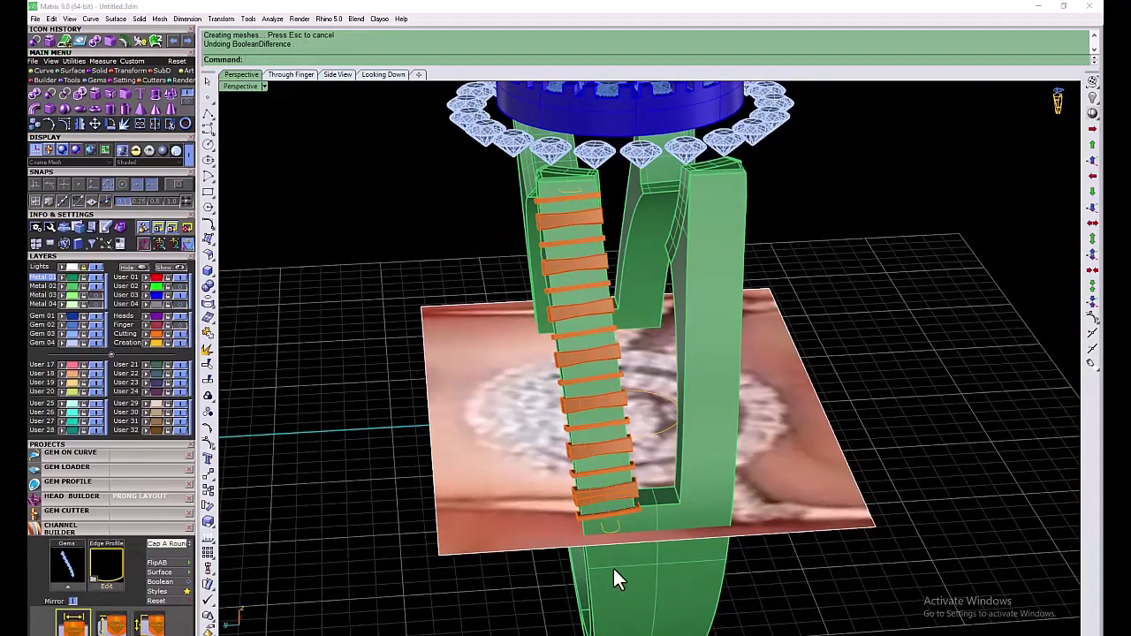
{"action": "left_click", "coordinate": [67, 334]}
{"action": "left_click", "coordinate": [292, 320]}
{"action": "left_click", "coordinate": [75, 342]}
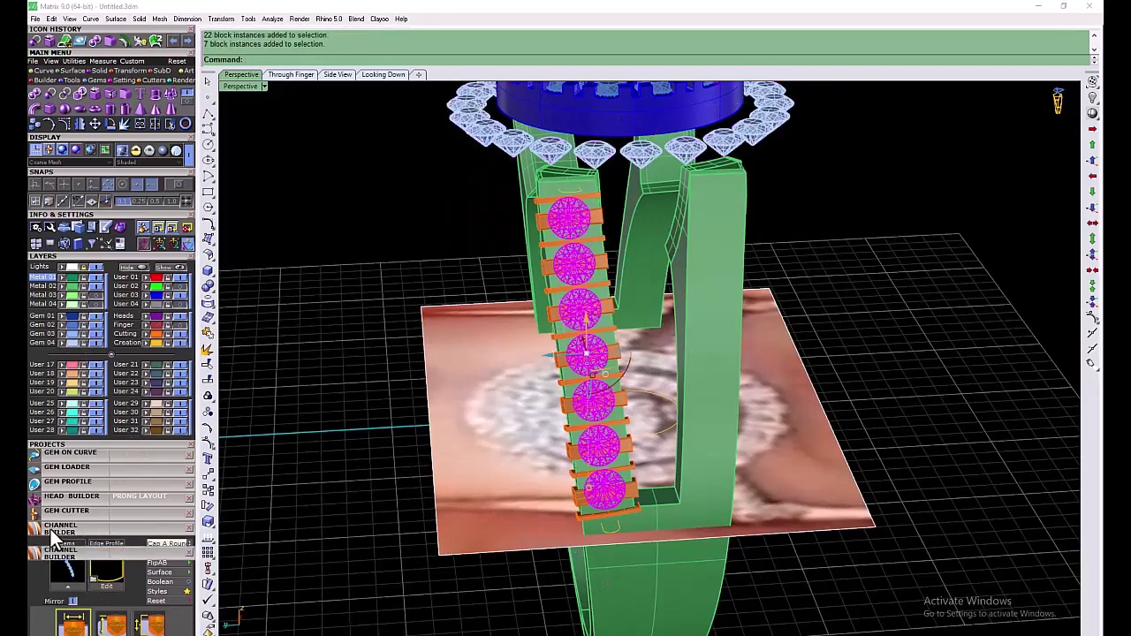
{"action": "left_click", "coordinate": [53, 537]}
{"action": "left_click", "coordinate": [68, 580]}
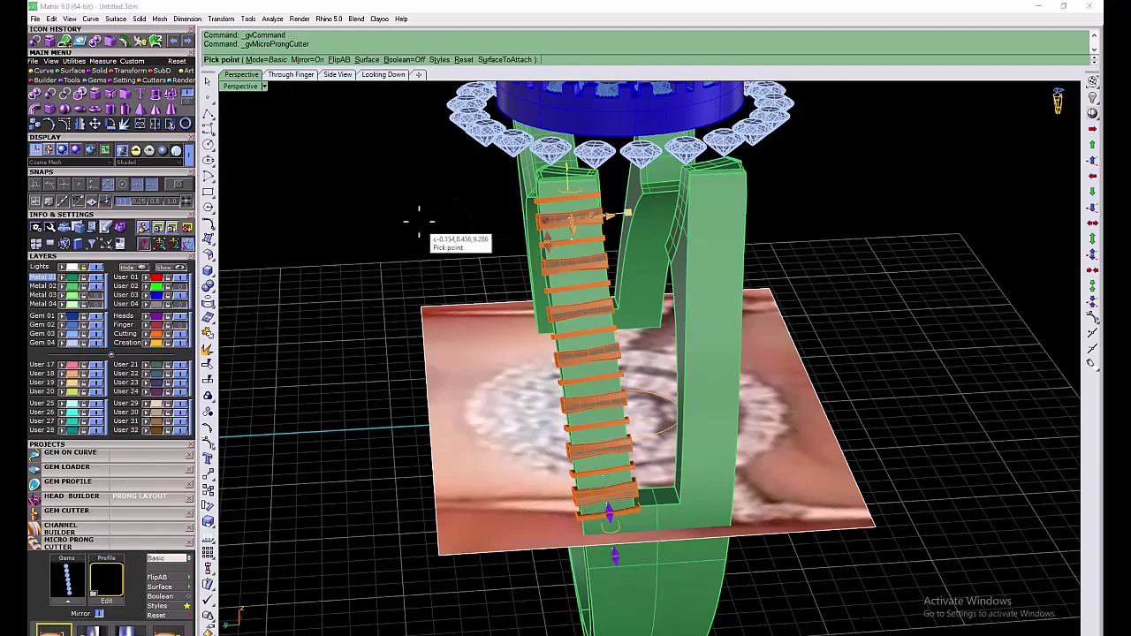
{"action": "double_click", "coordinate": [250, 88]}
{"action": "left_click_drag", "start_coordinate": [61, 528], "coordinate": [276, 460]}
Finish the reopened Micro Prong Cutter command on the arm gems, keeping Basic mode
{"action": "scroll", "coordinate": [543, 497], "scroll_direction": "down", "scroll_amount": 8}
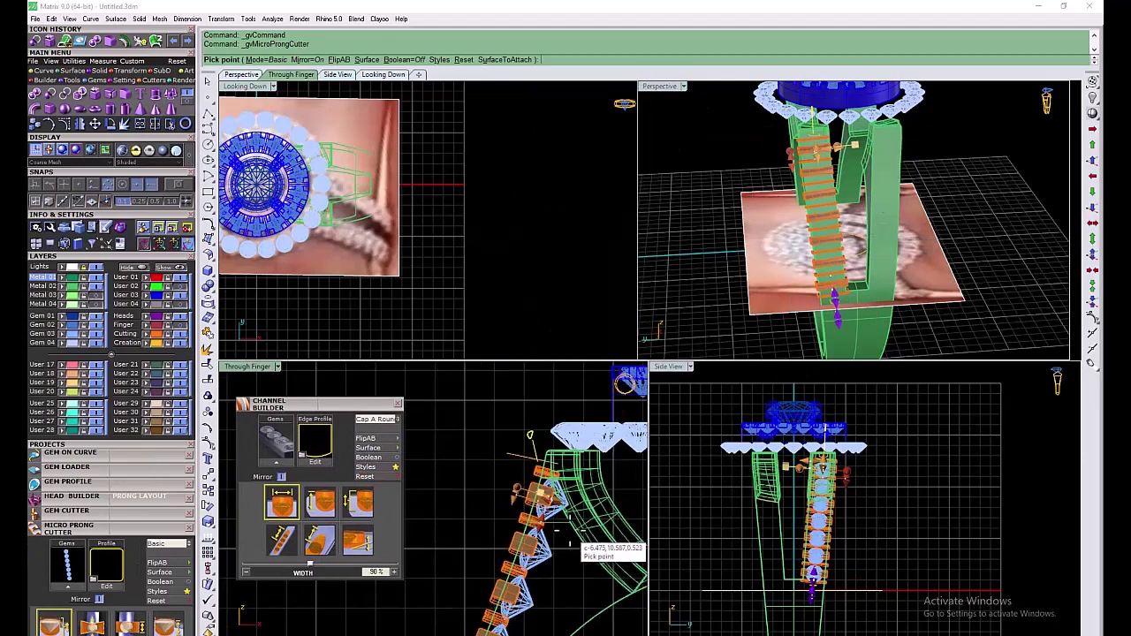
{"action": "right_click_drag", "start_coordinate": [545, 564], "coordinate": [536, 514]}
{"action": "scroll", "coordinate": [539, 508], "scroll_direction": "up", "scroll_amount": 4}
{"action": "scroll", "coordinate": [839, 490], "scroll_direction": "up", "scroll_amount": 6}
{"action": "right_click", "coordinate": [877, 240]}
{"action": "right_click_drag", "start_coordinate": [878, 240], "coordinate": [787, 214]}
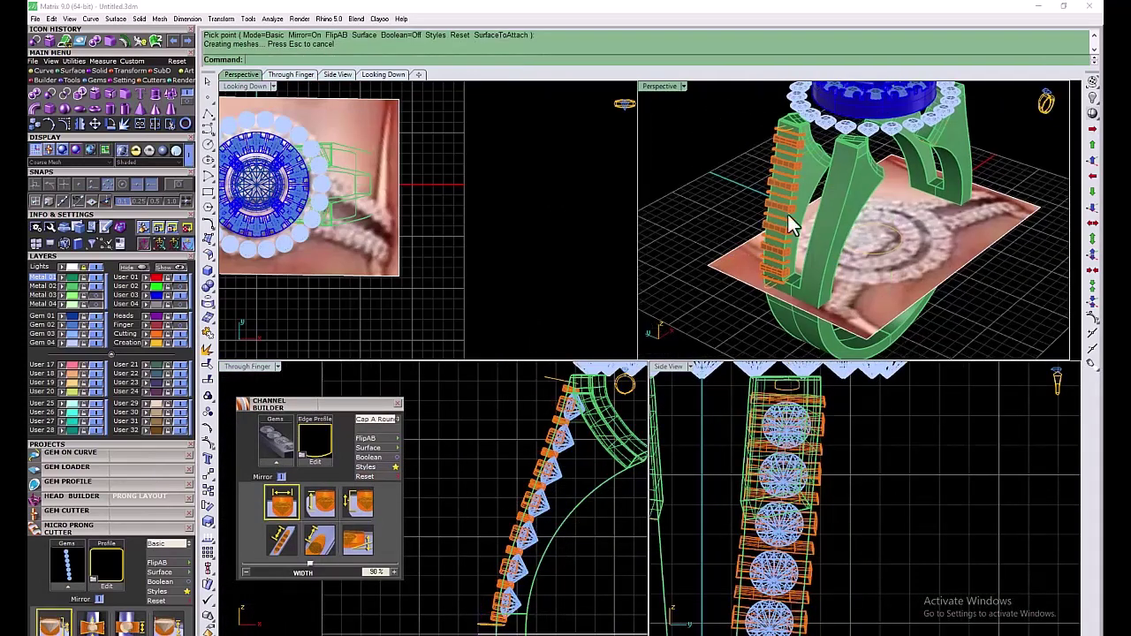
{"action": "scroll", "coordinate": [525, 429], "scroll_direction": "down", "scroll_amount": 4}
{"action": "scroll", "coordinate": [560, 457], "scroll_direction": "up", "scroll_amount": 7}
Load the seven arm gems into the Channel Builder to preview a new channel cutter
{"action": "left_click", "coordinate": [535, 458]}
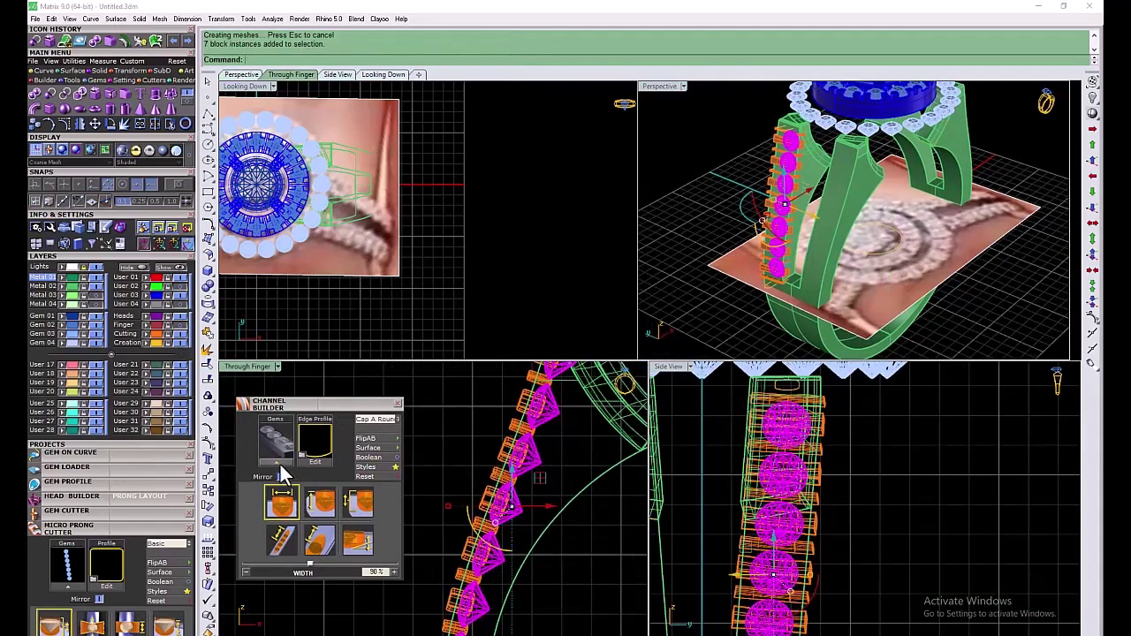
{"action": "left_click", "coordinate": [279, 463]}
{"action": "scroll", "coordinate": [751, 463], "scroll_direction": "down", "scroll_amount": 5}
{"action": "right_click_drag", "start_coordinate": [787, 179], "coordinate": [843, 194]}
{"action": "scroll", "coordinate": [771, 546], "scroll_direction": "down", "scroll_amount": 5}
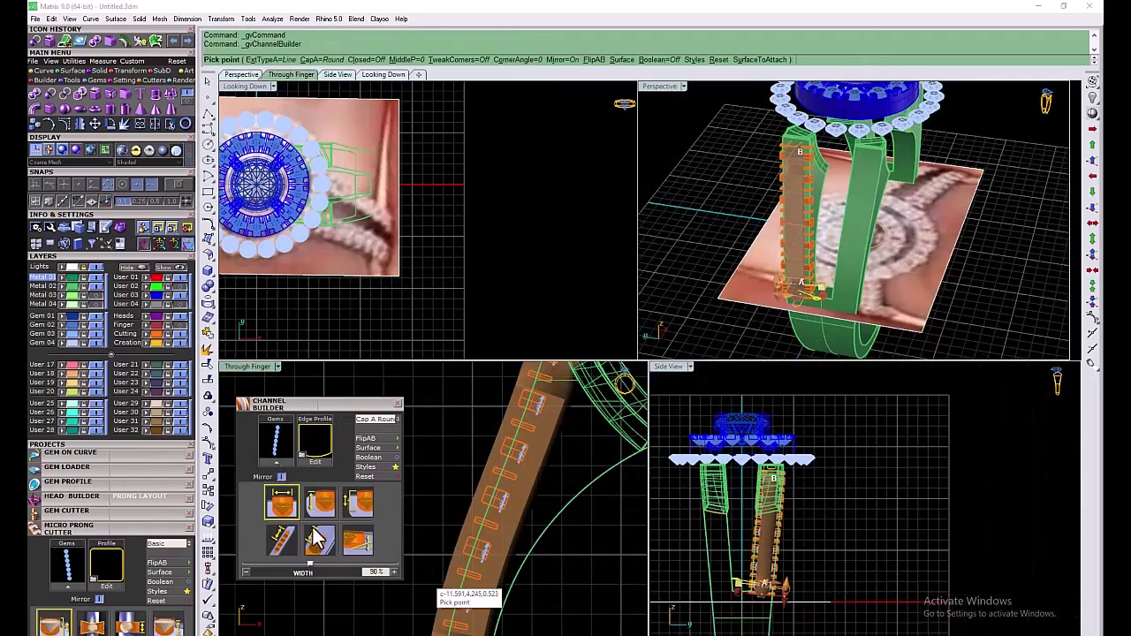
Set the channel's cap length to 2.05 mm and change cap A to Square
{"action": "left_click_drag", "start_coordinate": [252, 564], "coordinate": [259, 565]}
{"action": "right_click_drag", "start_coordinate": [805, 269], "coordinate": [850, 254]}
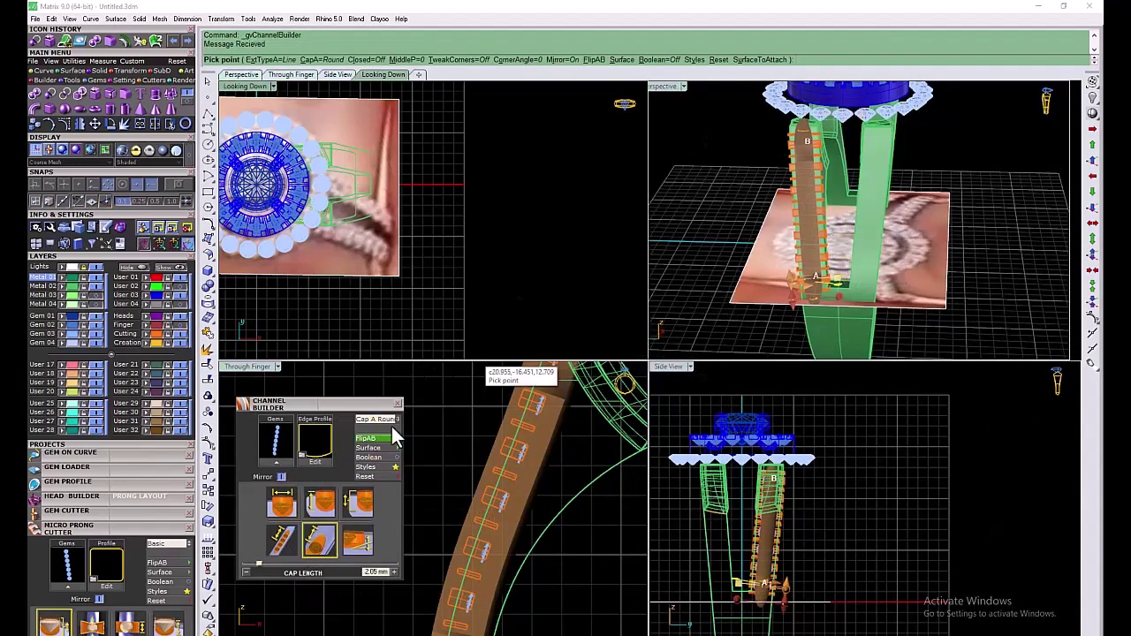
{"action": "left_click", "coordinate": [391, 421]}
{"action": "scroll", "coordinate": [815, 135], "scroll_direction": "up", "scroll_amount": 3}
{"action": "scroll", "coordinate": [529, 495], "scroll_direction": "down", "scroll_amount": 6}
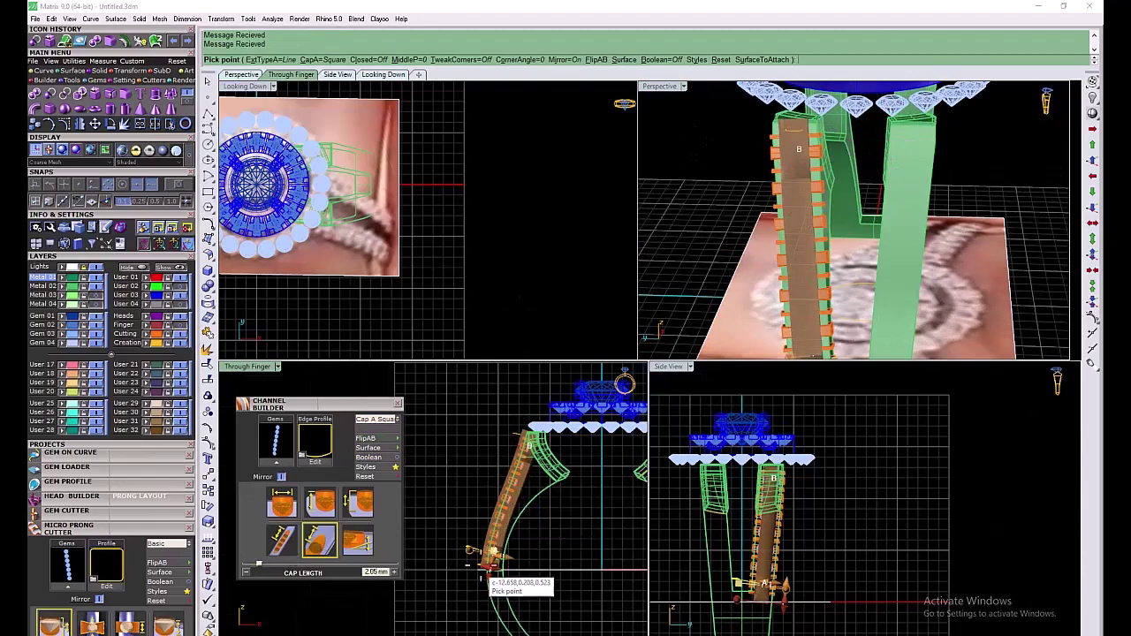
Shorten the channel's cap length to 1.54 mm and generate the channel cutter
{"action": "scroll", "coordinate": [483, 570], "scroll_direction": "up", "scroll_amount": 3}
{"action": "left_click_drag", "start_coordinate": [256, 566], "coordinate": [254, 565]}
{"action": "scroll", "coordinate": [525, 516], "scroll_direction": "down", "scroll_amount": 6}
{"action": "scroll", "coordinate": [548, 477], "scroll_direction": "up", "scroll_amount": 5}
{"action": "scroll", "coordinate": [779, 583], "scroll_direction": "up", "scroll_amount": 3}
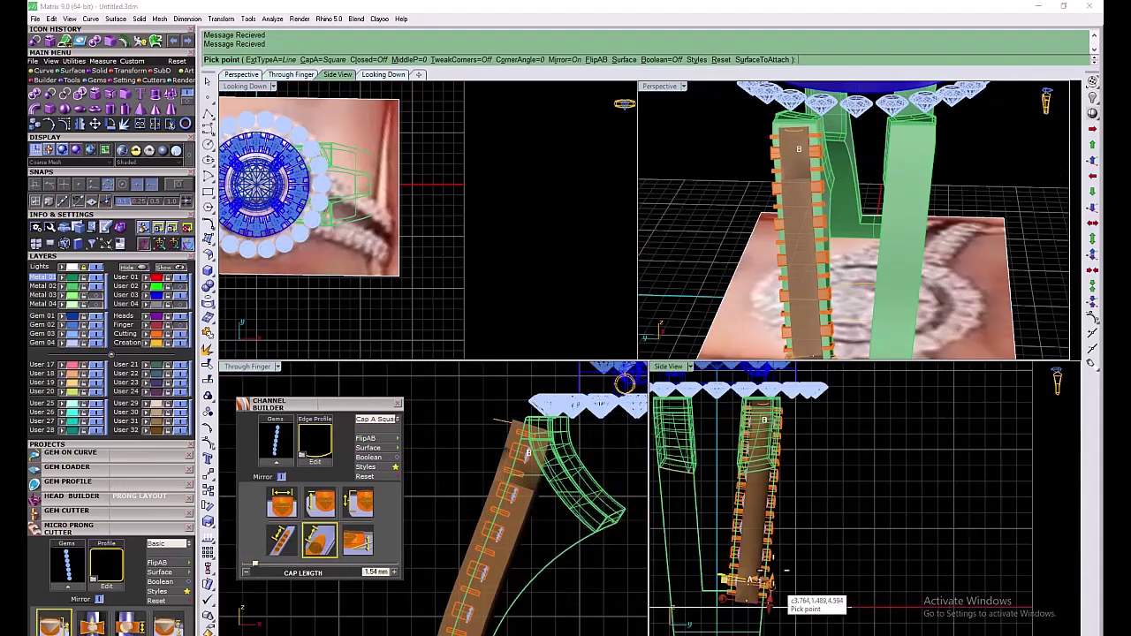
{"action": "scroll", "coordinate": [781, 565], "scroll_direction": "up", "scroll_amount": 2}
{"action": "right_click", "coordinate": [840, 497]}
Dock the Channel Builder and try subtracting the whole Cutting layer, including the new square-capped channel, from the shank
{"action": "scroll", "coordinate": [831, 221], "scroll_direction": "down", "scroll_amount": 6}
{"action": "right_click_drag", "start_coordinate": [818, 216], "coordinate": [817, 182]}
{"action": "scroll", "coordinate": [816, 184], "scroll_direction": "up", "scroll_amount": 4}
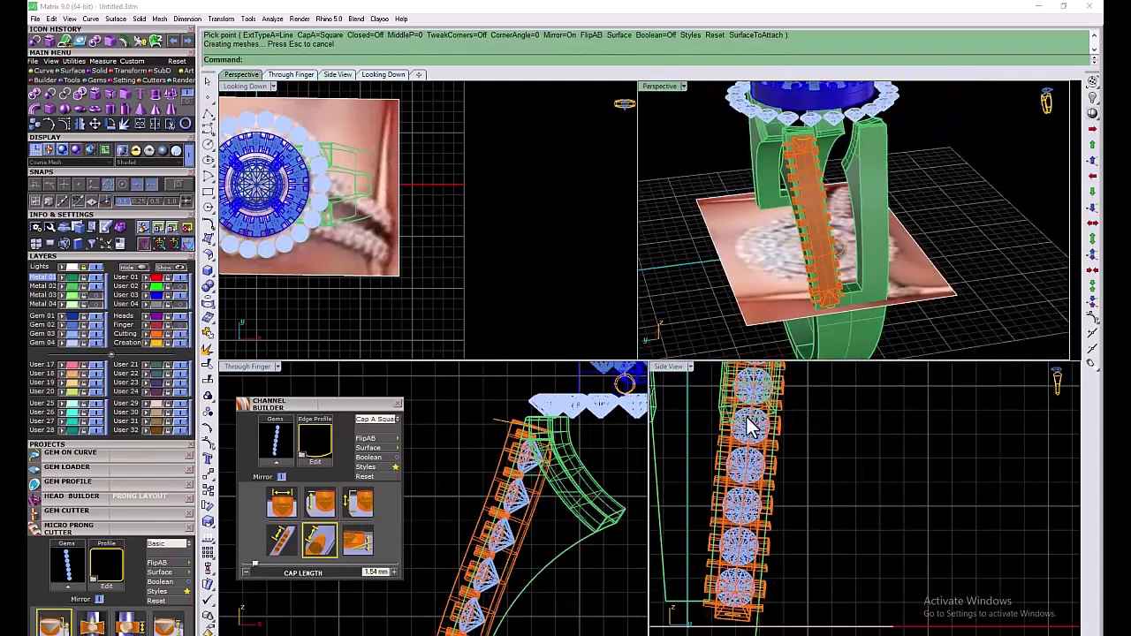
{"action": "double_click", "coordinate": [331, 404]}
{"action": "left_click", "coordinate": [49, 92]}
{"action": "left_click", "coordinate": [884, 198]}
{"action": "right_click", "coordinate": [910, 146]}
{"action": "left_click", "coordinate": [152, 333]}
{"action": "right_click", "coordinate": [532, 154]}
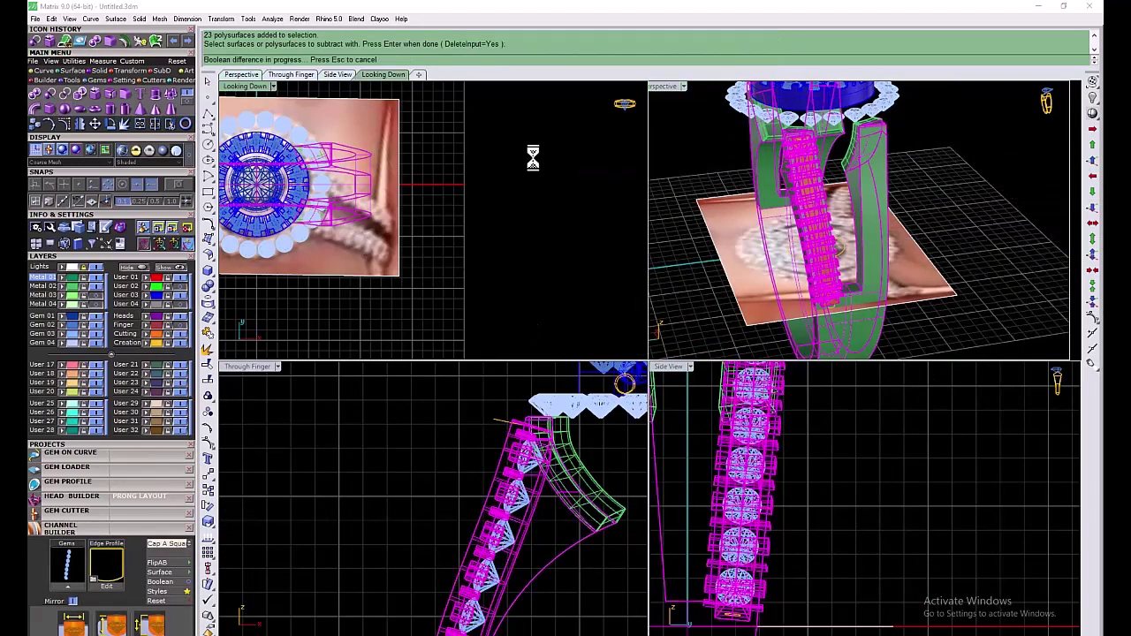
Subtract the Middle-mode prong cutters between the gems from the shank with Boolean Difference
{"action": "scroll", "coordinate": [817, 192], "scroll_direction": "up", "scroll_amount": 3}
{"action": "scroll", "coordinate": [816, 192], "scroll_direction": "down", "scroll_amount": 3}
{"action": "right_click", "coordinate": [791, 231]}
{"action": "left_click", "coordinate": [874, 190]}
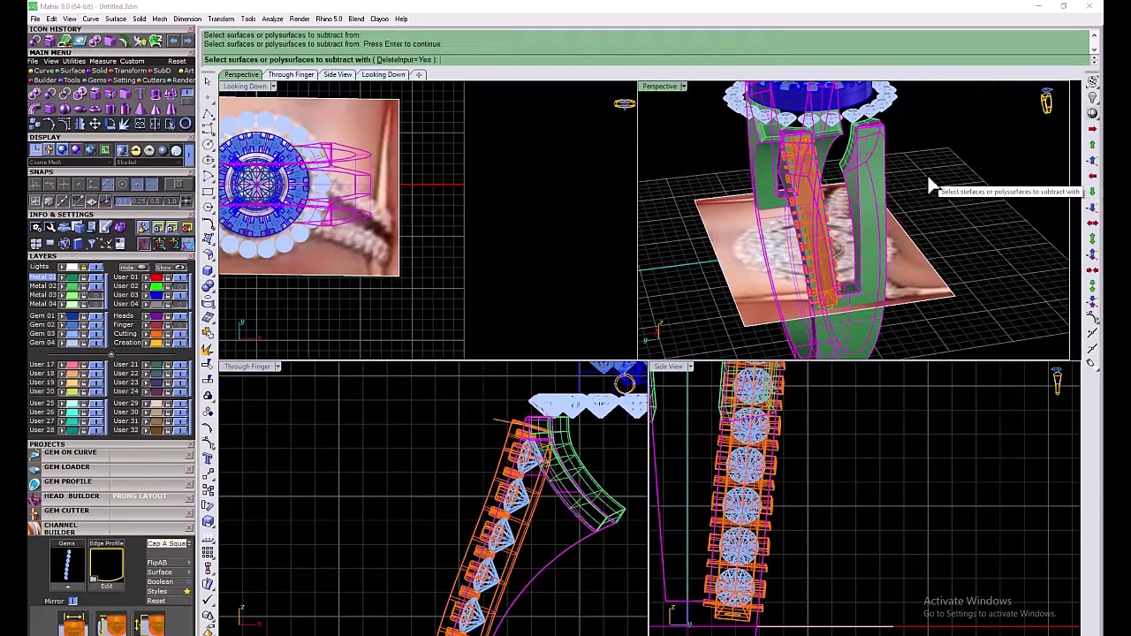
{"action": "scroll", "coordinate": [802, 231], "scroll_direction": "up", "scroll_amount": 5}
{"action": "left_click", "coordinate": [802, 231]}
{"action": "left_click", "coordinate": [815, 259]}
{"action": "right_click", "coordinate": [665, 167]}
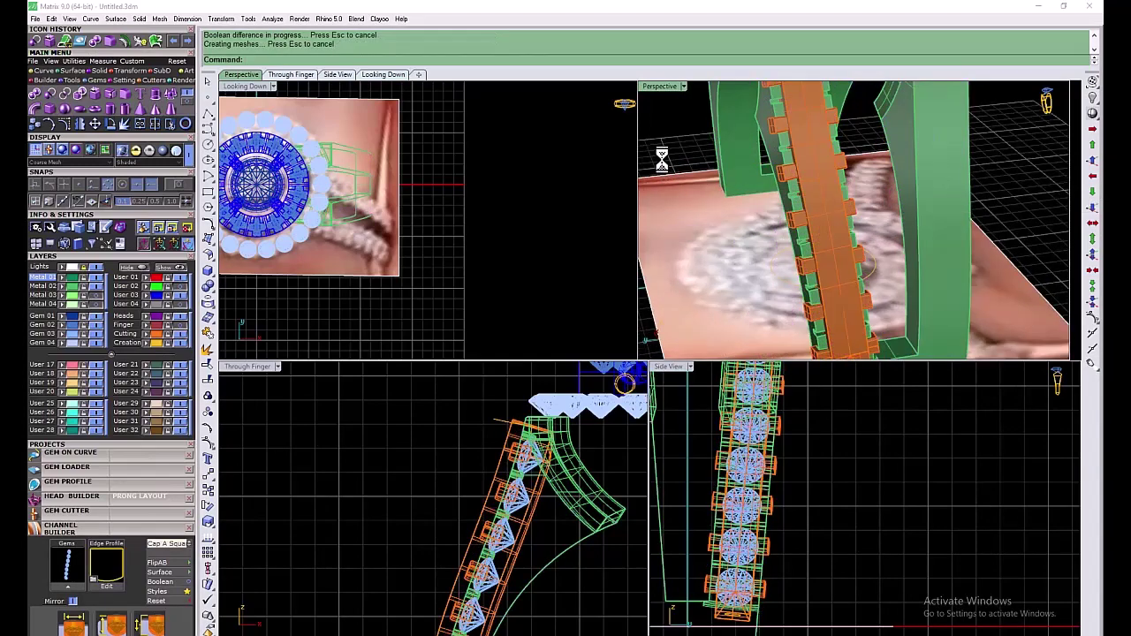
Try to subtract the Basic-mode prong cutters at the gems from the shank
{"action": "right_click", "coordinate": [664, 160]}
{"action": "left_click", "coordinate": [936, 161]}
{"action": "right_click", "coordinate": [1009, 157]}
{"action": "left_click", "coordinate": [786, 177]}
{"action": "right_click", "coordinate": [681, 154]}
Subtract the channel cutter from the shank arm with Boolean Difference
{"action": "scroll", "coordinate": [817, 247], "scroll_direction": "down", "scroll_amount": 6}
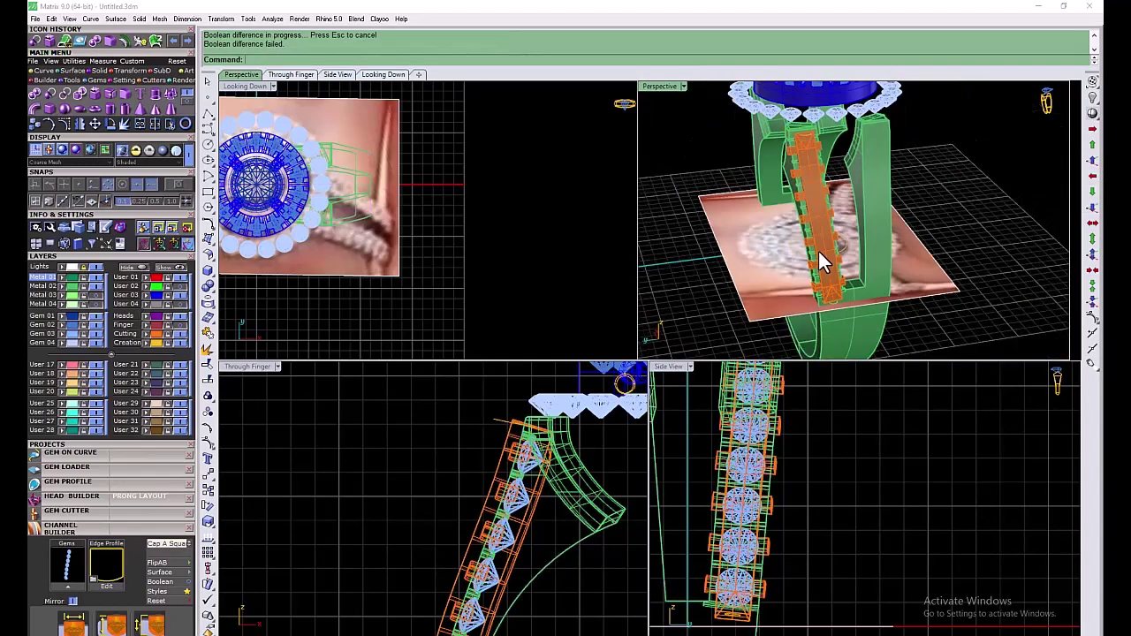
{"action": "right_click", "coordinate": [823, 212]}
{"action": "left_click", "coordinate": [884, 174]}
{"action": "right_click", "coordinate": [925, 161]}
{"action": "left_click", "coordinate": [812, 195]}
{"action": "right_click", "coordinate": [934, 166]}
{"action": "scroll", "coordinate": [774, 195], "scroll_direction": "up", "scroll_amount": 8}
{"action": "right_click_drag", "start_coordinate": [884, 204], "coordinate": [722, 315]}
{"action": "scroll", "coordinate": [774, 195], "scroll_direction": "down", "scroll_amount": 6}
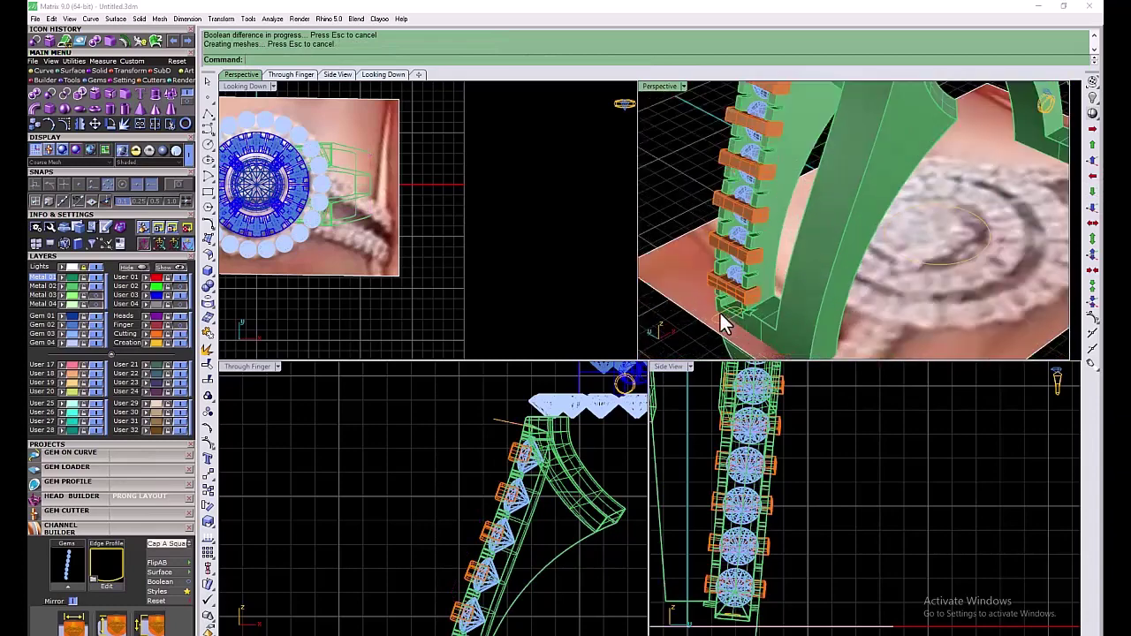
Try again to subtract the Basic-mode prong cutters from the channelled shank arm
{"action": "scroll", "coordinate": [720, 282], "scroll_direction": "up", "scroll_amount": 2}
{"action": "right_click_drag", "start_coordinate": [713, 239], "coordinate": [751, 225]}
{"action": "left_click", "coordinate": [747, 219]}
{"action": "left_click", "coordinate": [756, 265]}
{"action": "scroll", "coordinate": [756, 265], "scroll_direction": "down", "scroll_amount": 4}
{"action": "left_click", "coordinate": [710, 169]}
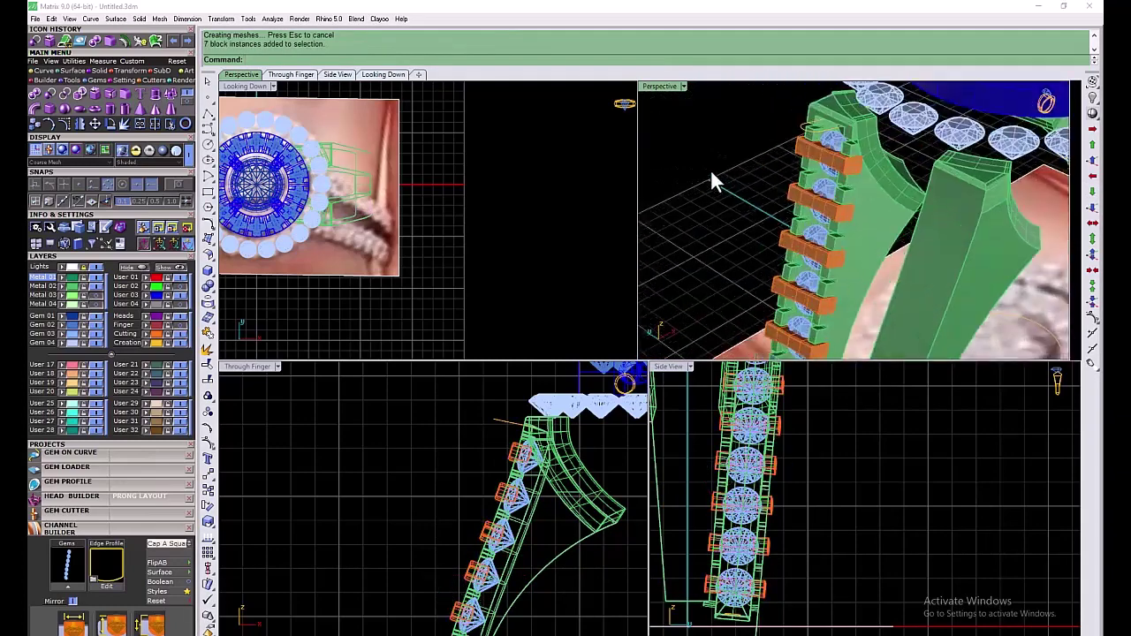
{"action": "right_click", "coordinate": [710, 169]}
{"action": "left_click", "coordinate": [846, 201]}
{"action": "key", "text": "Escape"}
{"action": "right_click", "coordinate": [731, 182]}
{"action": "left_click", "coordinate": [846, 201]}
{"action": "right_click", "coordinate": [777, 196]}
{"action": "left_click", "coordinate": [806, 199]}
{"action": "right_click", "coordinate": [820, 199]}
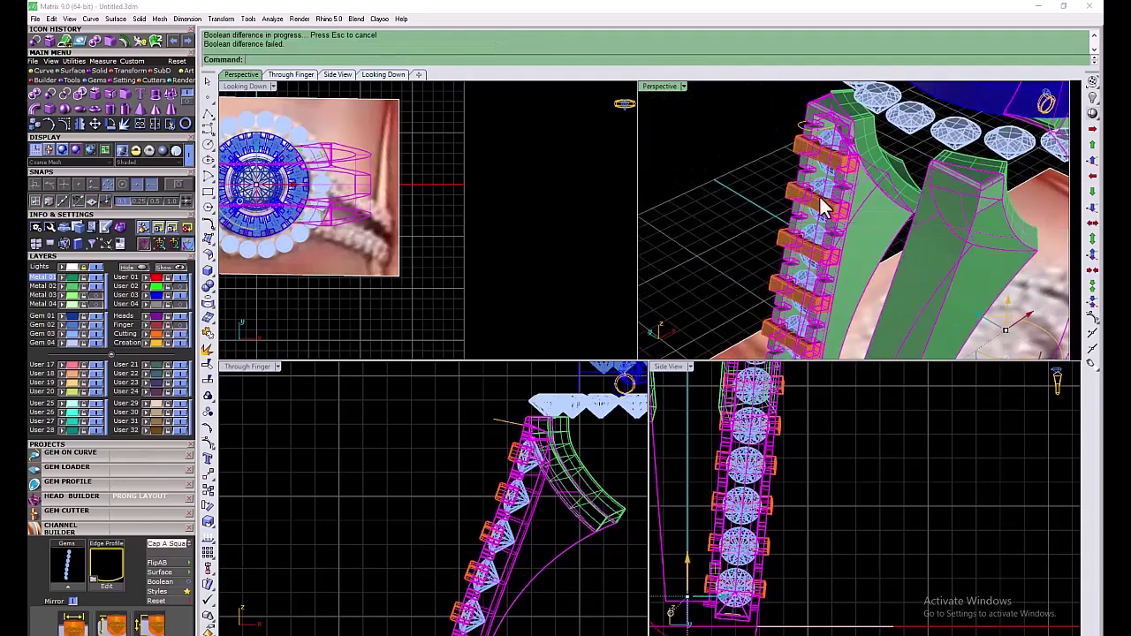
Delete the seven Basic-mode prong cutters from the shank arm
{"action": "left_click", "coordinate": [758, 187]}
{"action": "left_click", "coordinate": [791, 192]}
{"action": "key", "text": "Delete"}
{"action": "scroll", "coordinate": [789, 193], "scroll_direction": "down", "scroll_amount": 5}
{"action": "right_click_drag", "start_coordinate": [789, 192], "coordinate": [835, 255]}
{"action": "scroll", "coordinate": [834, 255], "scroll_direction": "up", "scroll_amount": 8}
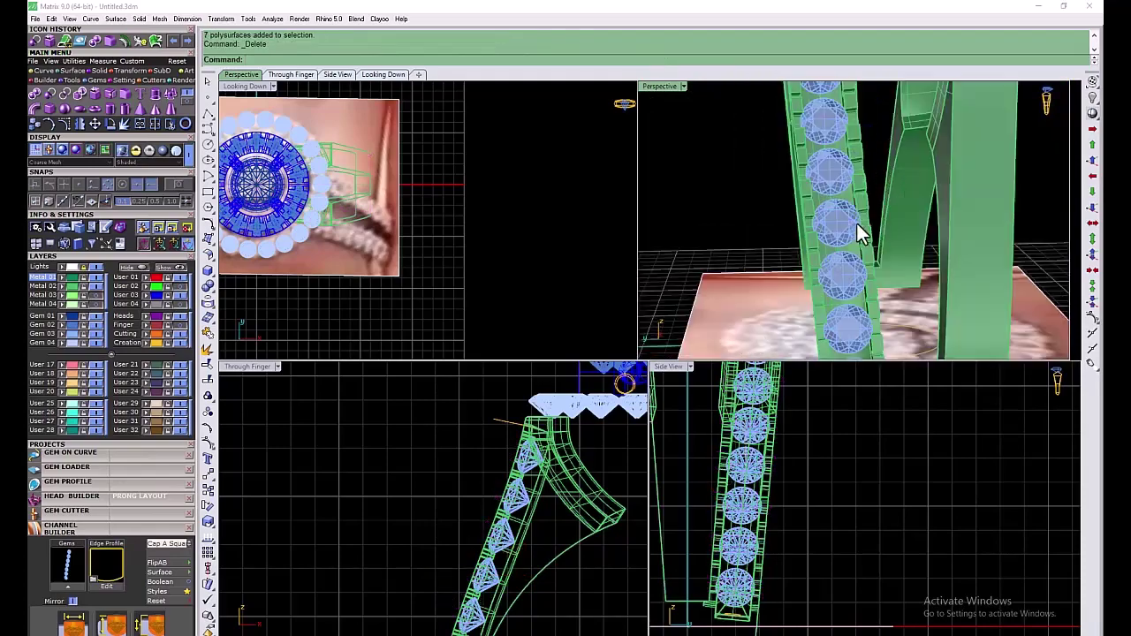
Undo the deletion of the Basic-mode cutters and the channel subtraction from the shank
{"action": "key", "text": "ctrl+z"}
{"action": "key", "text": "ctrl+z"}
{"action": "key", "text": "Escape"}
Try narrowing the channel cutter across the gem-set shank arm, and undo that change
{"action": "left_click", "coordinate": [741, 614]}
{"action": "scroll", "coordinate": [742, 621], "scroll_direction": "up", "scroll_amount": 4}
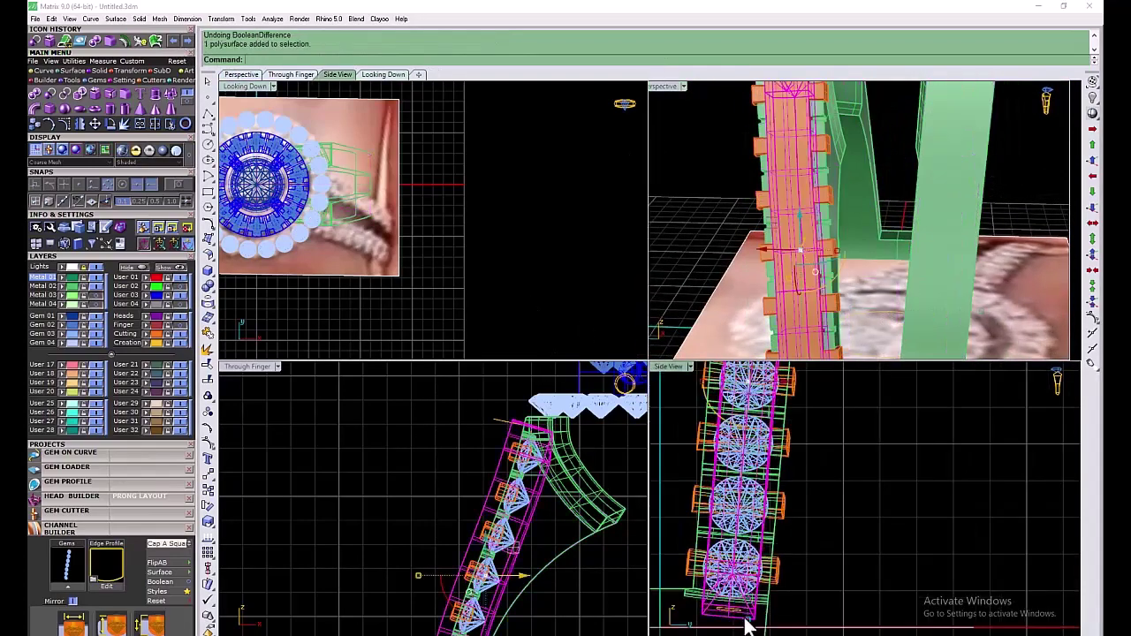
{"action": "right_click_drag", "start_coordinate": [731, 379], "coordinate": [698, 508]}
{"action": "scroll", "coordinate": [698, 508], "scroll_direction": "up", "scroll_amount": 4}
{"action": "left_click_drag", "start_coordinate": [663, 485], "coordinate": [687, 491], "text": "shift"}
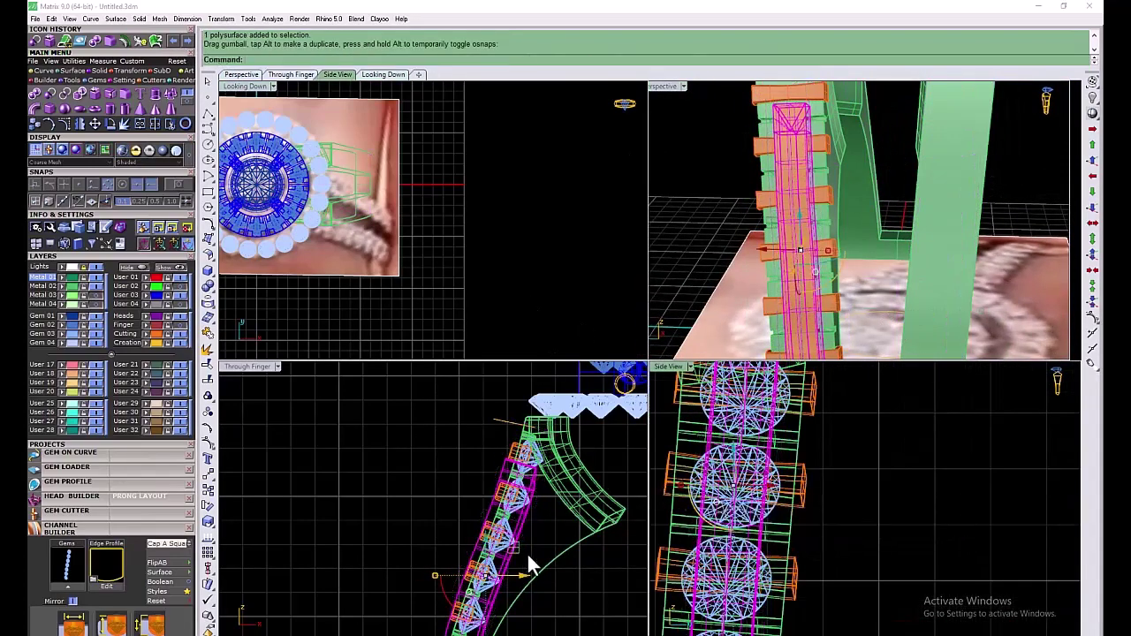
{"action": "scroll", "coordinate": [521, 540], "scroll_direction": "down", "scroll_amount": 8}
{"action": "scroll", "coordinate": [487, 578], "scroll_direction": "up", "scroll_amount": 9}
{"action": "scroll", "coordinate": [484, 579], "scroll_direction": "down", "scroll_amount": 5}
{"action": "left_click", "coordinate": [173, 44]}
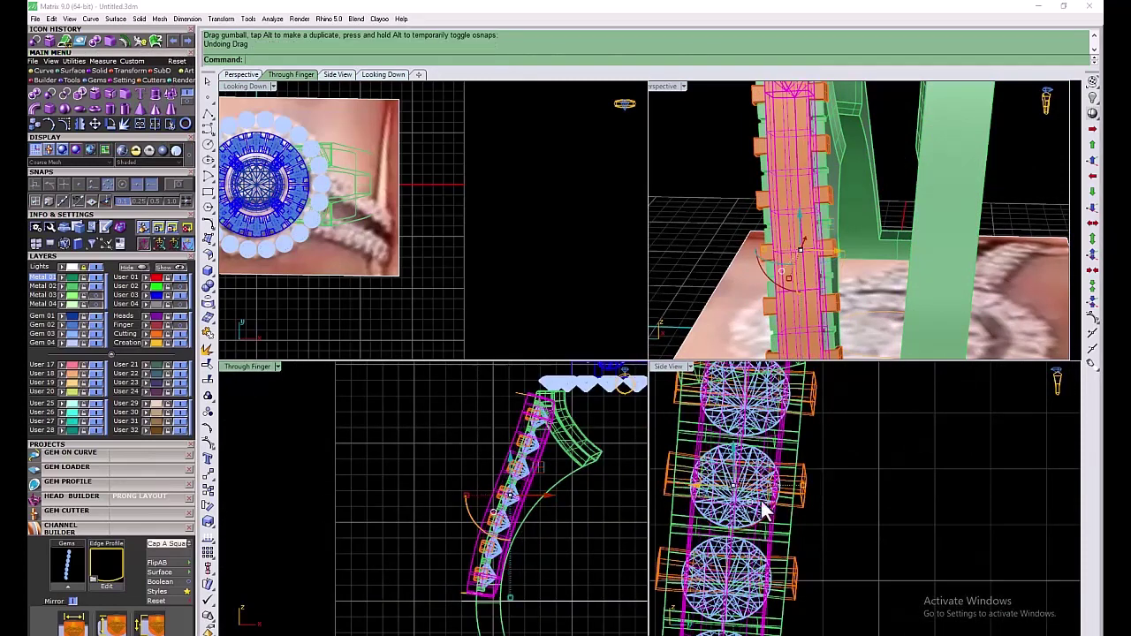
Narrow the channel cutter slightly and shift it outward from the gem row on the shank arm
{"action": "left_click_drag", "start_coordinate": [801, 485], "coordinate": [785, 485]}
{"action": "scroll", "coordinate": [516, 482], "scroll_direction": "up", "scroll_amount": 8}
{"action": "left_click_drag", "start_coordinate": [514, 487], "coordinate": [472, 475]}
{"action": "key", "text": "Escape"}
{"action": "scroll", "coordinate": [793, 257], "scroll_direction": "down", "scroll_amount": 6}
{"action": "scroll", "coordinate": [799, 272], "scroll_direction": "up", "scroll_amount": 5}
{"action": "scroll", "coordinate": [798, 272], "scroll_direction": "down", "scroll_amount": 4}
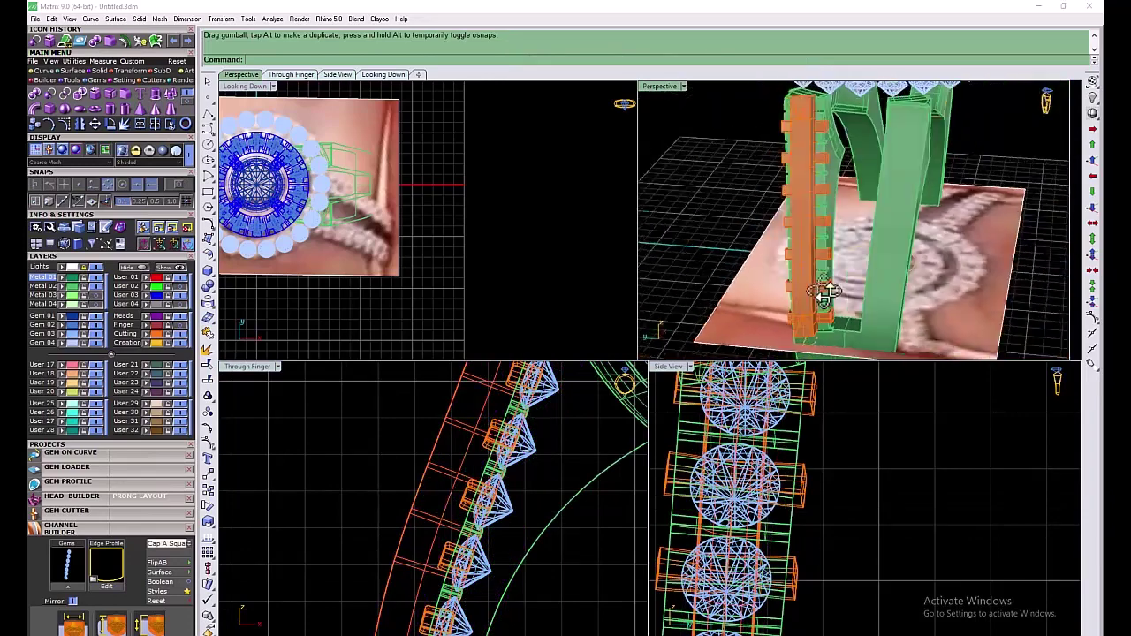
Subtract the outward-shifted channel cutter from the shank arm with Boolean Difference
{"action": "mouse_move", "coordinate": [799, 272]}
{"action": "right_mouse_down"}
{"action": "mouse_move", "coordinate": [798, 259]}
{"action": "mouse_move", "coordinate": [787, 265]}
{"action": "right_mouse_up"}
{"action": "left_click", "coordinate": [120, 84]}
{"action": "left_click", "coordinate": [749, 207]}
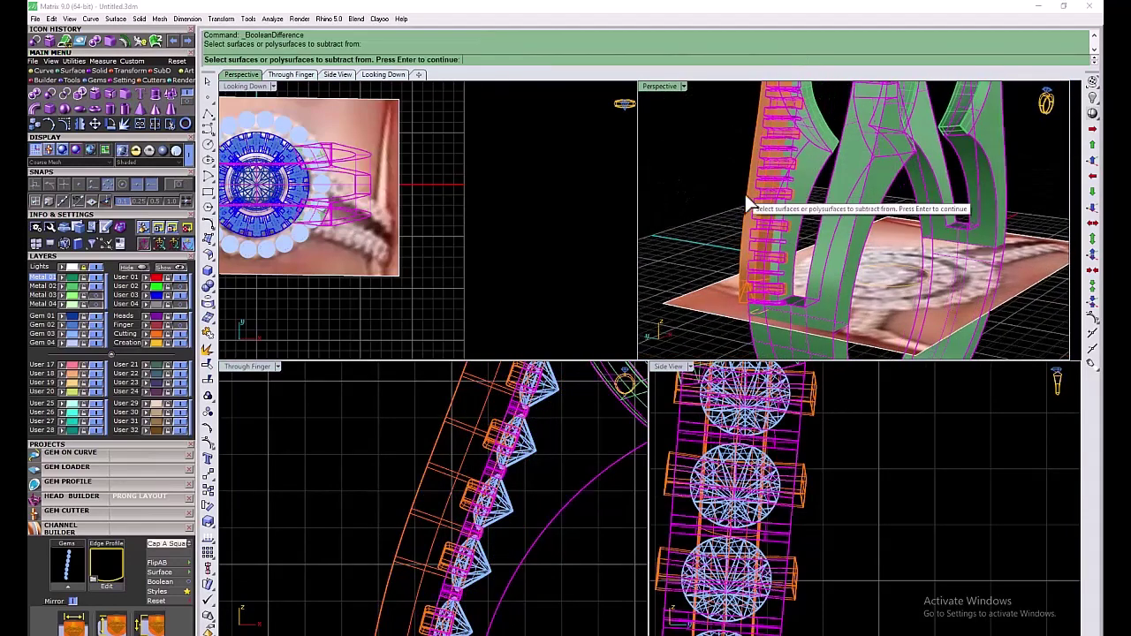
{"action": "right_click", "coordinate": [719, 214]}
{"action": "right_click", "coordinate": [719, 213]}
{"action": "right_click", "coordinate": [719, 214]}
{"action": "left_click", "coordinate": [811, 279]}
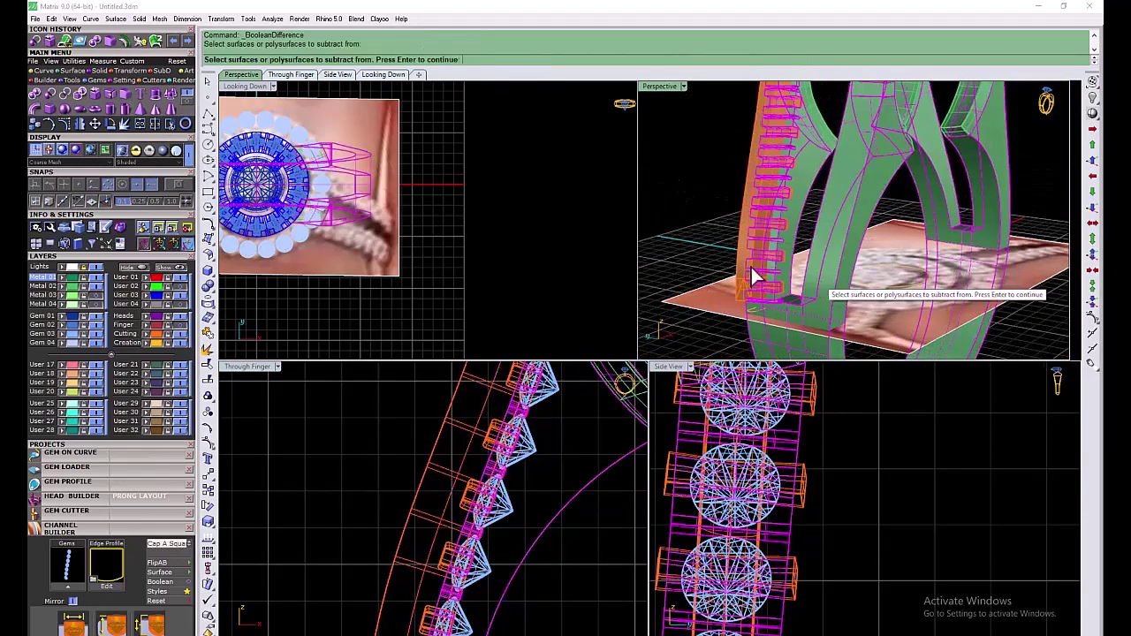
{"action": "right_click", "coordinate": [705, 260]}
{"action": "right_click", "coordinate": [703, 260]}
{"action": "right_click", "coordinate": [703, 260]}
{"action": "left_click", "coordinate": [496, 464]}
{"action": "right_click", "coordinate": [438, 450]}
{"action": "left_click", "coordinate": [432, 448]}
{"action": "right_click", "coordinate": [409, 440]}
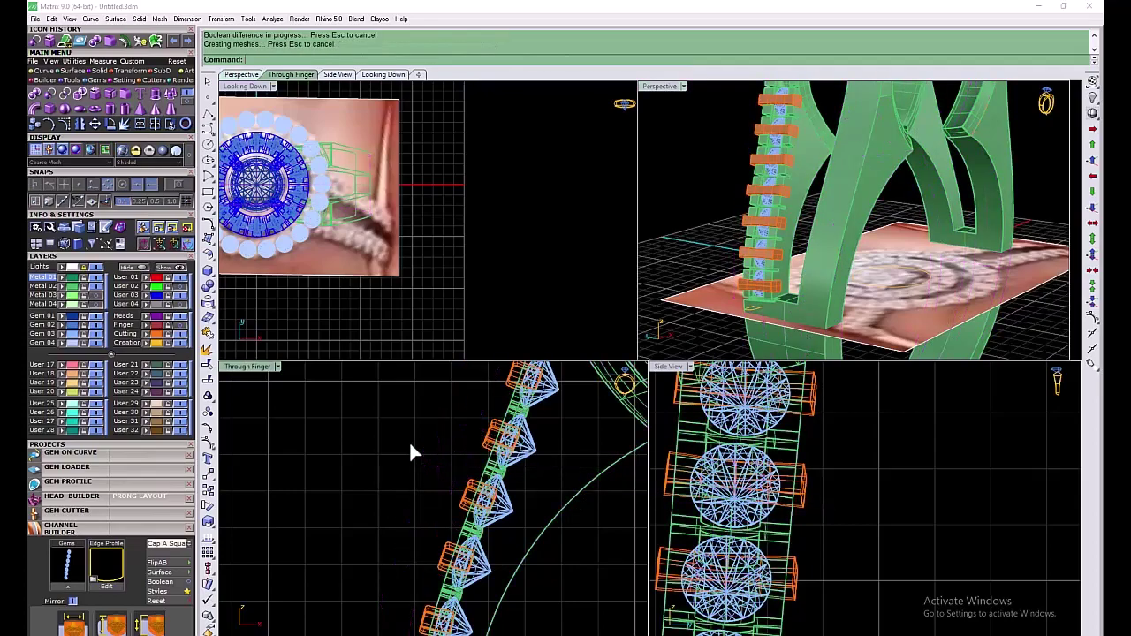
Undo the channel subtraction, the cutter adjustments and the thin prong cutter subtraction from the shank
{"action": "double_click", "coordinate": [660, 87]}
{"action": "right_click_drag", "start_coordinate": [494, 184], "coordinate": [595, 193]}
{"action": "scroll", "coordinate": [544, 220], "scroll_direction": "down", "scroll_amount": 6}
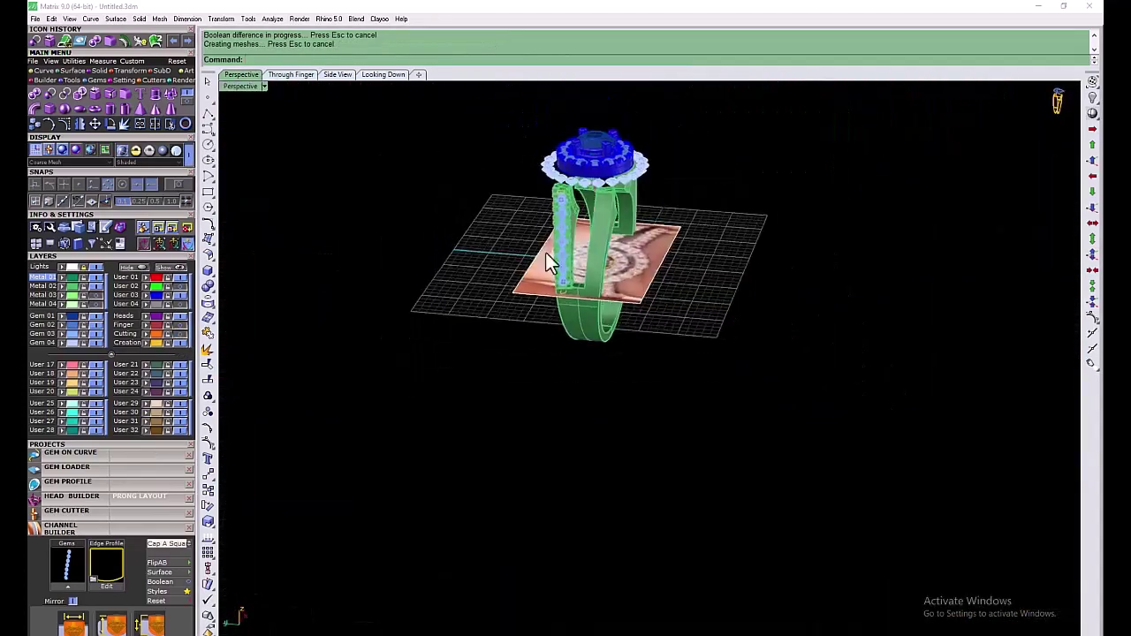
{"action": "scroll", "coordinate": [618, 260], "scroll_direction": "up", "scroll_amount": 8}
{"action": "scroll", "coordinate": [584, 328], "scroll_direction": "down", "scroll_amount": 8}
{"action": "left_click", "coordinate": [174, 42]}
{"action": "left_click", "coordinate": [174, 42]}
{"action": "left_click", "coordinate": [174, 42]}
{"action": "left_click", "coordinate": [339, 250]}
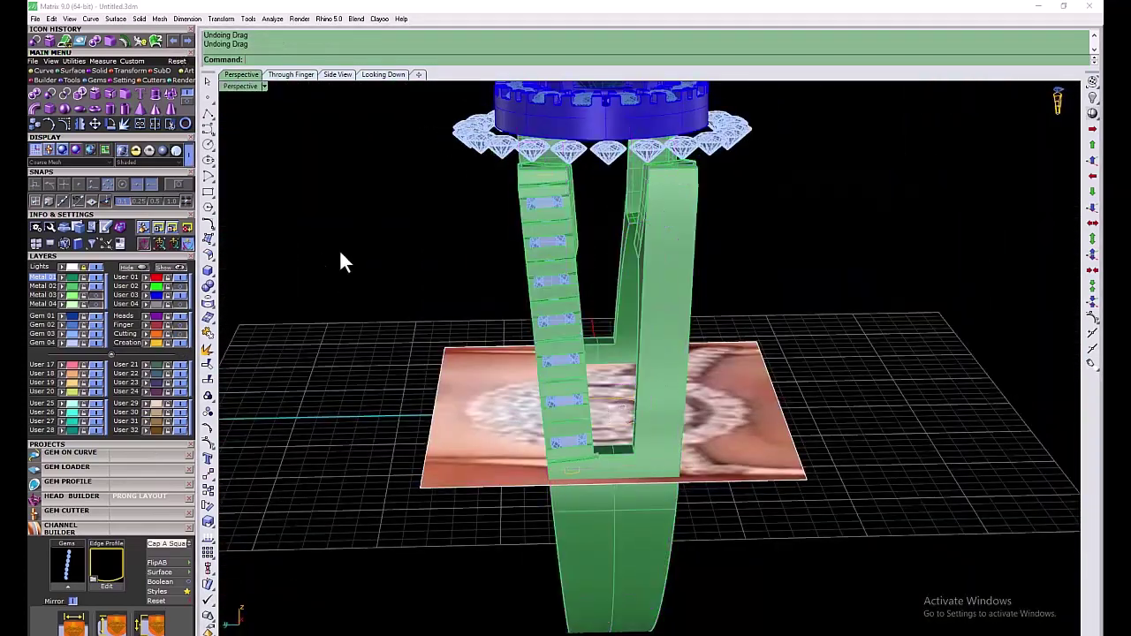
{"action": "left_click", "coordinate": [180, 334]}
{"action": "right_click_drag", "start_coordinate": [489, 317], "coordinate": [481, 367]}
{"action": "left_click", "coordinate": [187, 40]}
{"action": "scroll", "coordinate": [537, 305], "scroll_direction": "up", "scroll_amount": 2}
{"action": "left_click", "coordinate": [174, 41]}
{"action": "left_click", "coordinate": [174, 42]}
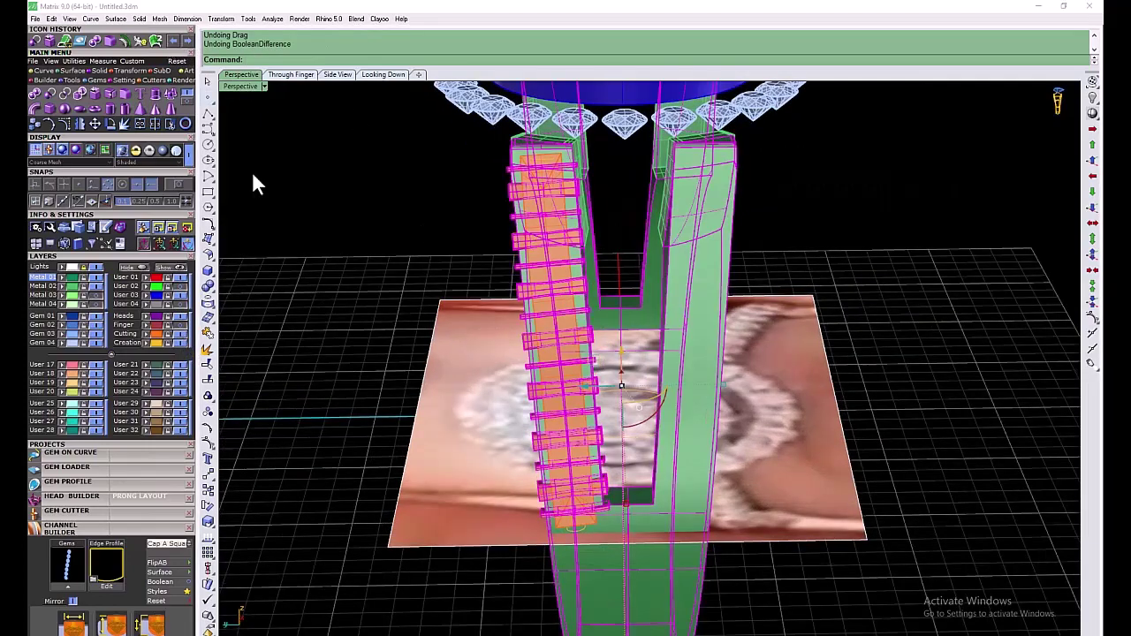
{"action": "left_click", "coordinate": [251, 171]}
Narrow the restored channel cutter across the gem-set shank arm
{"action": "left_click", "coordinate": [588, 521]}
{"action": "double_click", "coordinate": [240, 87]}
{"action": "scroll", "coordinate": [767, 507], "scroll_direction": "down", "scroll_amount": 8}
{"action": "scroll", "coordinate": [758, 511], "scroll_direction": "up", "scroll_amount": 6}
{"action": "left_click_drag", "start_coordinate": [705, 490], "coordinate": [725, 500]}
Mirror the arm's cutters and gems in the side view onto the neighbouring arm, leaving out the guide curves
{"action": "left_click", "coordinate": [156, 334]}
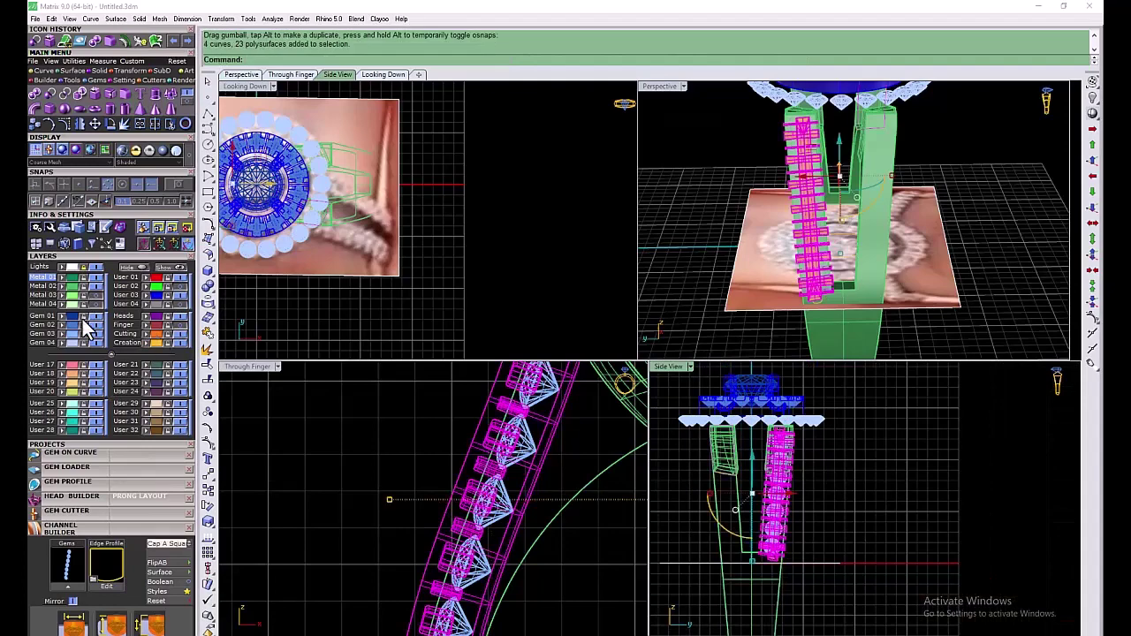
{"action": "left_click", "coordinate": [74, 333]}
{"action": "double_click", "coordinate": [670, 366]}
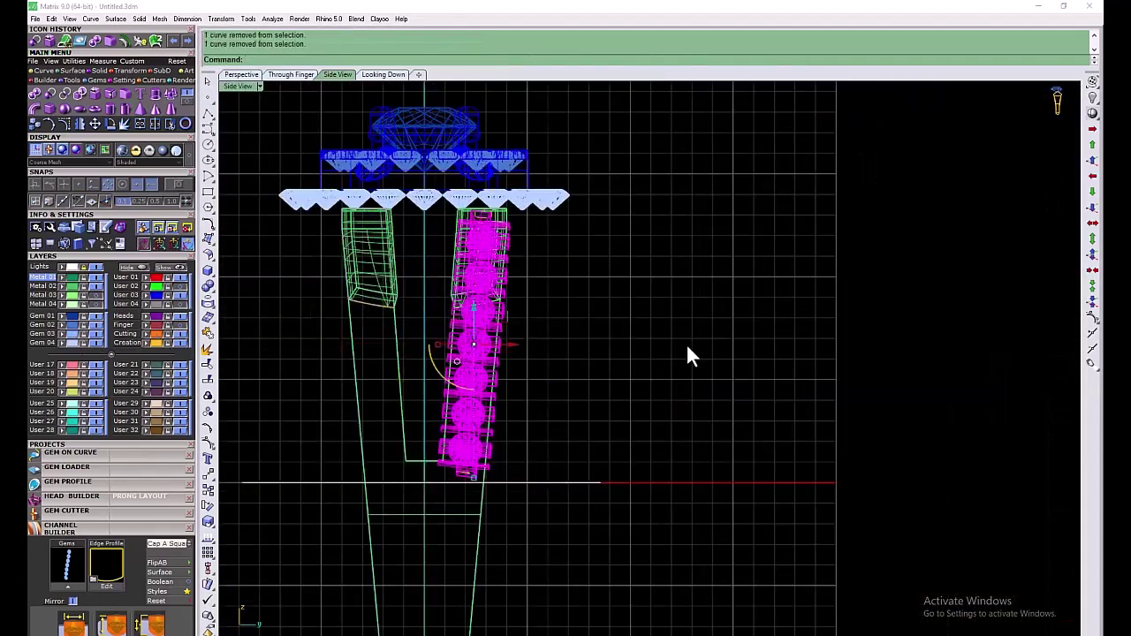
{"action": "key", "text": "F6"}
Mirror the cutters and gems of both arms about the Y axis onto the opposite shoulder of the ring
{"action": "left_click", "coordinate": [156, 333]}
{"action": "left_click", "coordinate": [74, 333]}
{"action": "double_click", "coordinate": [238, 86]}
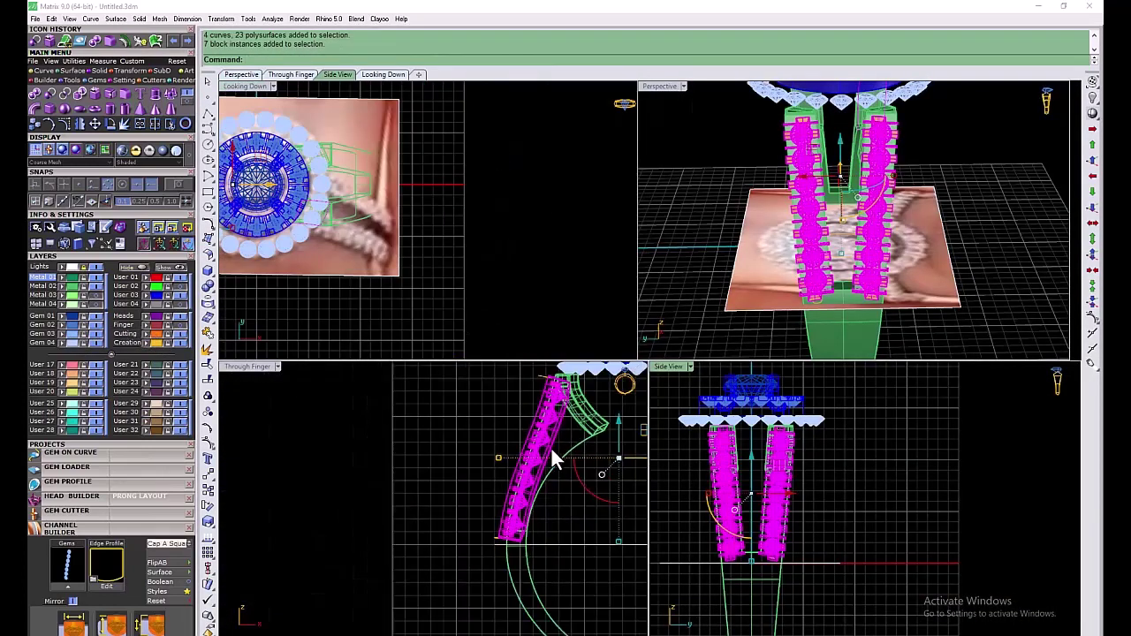
{"action": "scroll", "coordinate": [554, 451], "scroll_direction": "down", "scroll_amount": 4}
{"action": "right_click_drag", "start_coordinate": [631, 455], "coordinate": [497, 478]}
{"action": "key", "text": "F6"}
{"action": "left_click", "coordinate": [585, 409]}
{"action": "left_click", "coordinate": [120, 521]}
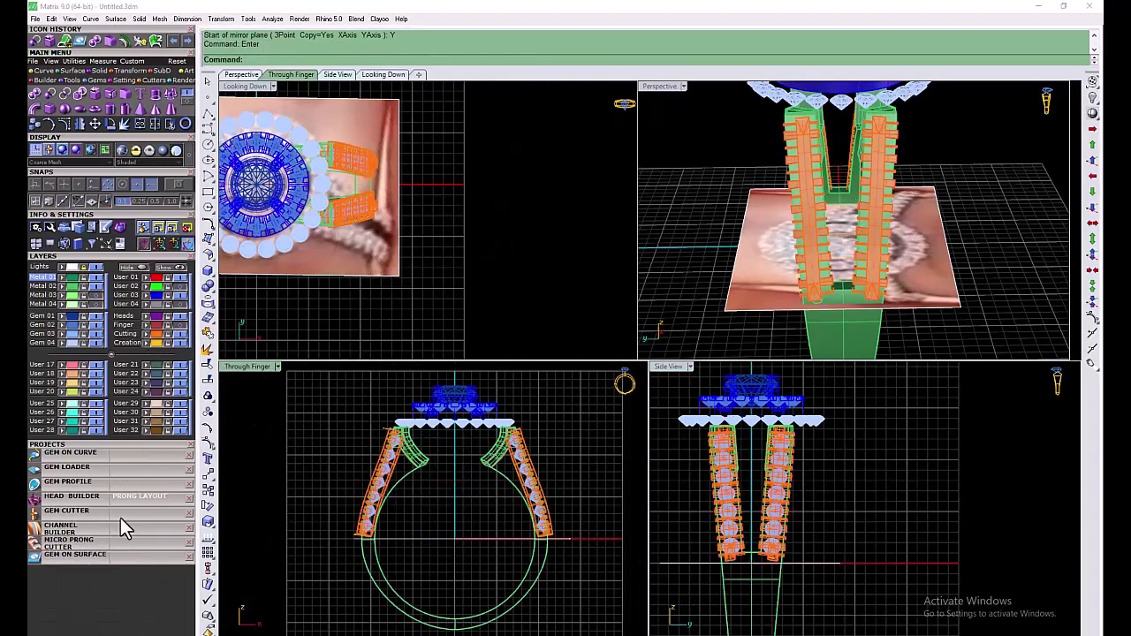
Try to subtract everything on the Cutting layer from the shank in one Boolean Difference
{"action": "left_click", "coordinate": [51, 92]}
{"action": "left_click", "coordinate": [507, 616]}
{"action": "right_click", "coordinate": [506, 615]}
{"action": "left_click", "coordinate": [155, 335]}
{"action": "right_click", "coordinate": [554, 433]}
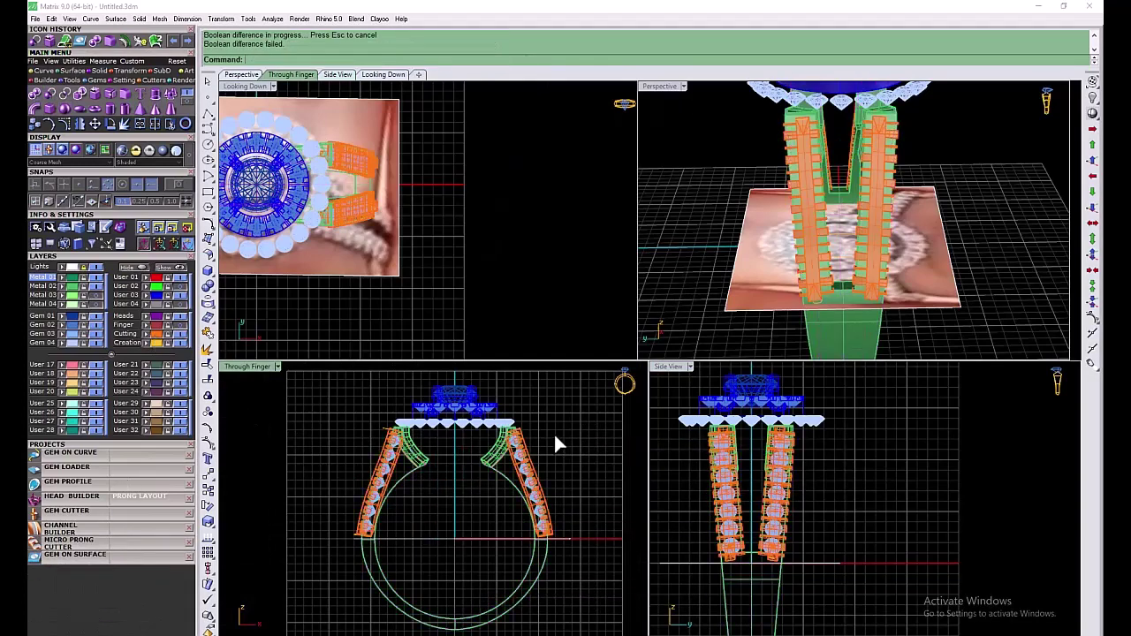
Subtract the two channel cutters on one shoulder from the shank, one at a time, with Boolean Difference
{"action": "right_click", "coordinate": [402, 519]}
{"action": "scroll", "coordinate": [374, 553], "scroll_direction": "up", "scroll_amount": 5}
{"action": "left_click", "coordinate": [379, 543]}
{"action": "right_click", "coordinate": [413, 540]}
{"action": "scroll", "coordinate": [363, 503], "scroll_direction": "up", "scroll_amount": 4}
{"action": "scroll", "coordinate": [781, 566], "scroll_direction": "up", "scroll_amount": 5}
{"action": "left_click", "coordinate": [369, 505]}
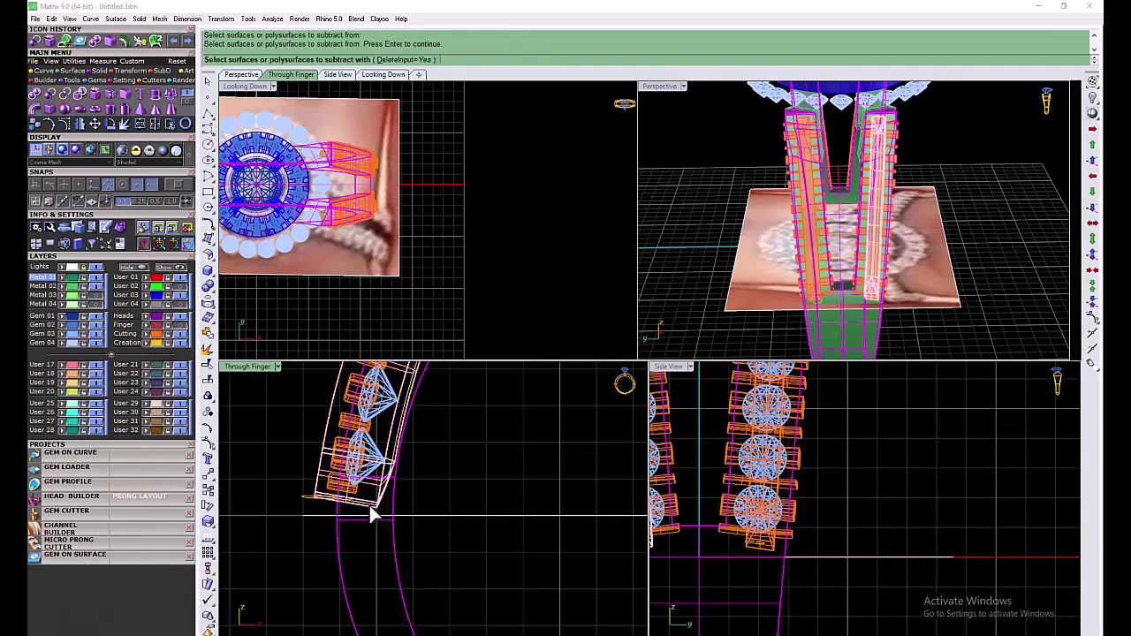
{"action": "right_click", "coordinate": [426, 466]}
{"action": "right_click", "coordinate": [414, 467]}
{"action": "left_click", "coordinate": [338, 518]}
{"action": "right_click", "coordinate": [345, 512]}
{"action": "left_click", "coordinate": [325, 497]}
{"action": "right_click", "coordinate": [411, 459]}
Subtract the thin prong cutters between the gems on that same shoulder from the shank
{"action": "right_click", "coordinate": [402, 456]}
{"action": "right_click_drag", "start_coordinate": [375, 450], "coordinate": [367, 505]}
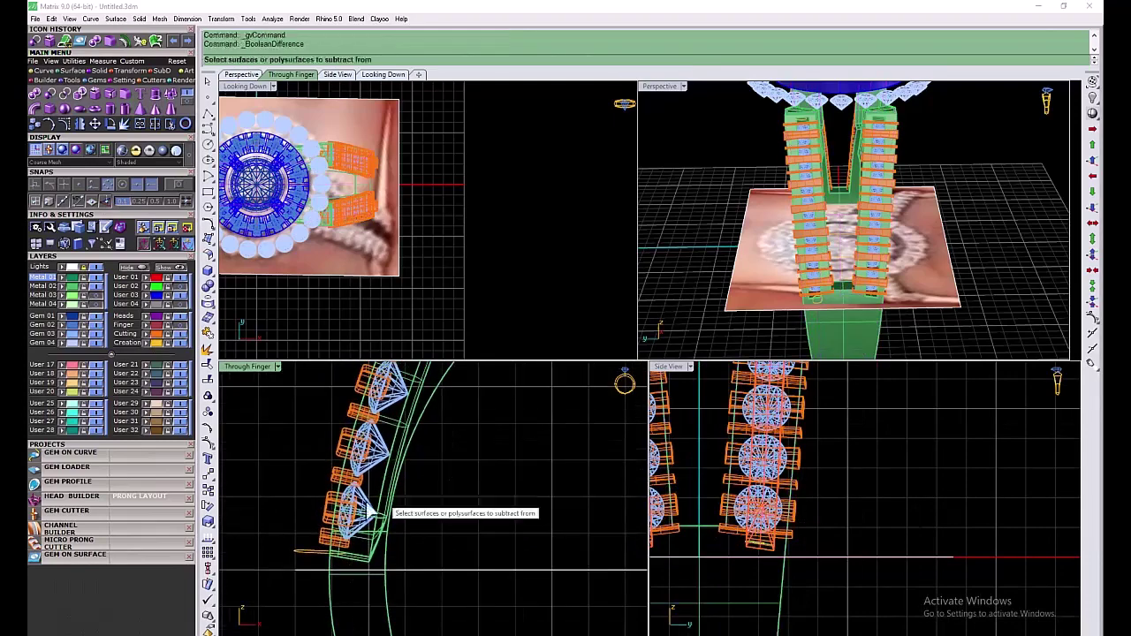
{"action": "left_click", "coordinate": [382, 521]}
{"action": "left_click", "coordinate": [359, 523]}
{"action": "right_click", "coordinate": [434, 493]}
{"action": "right_click", "coordinate": [432, 495]}
{"action": "left_click", "coordinate": [372, 551]}
{"action": "left_click", "coordinate": [356, 541]}
{"action": "left_click", "coordinate": [378, 568]}
{"action": "right_click", "coordinate": [458, 502]}
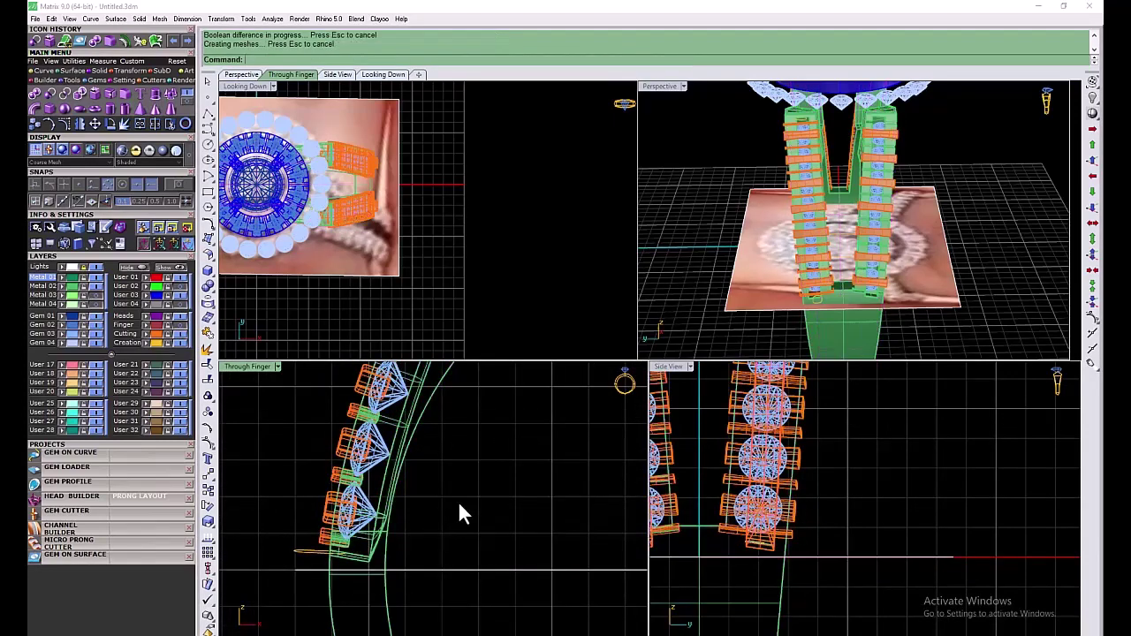
Subtract the channel cutters from both arms of the opposite shoulder with Boolean Difference
{"action": "scroll", "coordinate": [905, 186], "scroll_direction": "down", "scroll_amount": 3}
{"action": "right_click_drag", "start_coordinate": [906, 185], "coordinate": [910, 221]}
{"action": "scroll", "coordinate": [934, 194], "scroll_direction": "up", "scroll_amount": 8}
{"action": "right_click", "coordinate": [934, 186]}
{"action": "left_click", "coordinate": [934, 173]}
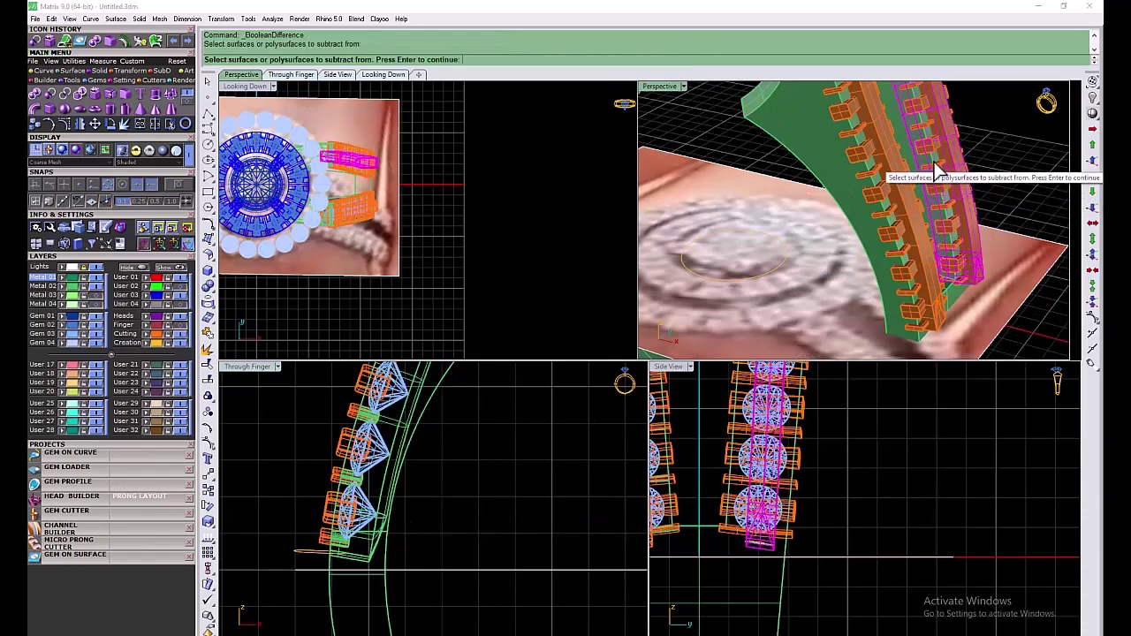
{"action": "key", "text": "Escape"}
{"action": "left_click", "coordinate": [948, 137]}
{"action": "left_click", "coordinate": [984, 163]}
{"action": "left_click", "coordinate": [912, 185]}
{"action": "left_click", "coordinate": [953, 206]}
{"action": "right_click", "coordinate": [987, 136]}
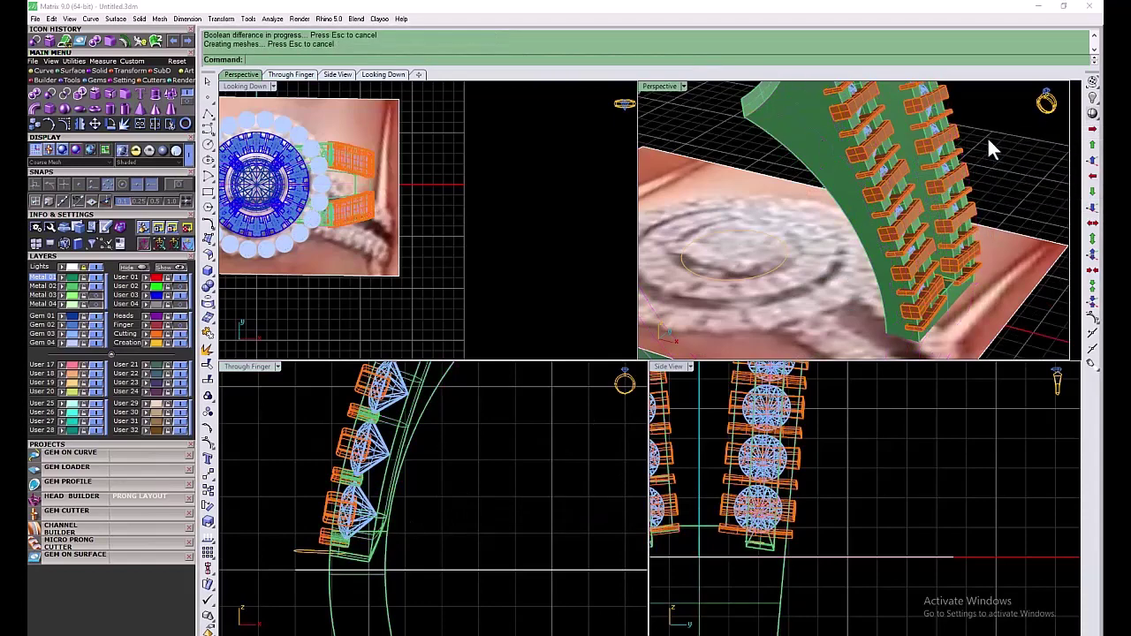
Subtract the thin prong cutters from both arms of the opposite shoulder
{"action": "right_click", "coordinate": [987, 136]}
{"action": "left_click", "coordinate": [826, 168]}
{"action": "right_click", "coordinate": [941, 136]}
{"action": "left_click", "coordinate": [946, 134]}
{"action": "left_click", "coordinate": [967, 160]}
{"action": "left_click", "coordinate": [910, 188]}
{"action": "left_click", "coordinate": [922, 213]}
{"action": "right_click", "coordinate": [985, 135]}
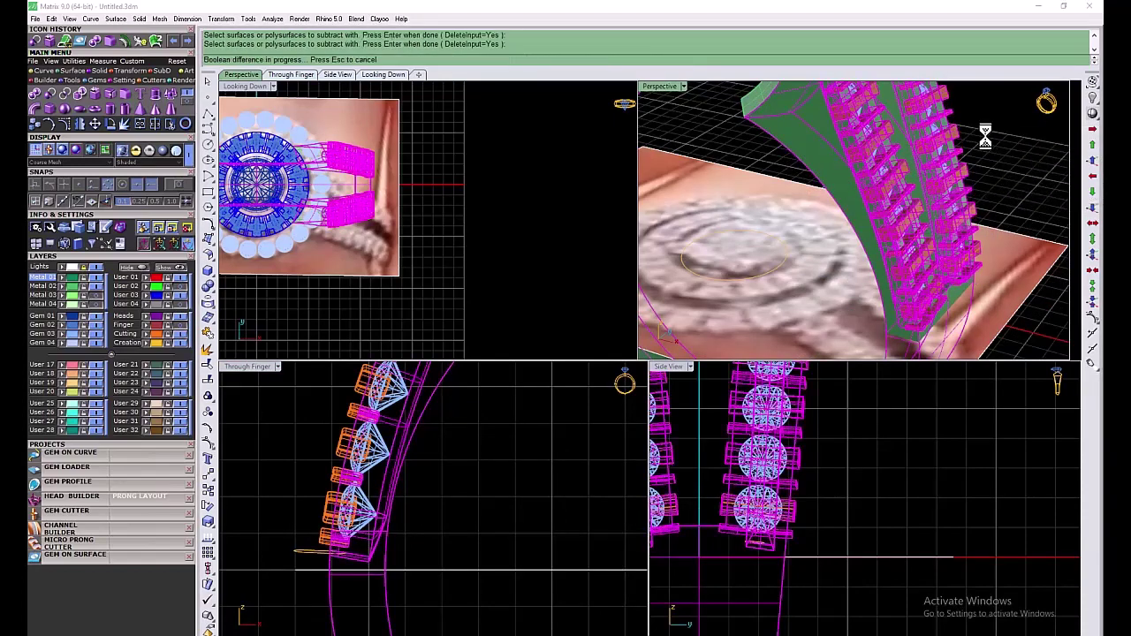
Hide the Cutting layer to examine the grooves in the shank arms, and show the layer again
{"action": "scroll", "coordinate": [985, 136], "scroll_direction": "down", "scroll_amount": 6}
{"action": "right_click_drag", "start_coordinate": [972, 159], "coordinate": [871, 238]}
{"action": "scroll", "coordinate": [848, 235], "scroll_direction": "up", "scroll_amount": 7}
{"action": "left_click", "coordinate": [179, 334]}
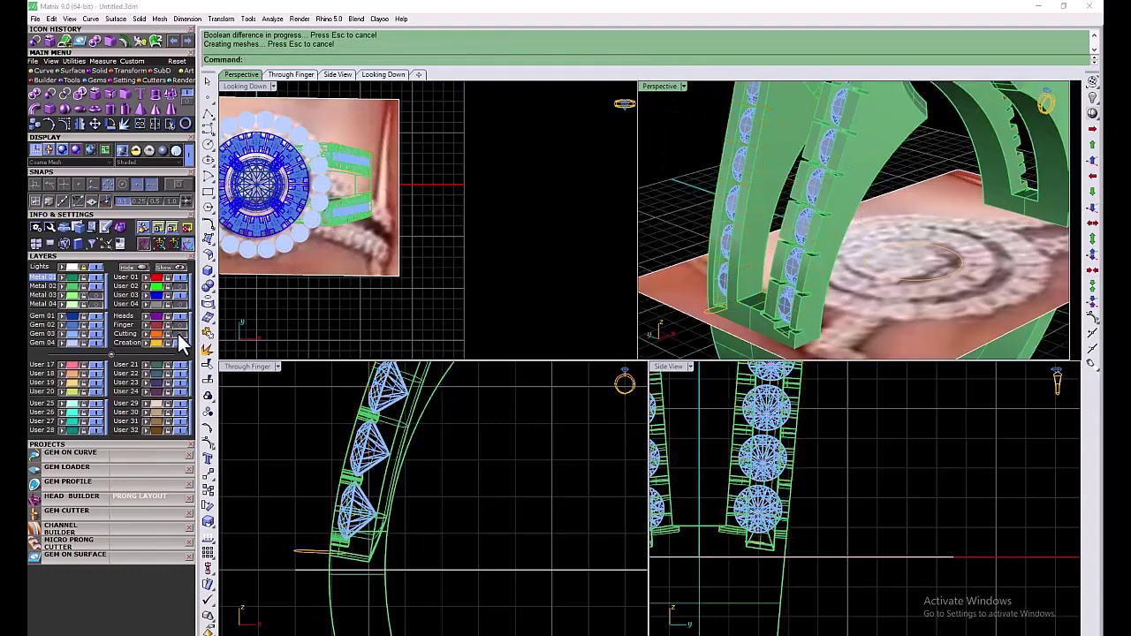
{"action": "left_click", "coordinate": [180, 334]}
Subtract the remaining thin prong cutters from the gem-set shank arms with Boolean Difference
{"action": "left_click", "coordinate": [741, 186]}
{"action": "left_click", "coordinate": [767, 213]}
{"action": "scroll", "coordinate": [794, 541], "scroll_direction": "down", "scroll_amount": 12}
{"action": "left_click", "coordinate": [790, 523]}
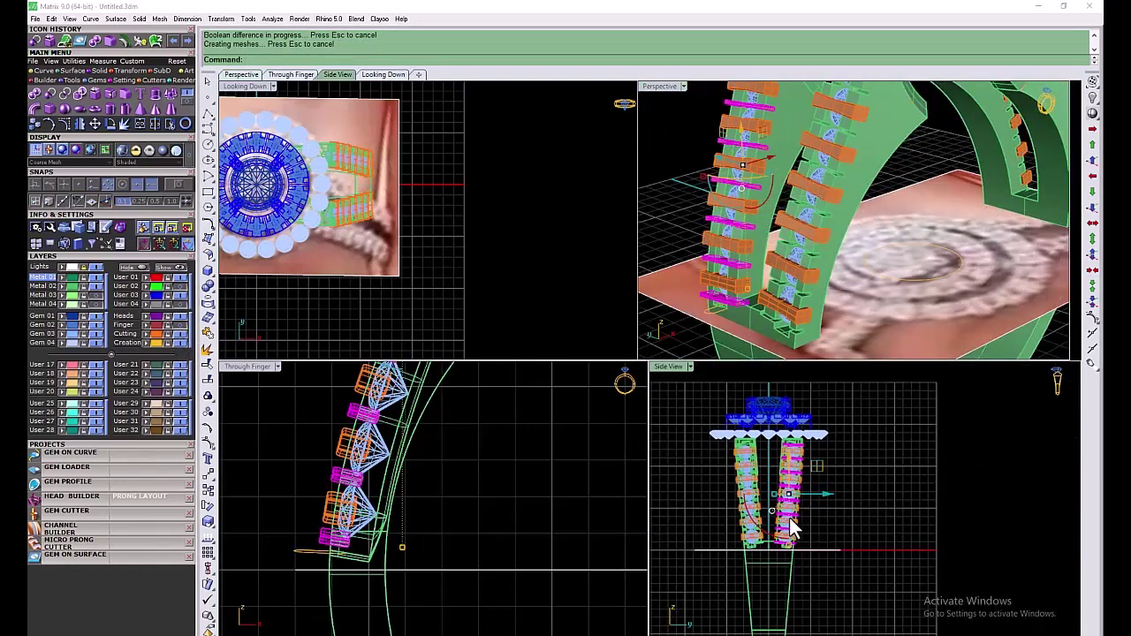
{"action": "key", "text": "ctrl+m"}
{"action": "left_click", "coordinate": [824, 221]}
{"action": "right_click_drag", "start_coordinate": [751, 168], "coordinate": [737, 160]}
{"action": "left_click", "coordinate": [746, 183]}
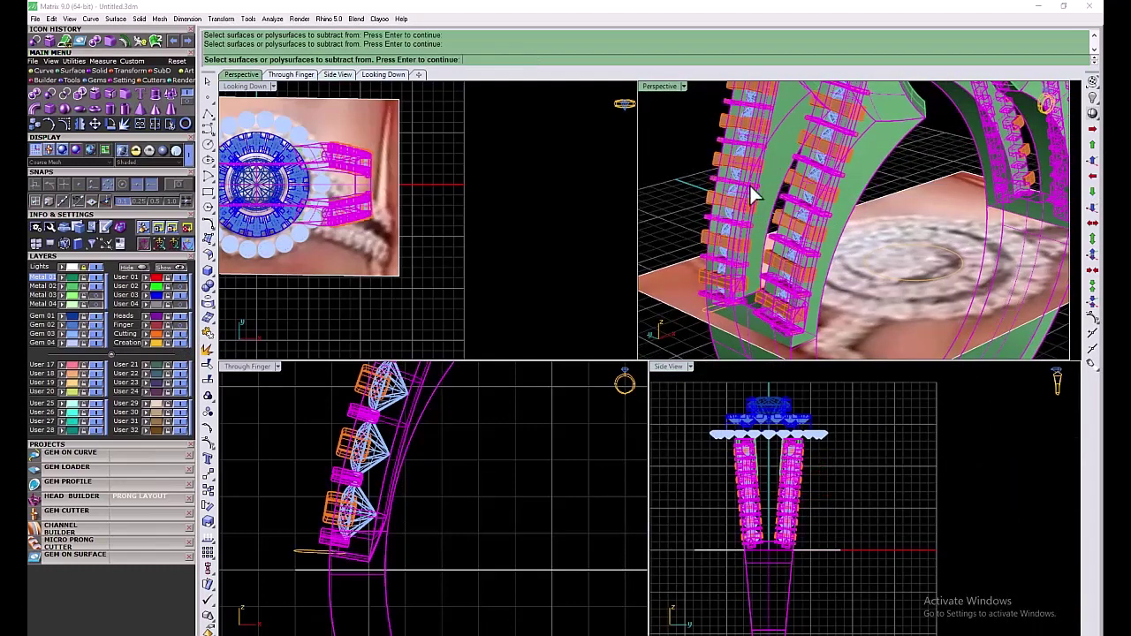
{"action": "right_click", "coordinate": [698, 175]}
{"action": "right_click", "coordinate": [687, 171]}
{"action": "right_click", "coordinate": [673, 174]}
{"action": "left_click", "coordinate": [671, 160]}
{"action": "right_click", "coordinate": [769, 159]}
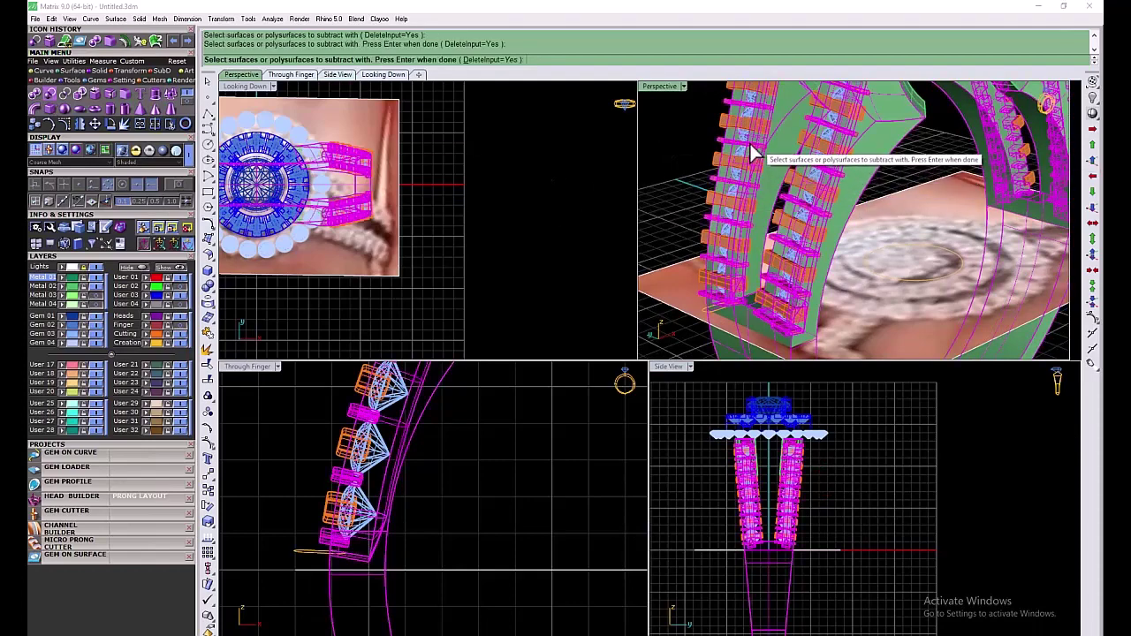
{"action": "right_click", "coordinate": [769, 157]}
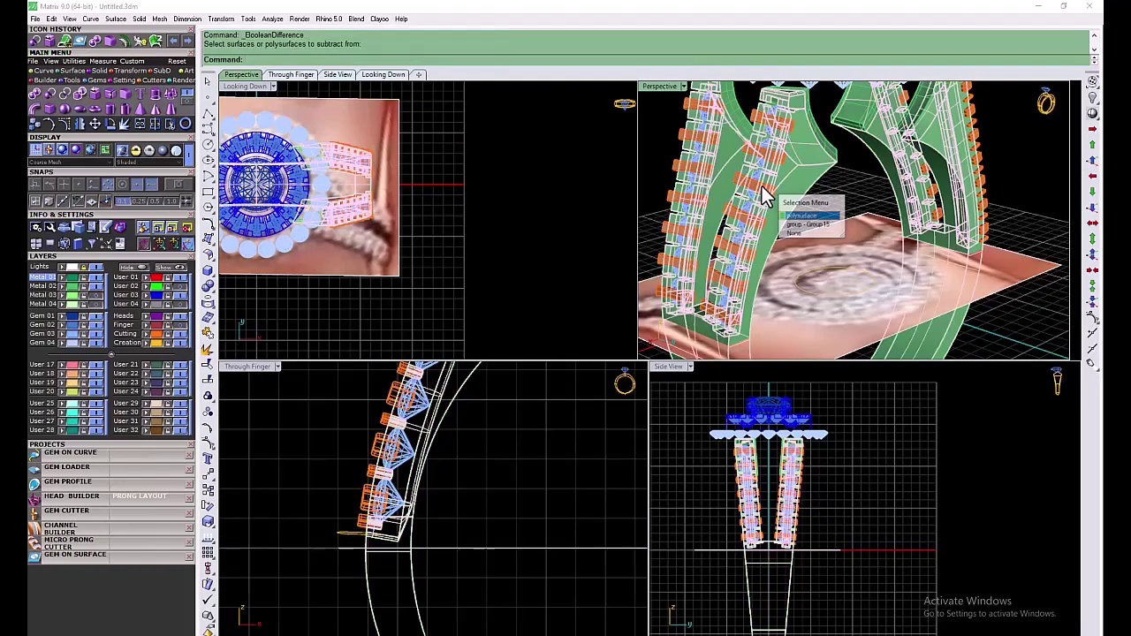
Subtract the wide micro prong cutter groups at the gems from the shank arms with Boolean Difference
{"action": "left_click", "coordinate": [791, 233]}
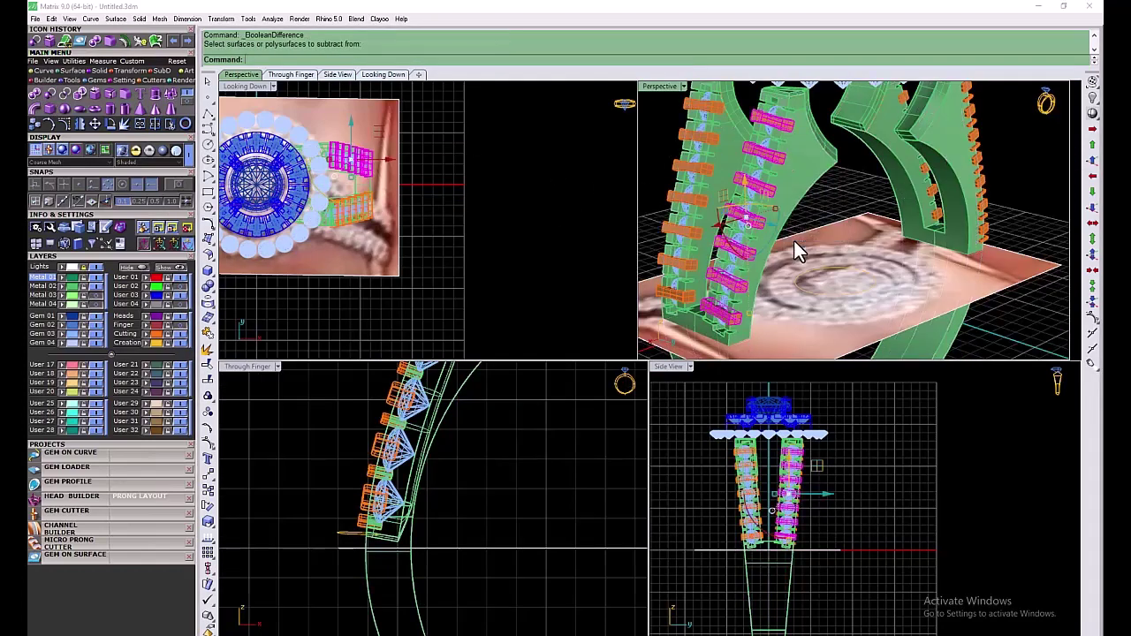
{"action": "left_click", "coordinate": [655, 139]}
{"action": "right_click", "coordinate": [658, 140]}
{"action": "left_click", "coordinate": [815, 150]}
{"action": "left_click", "coordinate": [831, 175]}
{"action": "right_click", "coordinate": [844, 179]}
{"action": "left_click", "coordinate": [780, 159]}
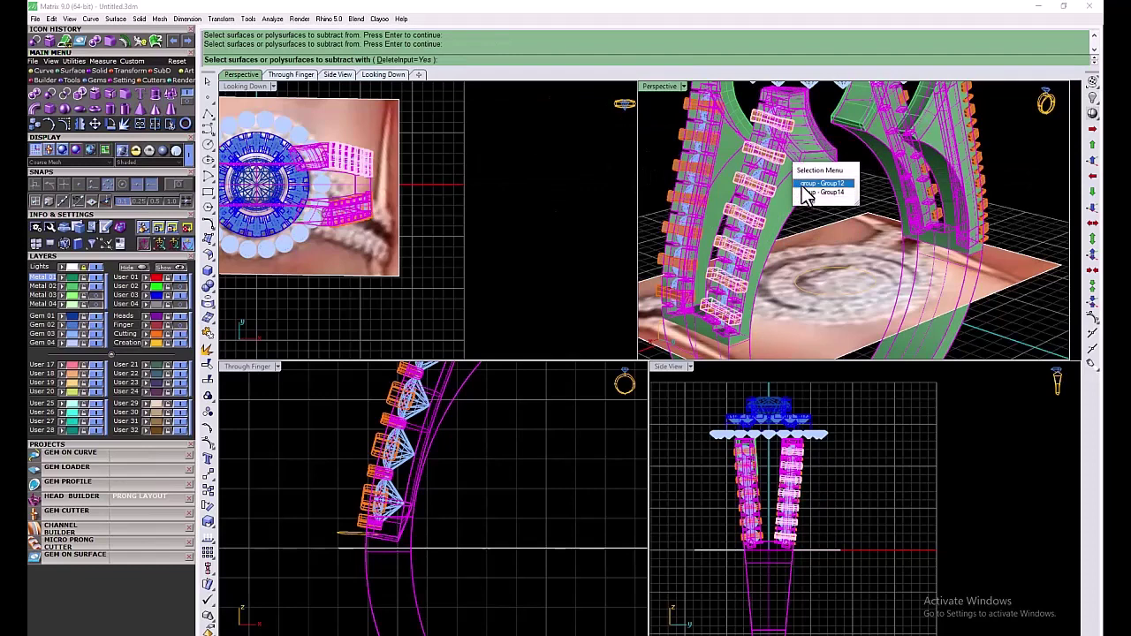
{"action": "left_click", "coordinate": [805, 186]}
{"action": "left_click", "coordinate": [713, 111]}
{"action": "right_click", "coordinate": [745, 125]}
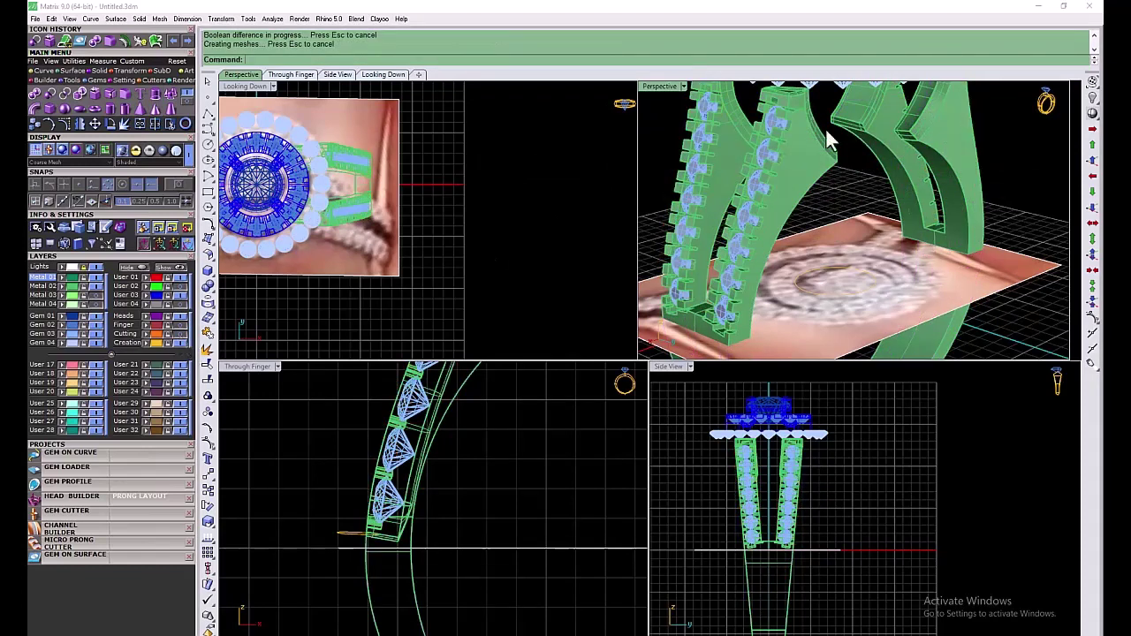
Open the Channel Builder with one shank arm's row of gems selected
{"action": "scroll", "coordinate": [774, 341], "scroll_direction": "down", "scroll_amount": 3}
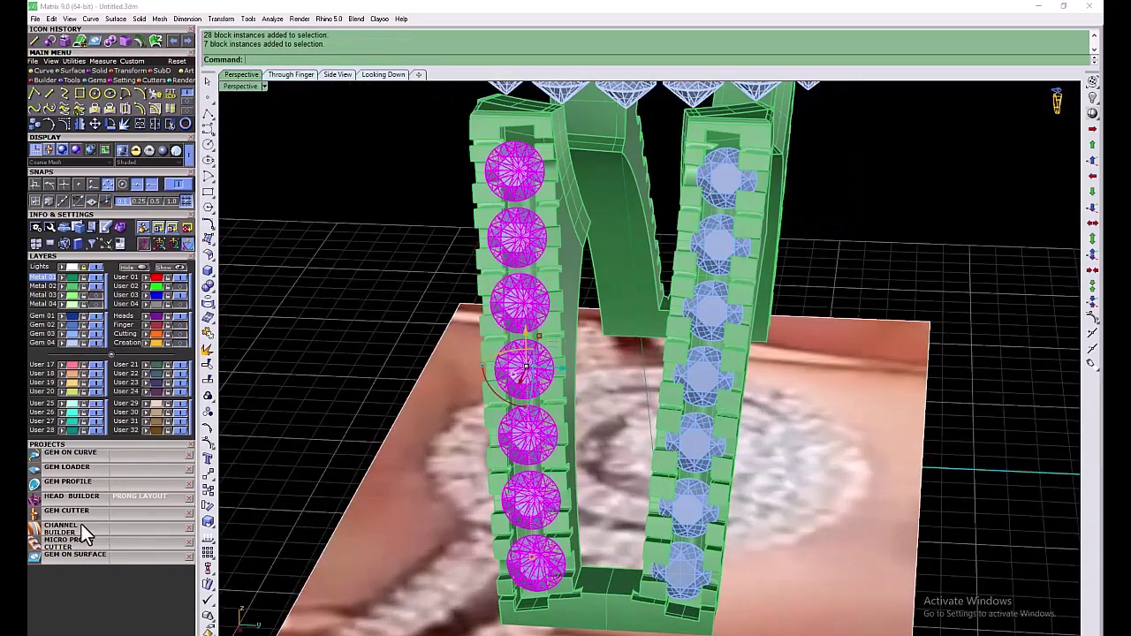
{"action": "left_click", "coordinate": [81, 528]}
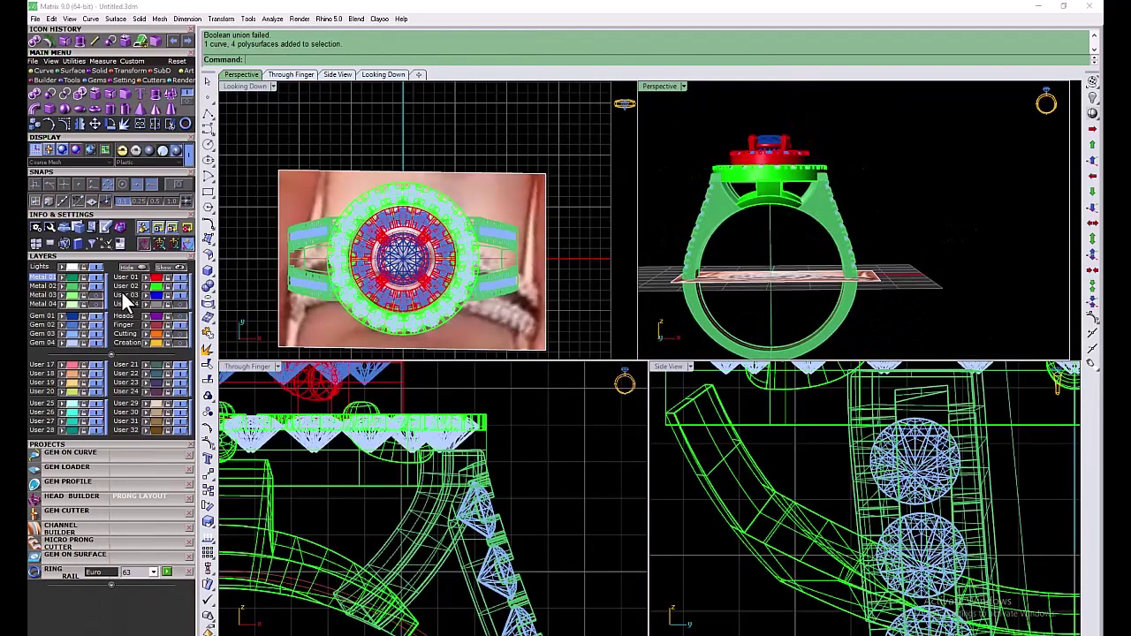
Move the green and red halo and head parts onto the Metal 01 layer
{"action": "left_click", "coordinate": [71, 287]}
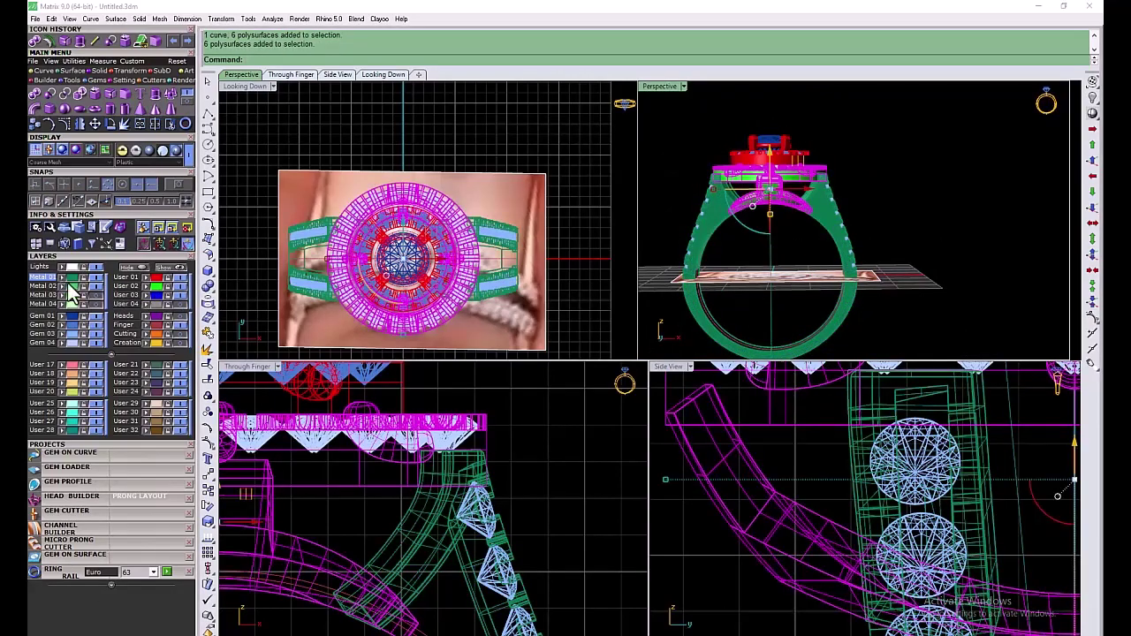
{"action": "left_click", "coordinate": [62, 278]}
{"action": "left_click", "coordinate": [364, 258]}
{"action": "left_click", "coordinate": [62, 277]}
Move the reference photo clear of the ring and compare the two side by side from above
{"action": "right_click_drag", "start_coordinate": [693, 168], "coordinate": [719, 258]}
{"action": "double_click", "coordinate": [659, 87]}
{"action": "right_click_drag", "start_coordinate": [605, 223], "coordinate": [574, 287]}
{"action": "scroll", "coordinate": [533, 265], "scroll_direction": "up", "scroll_amount": 5}
{"action": "scroll", "coordinate": [533, 265], "scroll_direction": "down", "scroll_amount": 5}
{"action": "left_click", "coordinate": [531, 333]}
{"action": "left_click_drag", "start_coordinate": [553, 258], "coordinate": [548, 127]}
{"action": "right_click_drag", "start_coordinate": [560, 122], "coordinate": [558, 257], "text": "shift"}
{"action": "left_click_drag", "start_coordinate": [560, 256], "coordinate": [560, 211]}
{"action": "left_click", "coordinate": [768, 164]}
{"action": "scroll", "coordinate": [541, 318], "scroll_direction": "up", "scroll_amount": 6}
{"action": "scroll", "coordinate": [536, 400], "scroll_direction": "down", "scroll_amount": 4}
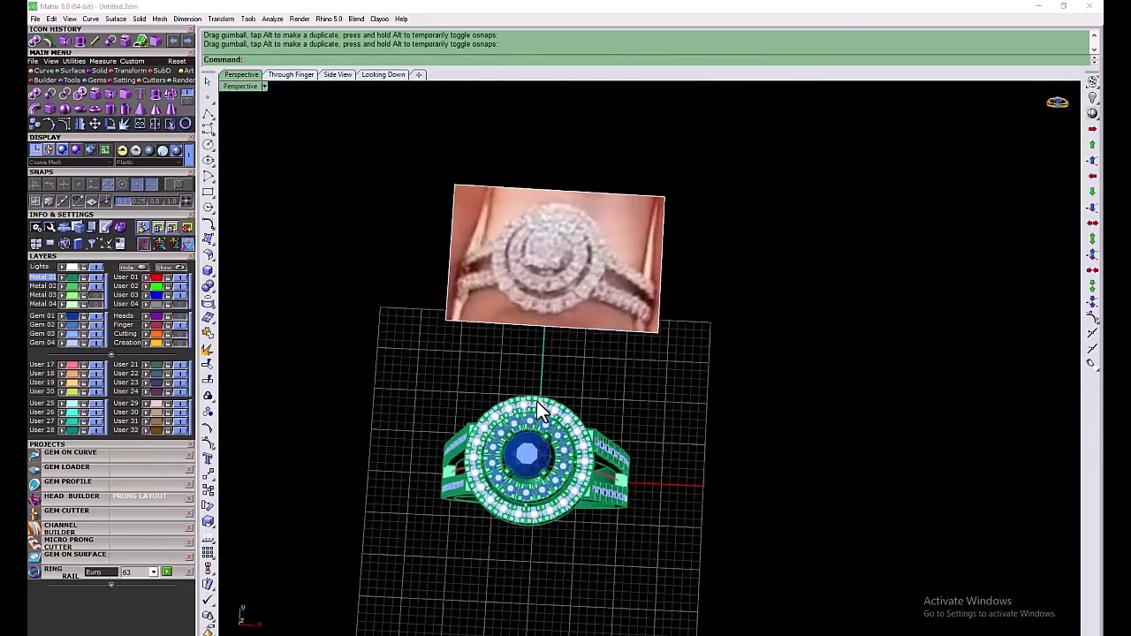